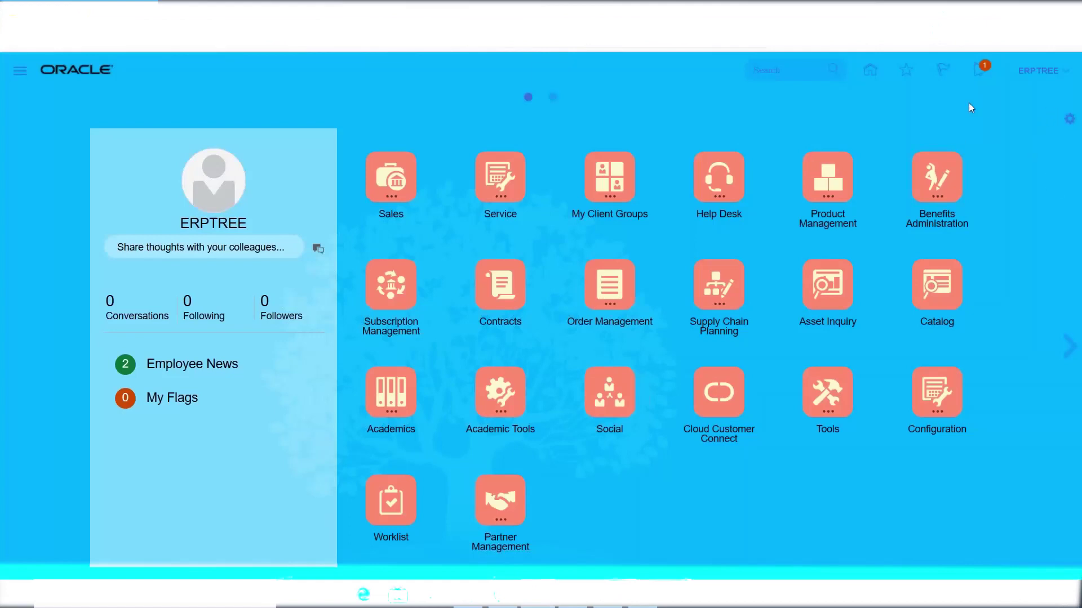
Open the Security Console from the Navigator and go to its Users page.
{"action": "left_click", "coordinate": [20, 70]}
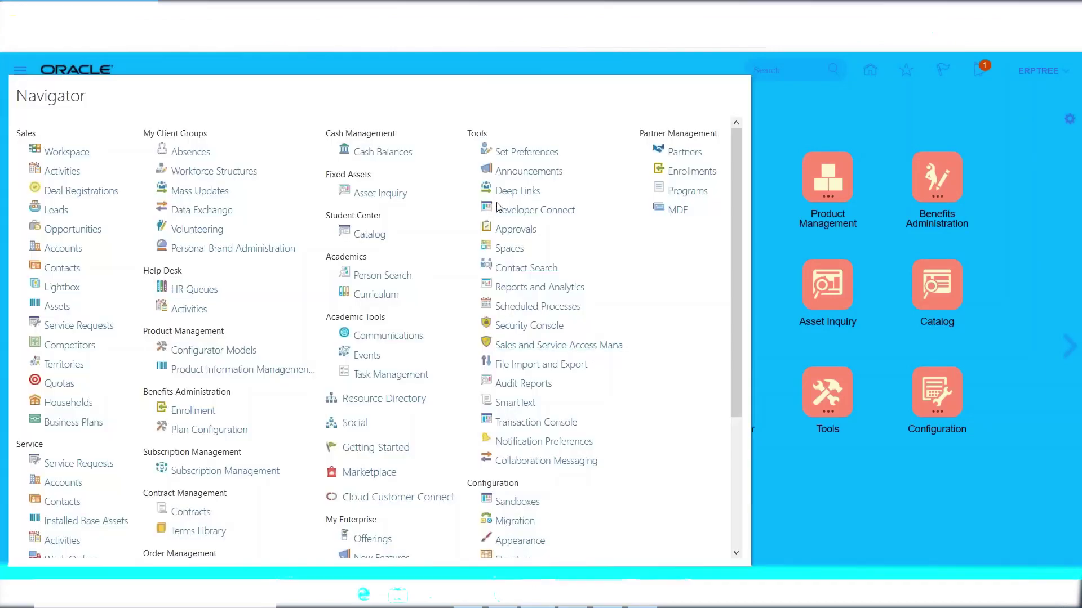
{"action": "left_click", "coordinate": [509, 326]}
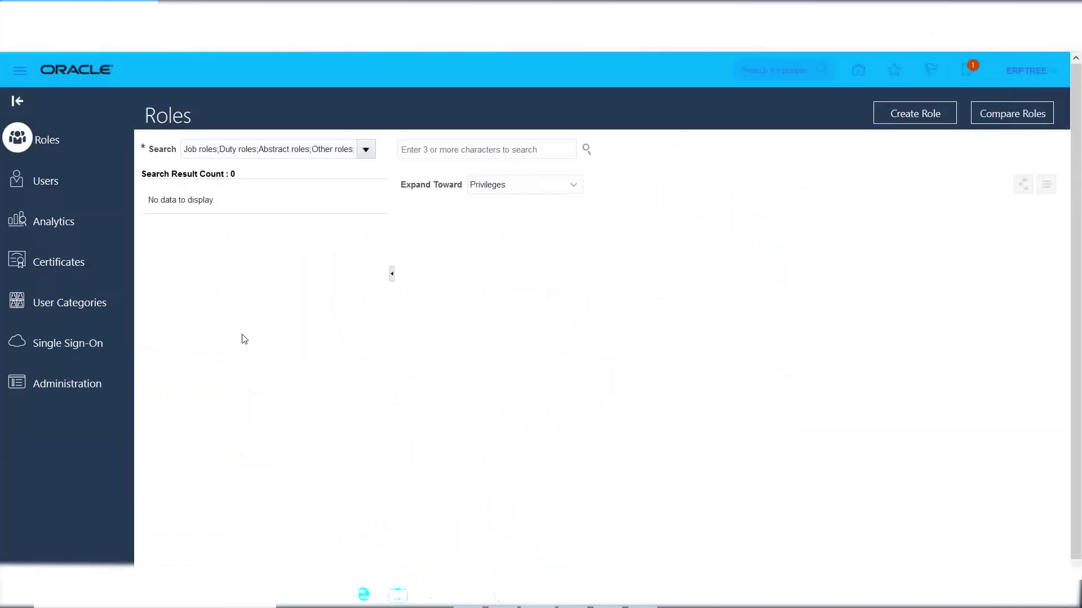
{"action": "left_click", "coordinate": [45, 186]}
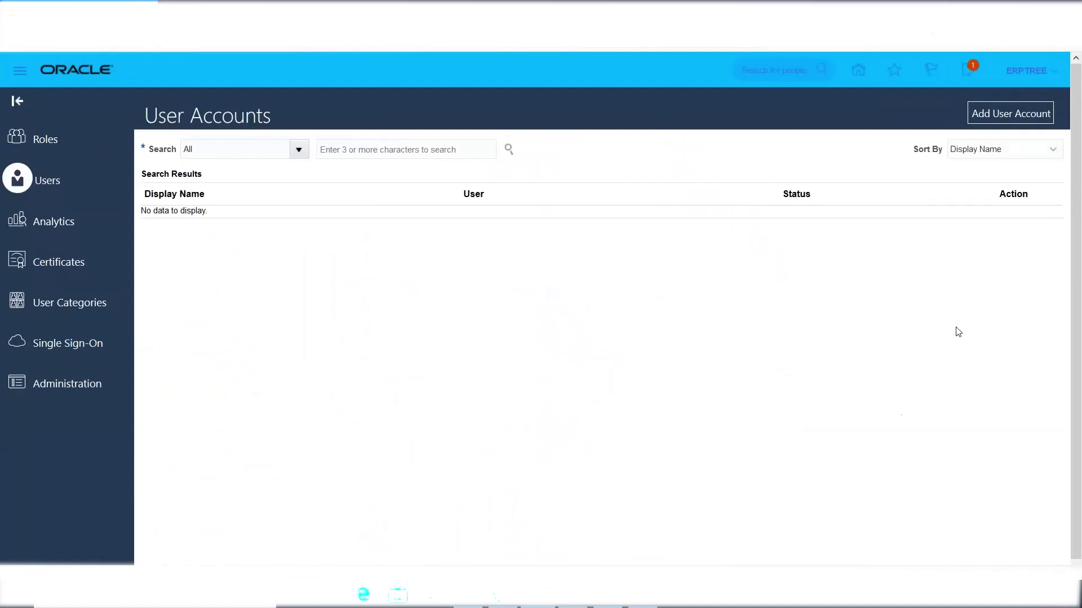
Start a new user account with its last name and user name, and bring up role search.
{"action": "left_click", "coordinate": [994, 122]}
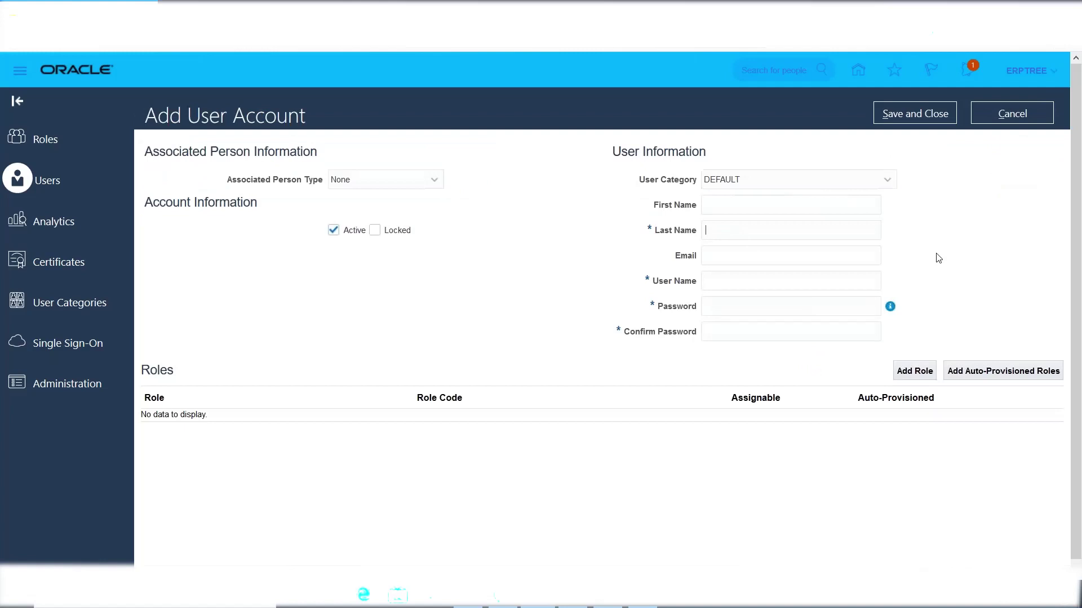
{"action": "type", "text": "Amex"}
{"action": "left_click", "coordinate": [736, 282]}
{"action": "type", "text": "Amex"}
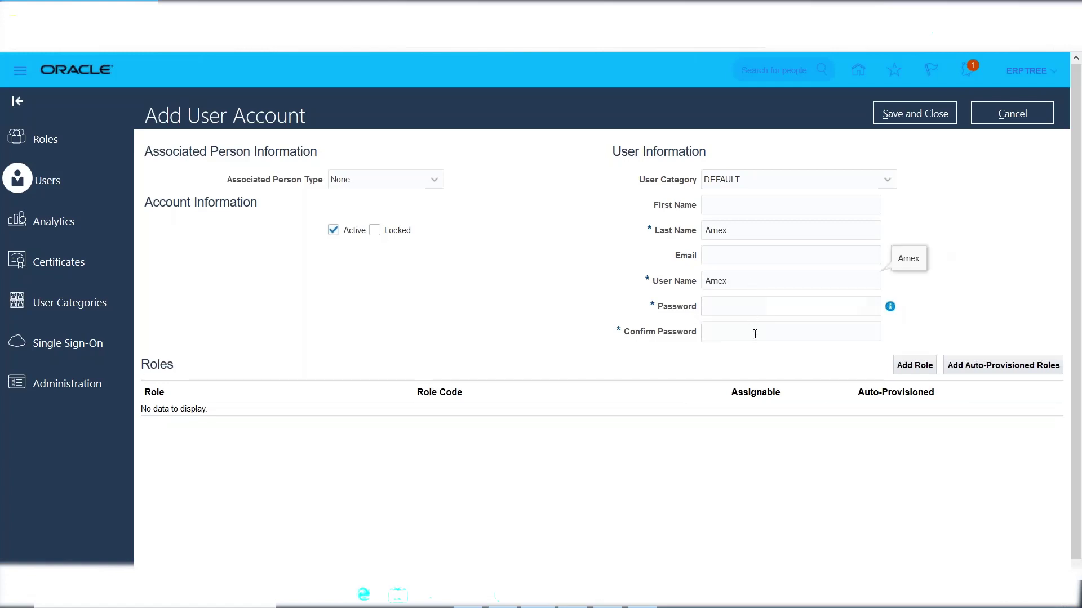
{"action": "left_click", "coordinate": [915, 366]}
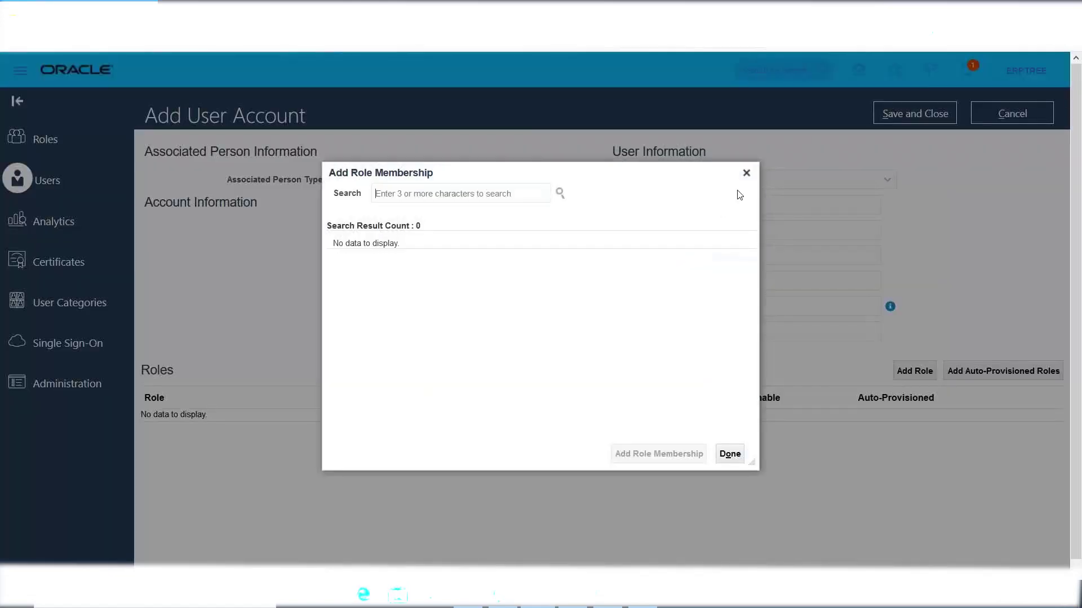
Dismiss the role search and retype the user name in capitals.
{"action": "left_click", "coordinate": [746, 173]}
{"action": "double_click", "coordinate": [727, 280]}
{"action": "type", "text": "AMEX"}
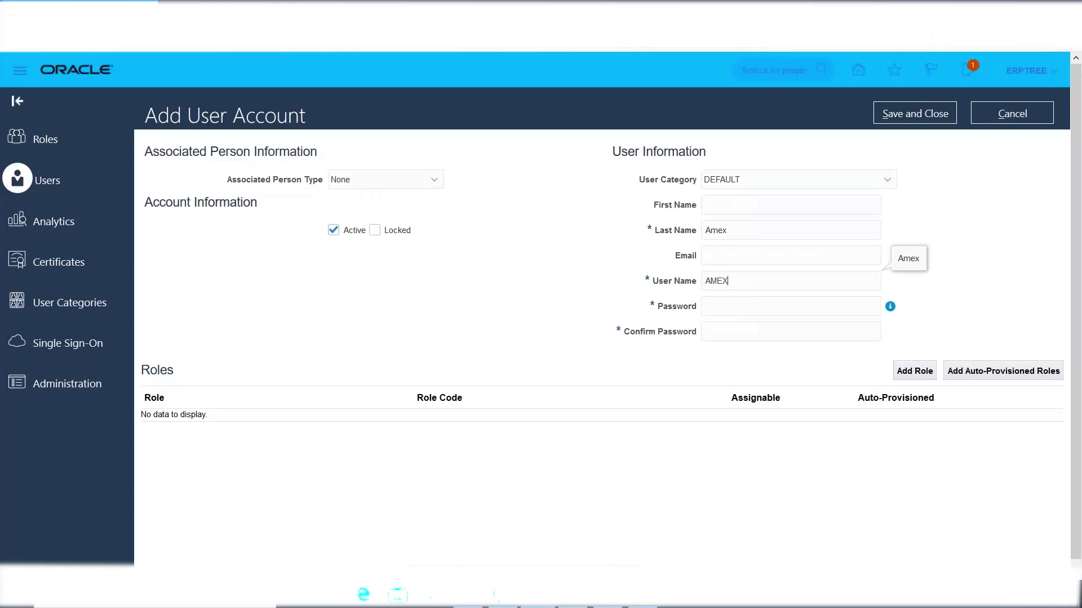
Add the Application Implementation Consultant role to the new user.
{"action": "left_click", "coordinate": [914, 370]}
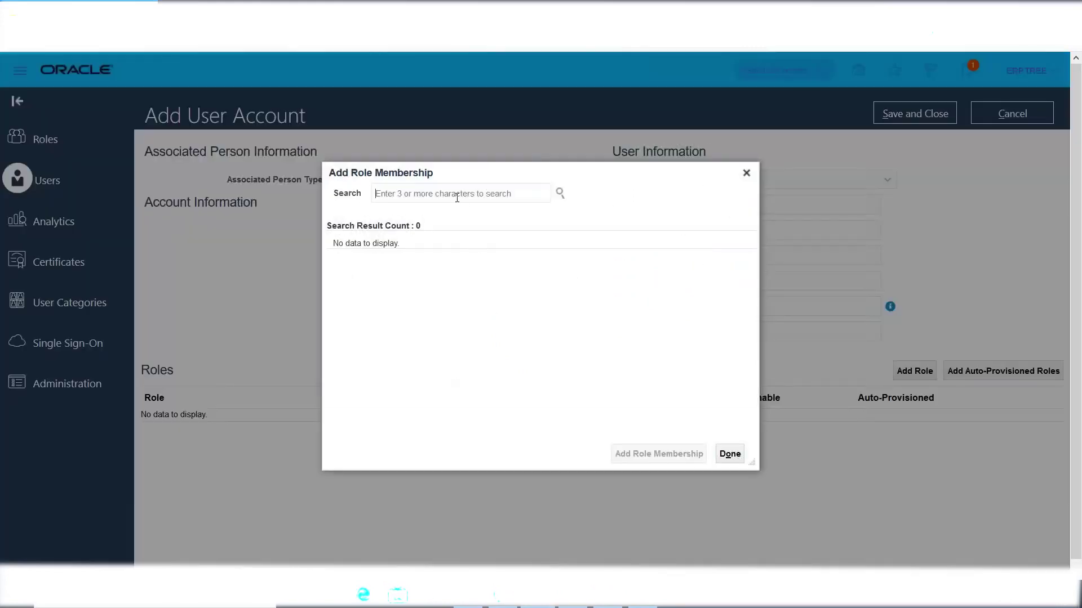
{"action": "left_click", "coordinate": [457, 198]}
{"action": "type", "text": "Application Im"}
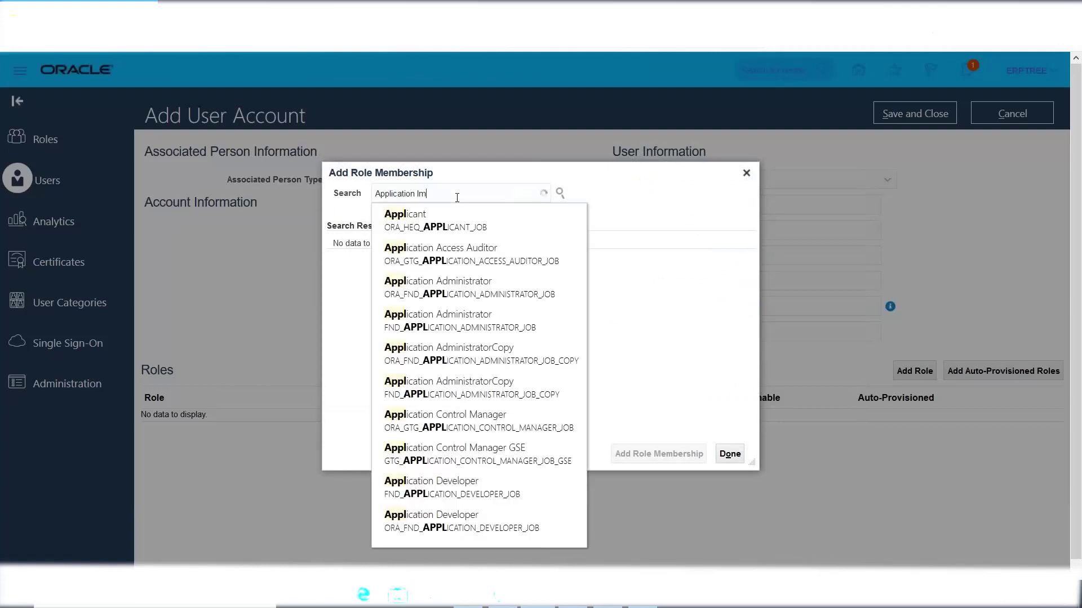
{"action": "type", "text": "plemenation Con"}
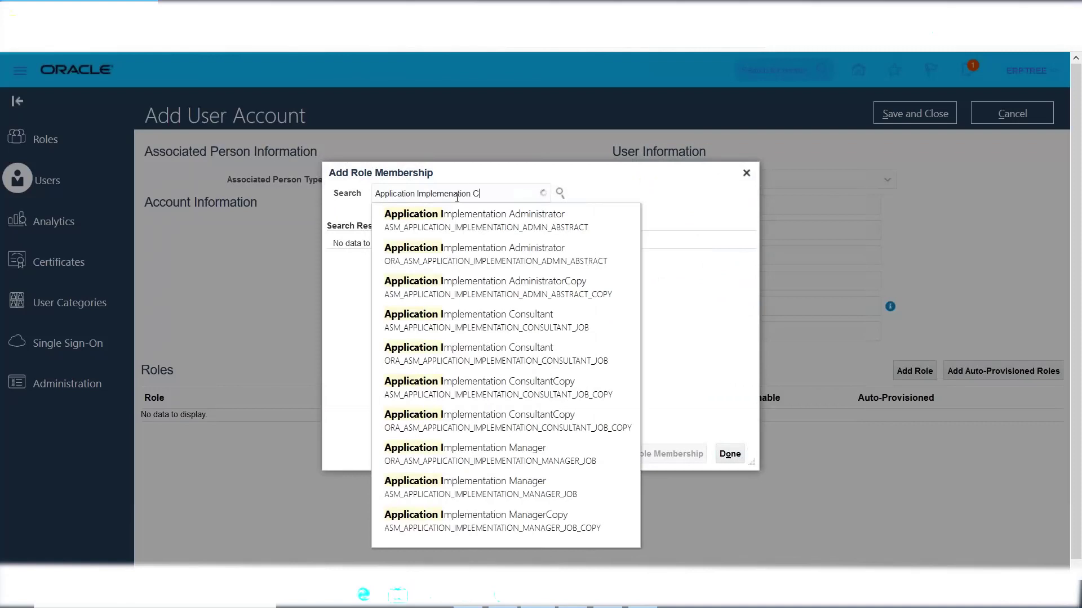
{"action": "key", "text": "BackSpace"}
{"action": "key", "text": "BackSpace"}
{"action": "key", "text": "BackSpace"}
{"action": "key", "text": "BackSpace"}
{"action": "key", "text": "BackSpace"}
{"action": "key", "text": "BackSpace"}
{"action": "key", "text": "BackSpace"}
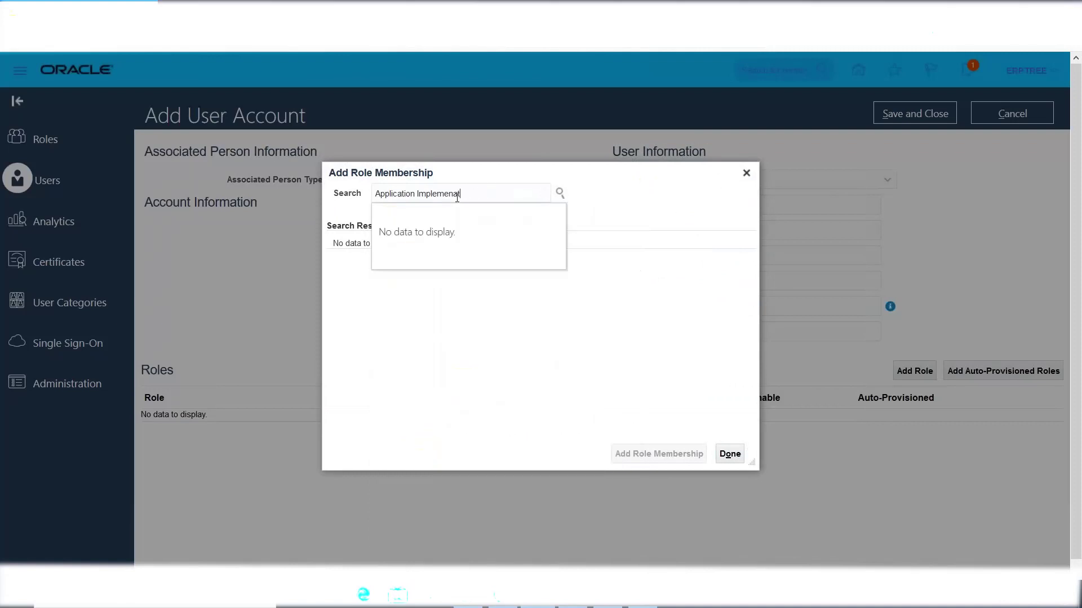
{"action": "key", "text": "BackSpace"}
{"action": "key", "text": "BackSpace"}
{"action": "key", "text": "BackSpace"}
{"action": "key", "text": "BackSpace"}
{"action": "key", "text": "BackSpace"}
{"action": "key", "text": "BackSpace"}
{"action": "type", "text": "ementation C"}
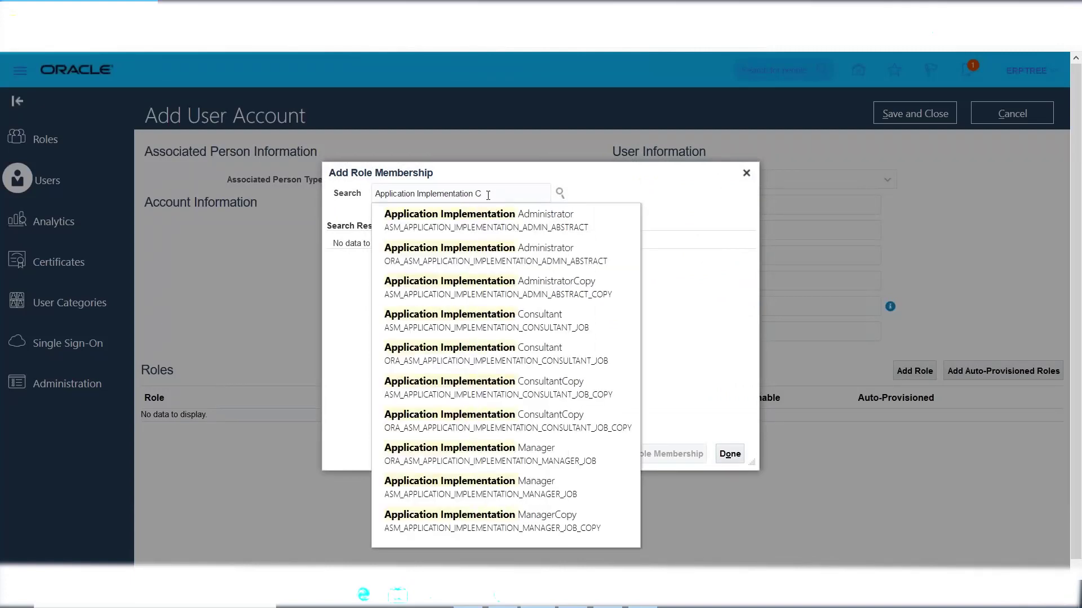
{"action": "left_click", "coordinate": [476, 224]}
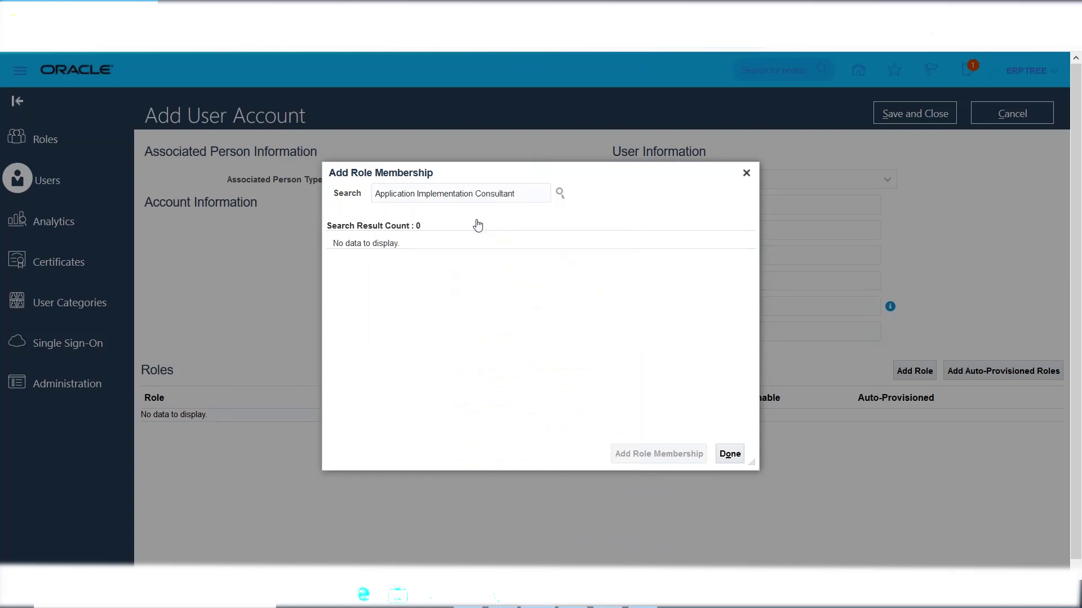
{"action": "left_click", "coordinate": [483, 251]}
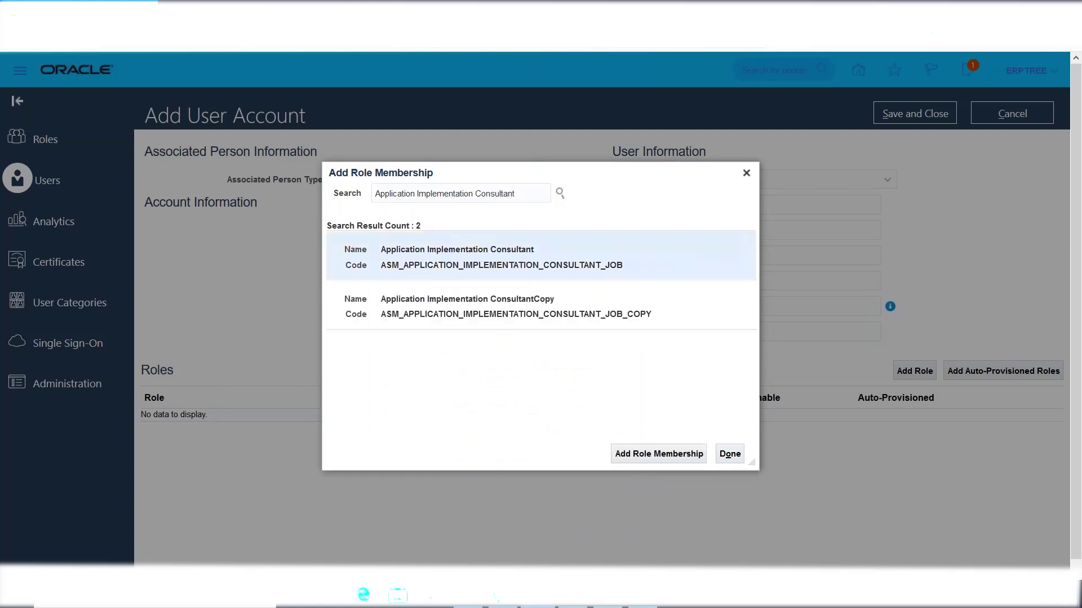
{"action": "left_click", "coordinate": [658, 454]}
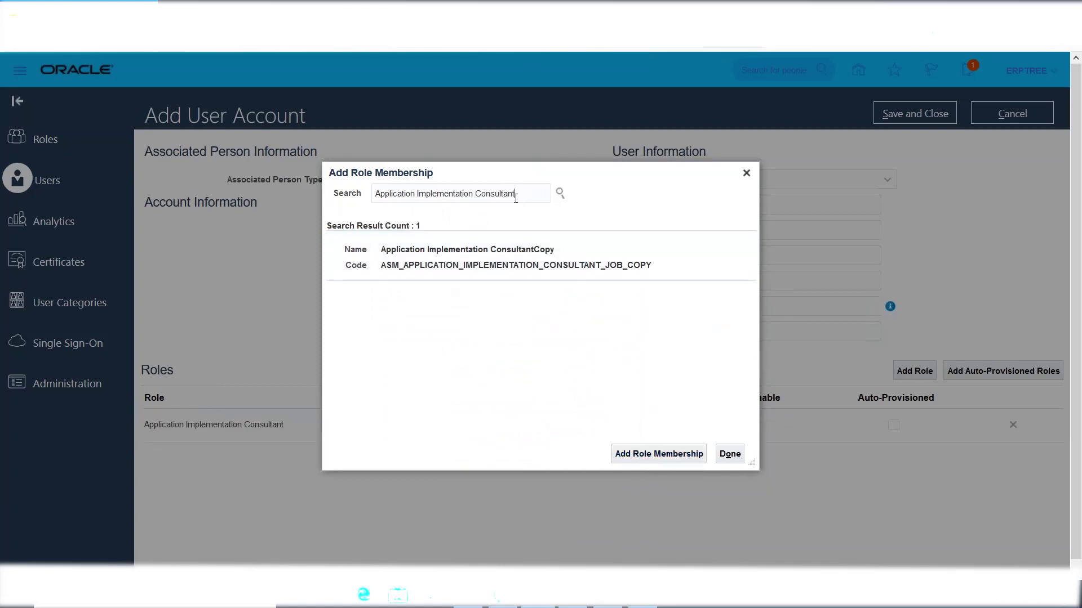
Add the IT Security Manager role to the new user.
{"action": "left_click_drag", "start_coordinate": [518, 194], "coordinate": [260, 211]}
{"action": "type", "text": "IT SECU"}
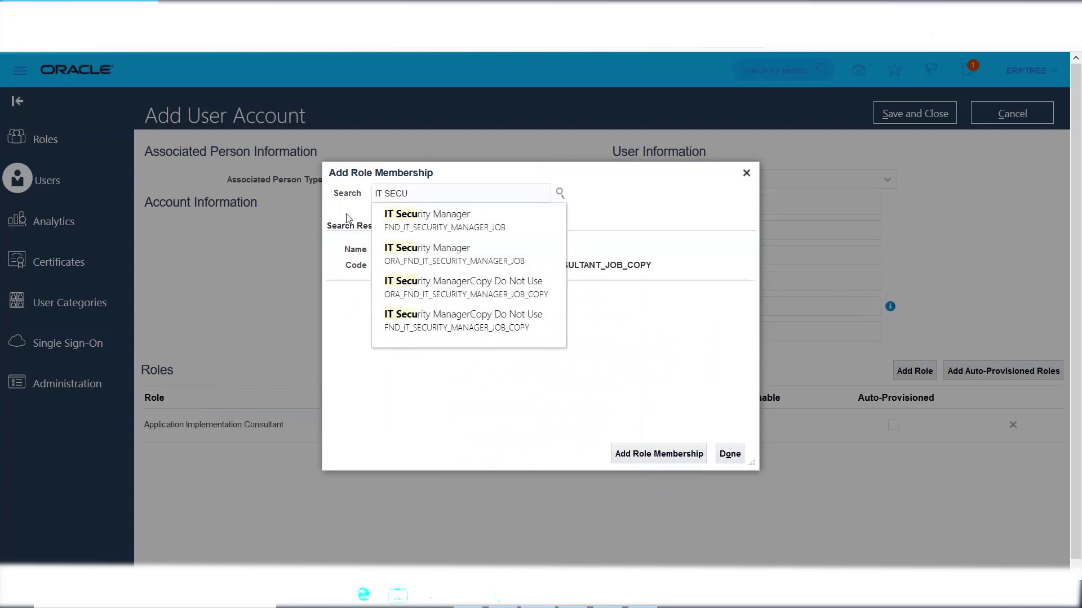
{"action": "left_click", "coordinate": [429, 220]}
{"action": "left_click", "coordinate": [421, 249]}
{"action": "left_click", "coordinate": [659, 453]}
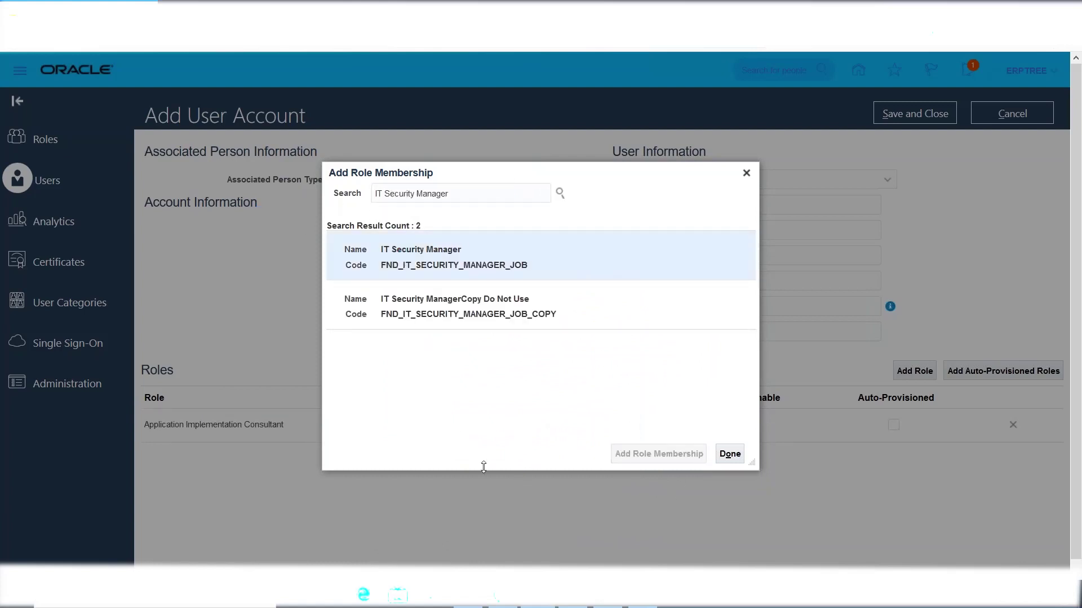
{"action": "left_click", "coordinate": [730, 454]}
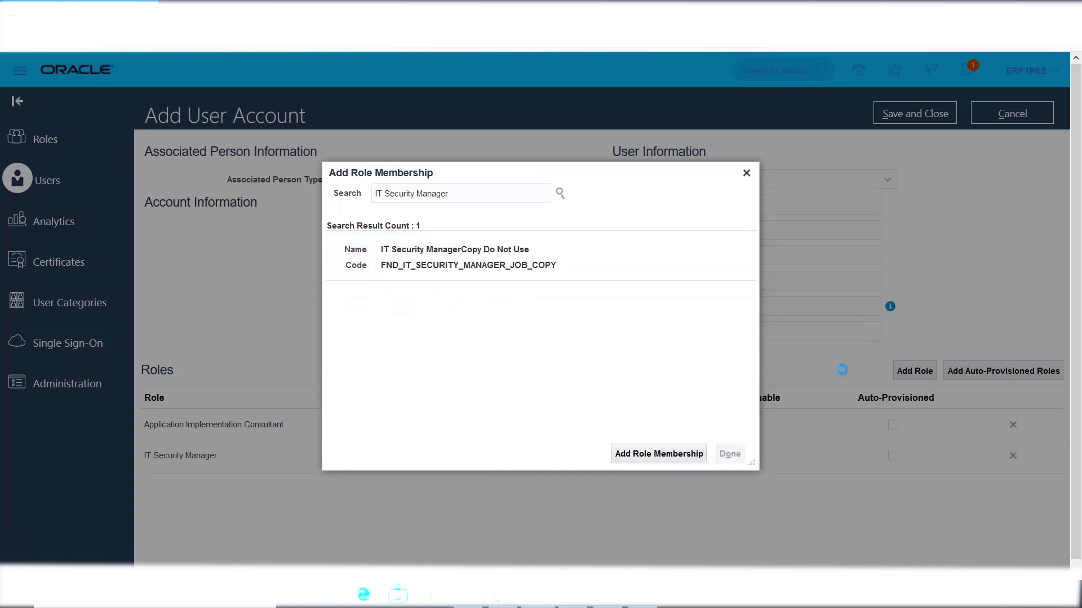
Enter and confirm the account password, then save and close the new user account.
{"action": "left_click", "coordinate": [740, 311]}
{"action": "type", "text": "Welcome1"}
{"action": "key", "text": "Tab"}
{"action": "type", "text": "We"}
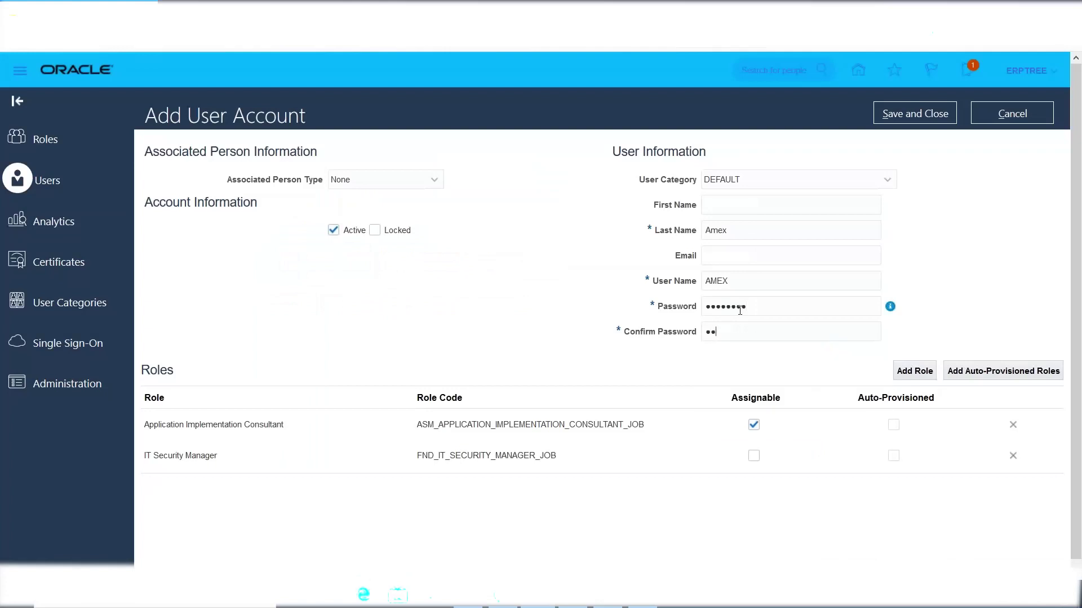
{"action": "type", "text": "lcome"}
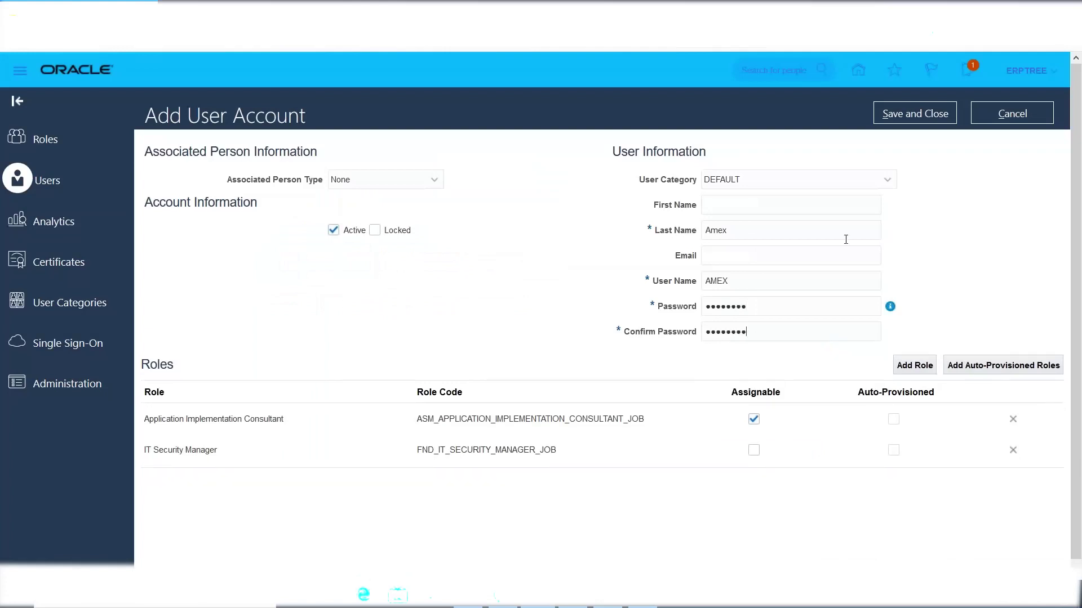
{"action": "left_click", "coordinate": [921, 115]}
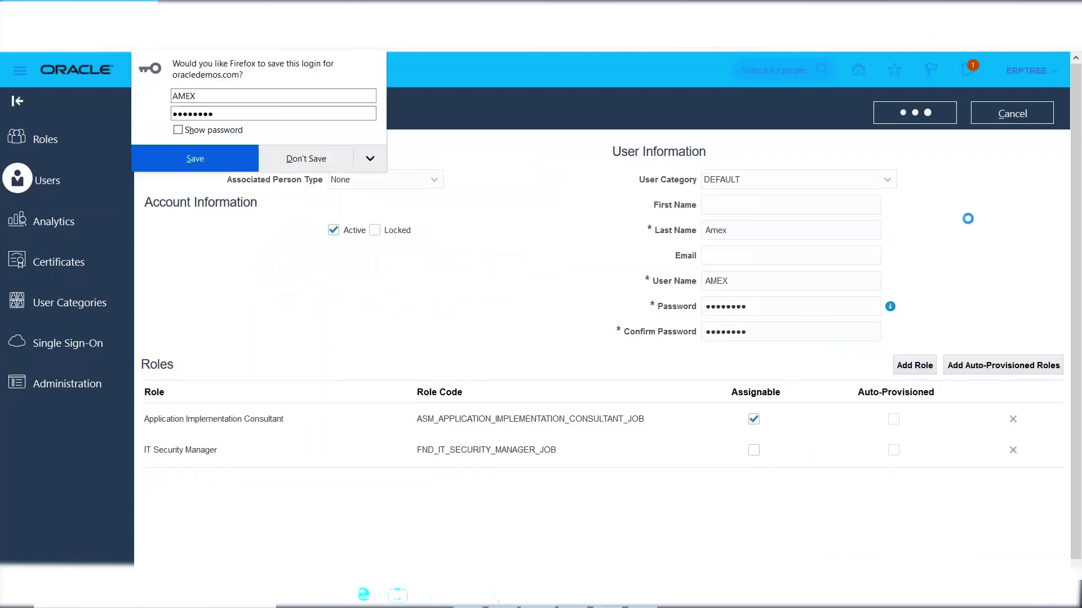
{"action": "left_click", "coordinate": [297, 160]}
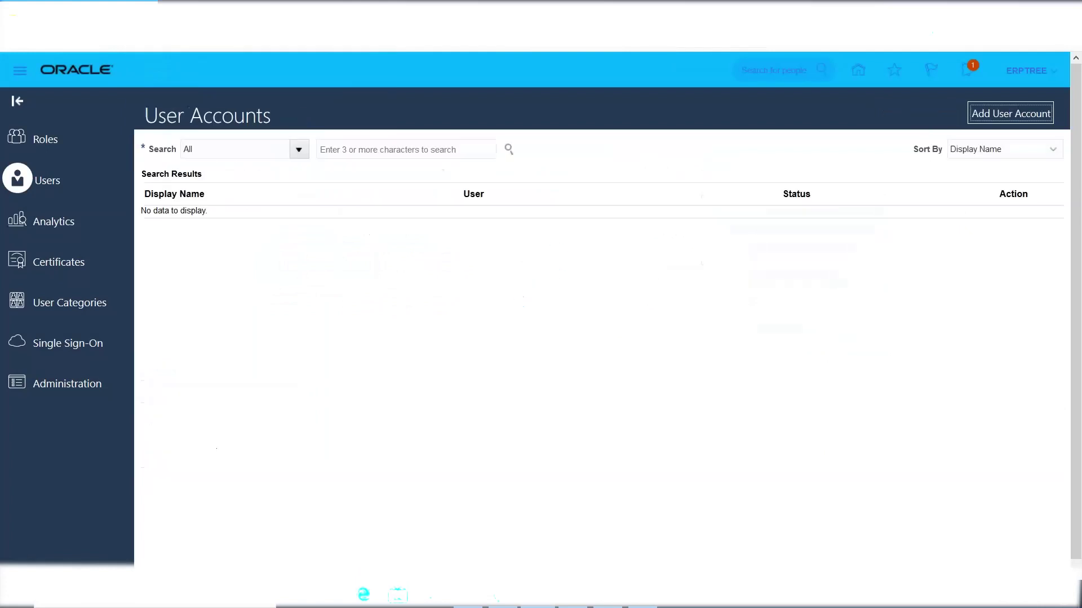
{"action": "left_click", "coordinate": [641, 603]}
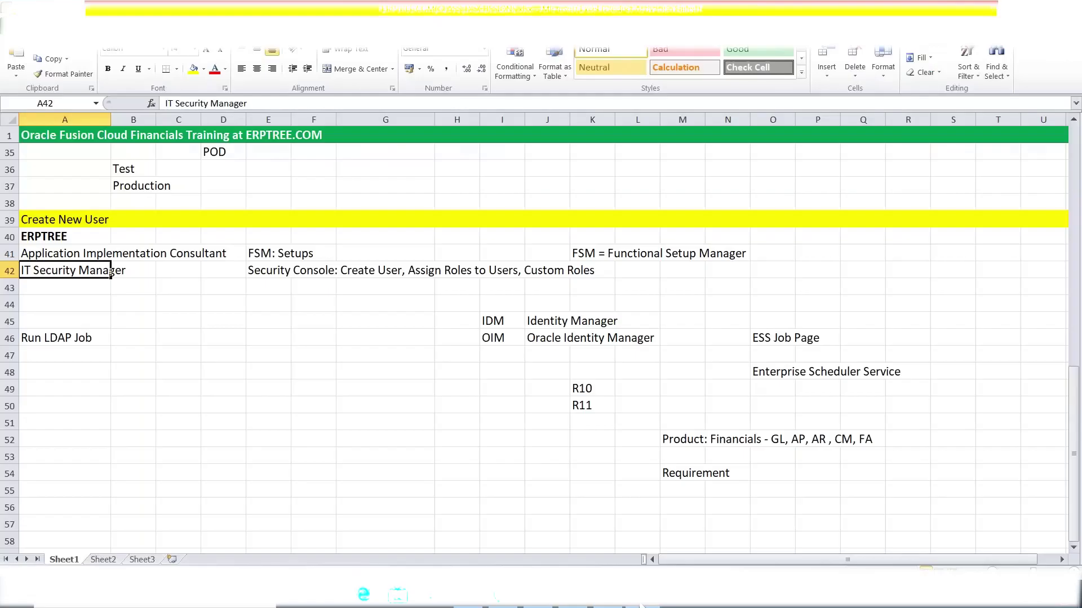
Select the Run LDAP Job note in A46, then return to the Security Console.
{"action": "left_click", "coordinate": [36, 340]}
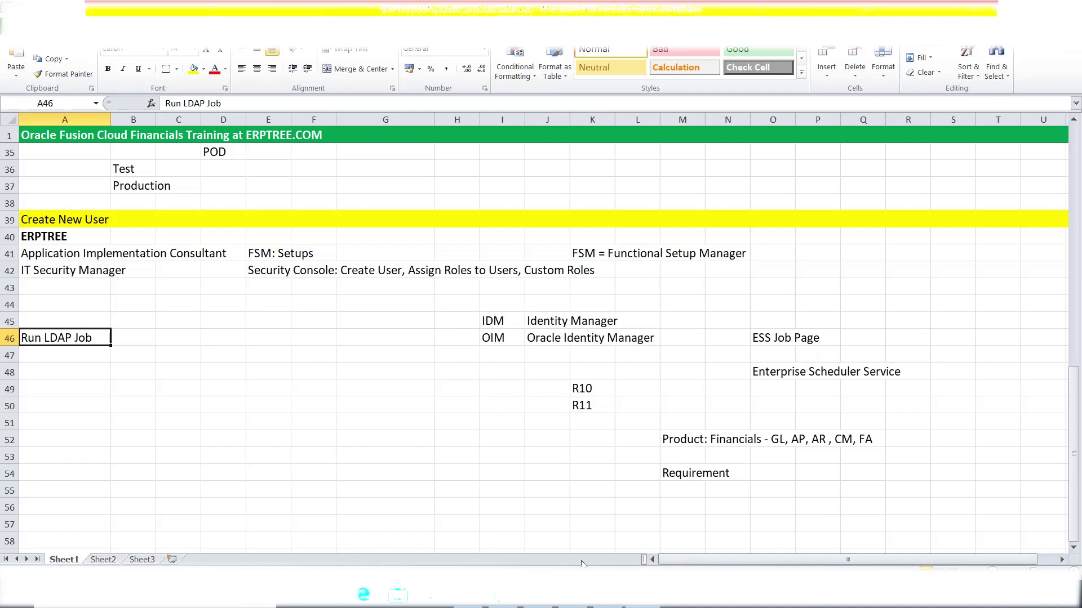
{"action": "key", "text": "alt+Tab"}
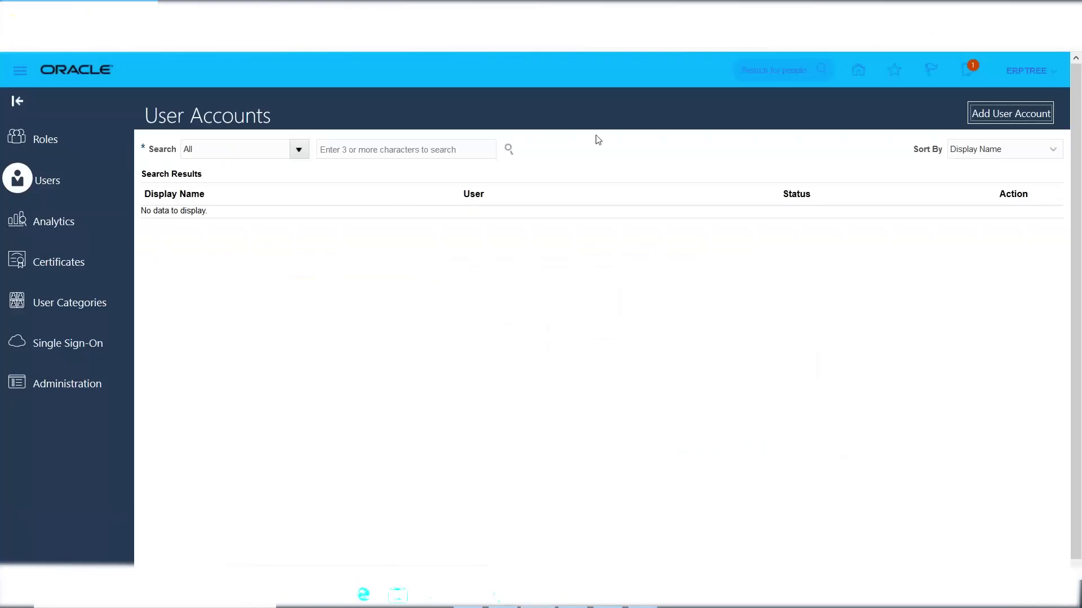
Sign out and sign back in with the new user's ID and password.
{"action": "left_click", "coordinate": [1026, 71]}
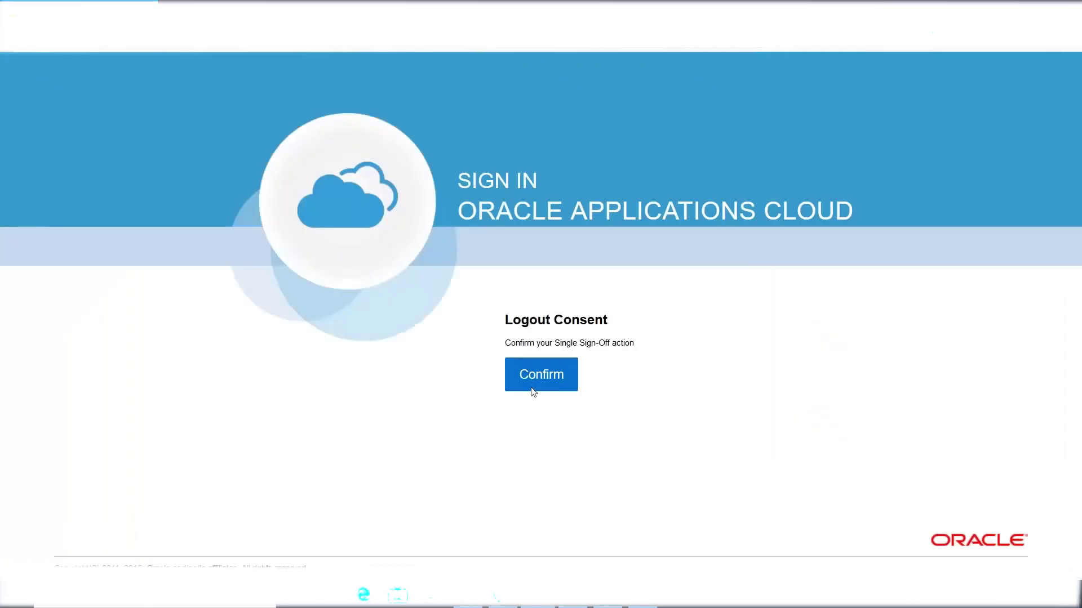
{"action": "left_click", "coordinate": [534, 379]}
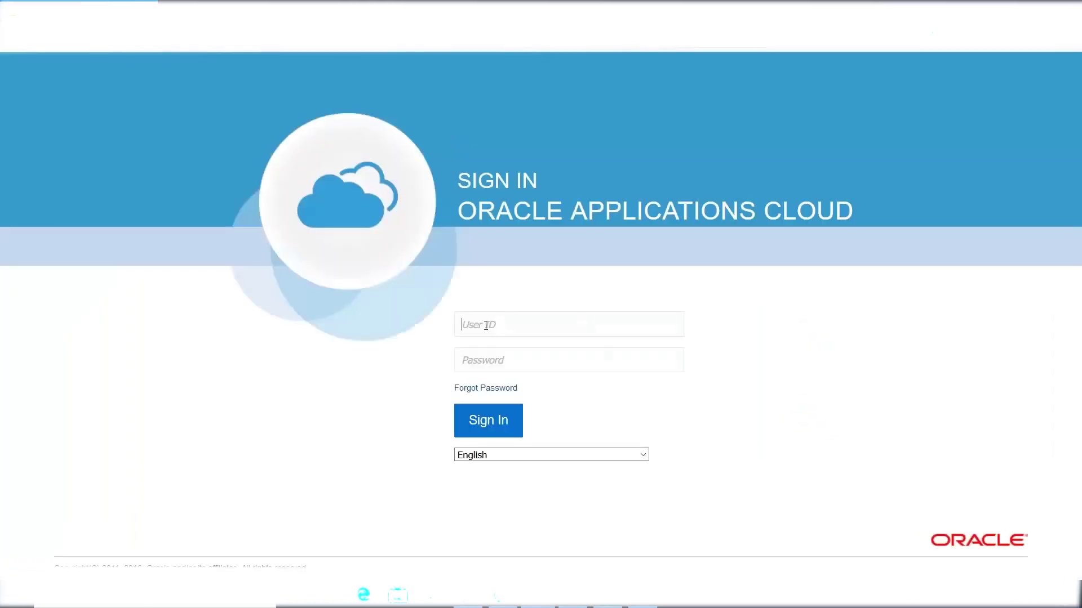
{"action": "type", "text": "AMEX"}
{"action": "key", "text": "Tab"}
{"action": "type", "text": "abccome1"}
{"action": "key", "text": "Return"}
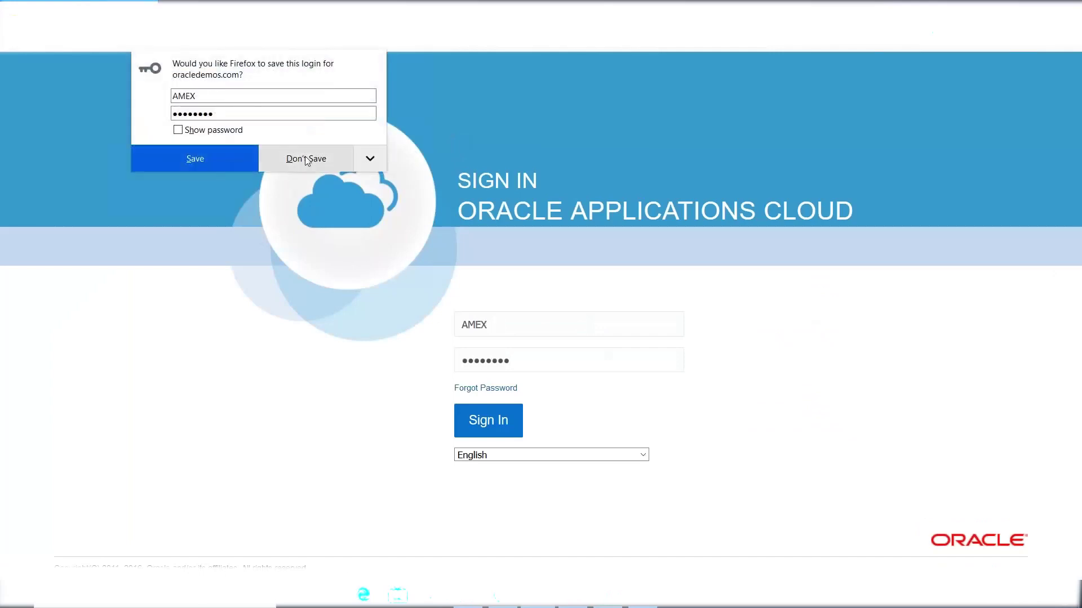
{"action": "left_click", "coordinate": [305, 158]}
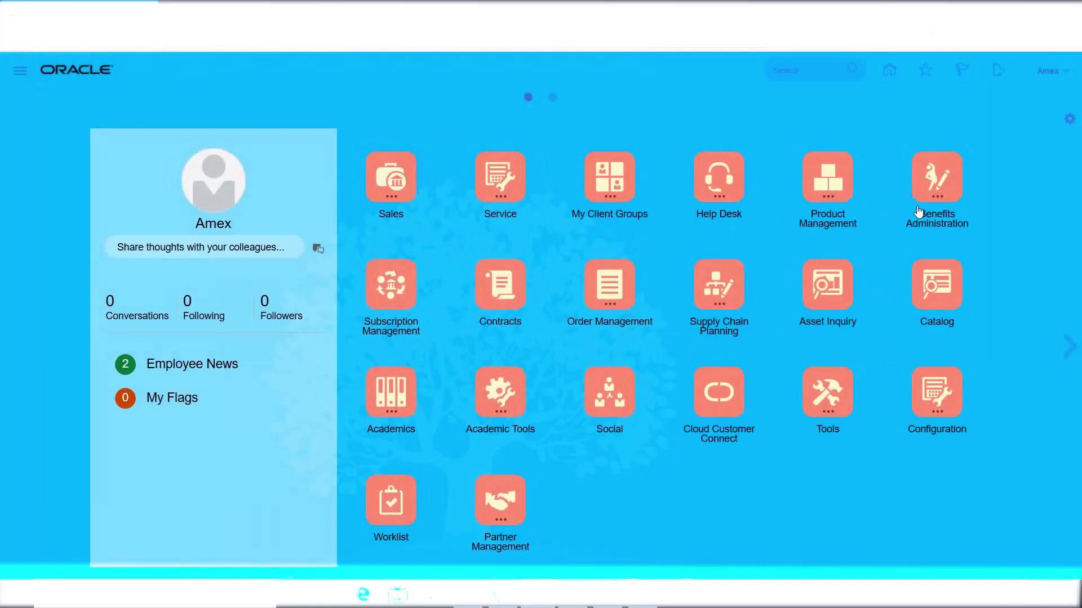
Briefly open and close the Navigator and settings menus, then switch to the Excel notes.
{"action": "left_click", "coordinate": [21, 76]}
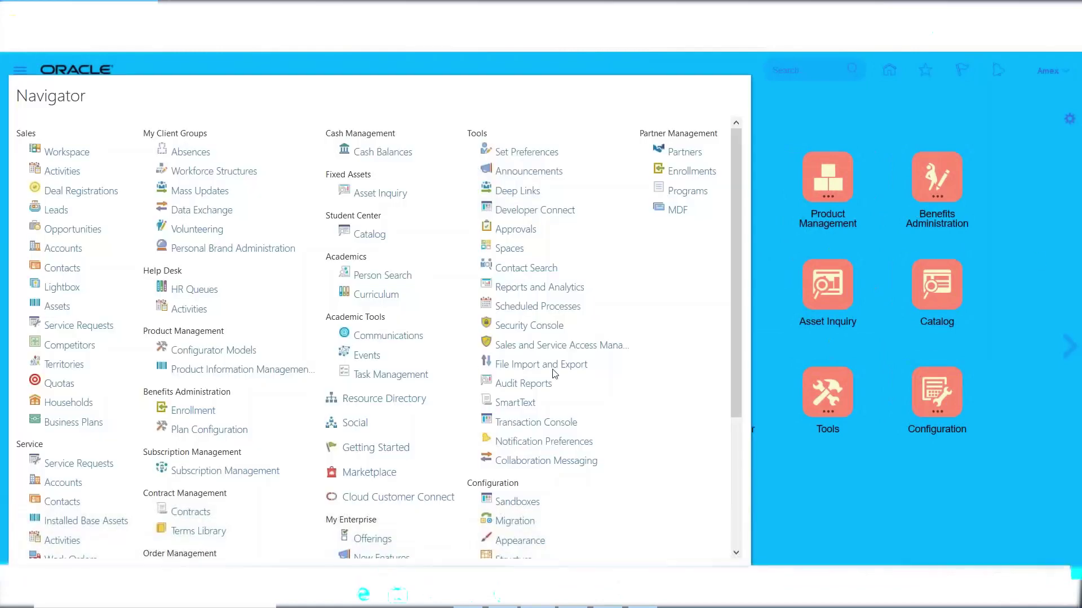
{"action": "left_click", "coordinate": [1049, 72]}
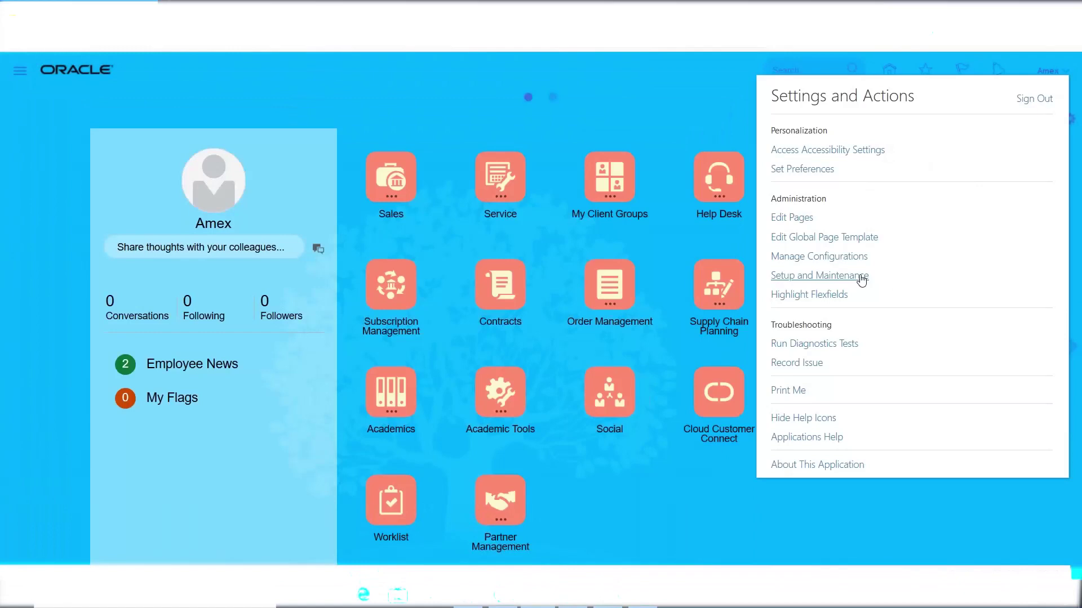
{"action": "left_click", "coordinate": [382, 88]}
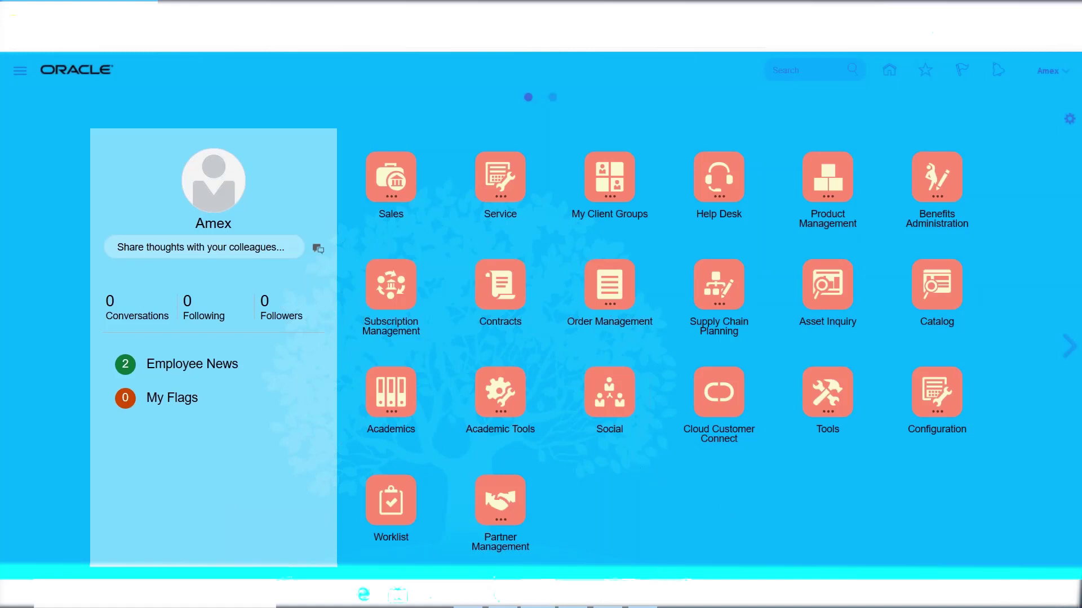
{"action": "left_click", "coordinate": [660, 573]}
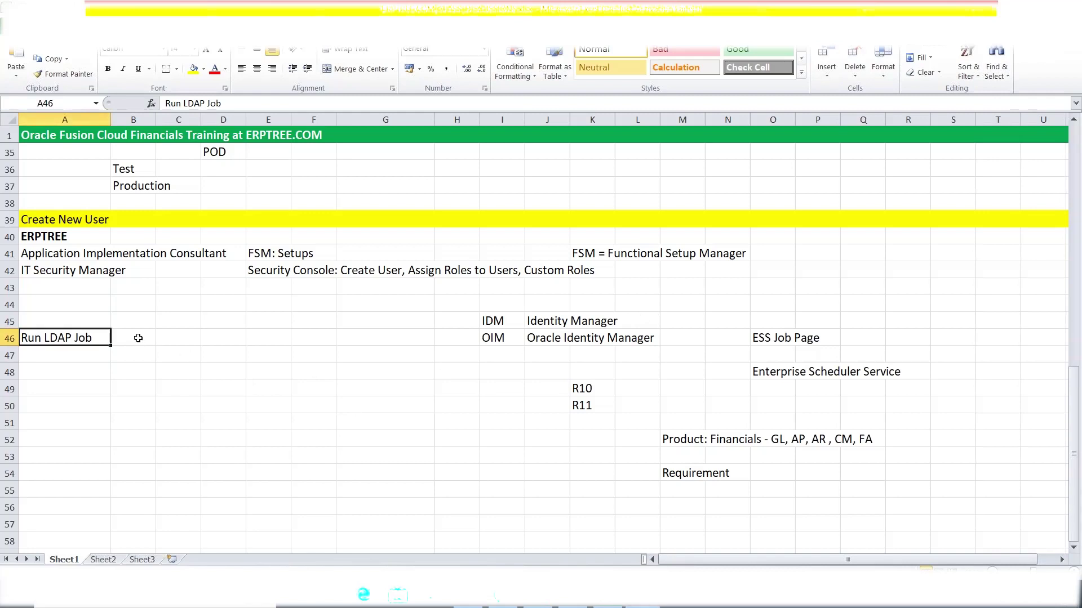
{"action": "left_click", "coordinate": [138, 338]}
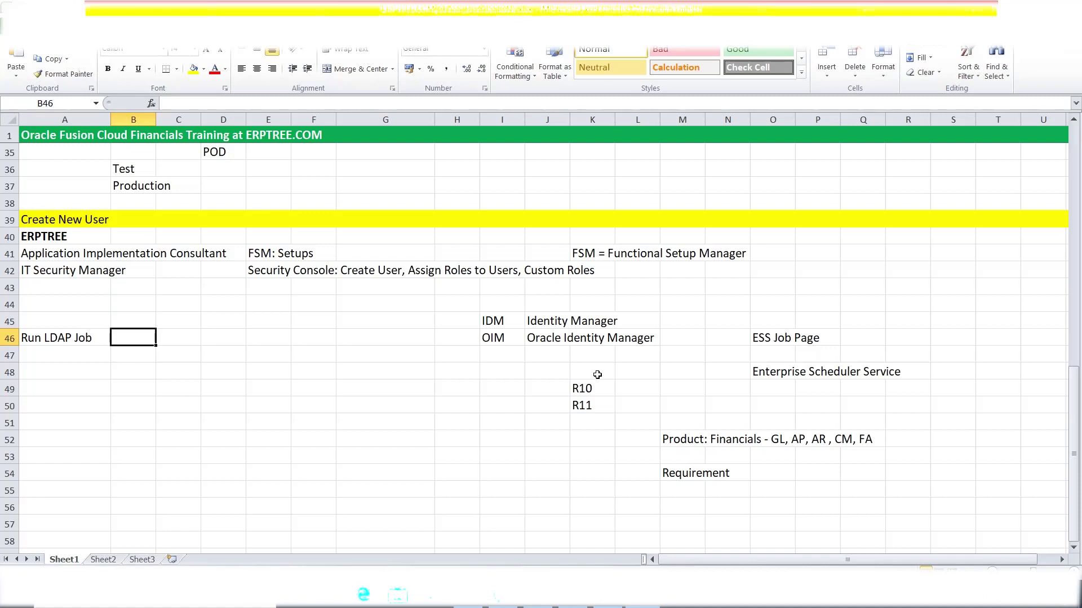
{"action": "left_click", "coordinate": [85, 352]}
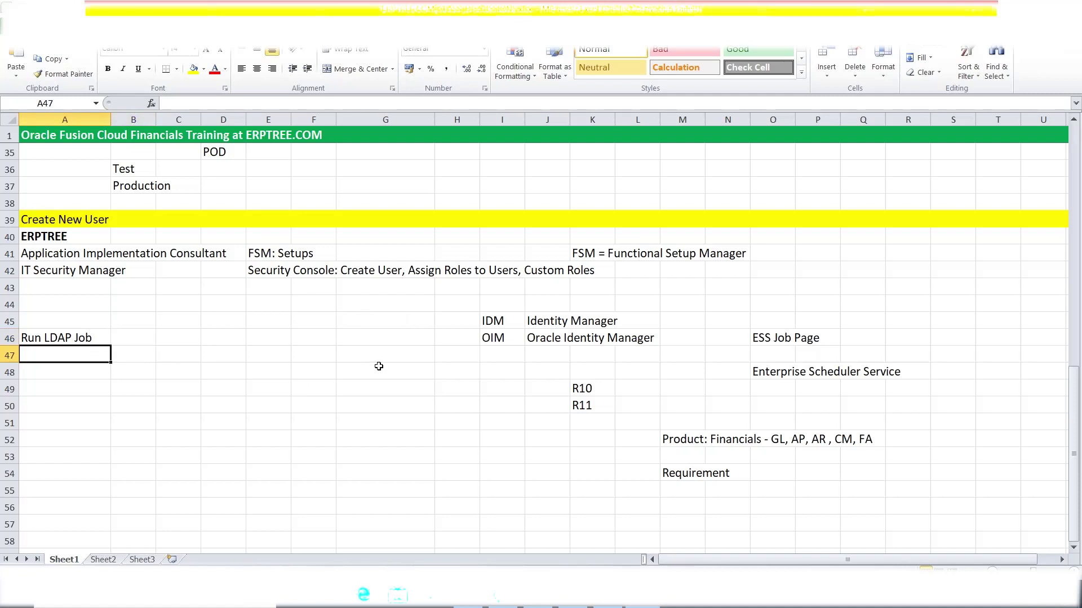
{"action": "left_click", "coordinate": [197, 377]}
{"action": "left_click", "coordinate": [65, 410]}
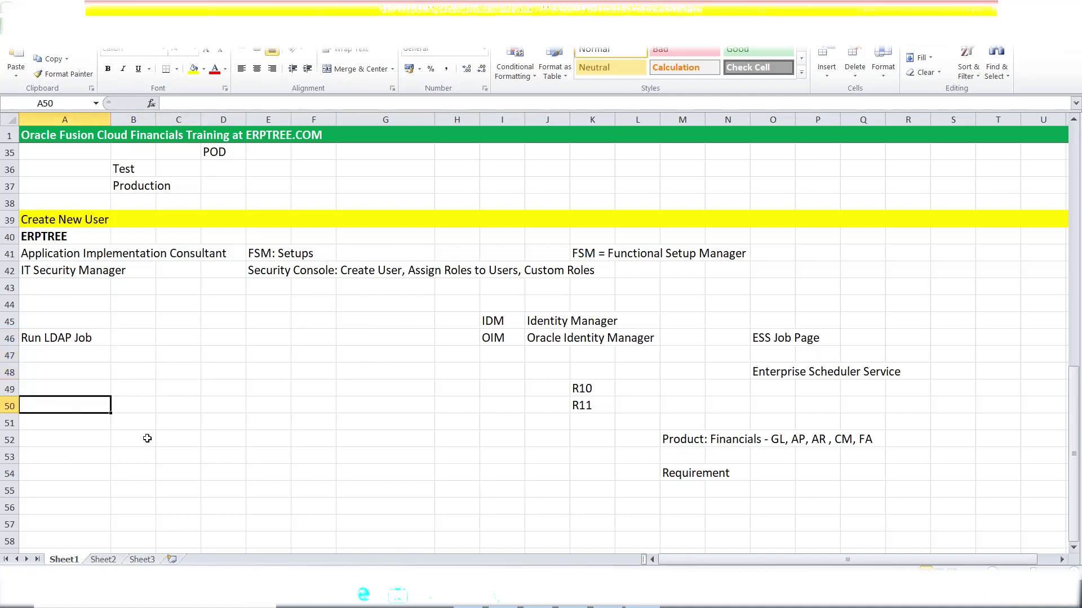
{"action": "left_click", "coordinate": [588, 257]}
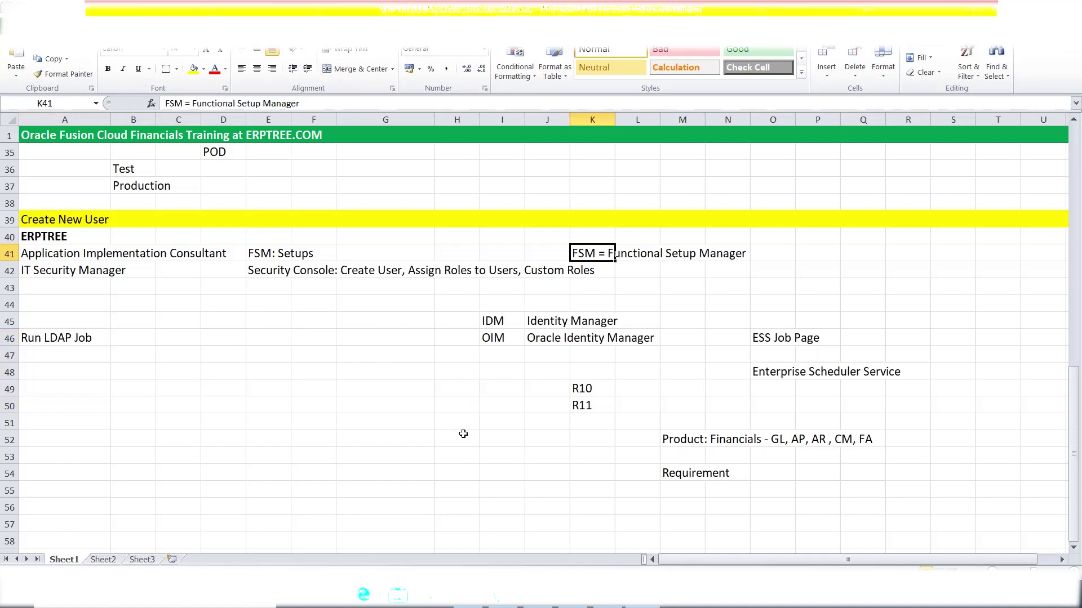
Copy the FSM = Functional Setup Manager note into A57, fill row 57 yellow, and clear A52.
{"action": "key", "text": "ctrl+c"}
{"action": "left_click", "coordinate": [36, 439]}
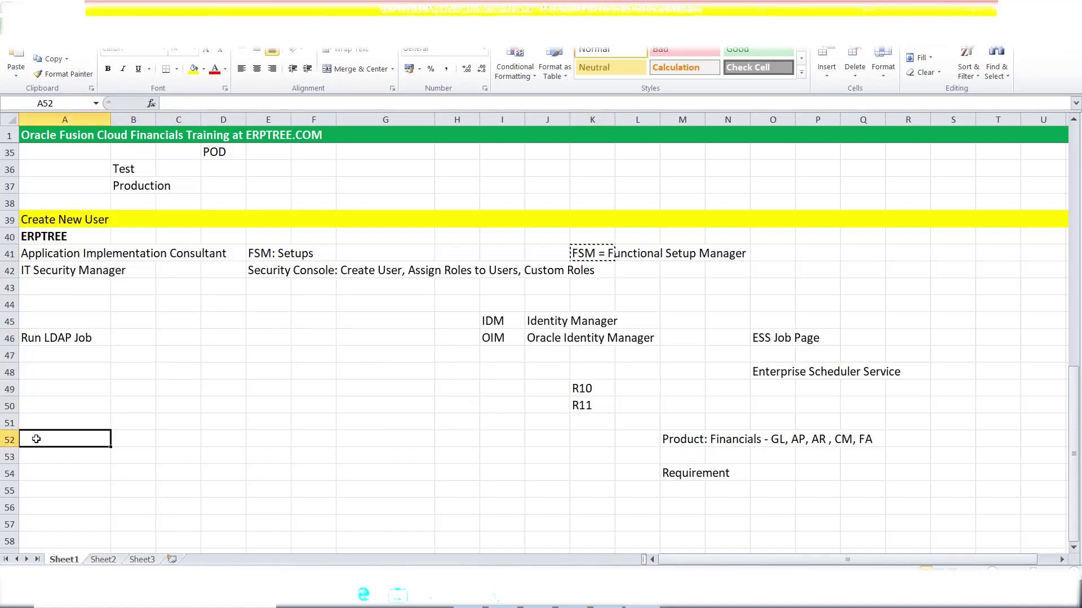
{"action": "key", "text": "ctrl+v"}
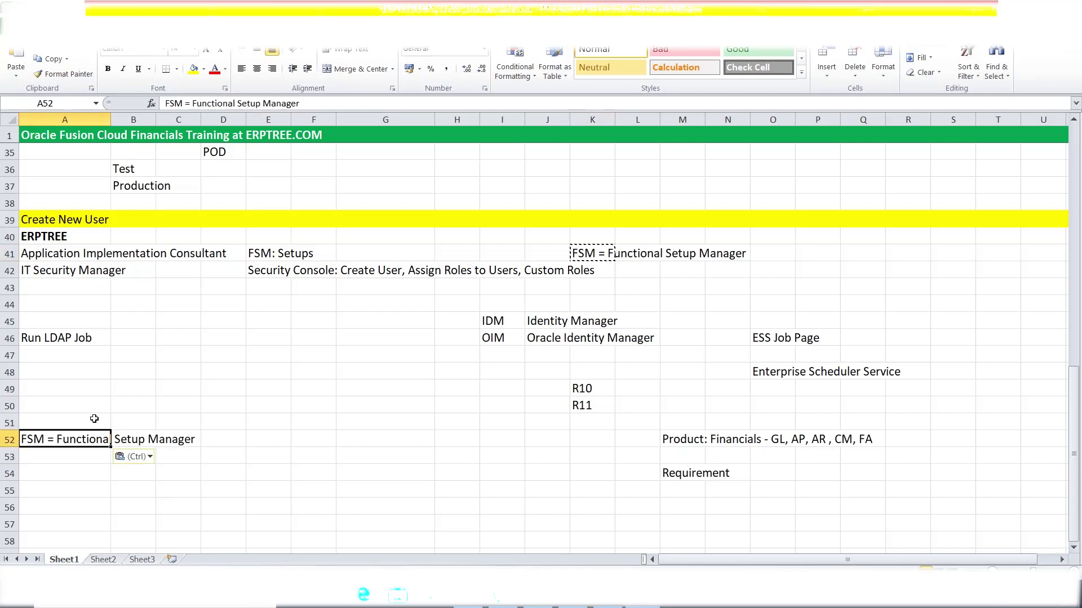
{"action": "scroll", "coordinate": [94, 418], "scroll_direction": "down", "scroll_amount": 5}
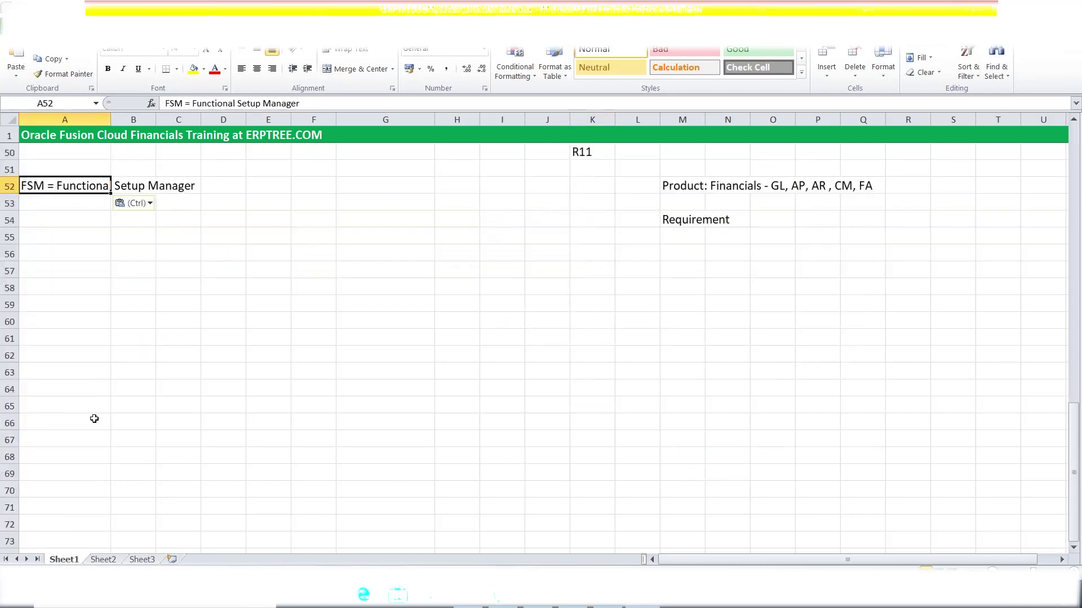
{"action": "key", "text": "ctrl+c"}
{"action": "left_click", "coordinate": [65, 266]}
{"action": "key", "text": "ctrl+v"}
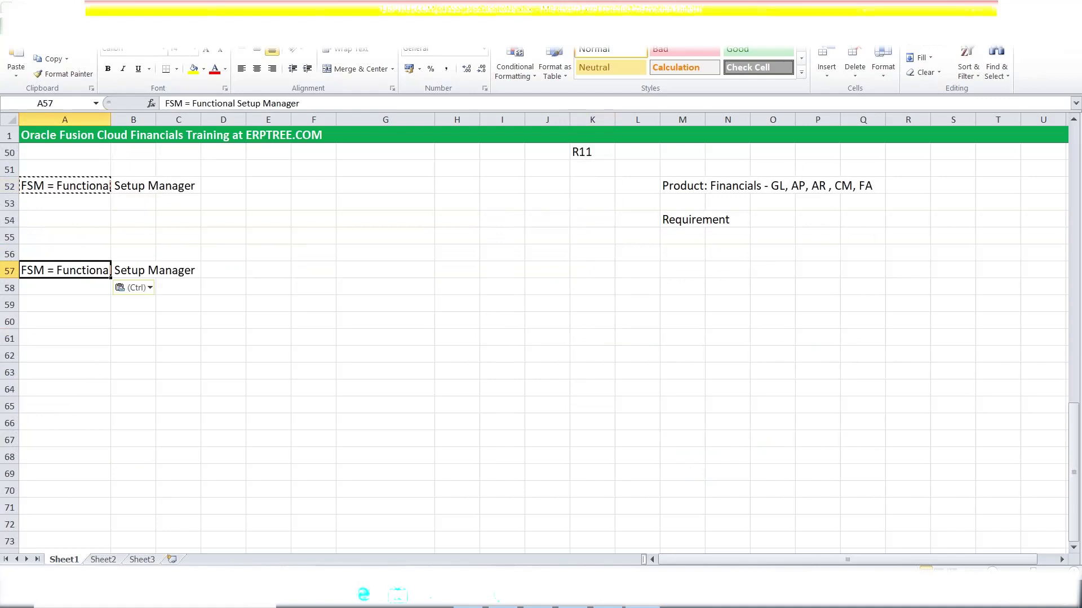
{"action": "left_click", "coordinate": [9, 271]}
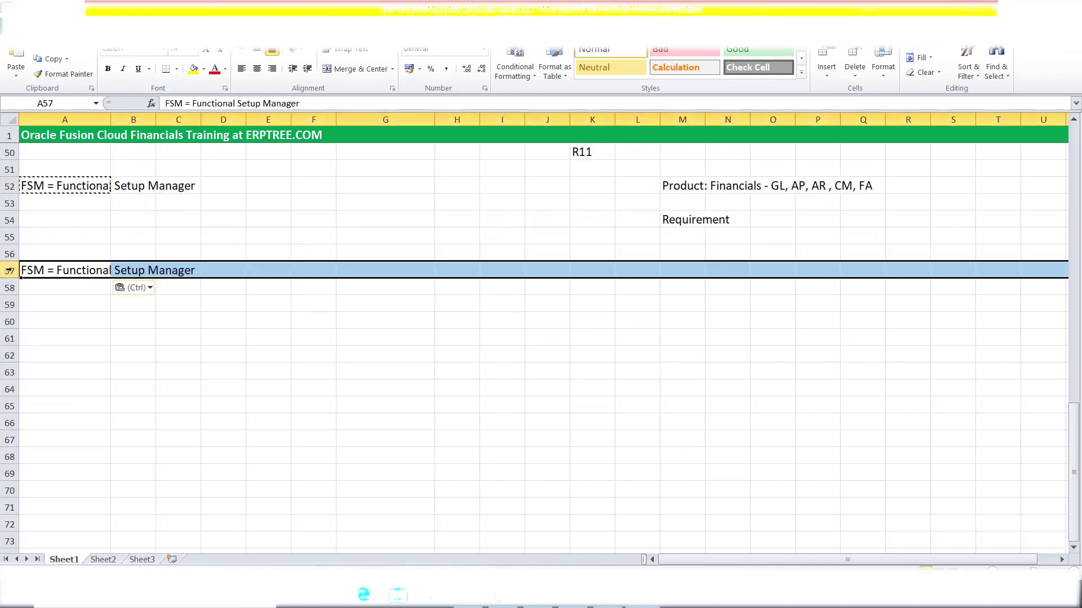
{"action": "left_click", "coordinate": [193, 68]}
{"action": "left_click", "coordinate": [52, 186]}
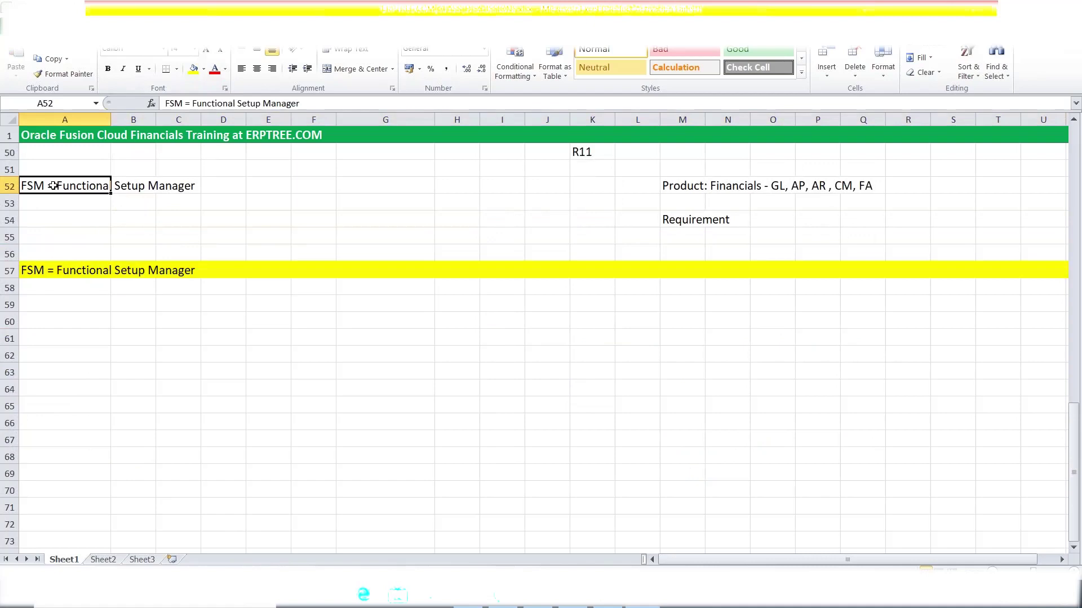
{"action": "key", "text": "Delete"}
{"action": "left_click", "coordinate": [536, 379]}
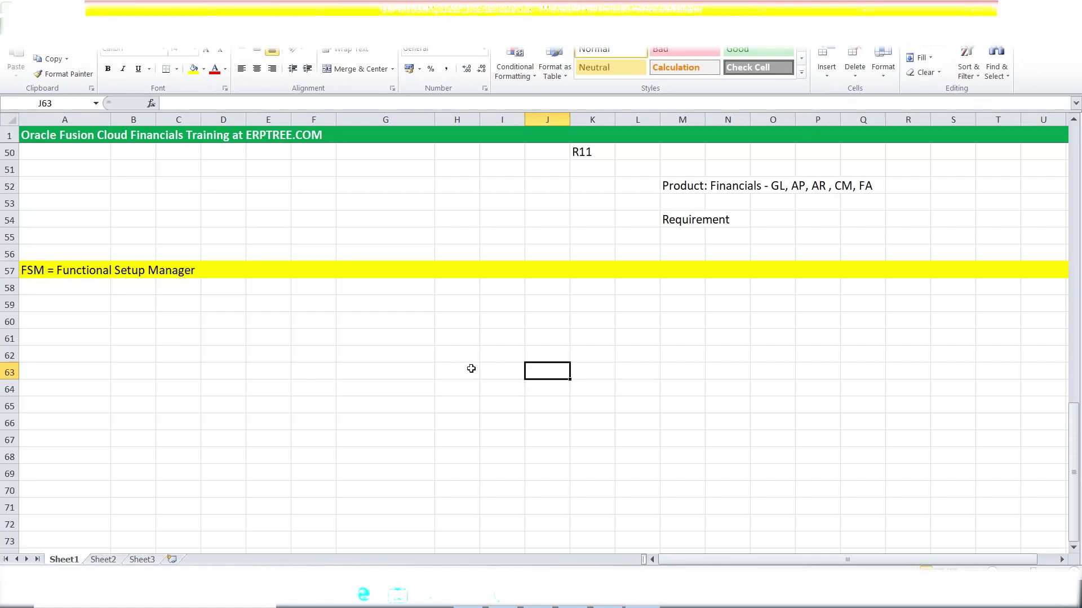
Enter Financials, Procurement, SCM, HCM, PPM and CRM into cells H60 through H65.
{"action": "left_click", "coordinate": [457, 324]}
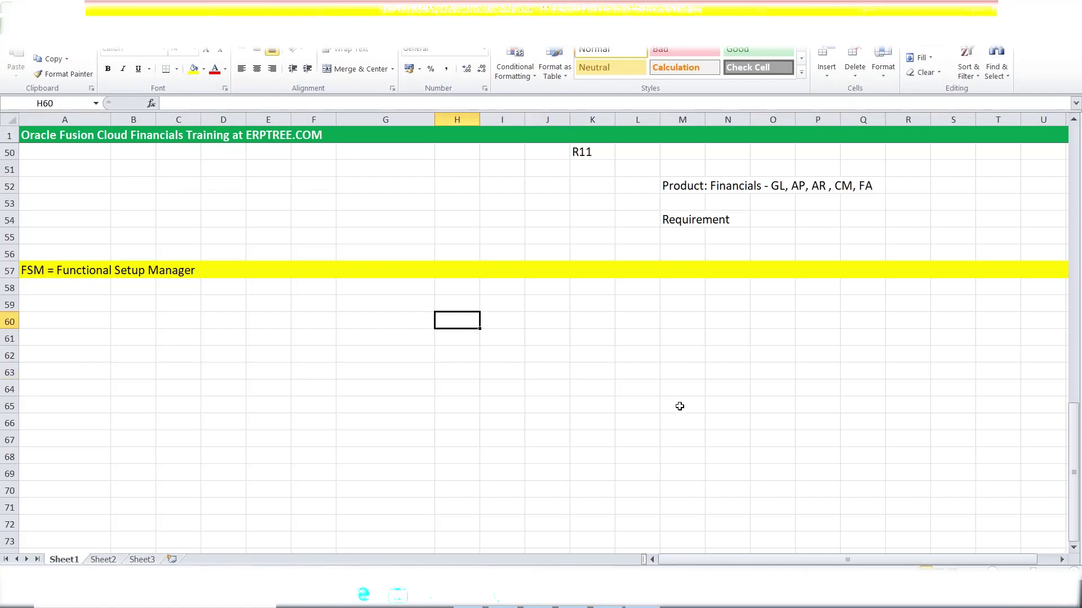
{"action": "type", "text": "Financials"}
{"action": "key", "text": "Return"}
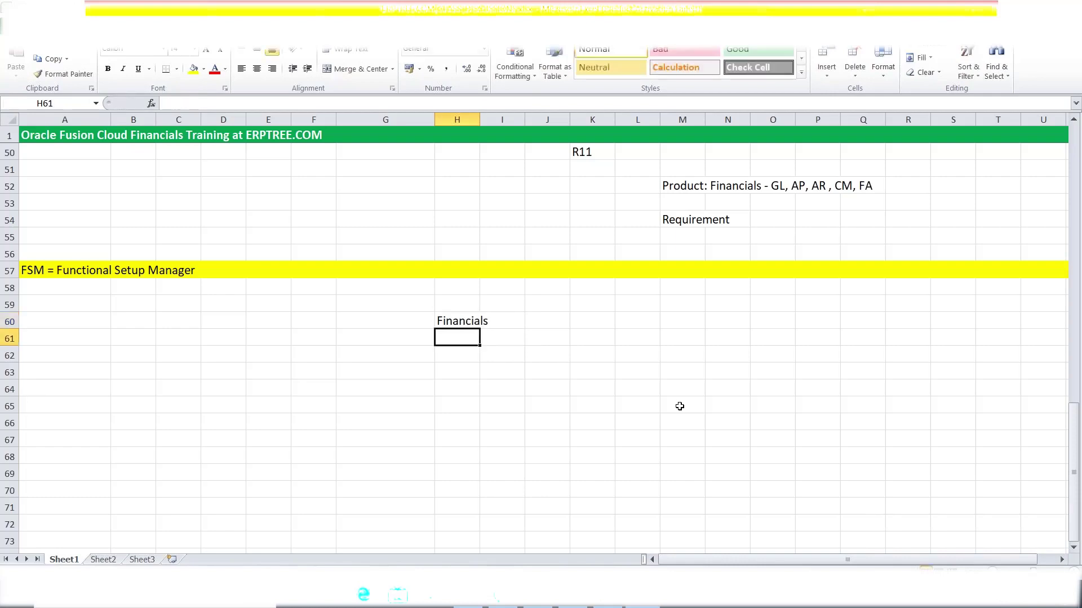
{"action": "type", "text": "Procurement"}
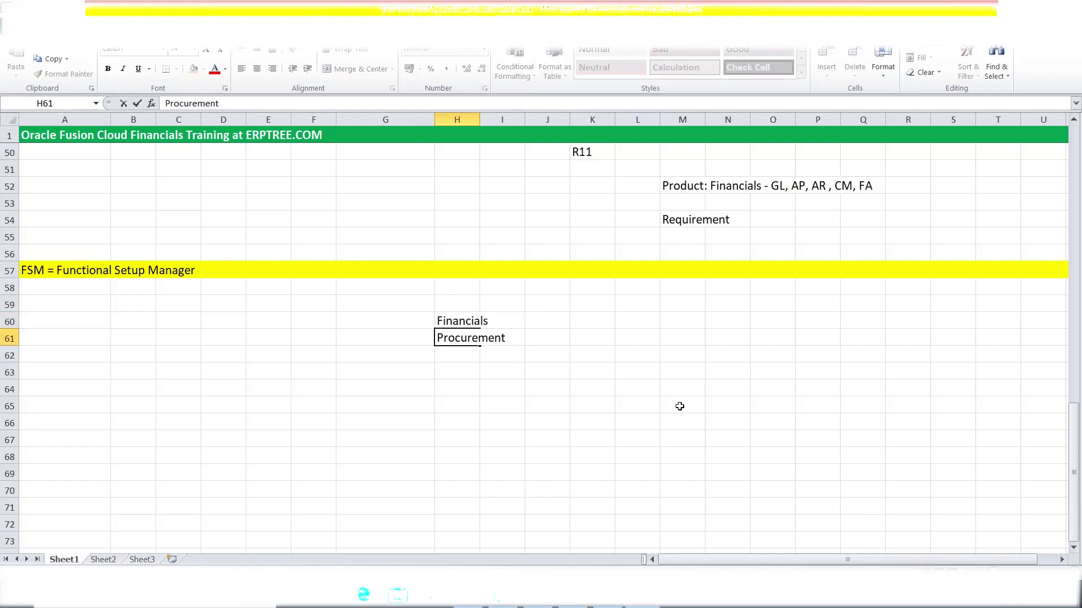
{"action": "key", "text": "Return"}
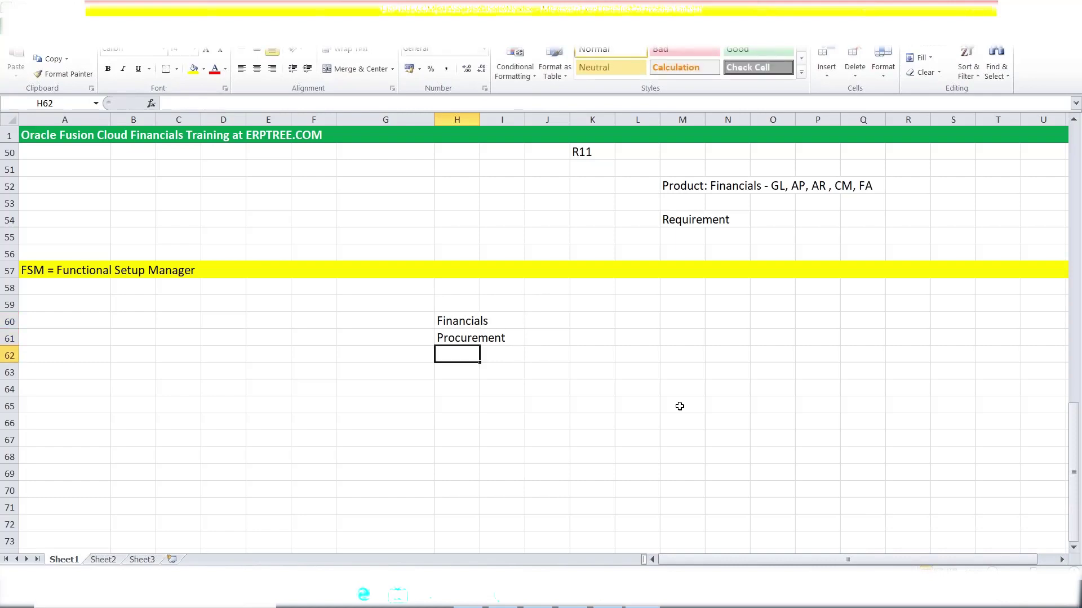
{"action": "type", "text": "SCM"}
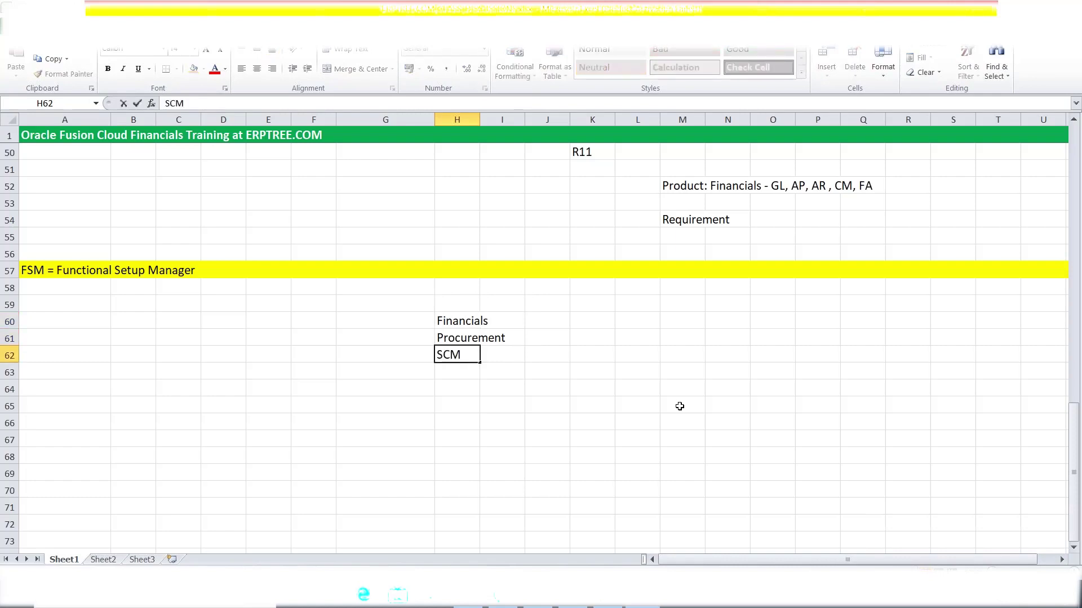
{"action": "key", "text": "Return"}
{"action": "type", "text": "HCM"}
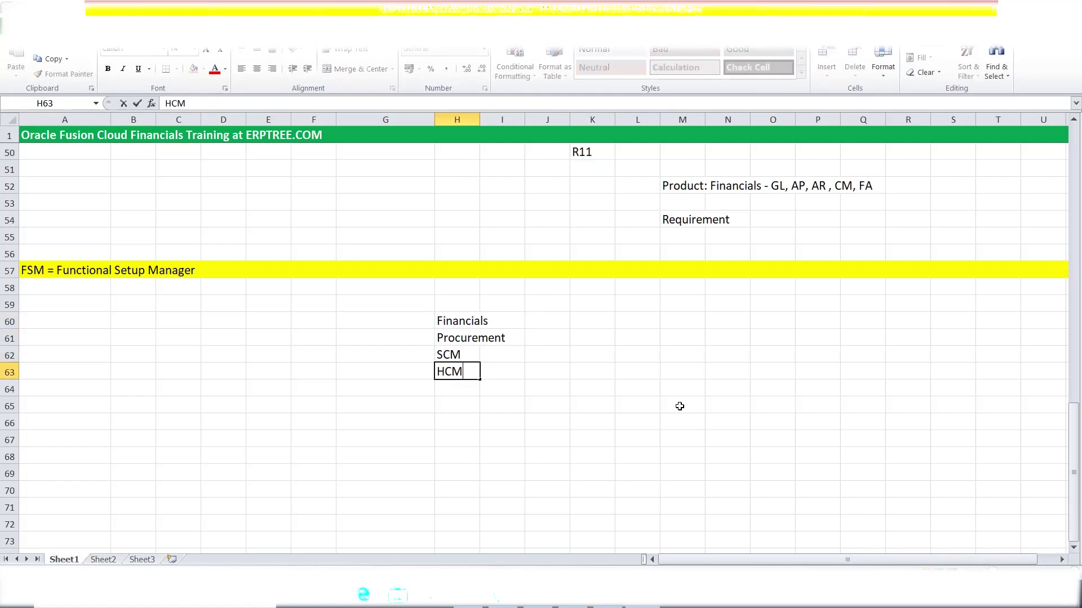
{"action": "key", "text": "Return"}
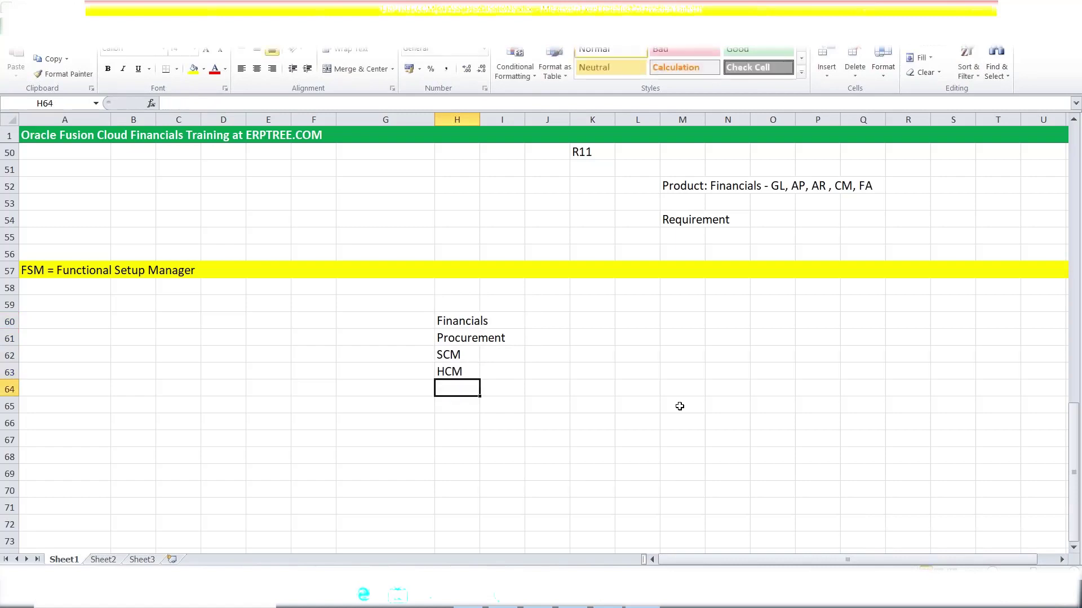
{"action": "type", "text": "PPM"}
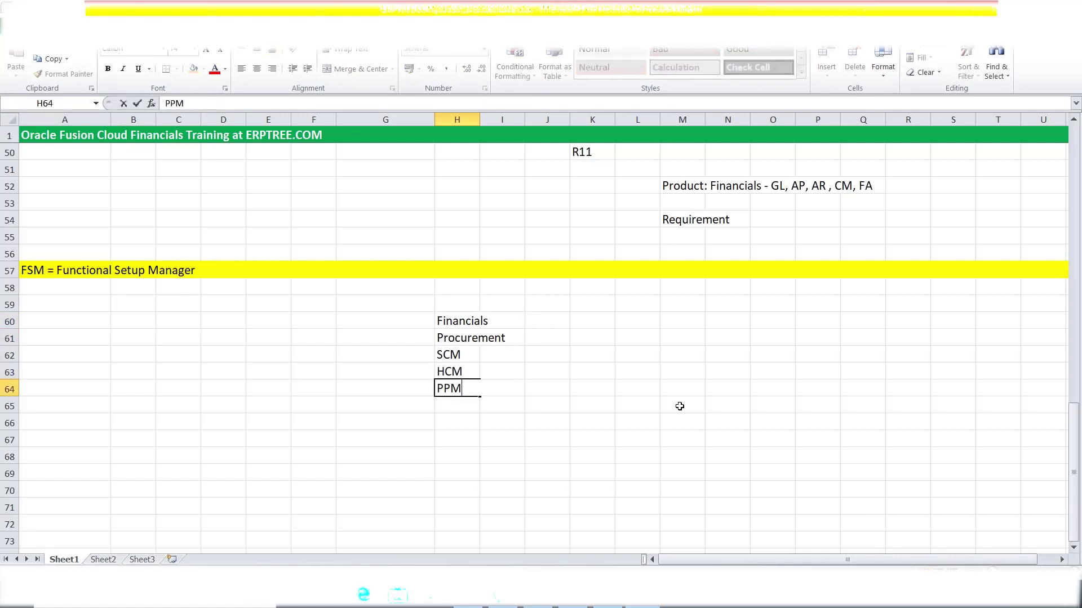
{"action": "left_click", "coordinate": [455, 406]}
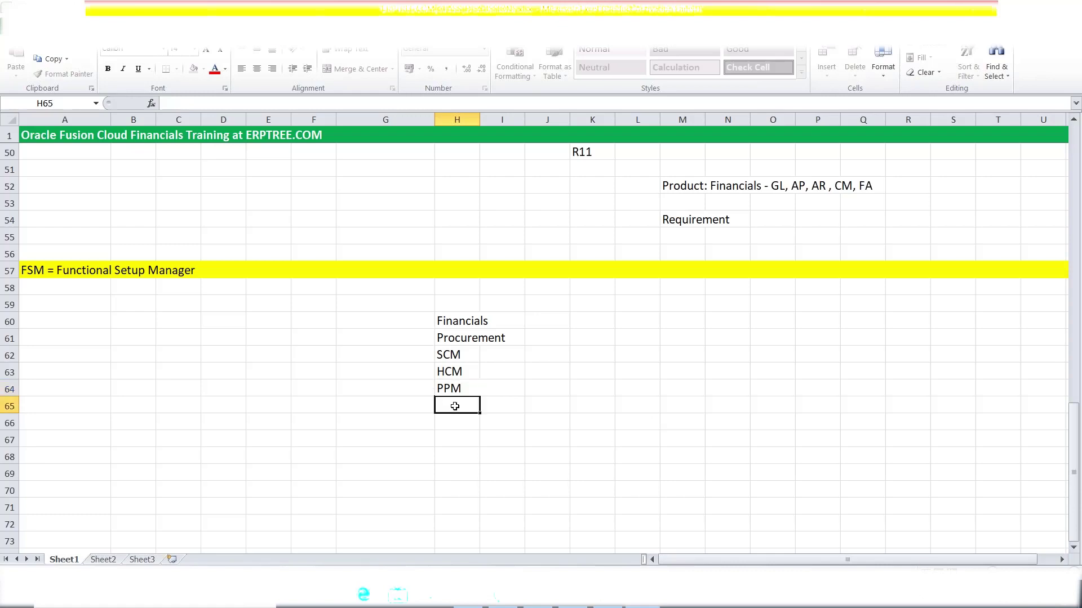
{"action": "type", "text": "CRM"}
Extend H62 to 'SCM = Supply Chain Management' and H63 to 'HCM = Human Capital Management'.
{"action": "left_click", "coordinate": [471, 355]}
{"action": "key", "text": "F2"}
{"action": "type", "text": "= Supply Chain MA"}
{"action": "key", "text": "BackSpace"}
{"action": "type", "text": "anagement"}
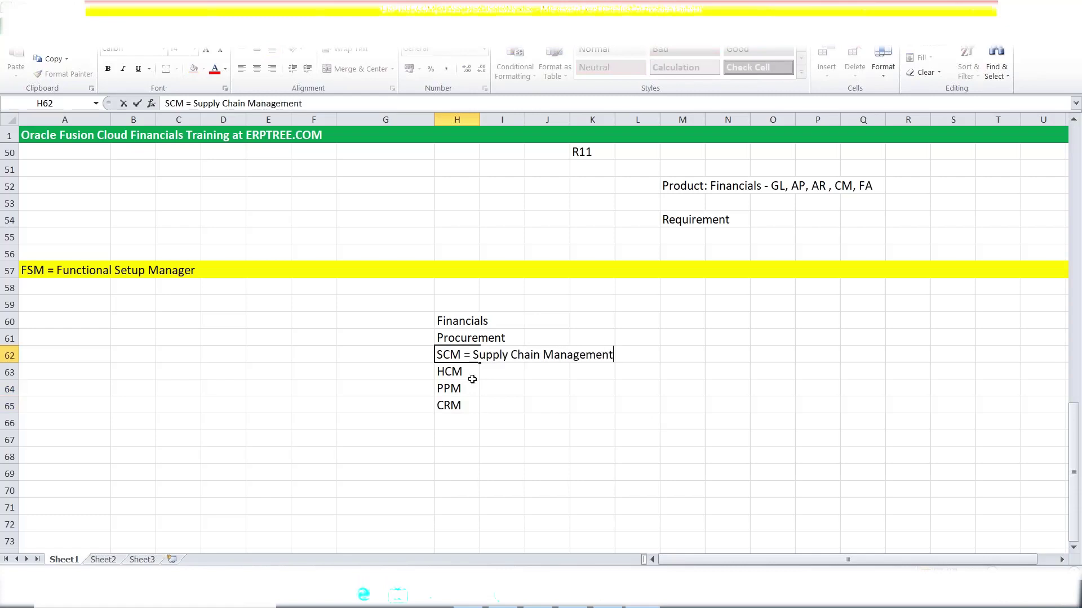
{"action": "key", "text": "Return"}
{"action": "key", "text": "F2"}
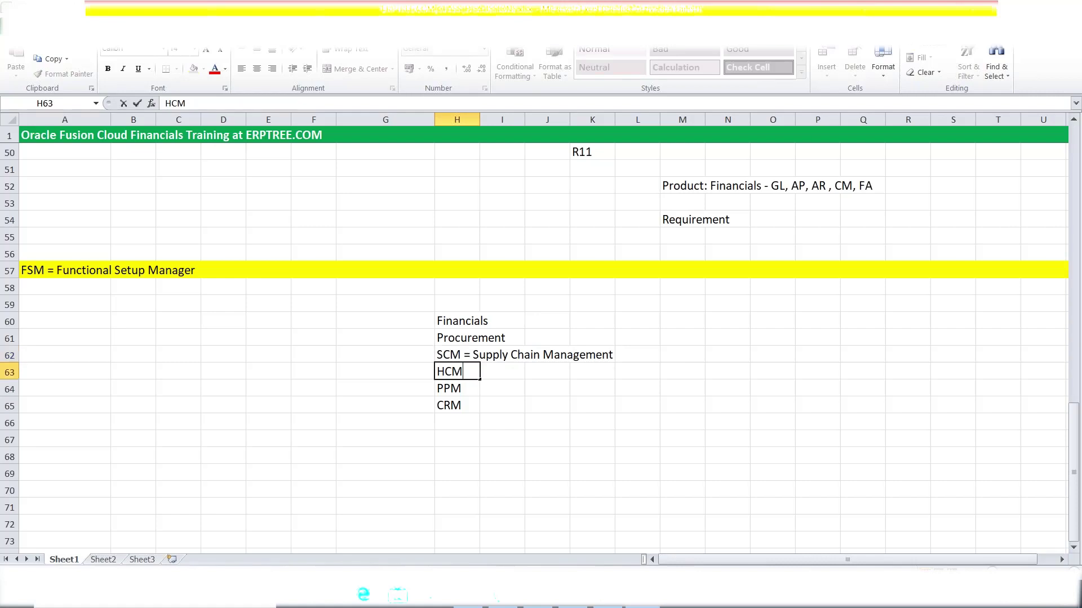
{"action": "type", "text": "= Human Capi"}
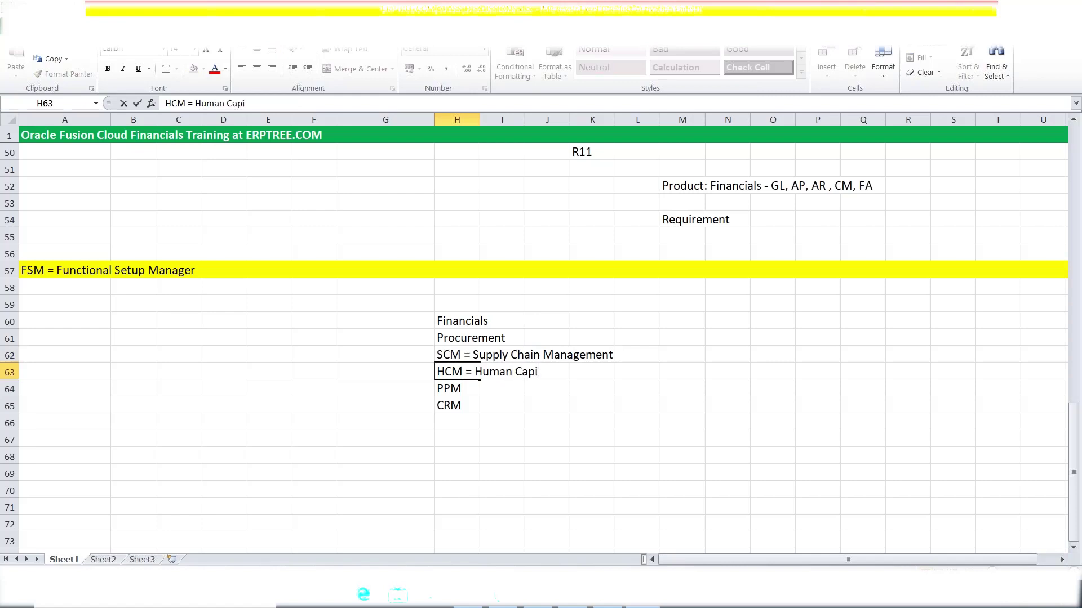
{"action": "type", "text": "tal Manag"}
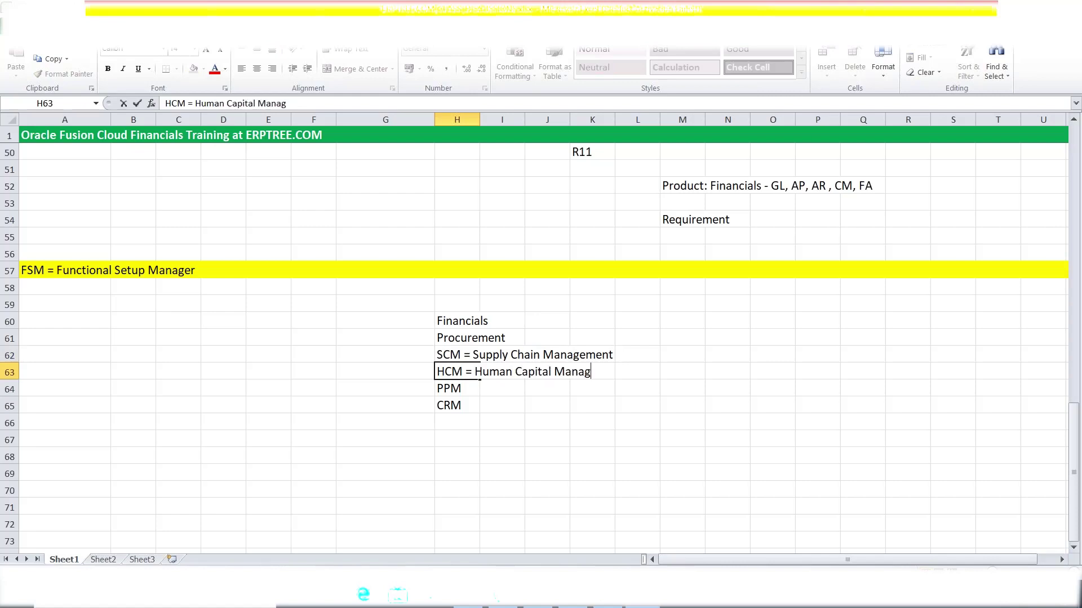
{"action": "type", "text": "ement"}
Extend H64 with '= Project Portipolio Management' and H65 with '= Customer Relationship Magement'.
{"action": "left_click", "coordinate": [463, 390]}
{"action": "type", "text": "="}
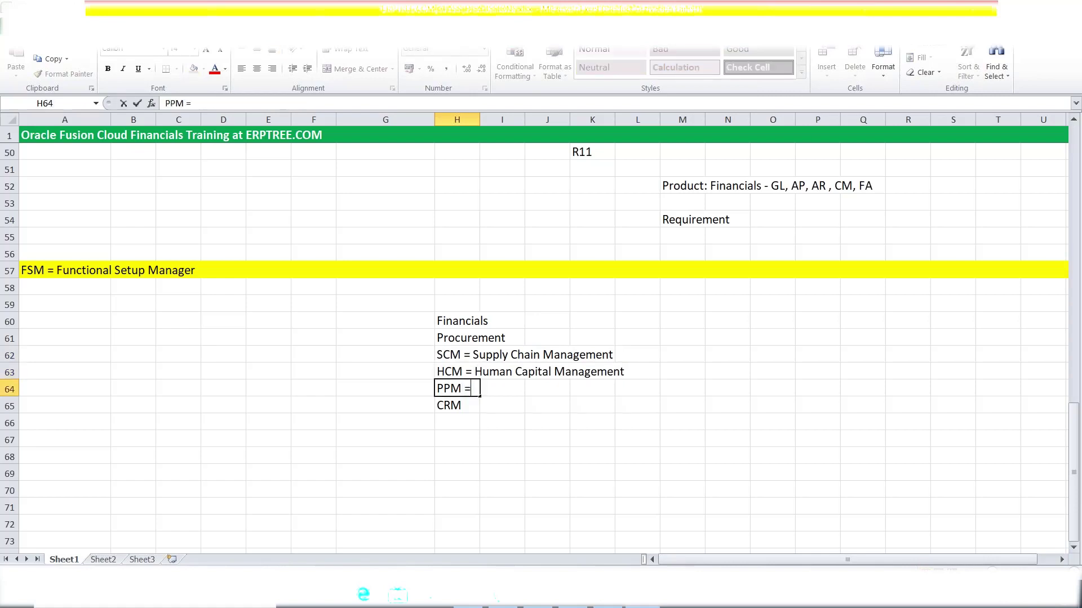
{"action": "type", "text": " P"}
{"action": "key", "text": "BackSpace"}
{"action": "type", "text": "Po"}
{"action": "key", "text": "BackSpace"}
{"action": "type", "text": "roject Por"}
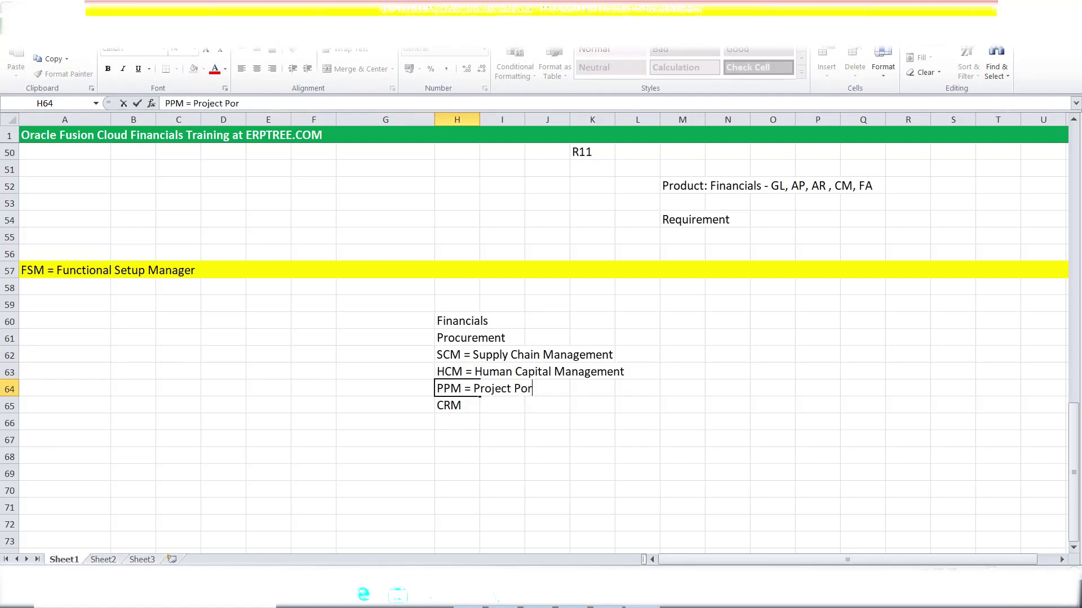
{"action": "type", "text": "tipolio Management"}
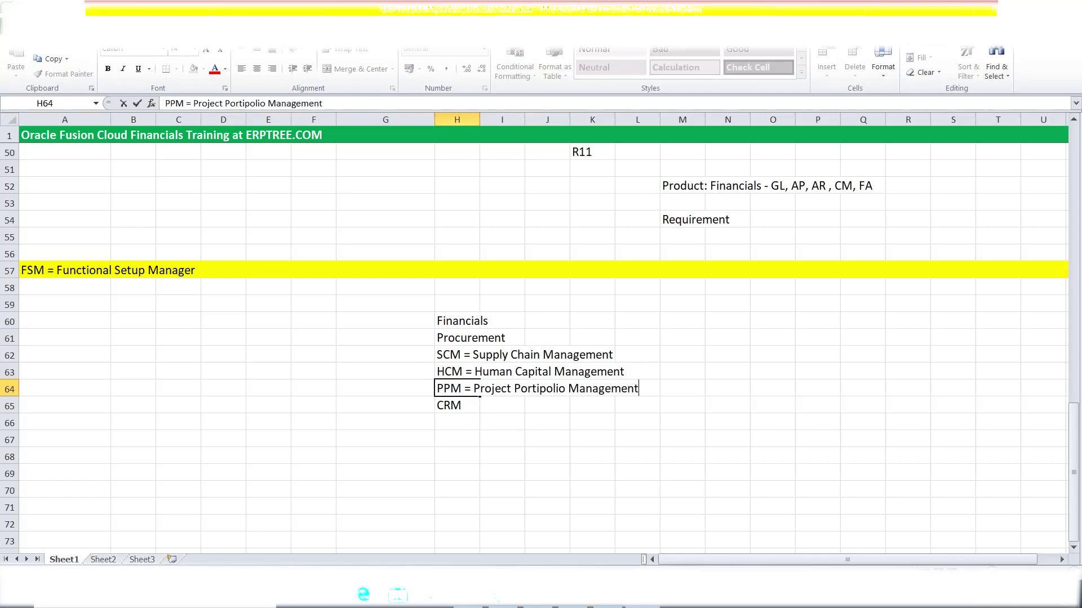
{"action": "left_click", "coordinate": [475, 406]}
{"action": "double_click", "coordinate": [475, 406]}
{"action": "type", "text": "= Cust"}
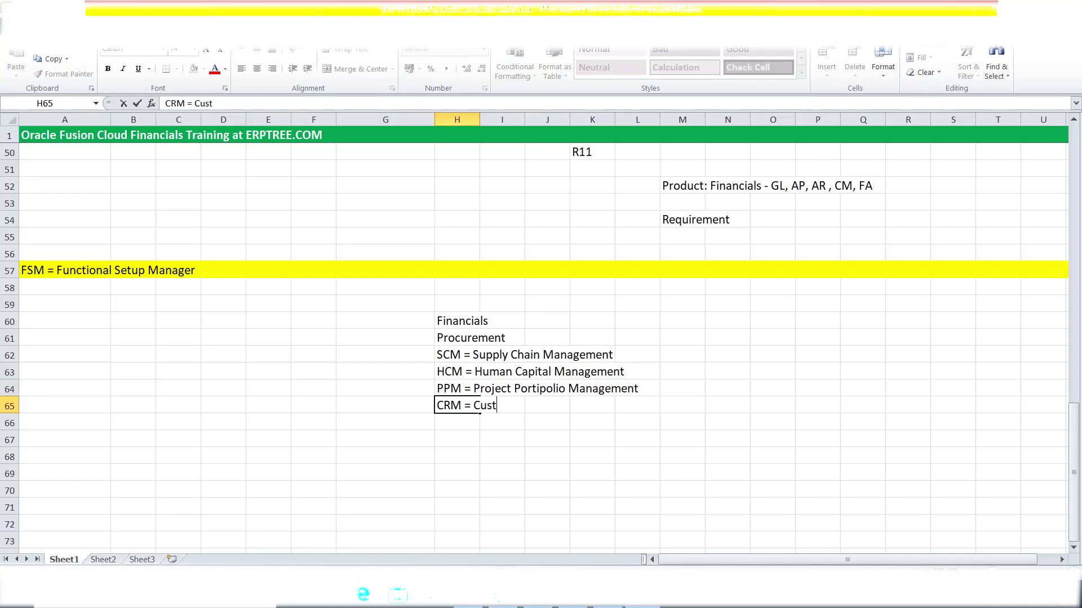
{"action": "type", "text": "omer Relationship Magement"}
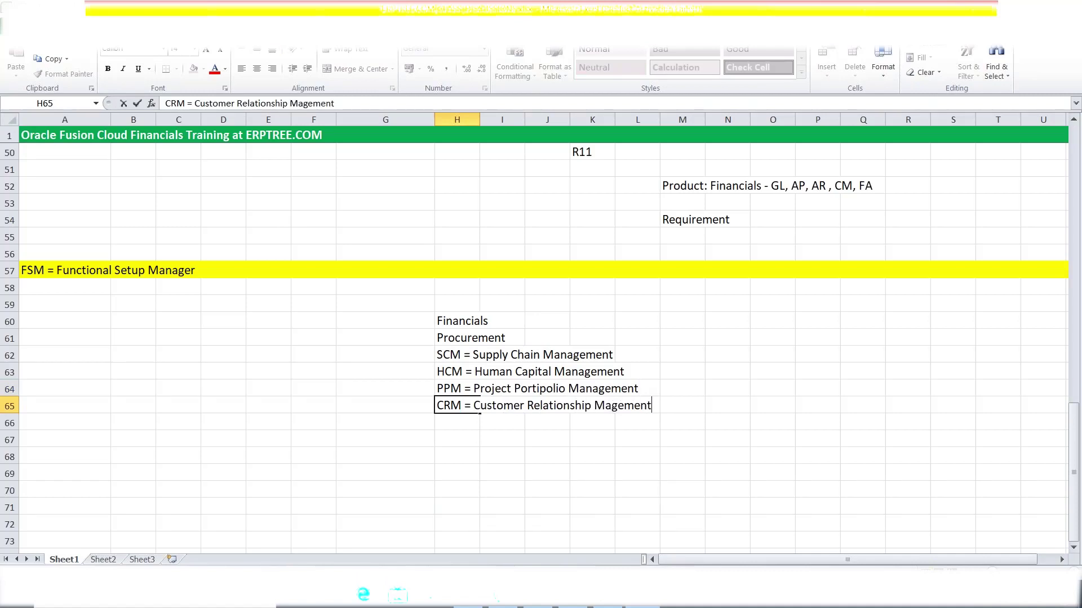
{"action": "left_click", "coordinate": [530, 456]}
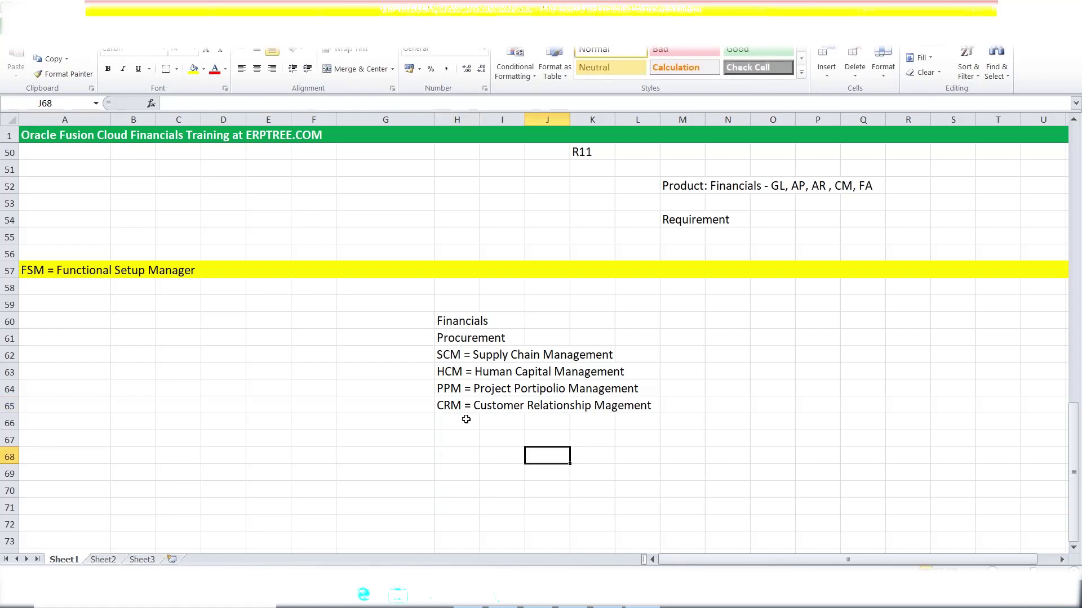
{"action": "left_click", "coordinate": [469, 320]}
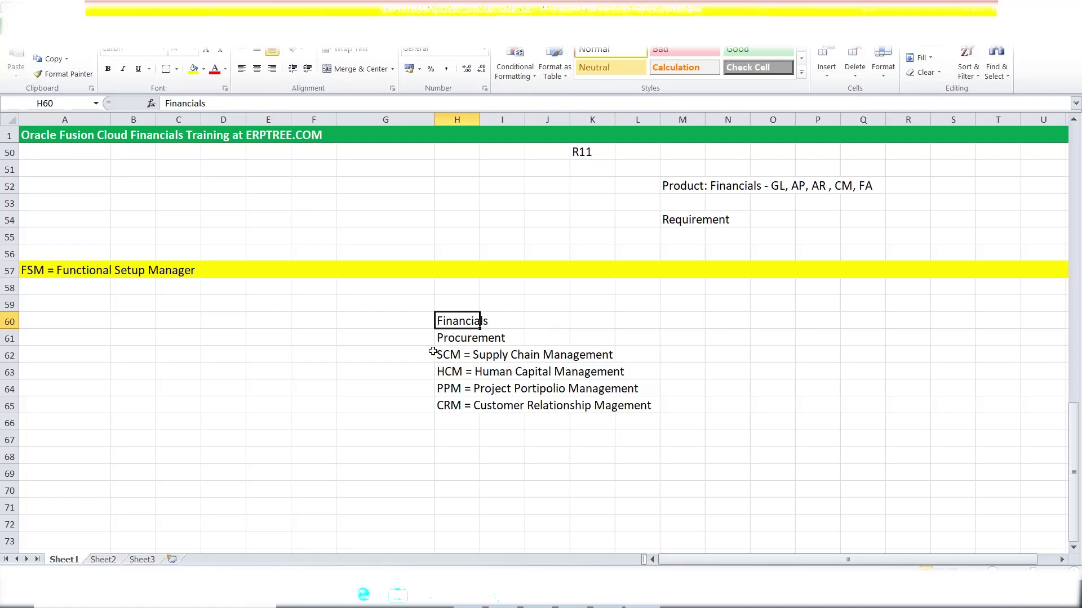
{"action": "left_click", "coordinate": [444, 335]}
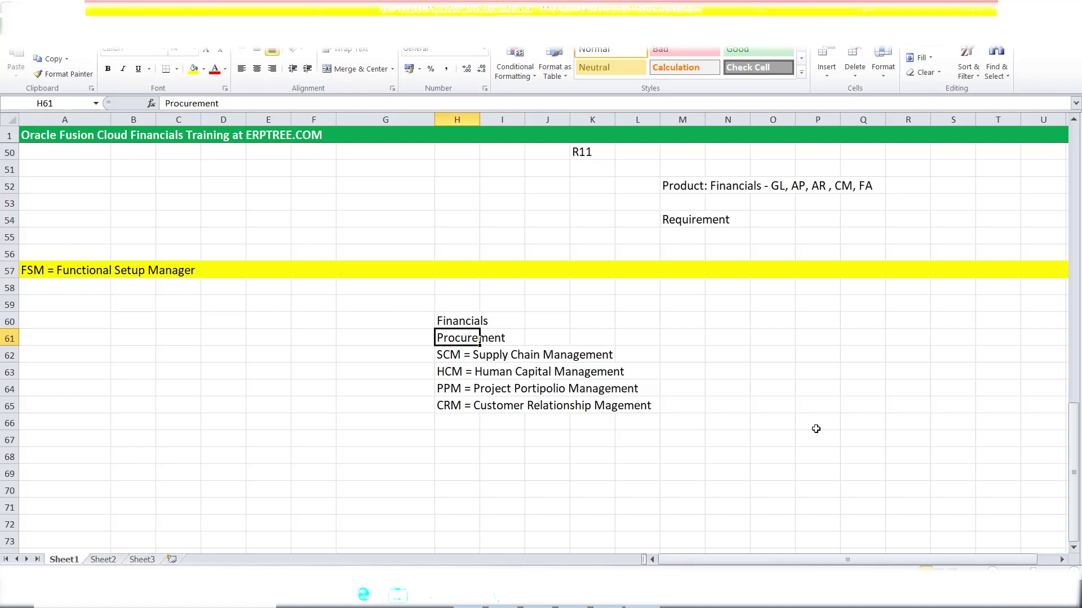
{"action": "left_click", "coordinate": [447, 355]}
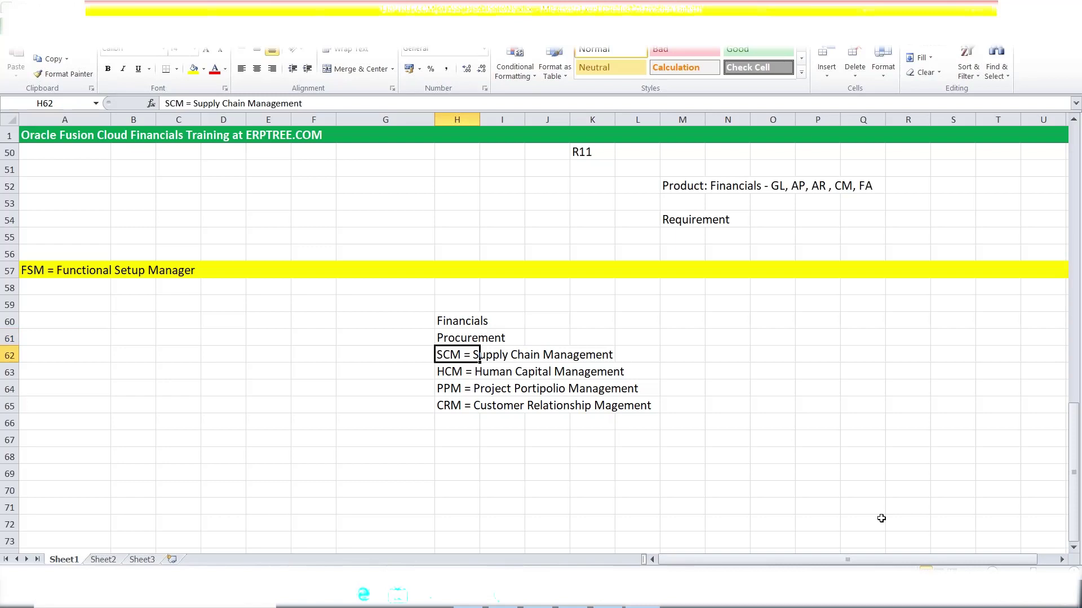
{"action": "left_click", "coordinate": [456, 374]}
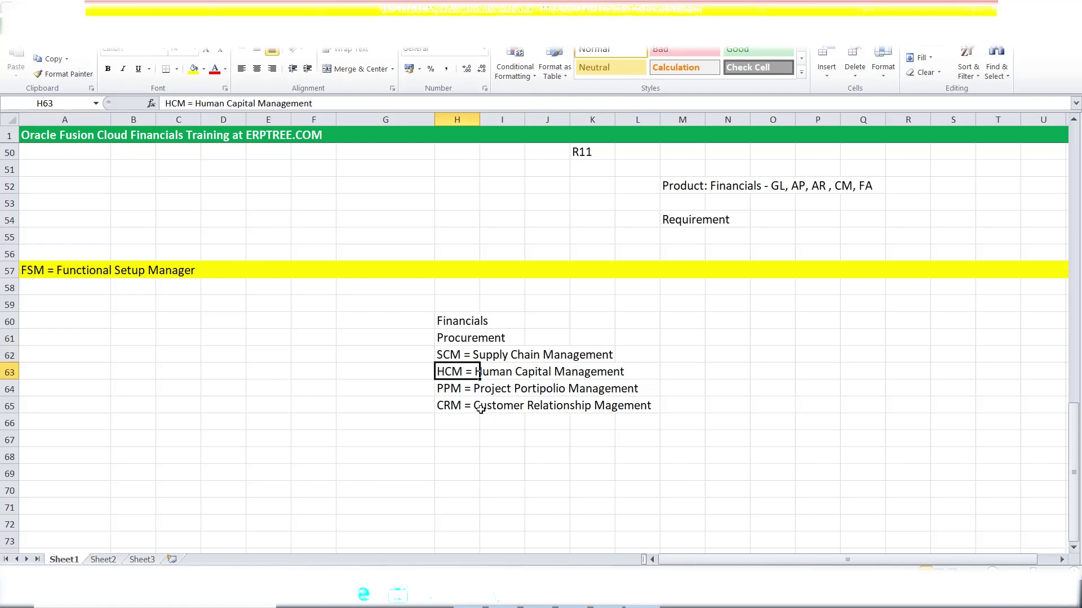
{"action": "left_click", "coordinate": [456, 388]}
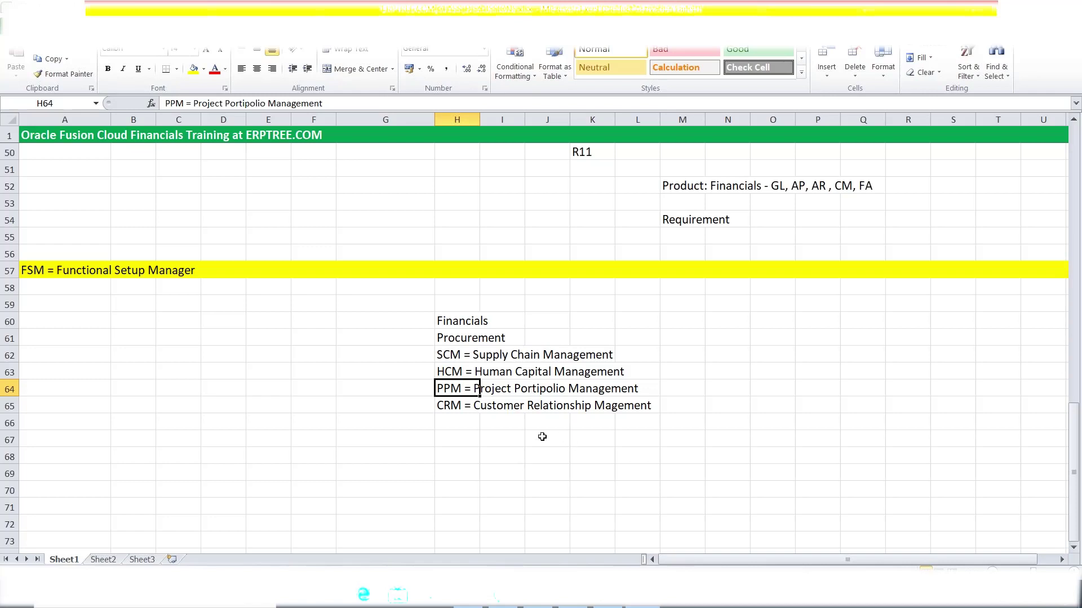
{"action": "left_click", "coordinate": [450, 406]}
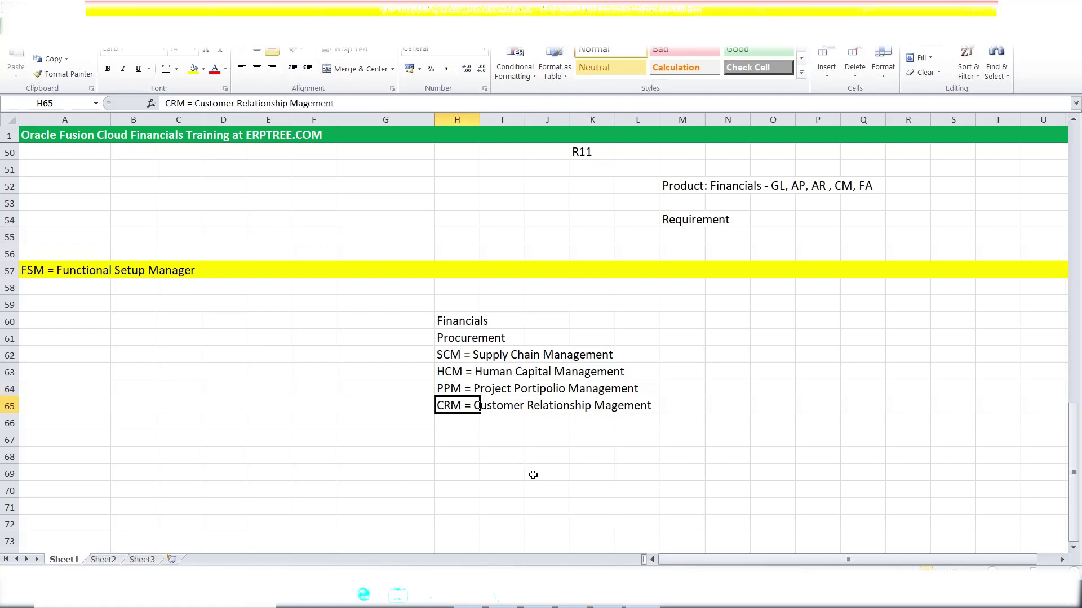
{"action": "left_click_drag", "start_coordinate": [453, 321], "coordinate": [463, 403]}
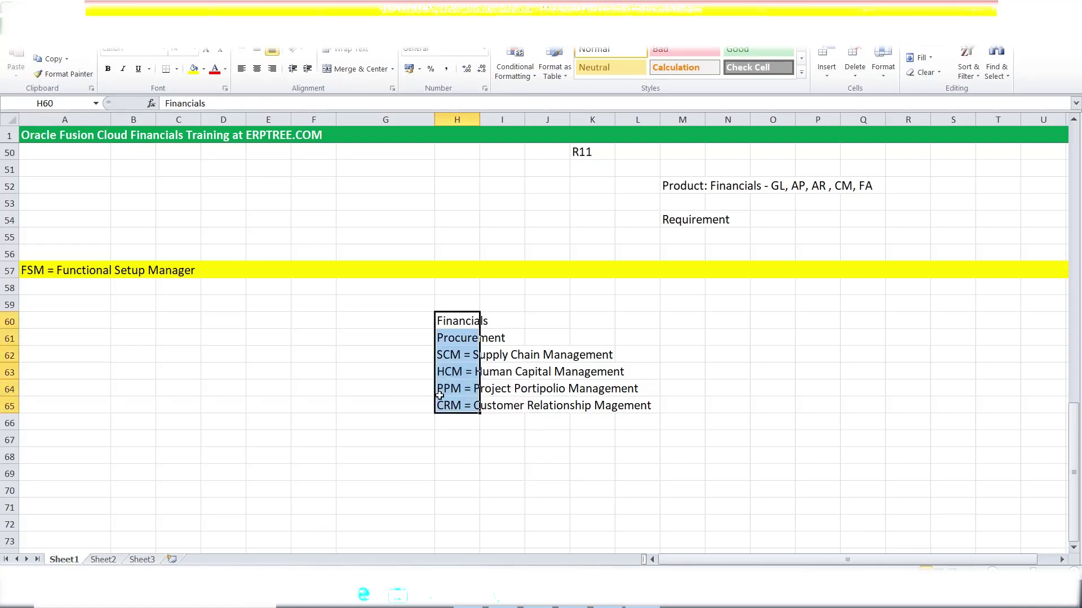
{"action": "left_click", "coordinate": [29, 271]}
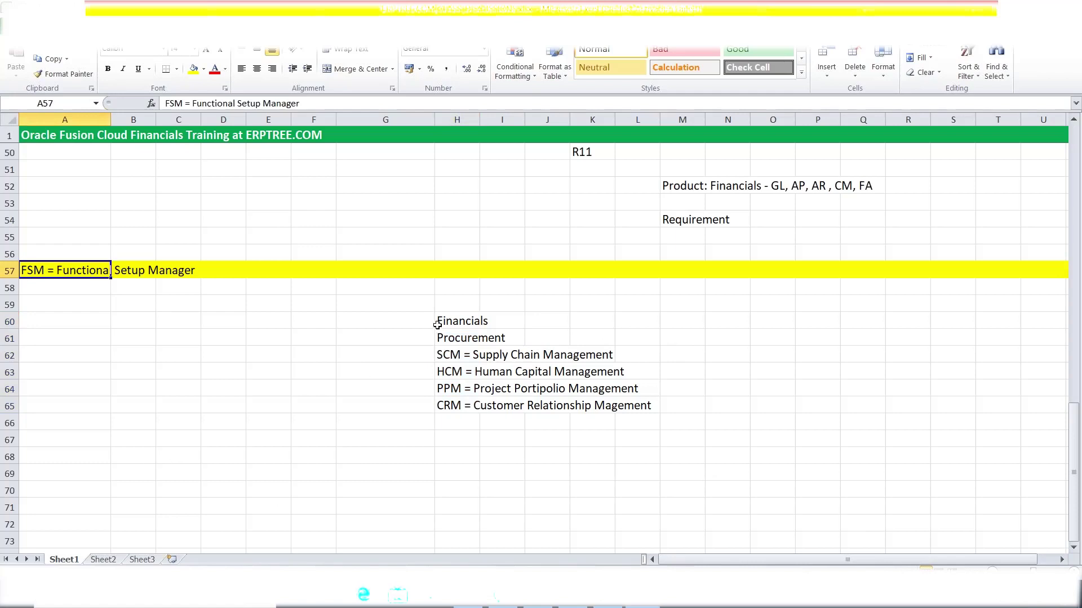
Type Offering in G60 and fill it down through G65.
{"action": "left_click", "coordinate": [369, 322]}
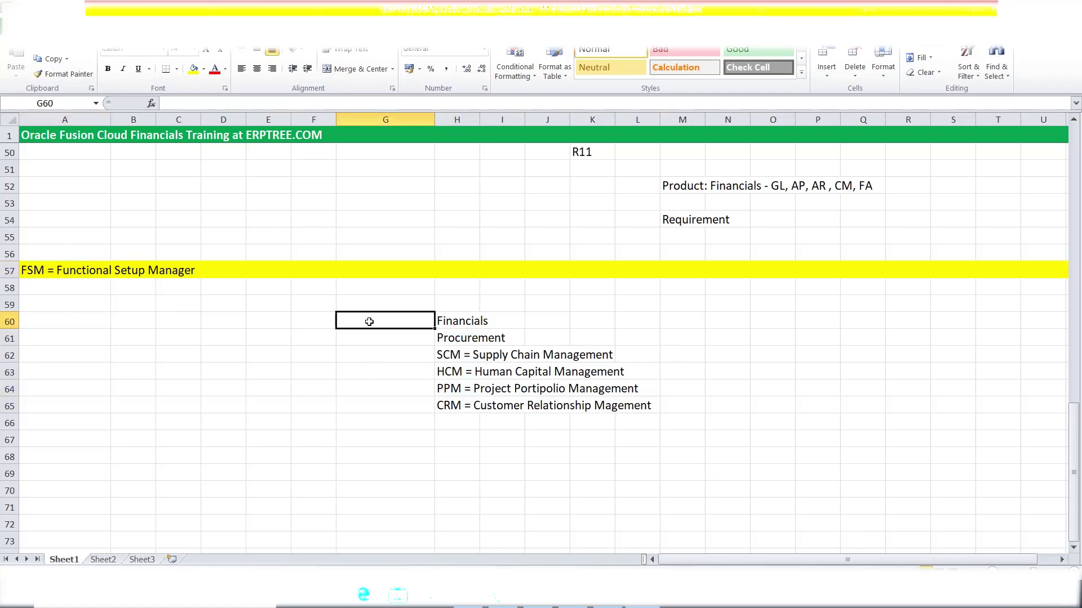
{"action": "type", "text": "Offering"}
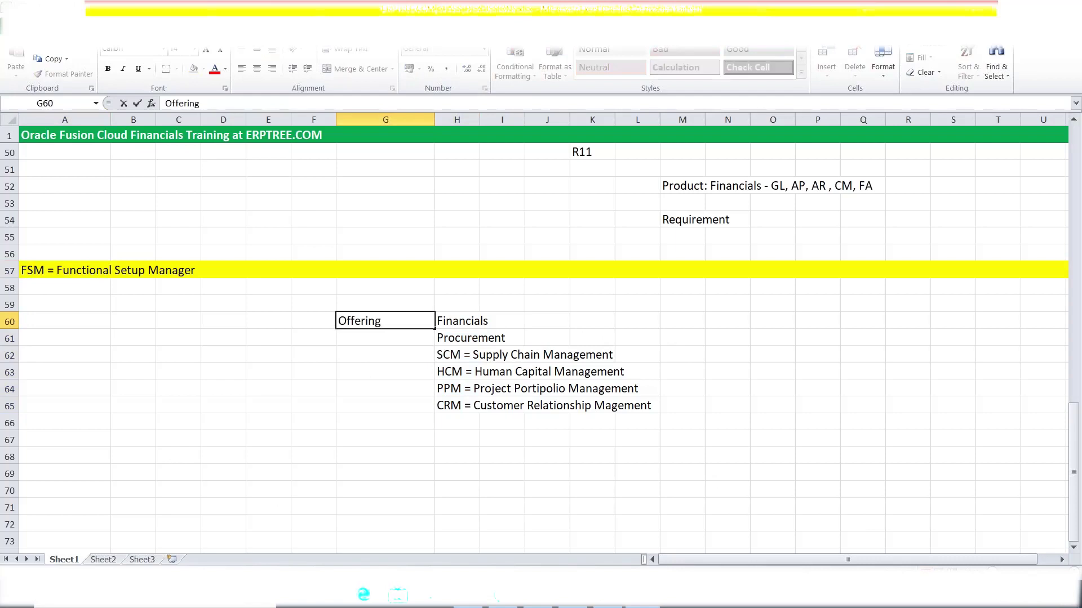
{"action": "key", "text": "ctrl+Return"}
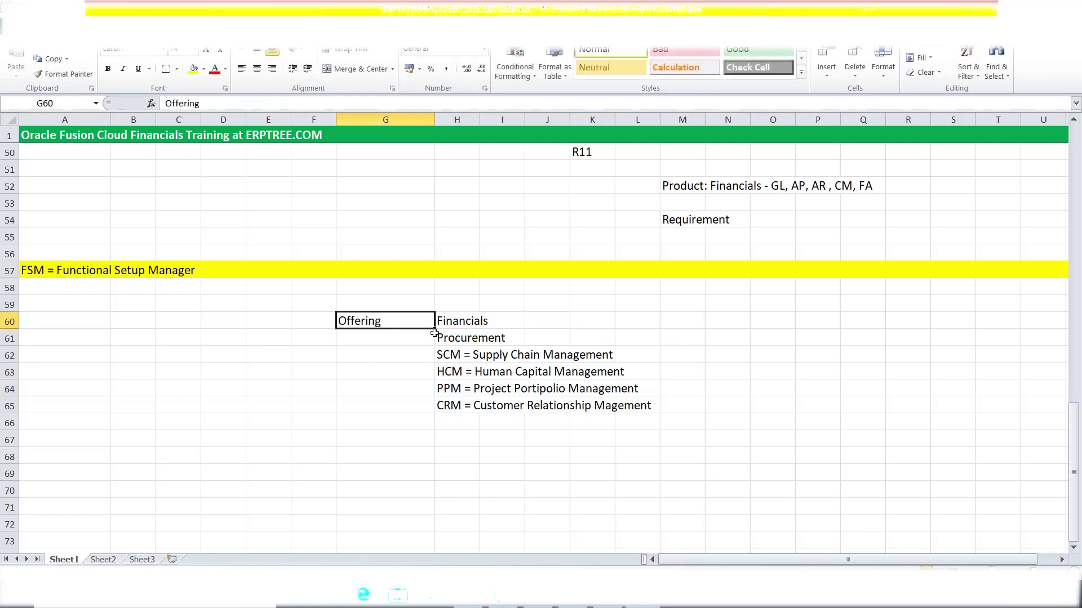
{"action": "left_click_drag", "start_coordinate": [435, 330], "coordinate": [438, 406]}
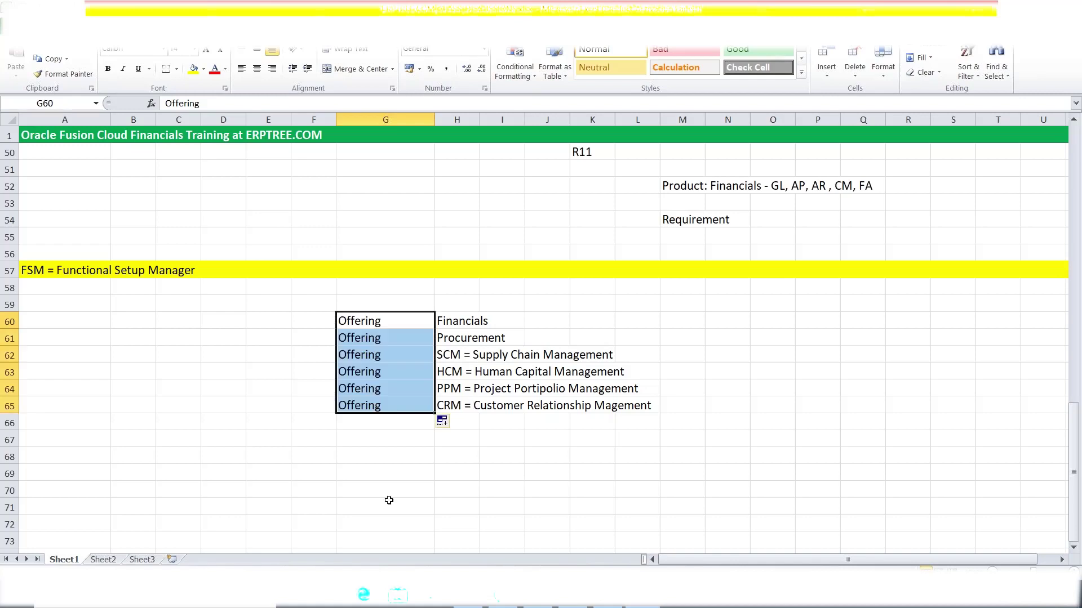
{"action": "left_click", "coordinate": [496, 454]}
Review each Offering label beside its offering name, then select empty cell H68.
{"action": "left_click", "coordinate": [462, 321]}
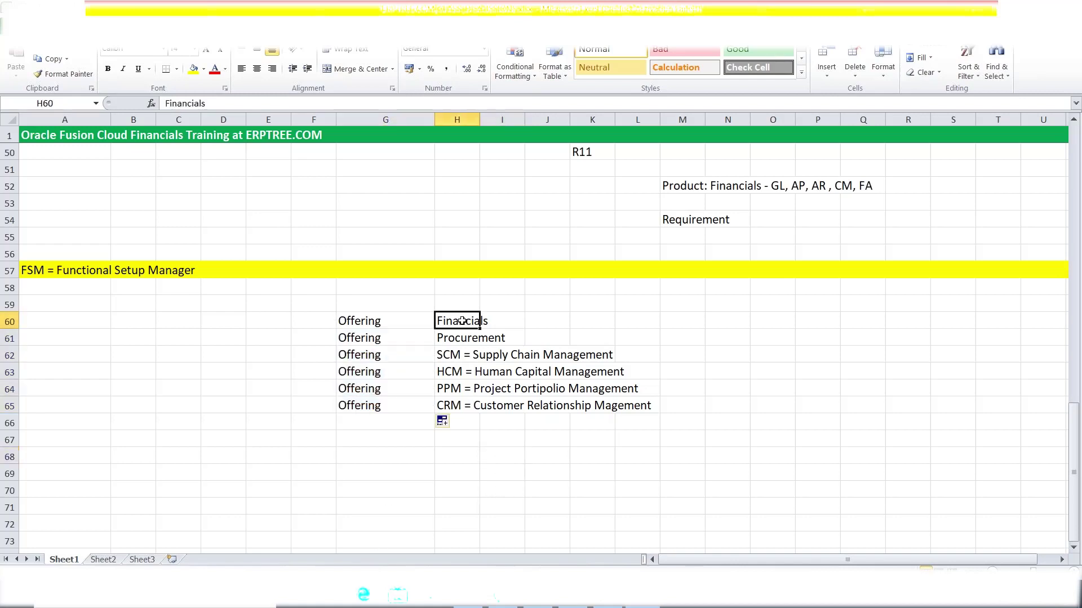
{"action": "left_click", "coordinate": [380, 322]}
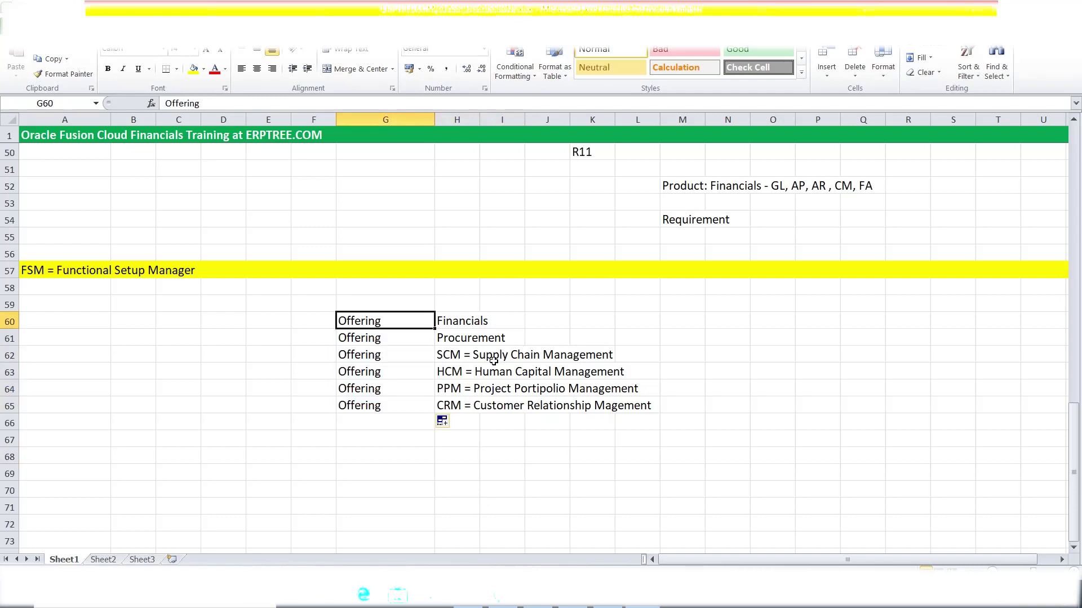
{"action": "left_click", "coordinate": [465, 340]}
{"action": "left_click", "coordinate": [350, 340]}
{"action": "left_click", "coordinate": [453, 355]}
{"action": "left_click", "coordinate": [394, 359]}
{"action": "left_click", "coordinate": [463, 376]}
{"action": "left_click", "coordinate": [458, 390]}
{"action": "left_click", "coordinate": [465, 404]}
{"action": "left_click_drag", "start_coordinate": [383, 322], "coordinate": [393, 402]}
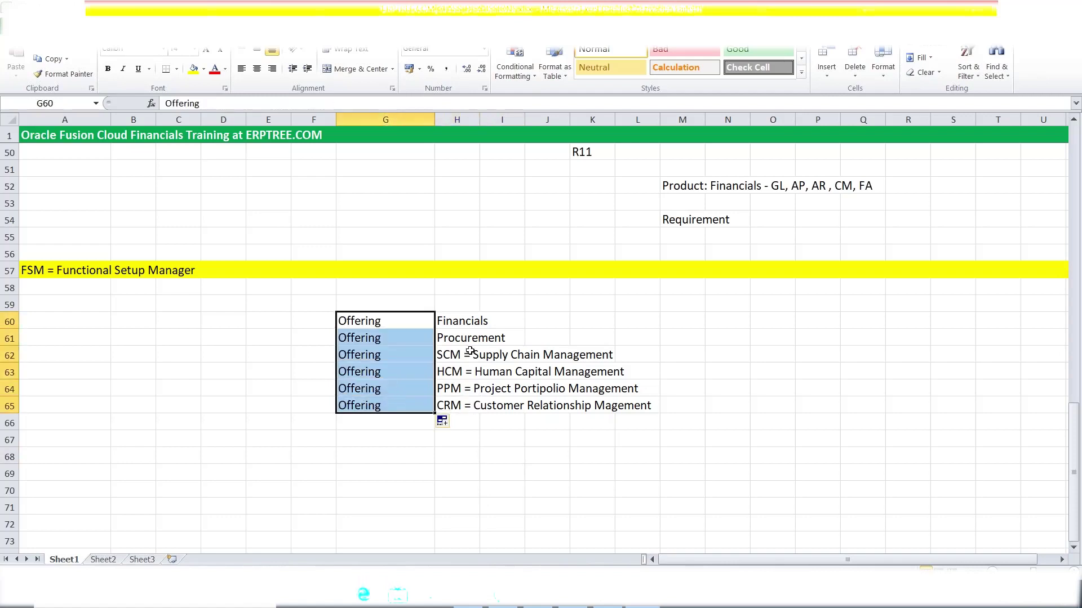
{"action": "left_click", "coordinate": [470, 320]}
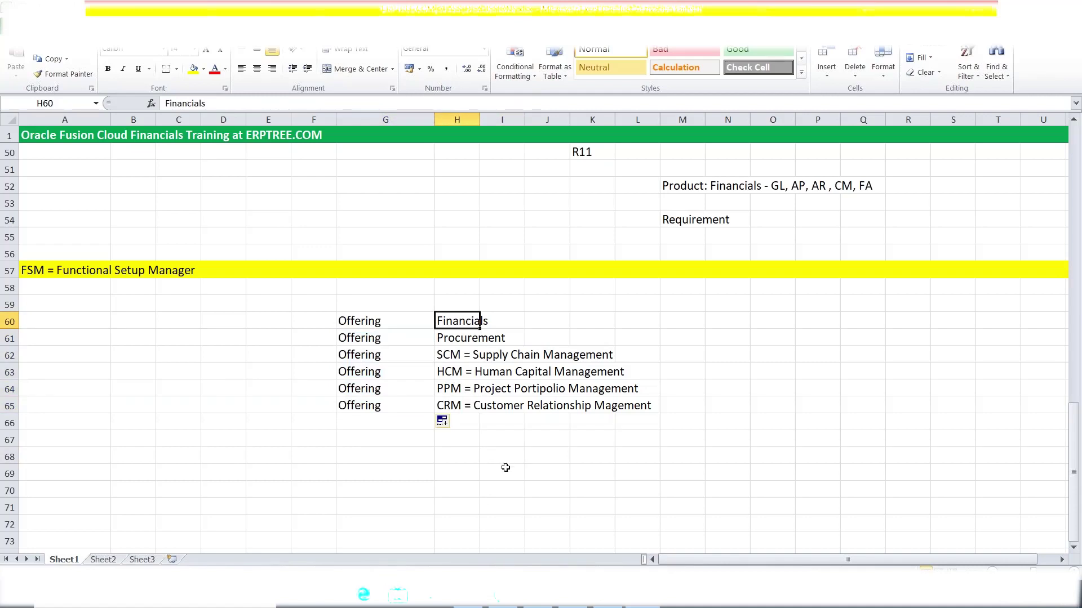
{"action": "left_click", "coordinate": [459, 459]}
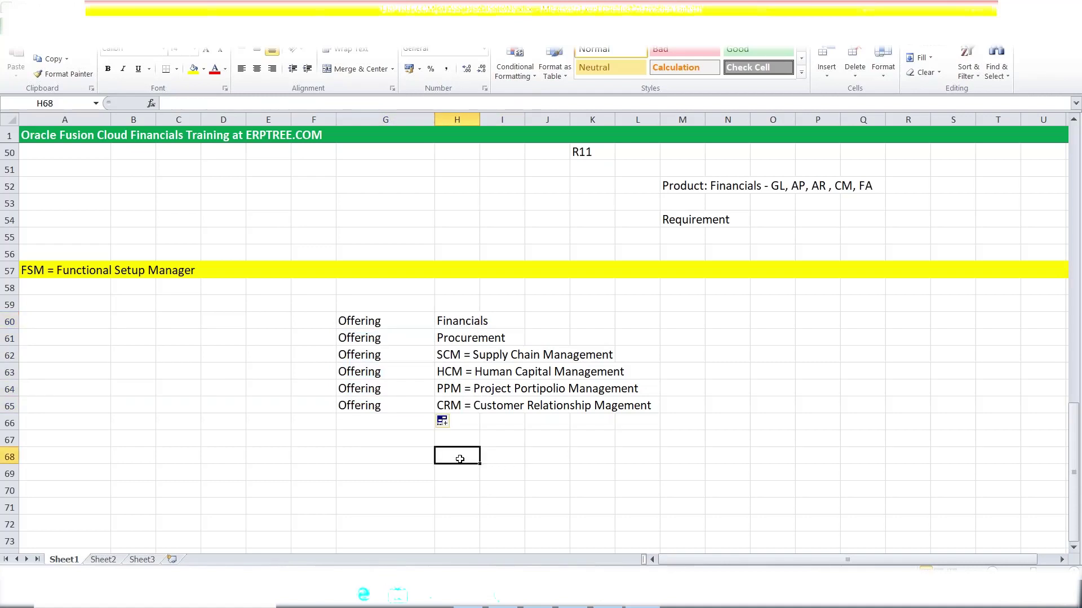
Enter GL, AP, AR, CM and FA down cells H68 to H72.
{"action": "type", "text": "GL"}
{"action": "key", "text": "Return"}
{"action": "type", "text": "AP"}
{"action": "key", "text": "Return"}
{"action": "type", "text": "AR"}
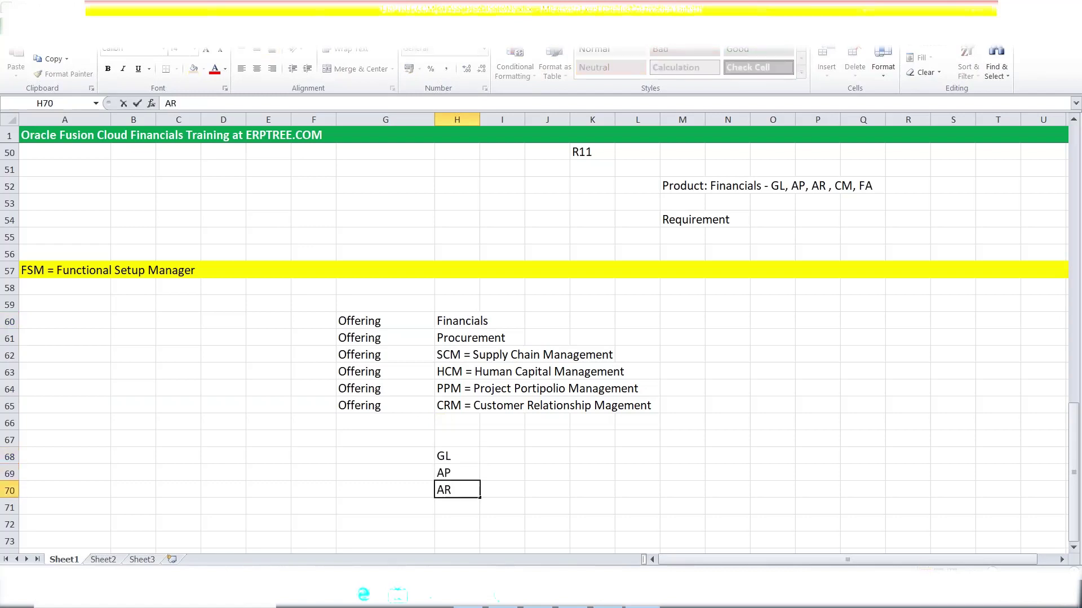
{"action": "key", "text": "Return"}
{"action": "type", "text": "CM"}
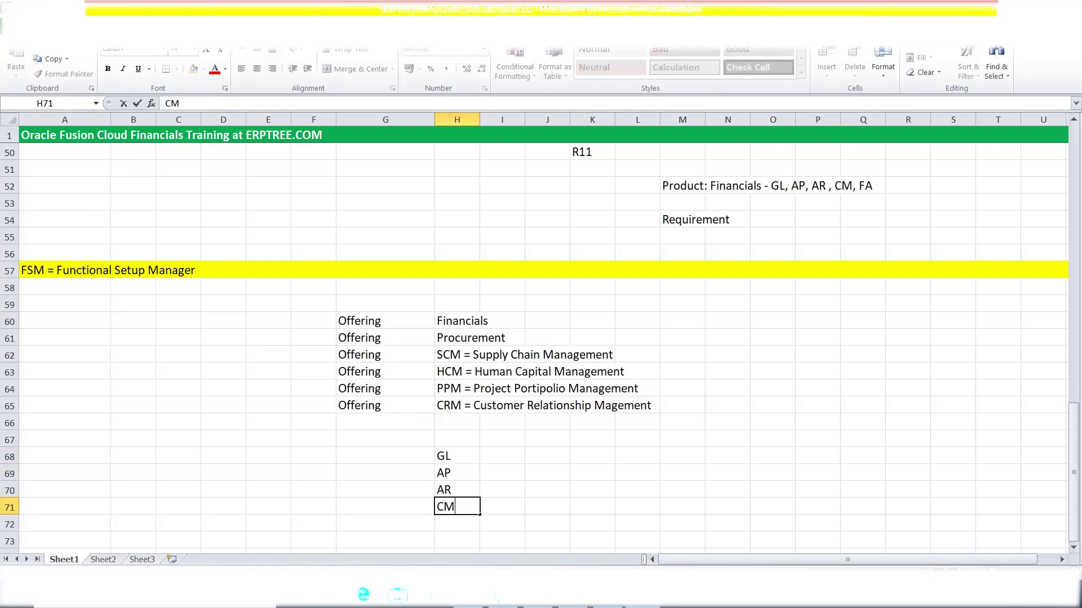
{"action": "key", "text": "Return"}
{"action": "type", "text": "FA"}
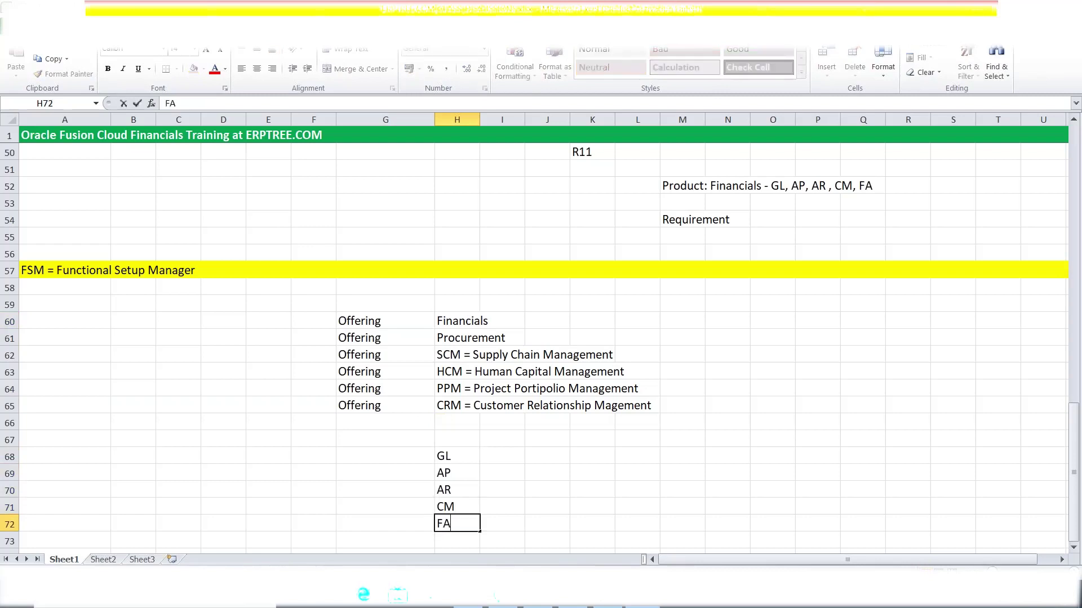
{"action": "left_click", "coordinate": [501, 528]}
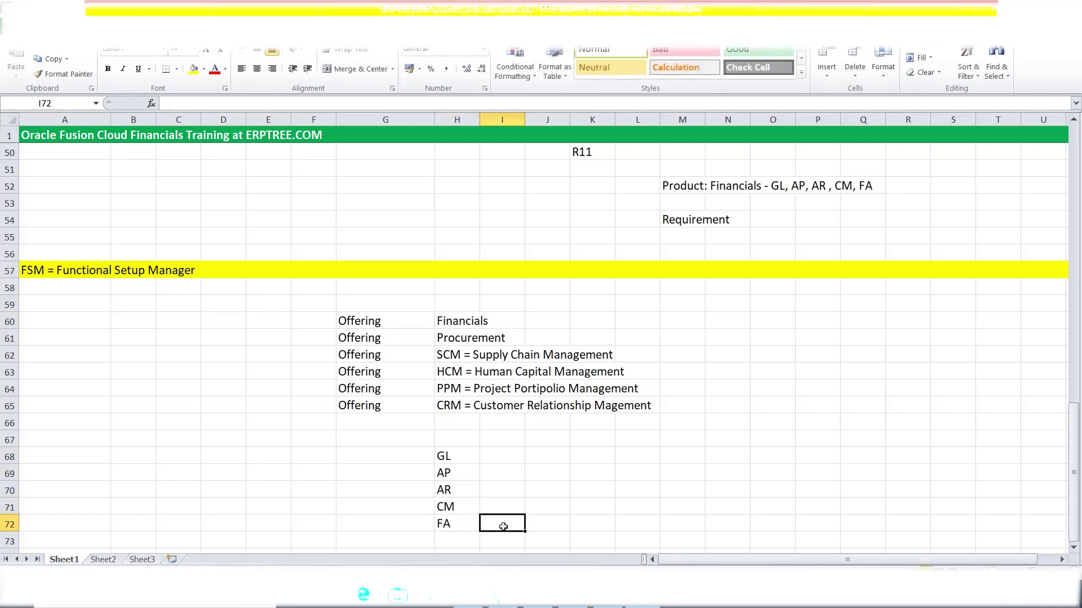
Compare the new GL–FA module list with the Offering labels in column G.
{"action": "left_click_drag", "start_coordinate": [448, 453], "coordinate": [455, 522]}
{"action": "left_click", "coordinate": [455, 322]}
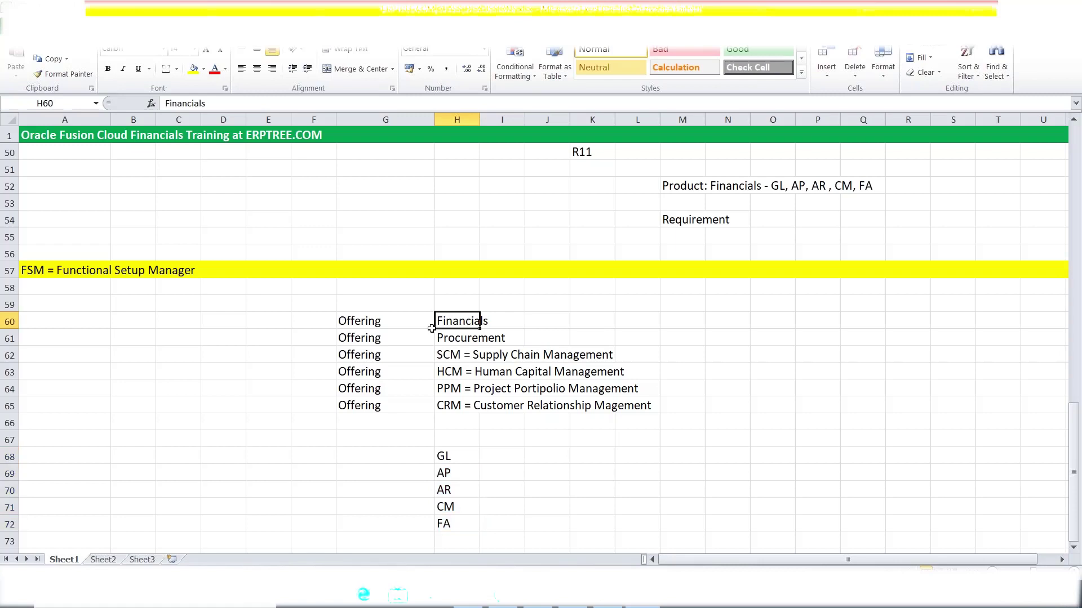
{"action": "left_click_drag", "start_coordinate": [365, 325], "coordinate": [368, 401]}
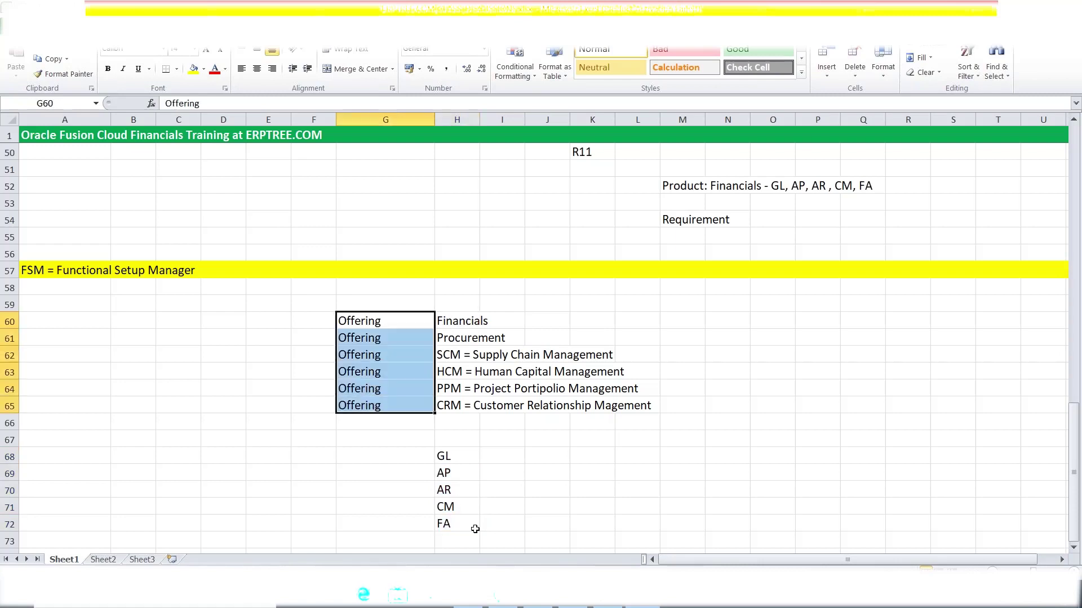
{"action": "left_click_drag", "start_coordinate": [452, 458], "coordinate": [451, 513]}
{"action": "left_click", "coordinate": [371, 453]}
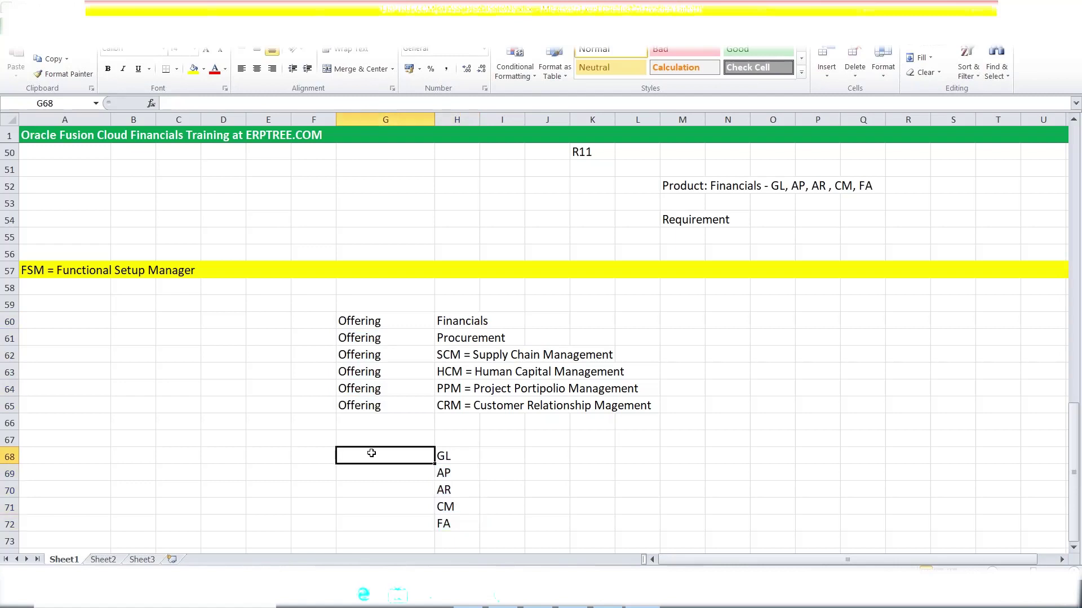
Fill 'Option' into G68:G72 and select all Offering and Option labels in G60:G72.
{"action": "type", "text": "Option"}
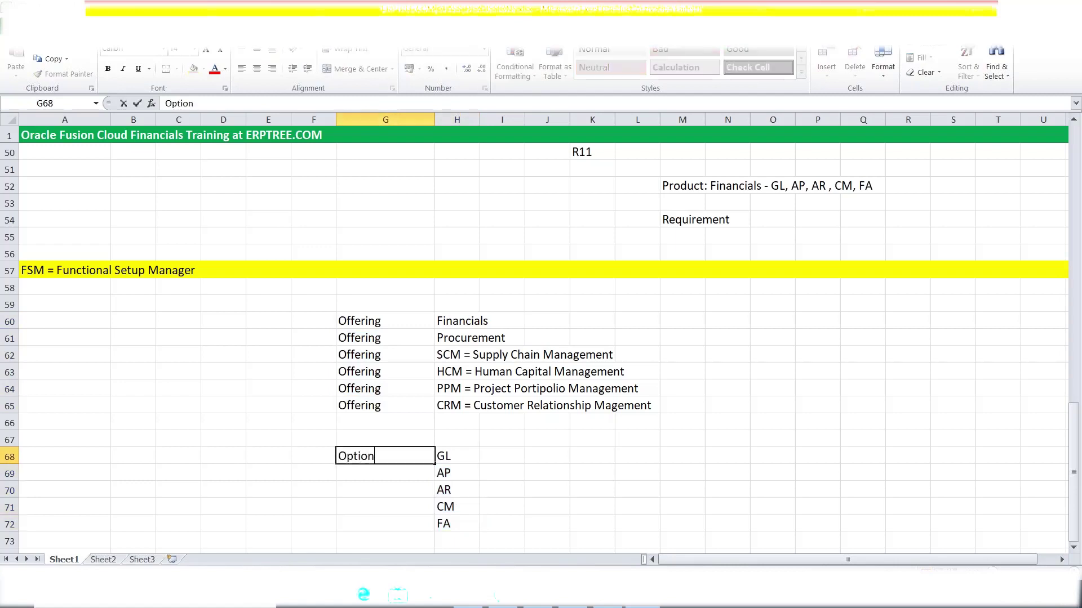
{"action": "left_click_drag", "start_coordinate": [434, 464], "coordinate": [434, 531]}
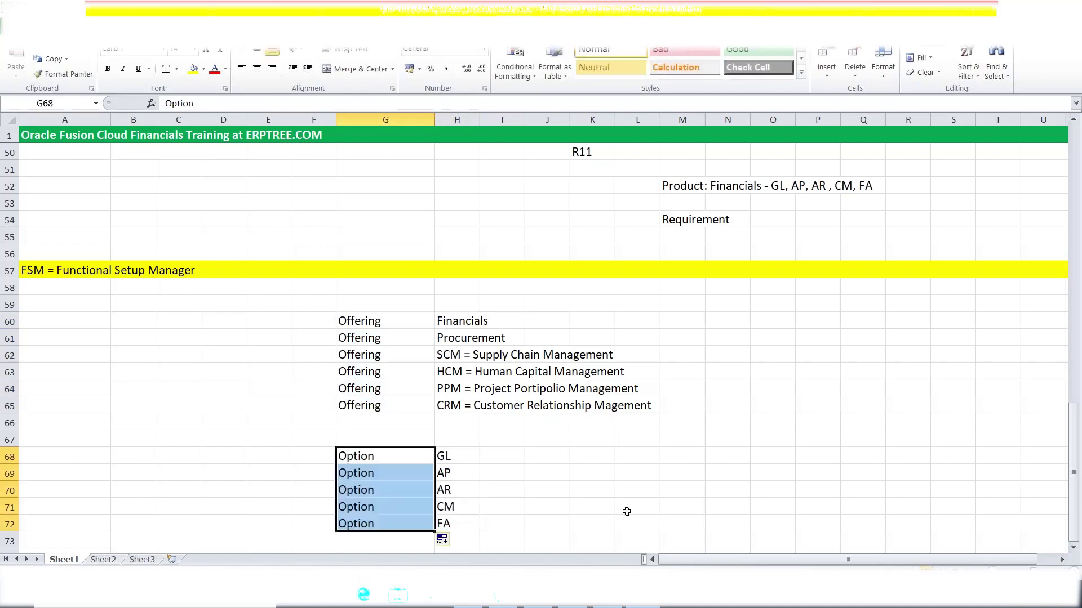
{"action": "left_click", "coordinate": [645, 504]}
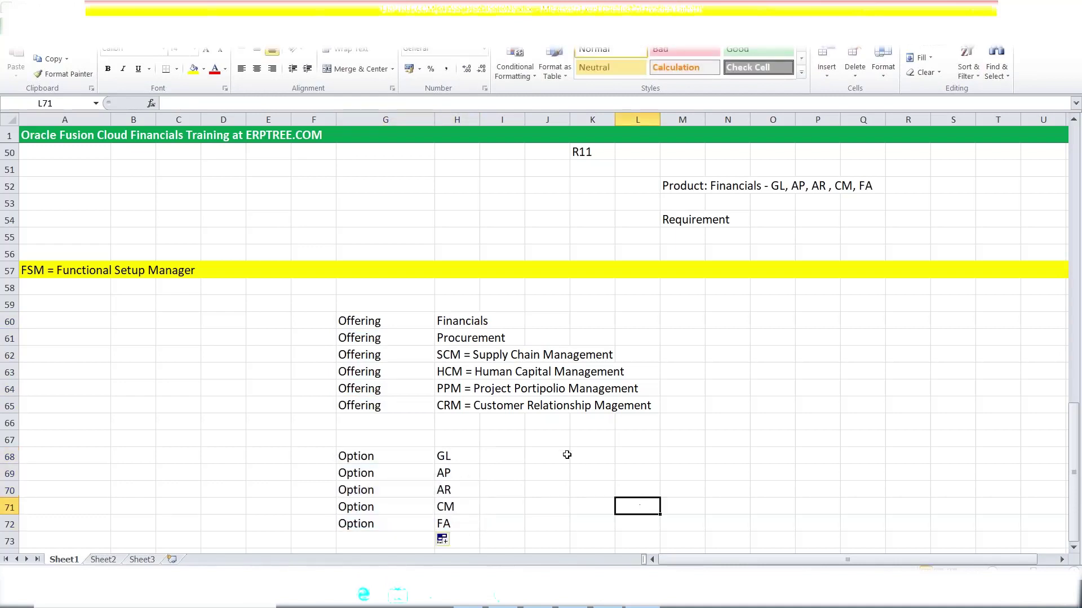
{"action": "scroll", "coordinate": [566, 454], "scroll_direction": "down", "scroll_amount": 2}
{"action": "left_click_drag", "start_coordinate": [361, 218], "coordinate": [385, 421]}
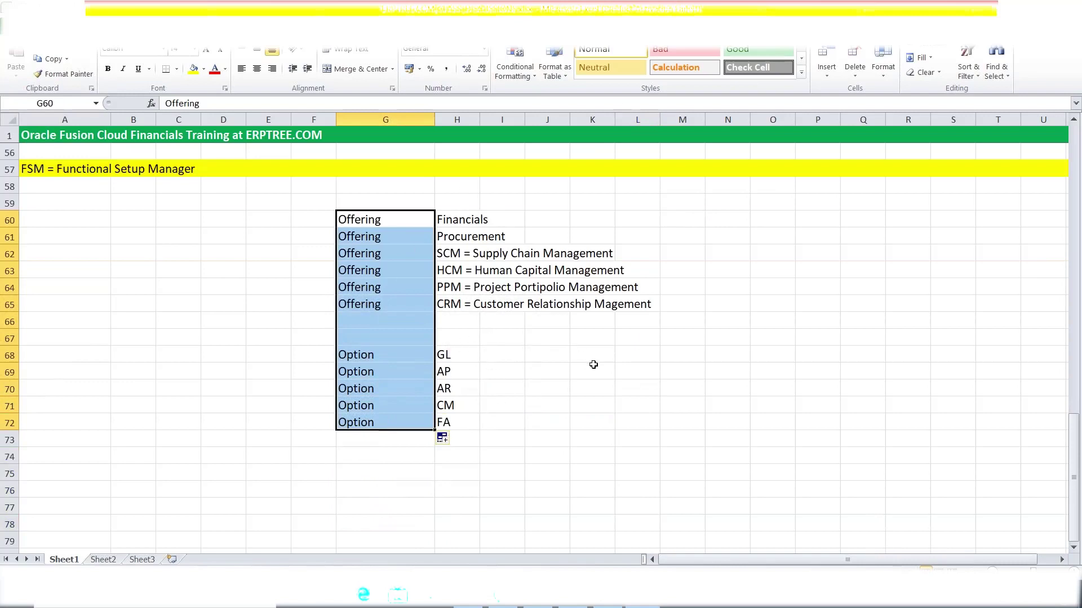
{"action": "left_click", "coordinate": [538, 360]}
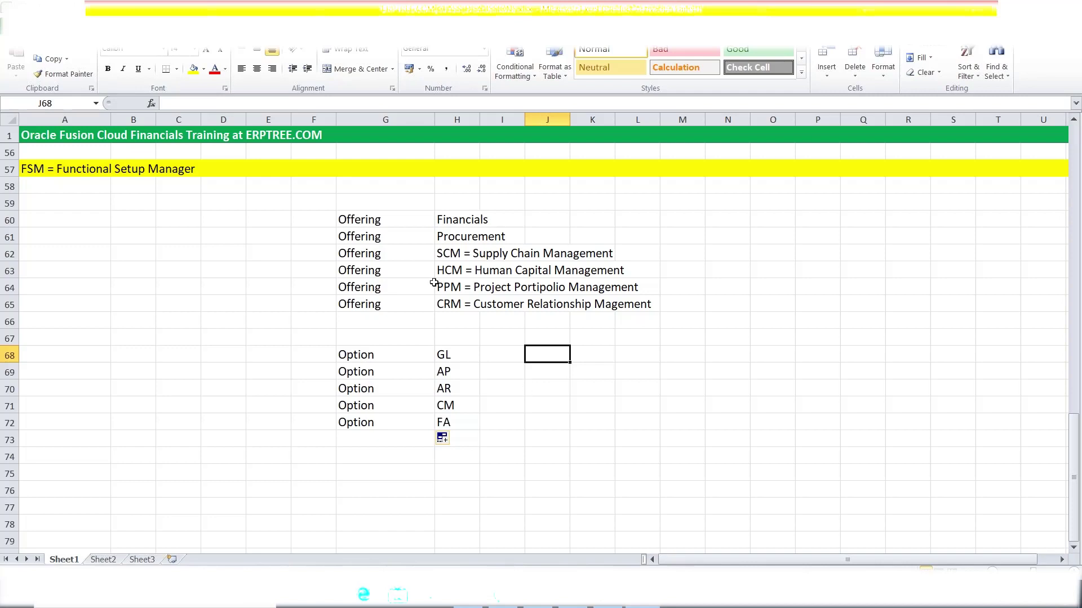
{"action": "left_click", "coordinate": [64, 186]}
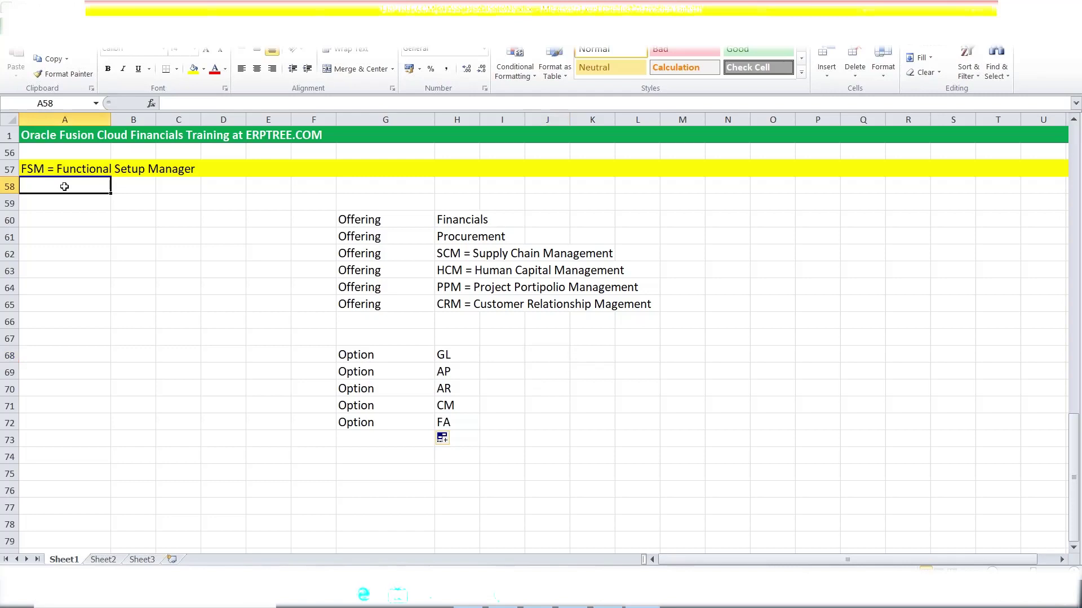
Enter the heading 'Enable Offerings & Options' in cell A58.
{"action": "type", "text": "E"}
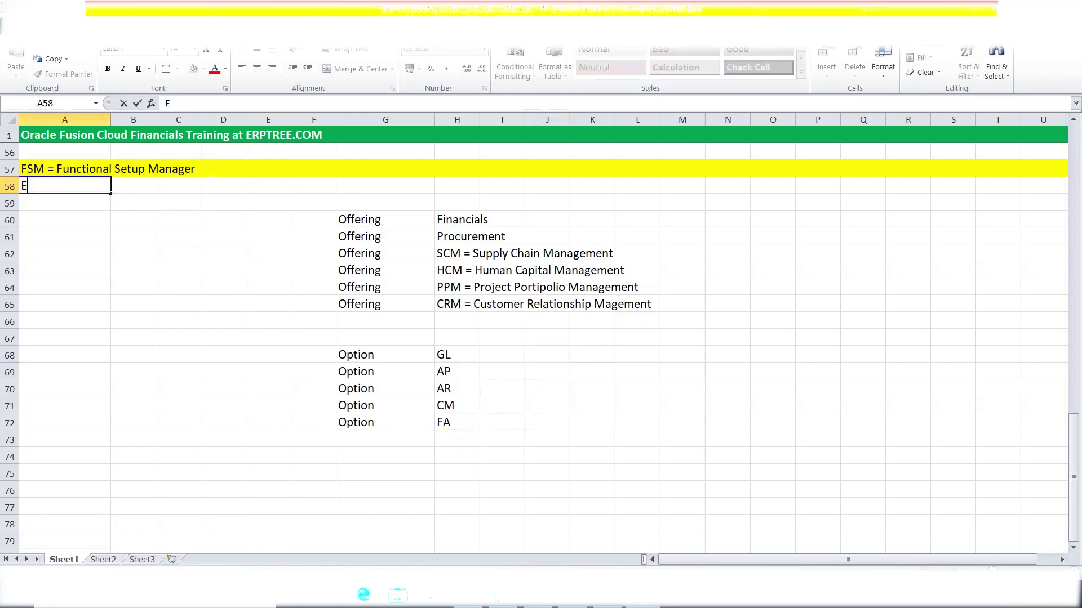
{"action": "type", "text": "nable Offerings & Options"}
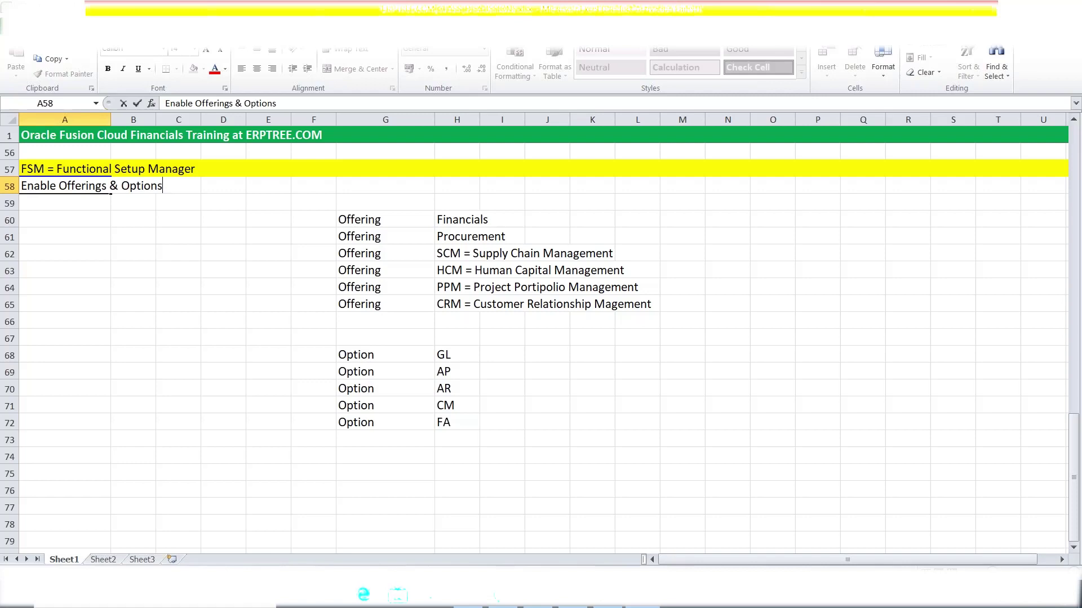
{"action": "left_click", "coordinate": [83, 203]}
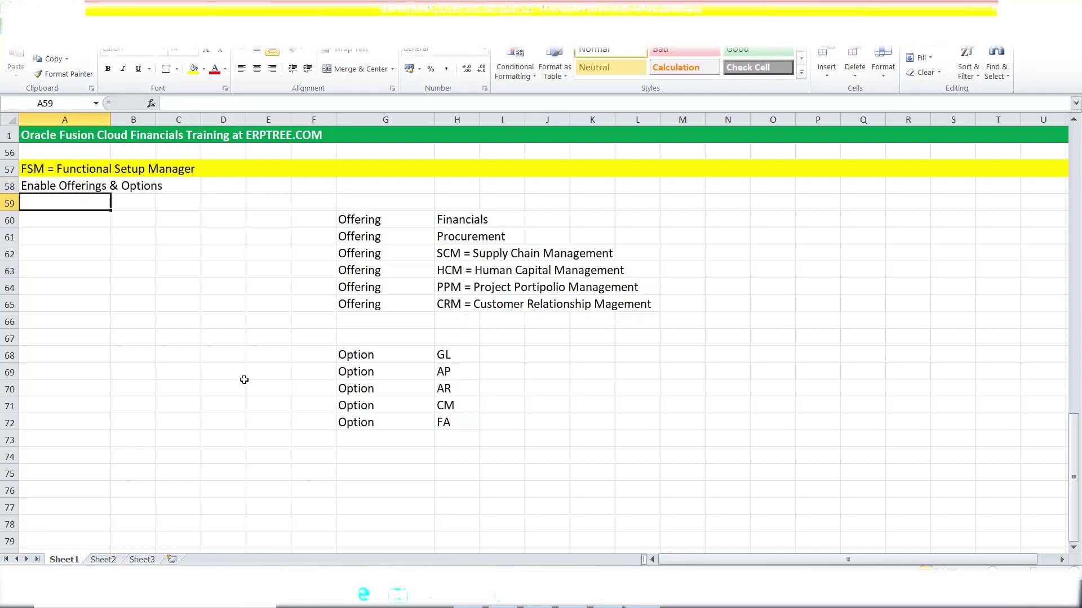
Type 'Create Implementation Project' into cell A59.
{"action": "type", "text": "Create Implementation Project"}
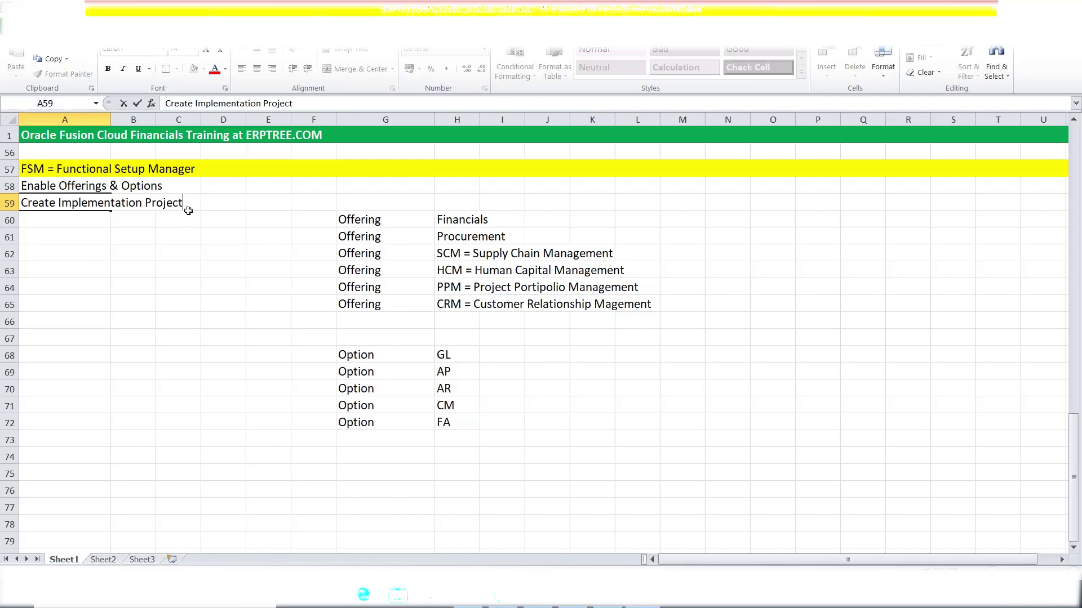
Commit A59, then enter 'System Creates Task List' in A60, fixing typos.
{"action": "left_click", "coordinate": [69, 221]}
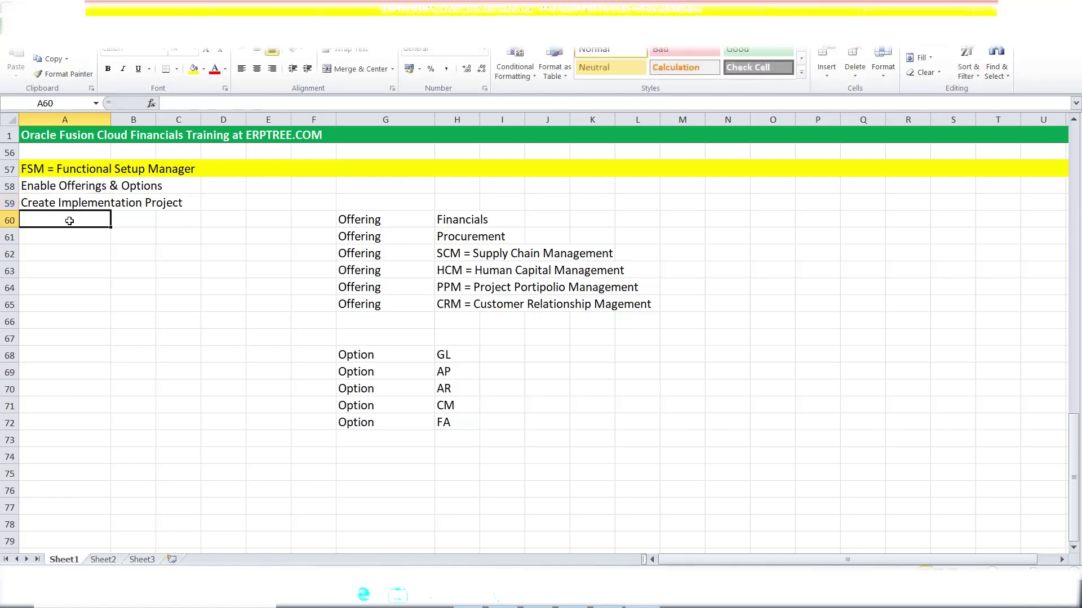
{"action": "type", "text": "System CreateS"}
{"action": "key", "text": "BackSpace"}
{"action": "type", "text": "s TA"}
{"action": "key", "text": "BackSpace"}
{"action": "type", "text": "ask List"}
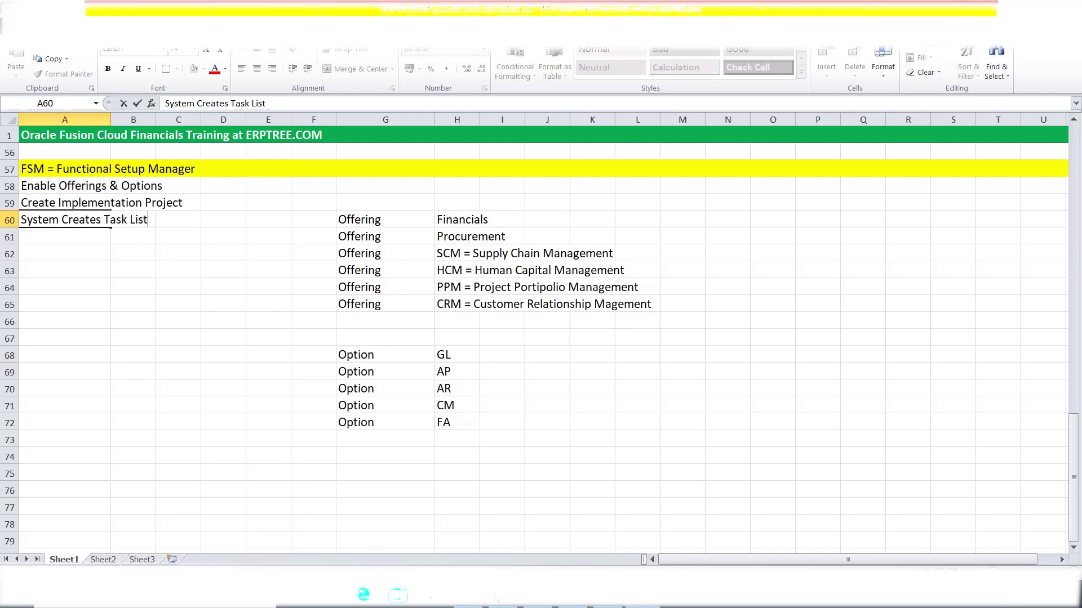
{"action": "left_click", "coordinate": [91, 264]}
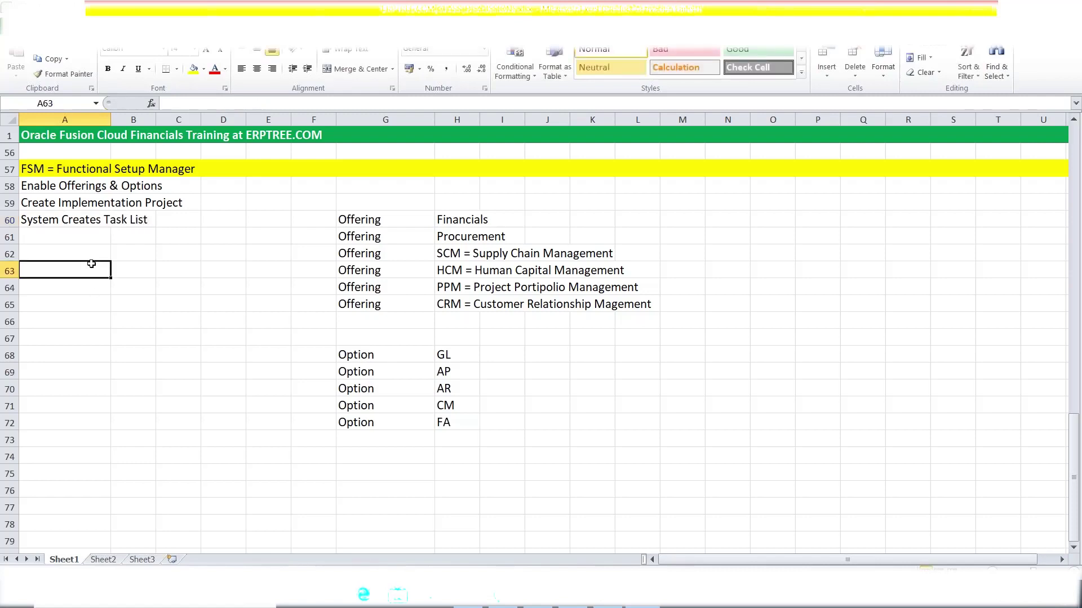
{"action": "left_click", "coordinate": [448, 219]}
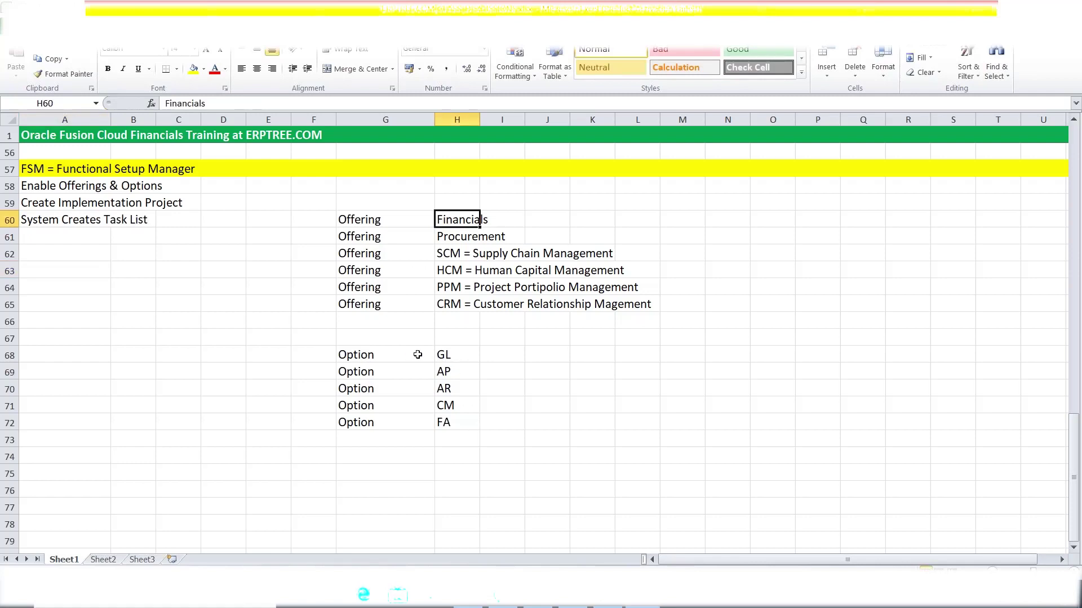
{"action": "left_click_drag", "start_coordinate": [443, 354], "coordinate": [450, 418]}
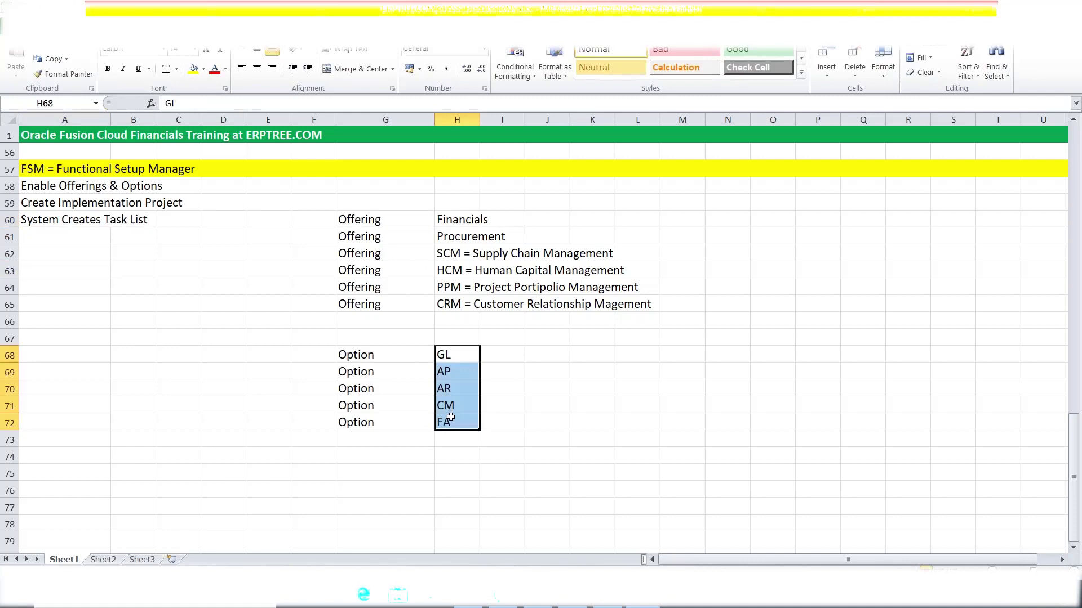
{"action": "left_click", "coordinate": [48, 201]}
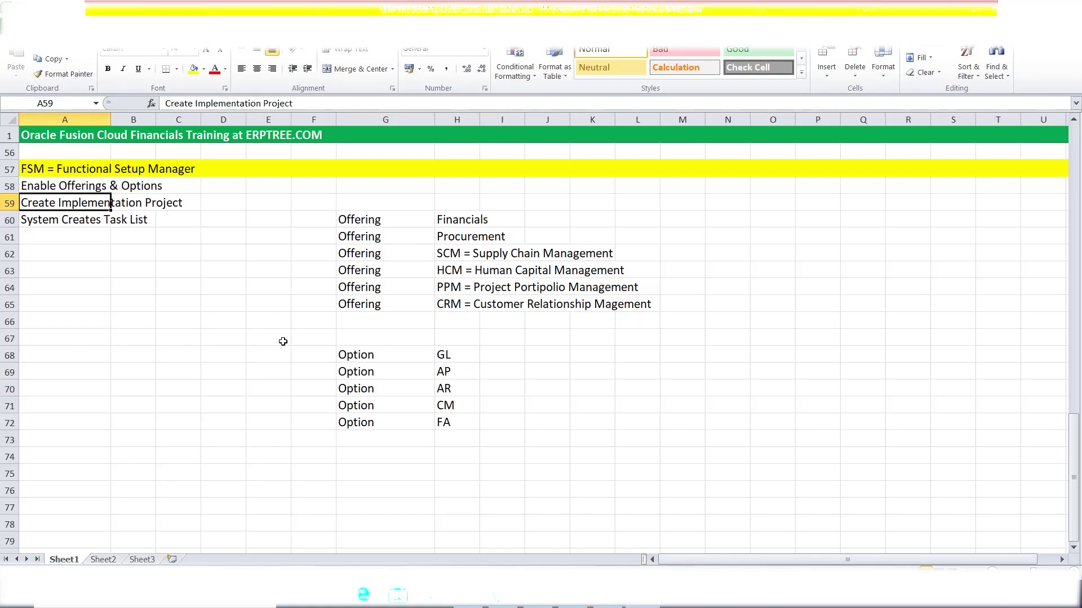
{"action": "left_click", "coordinate": [74, 221]}
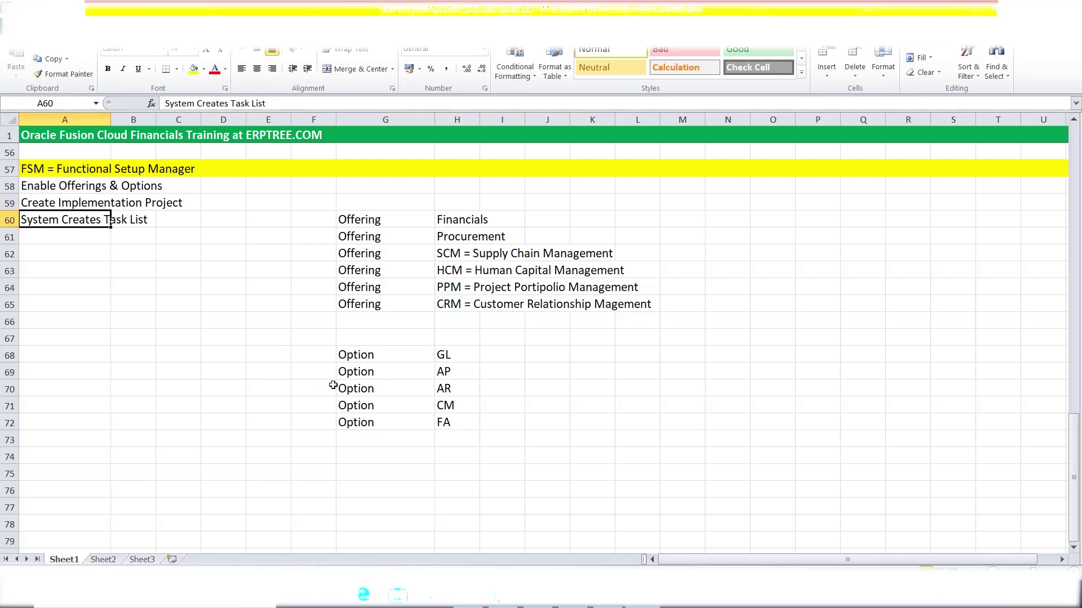
{"action": "left_click", "coordinate": [459, 226]}
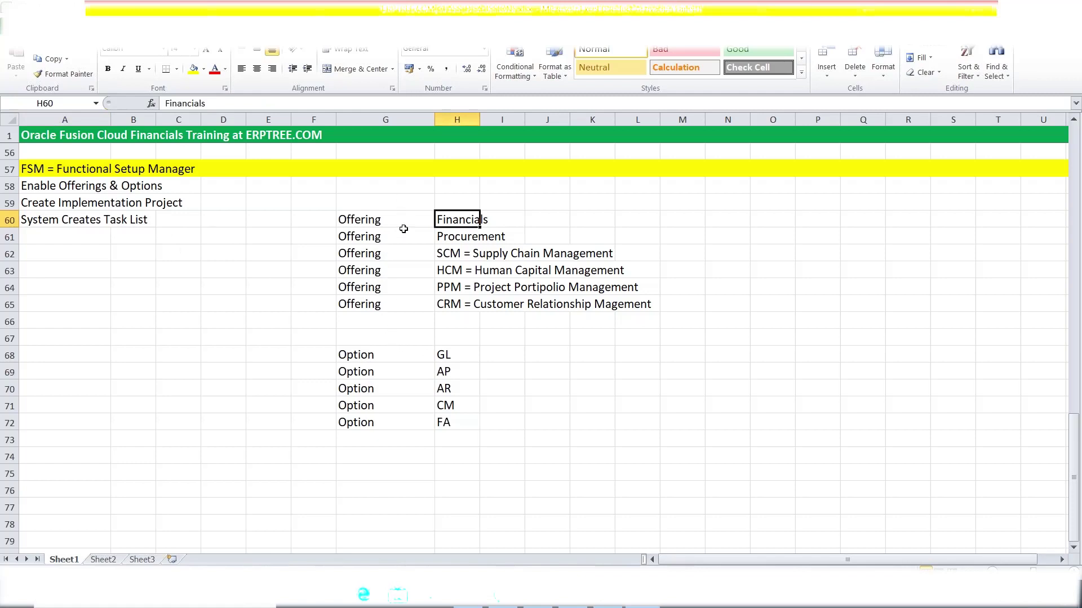
{"action": "left_click_drag", "start_coordinate": [456, 220], "coordinate": [476, 237]}
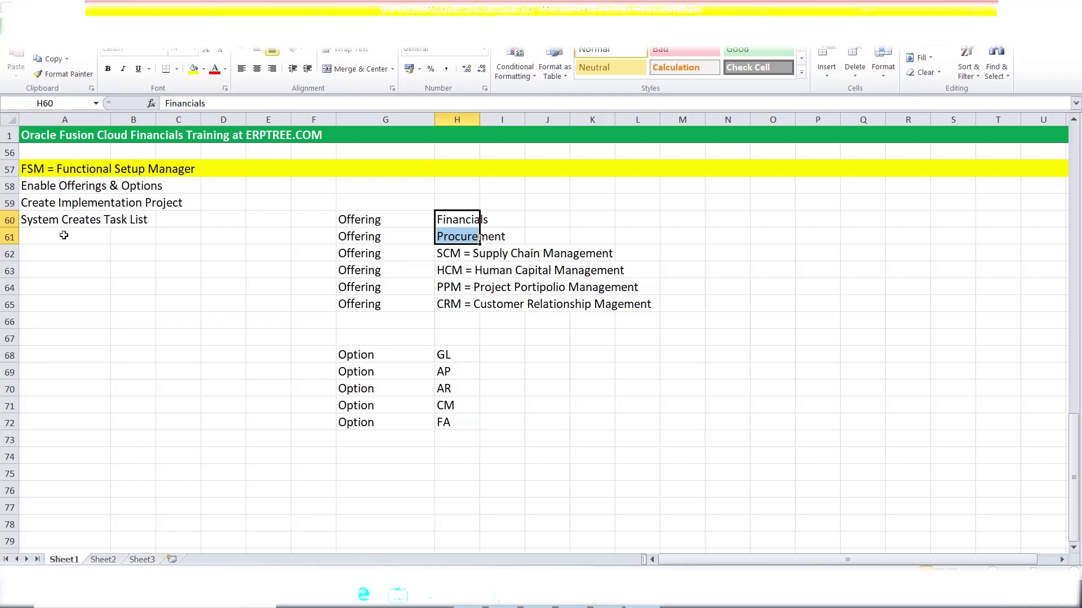
{"action": "left_click", "coordinate": [46, 234]}
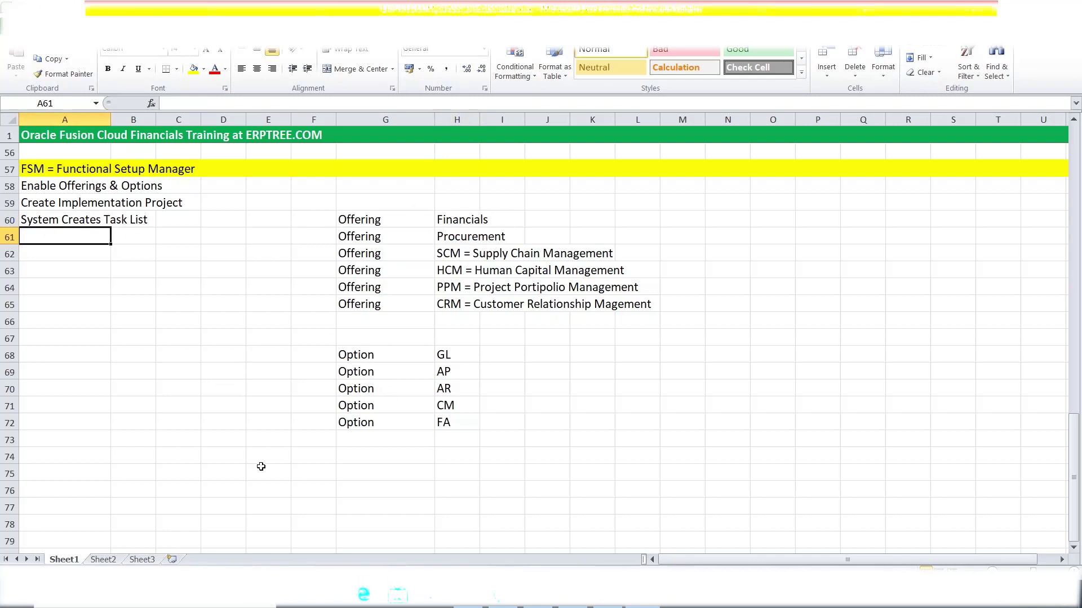
Enter 'Assign Offering to Team Member' in cell A61.
{"action": "type", "text": "Assi"}
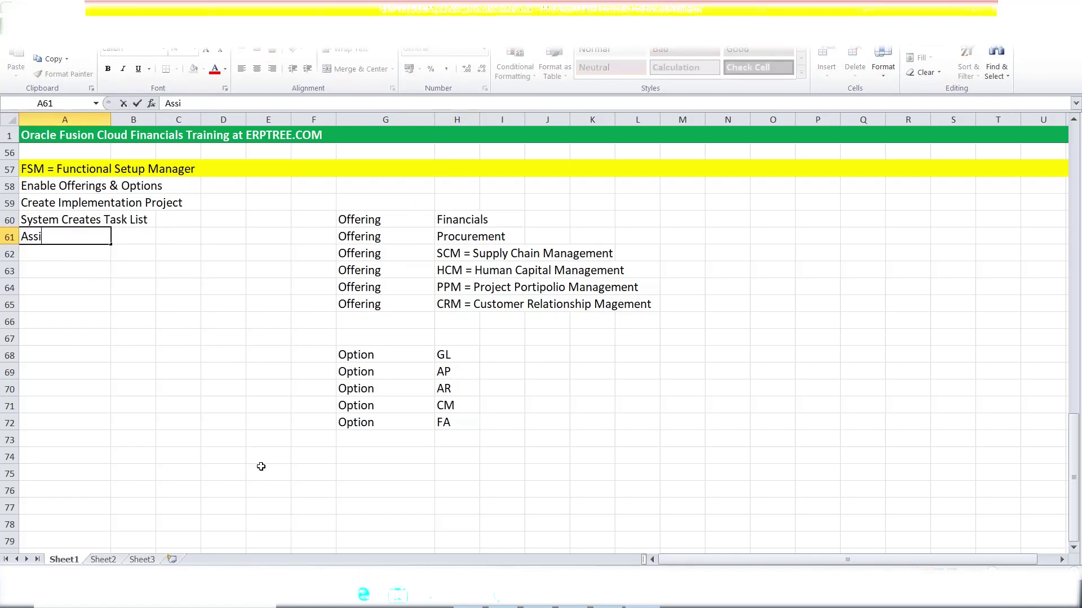
{"action": "type", "text": "gn Offering to Team Member"}
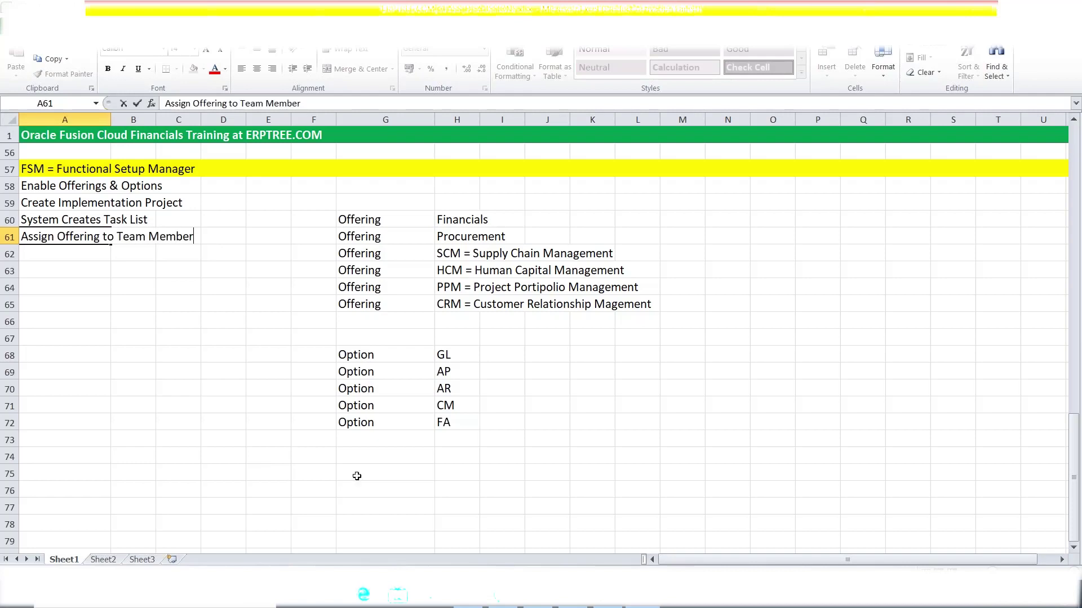
{"action": "left_click", "coordinate": [451, 219]}
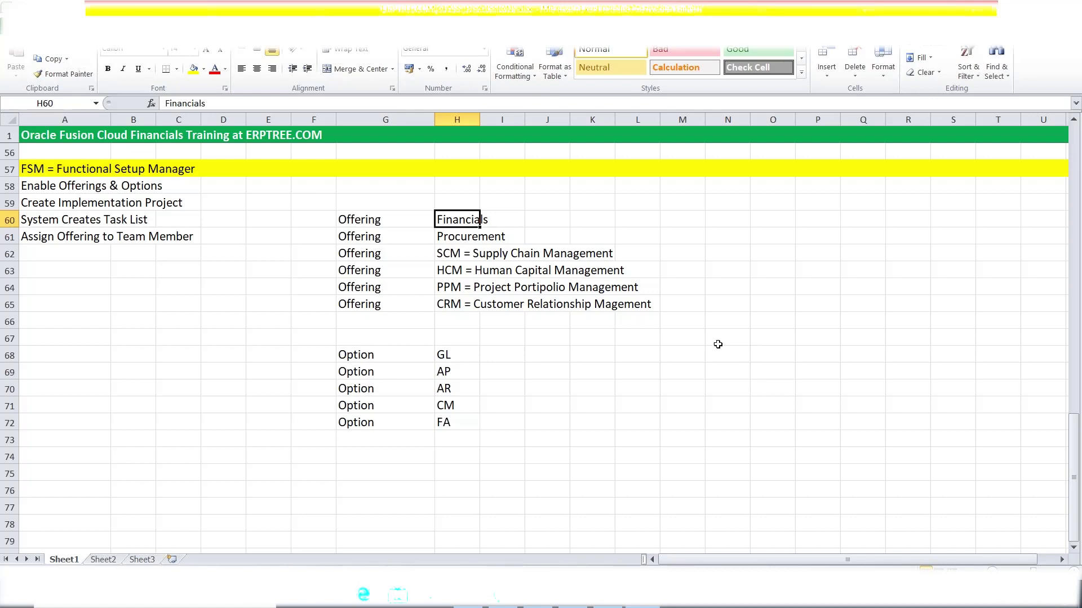
{"action": "left_click", "coordinate": [467, 373]}
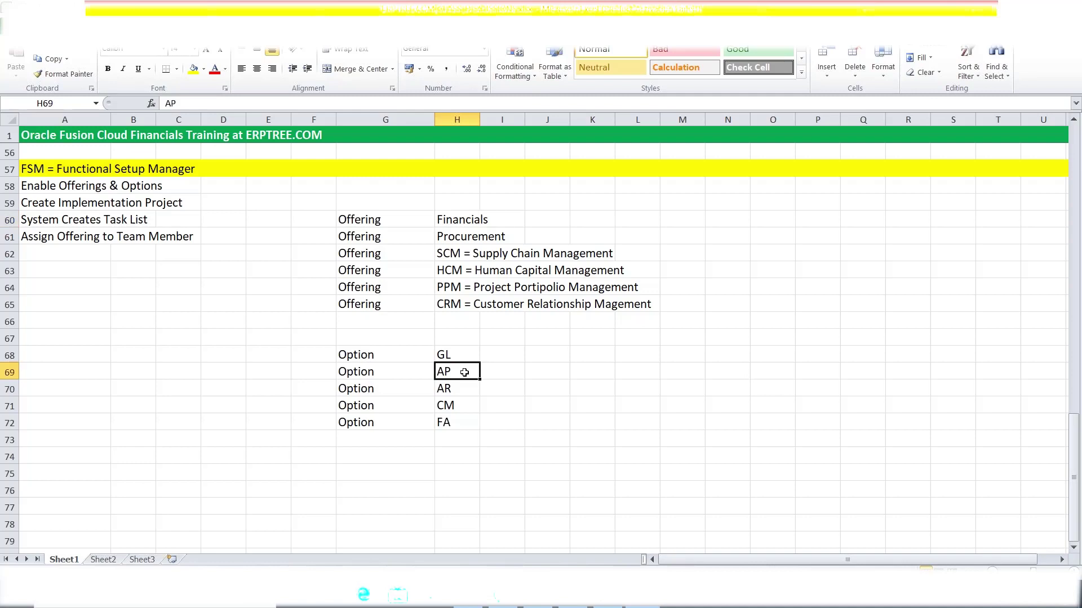
Edit A61 to read 'Assign Offering/Option/Task List/Task to Team Member'.
{"action": "double_click", "coordinate": [98, 238]}
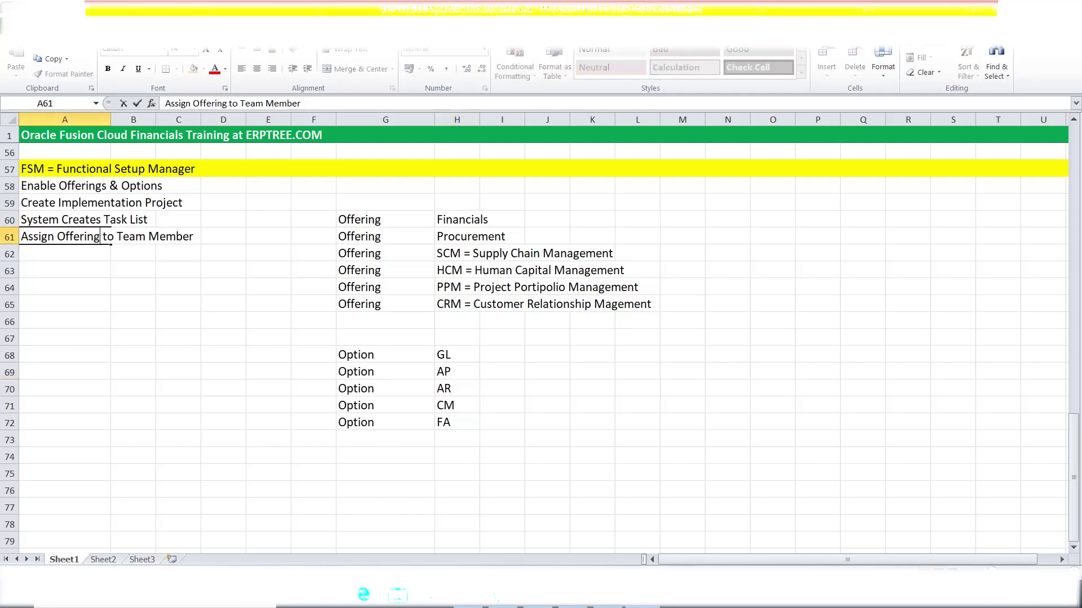
{"action": "type", "text": "/"}
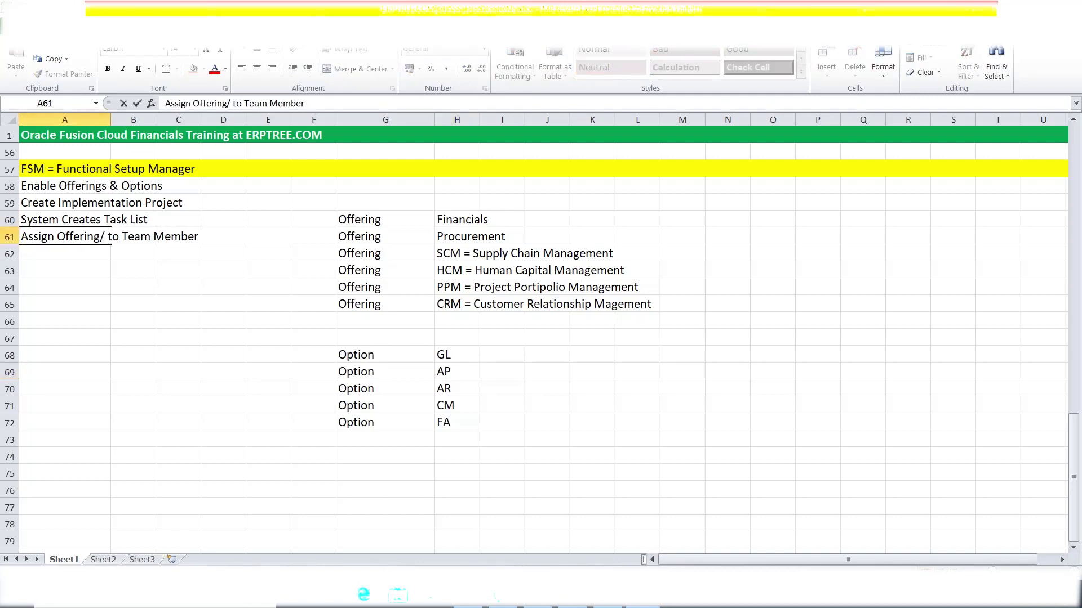
{"action": "type", "text": "O"}
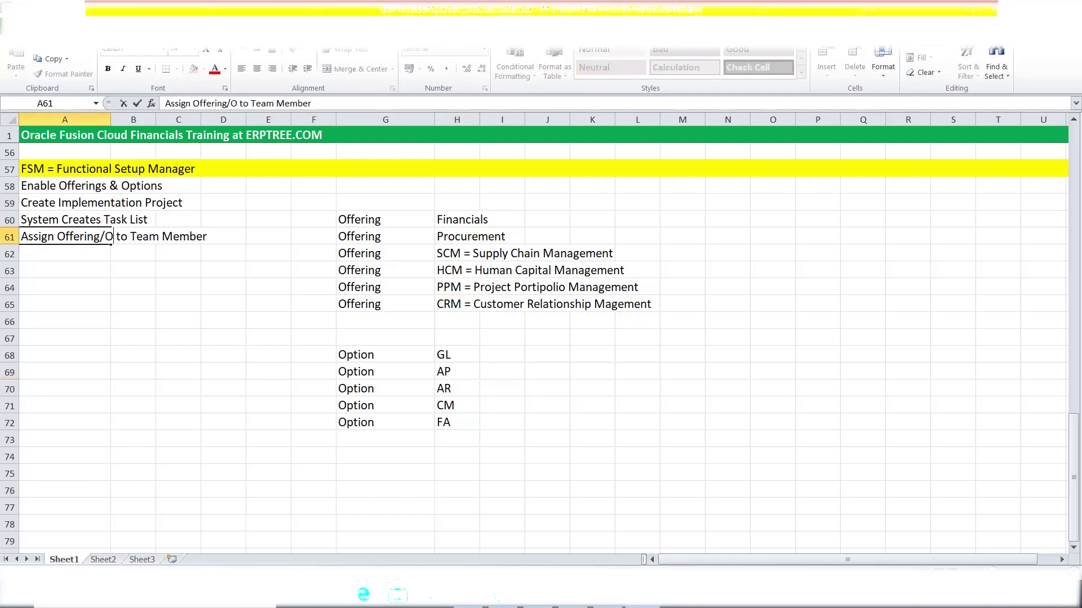
{"action": "key", "text": "BackSpace"}
{"action": "type", "text": "Option"}
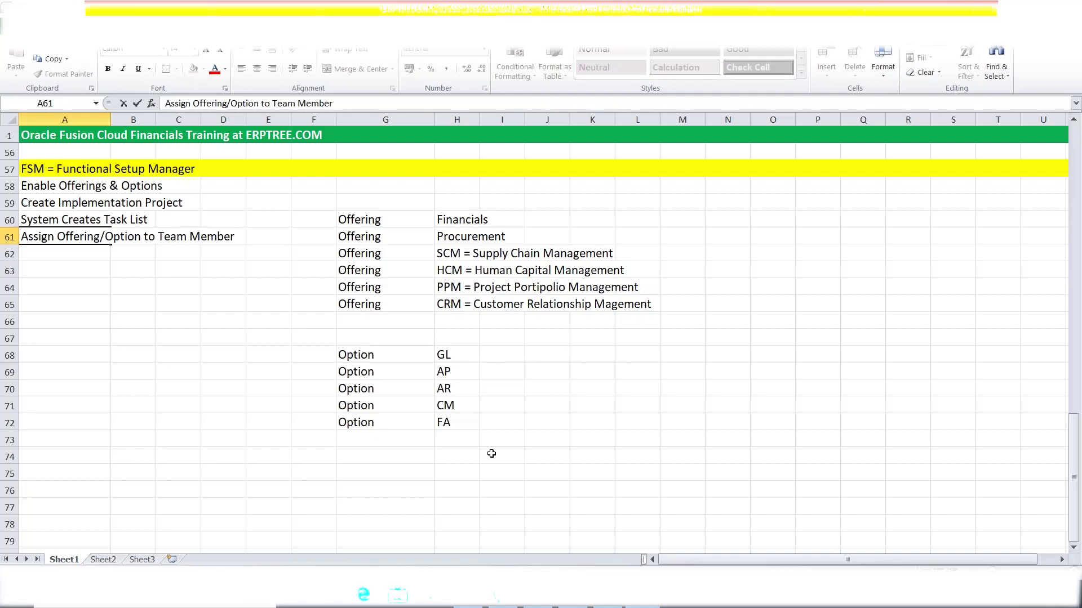
{"action": "type", "text": "/"}
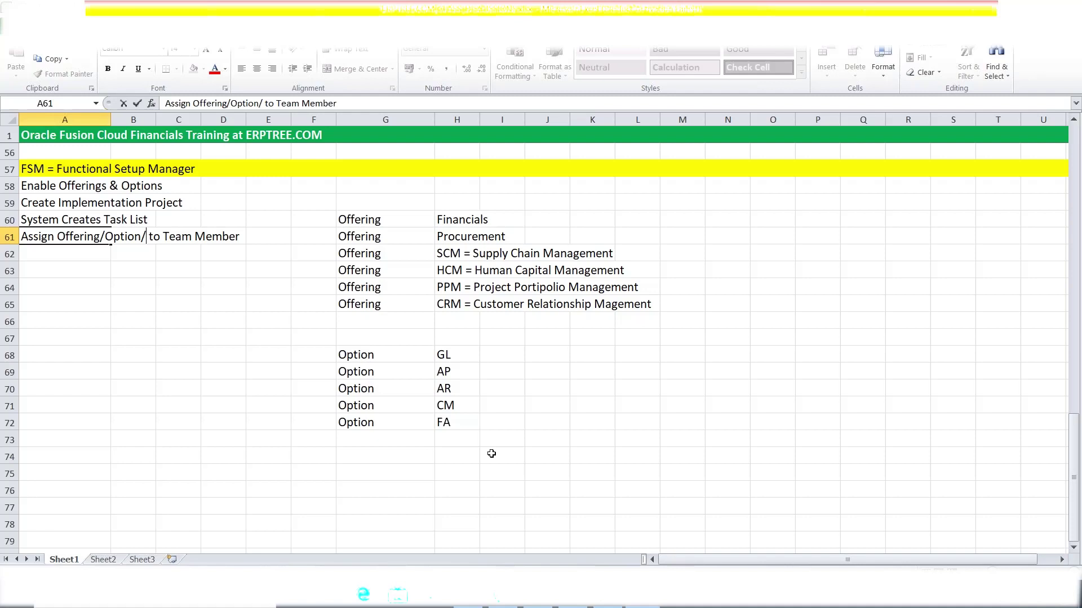
{"action": "type", "text": "Task "}
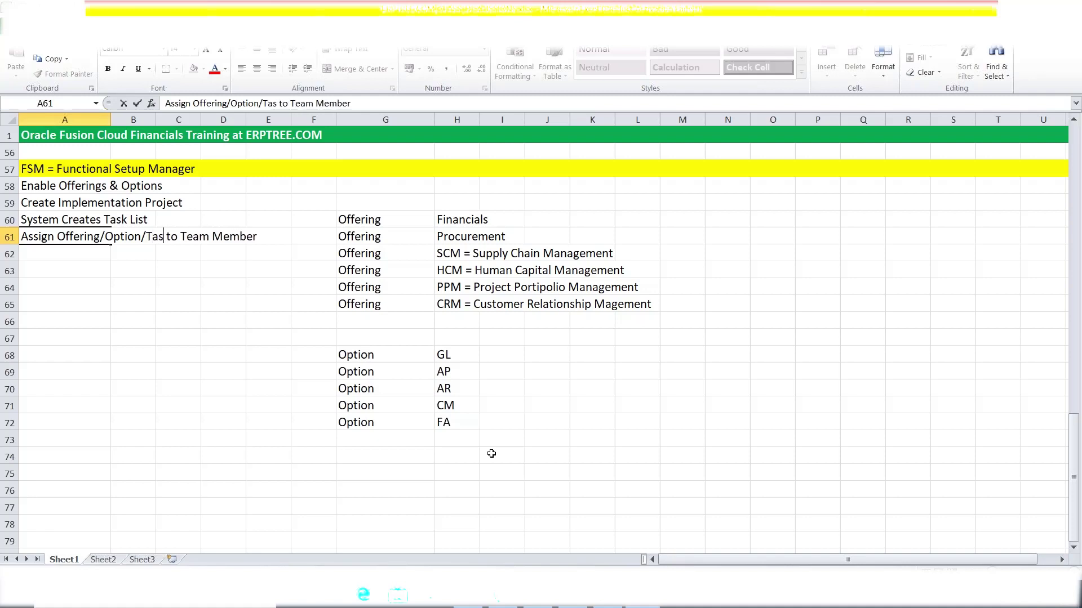
{"action": "type", "text": "List"}
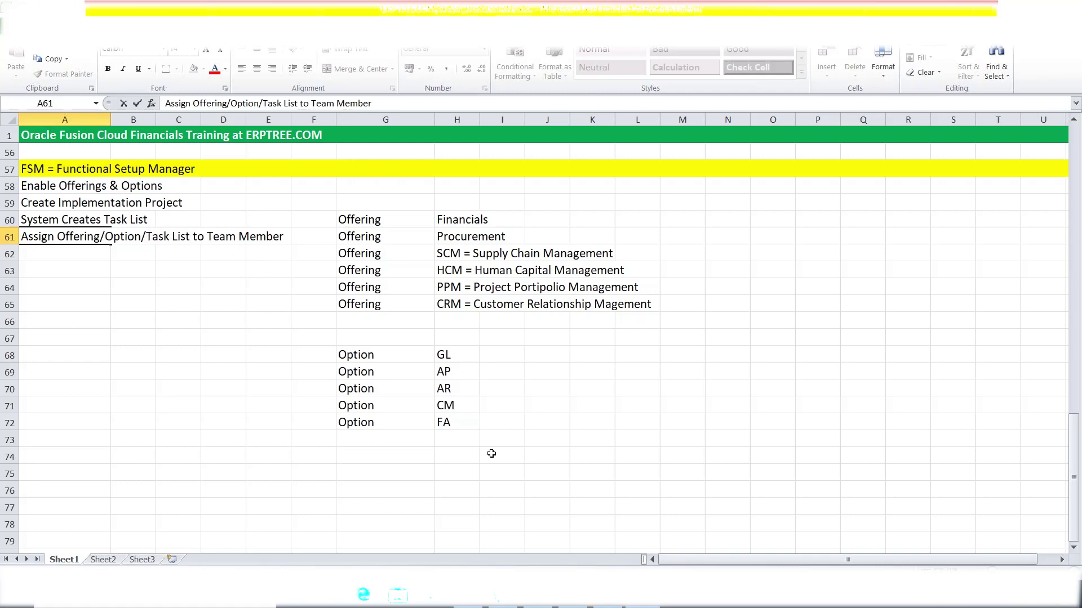
{"action": "type", "text": "/"}
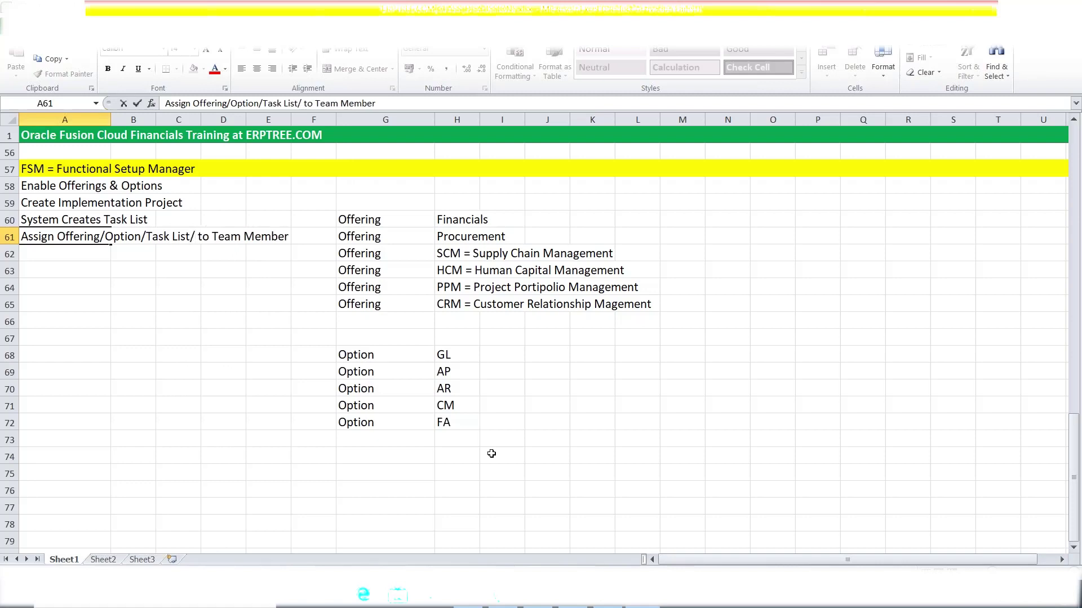
{"action": "type", "text": "Task"}
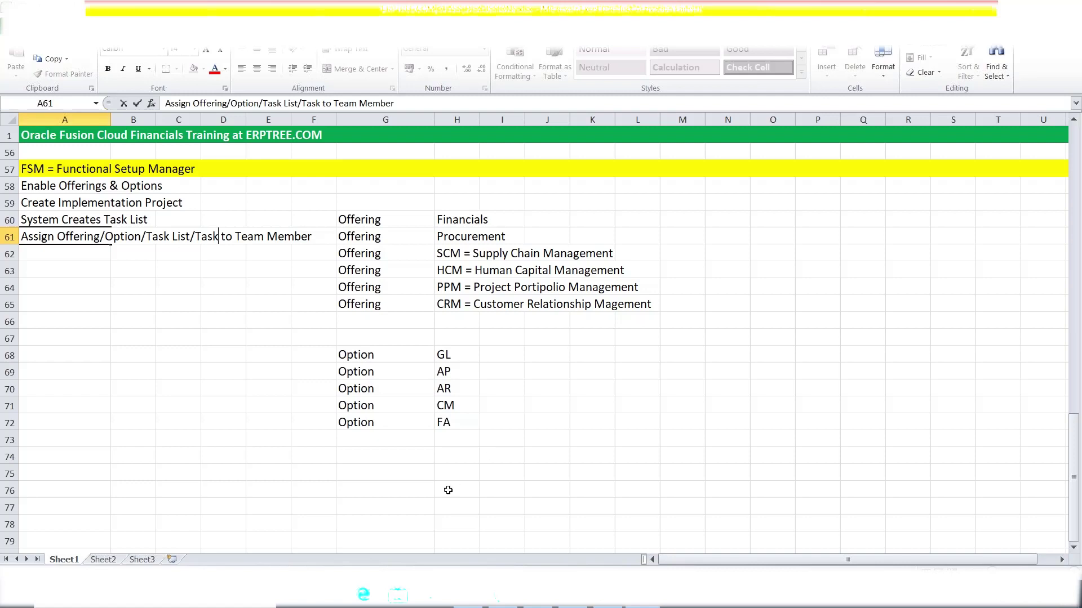
{"action": "left_click", "coordinate": [60, 251]}
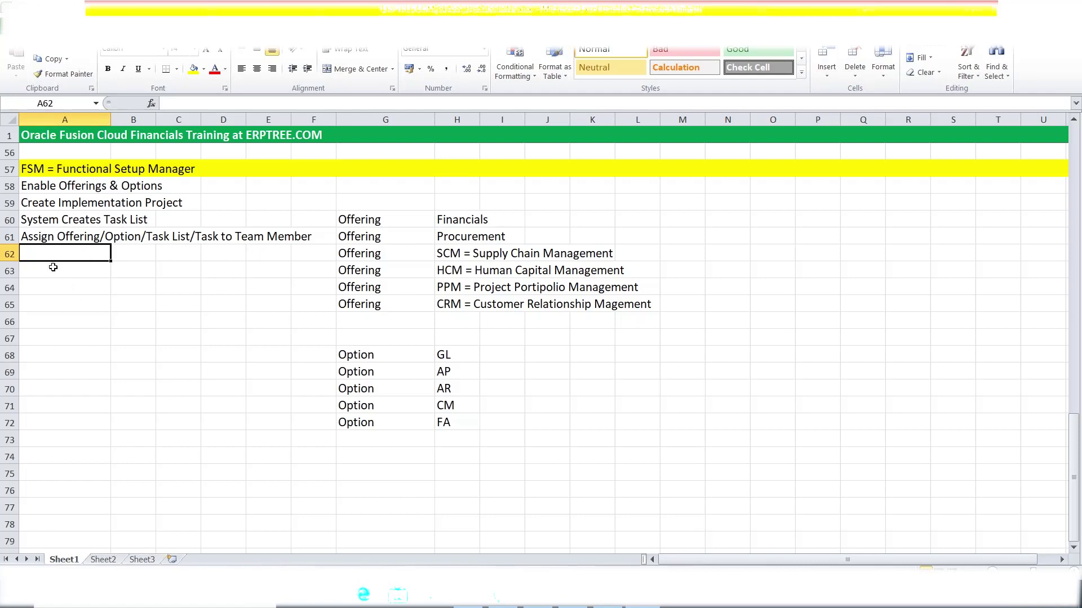
{"action": "type", "text": "Sys"}
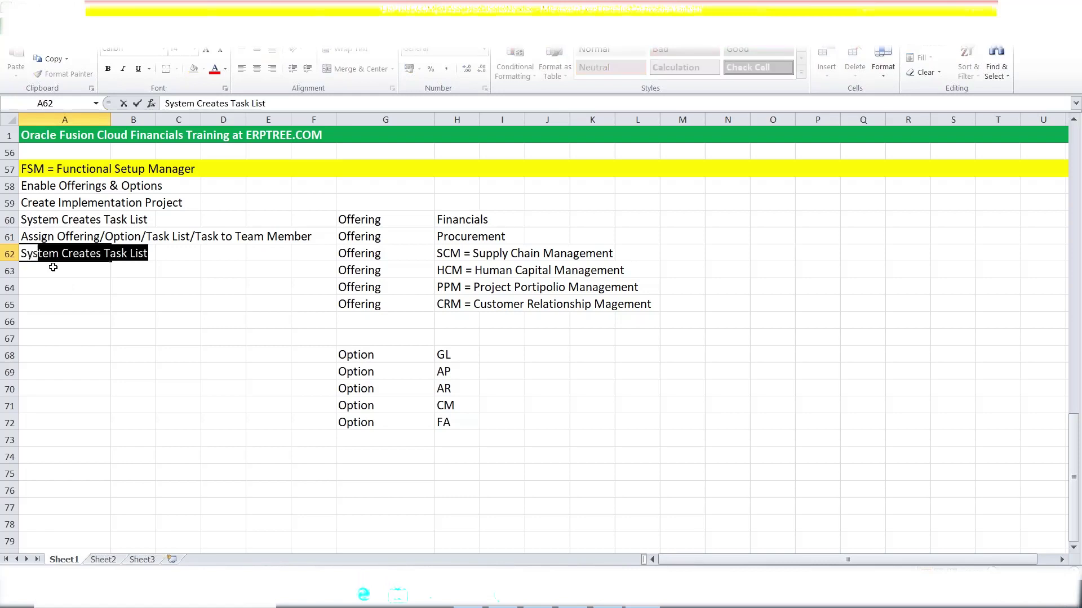
{"action": "type", "text": "tem Configration"}
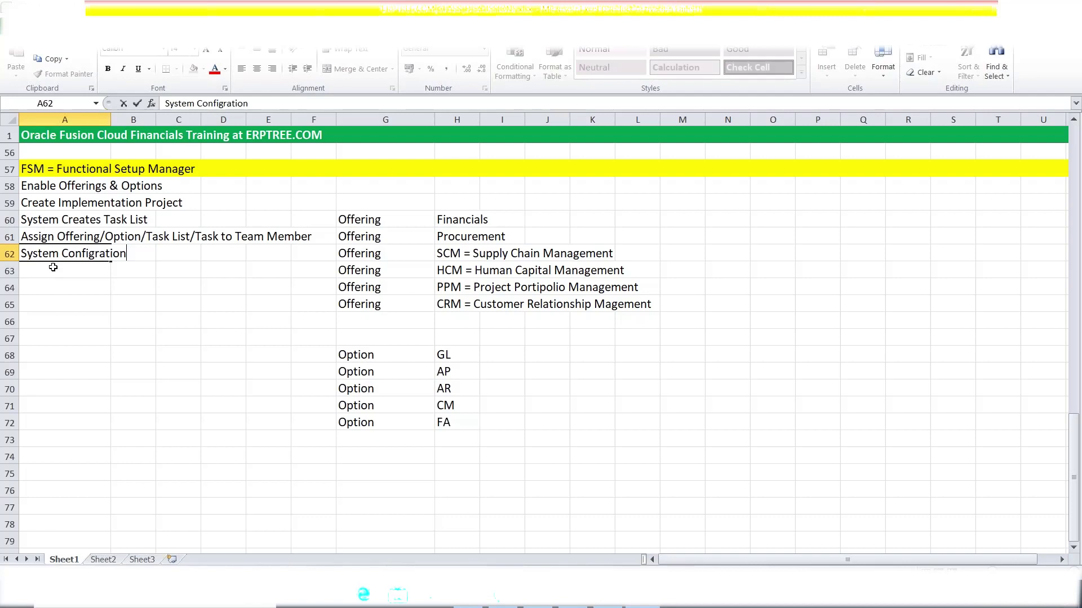
{"action": "key", "text": "Return"}
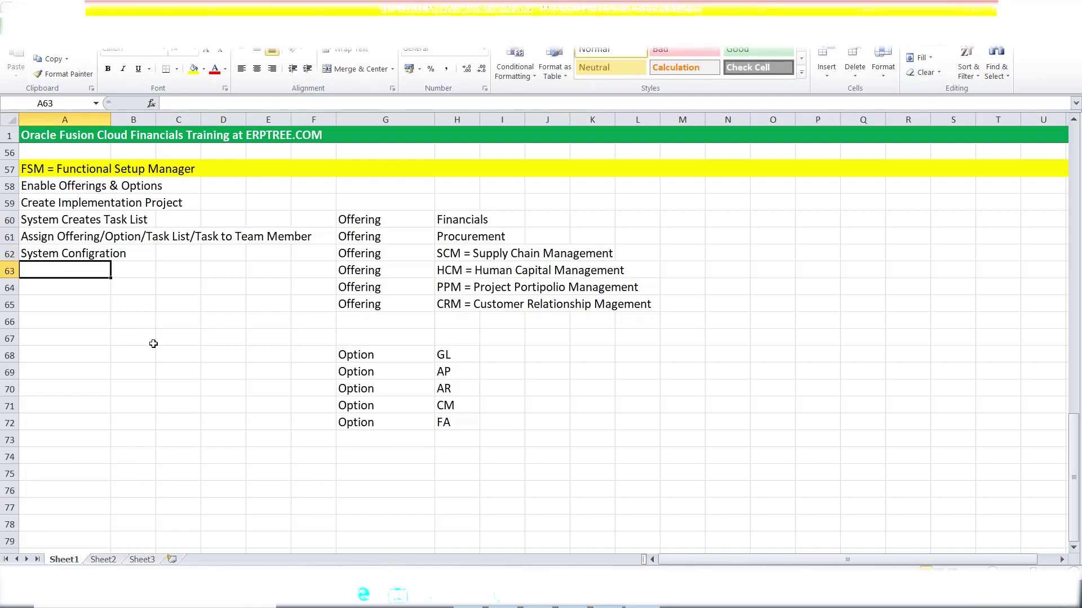
{"action": "type", "text": "Update"}
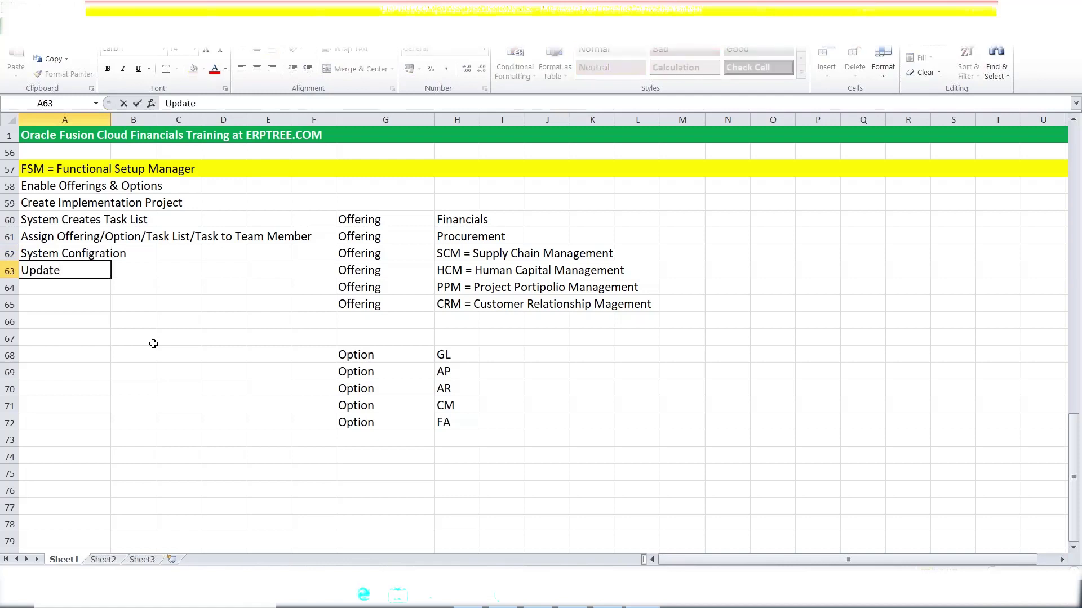
{"action": "type", "text": " Status"}
{"action": "left_click", "coordinate": [71, 290]}
{"action": "left_click", "coordinate": [365, 222]}
{"action": "left_click", "coordinate": [462, 222]}
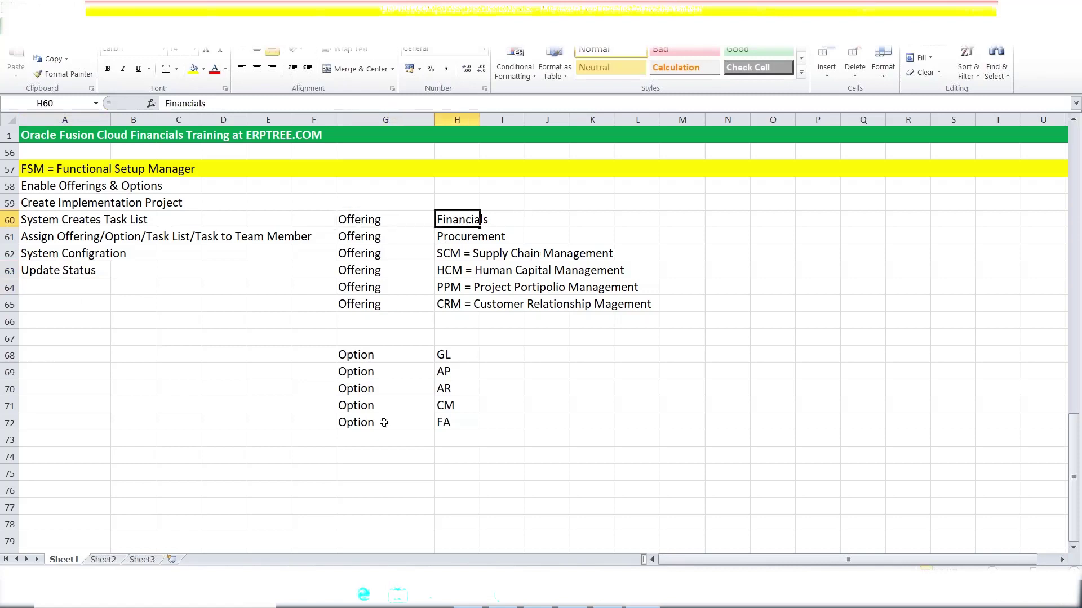
{"action": "left_click", "coordinate": [363, 371]}
{"action": "left_click", "coordinate": [460, 368]}
{"action": "left_click", "coordinate": [450, 391]}
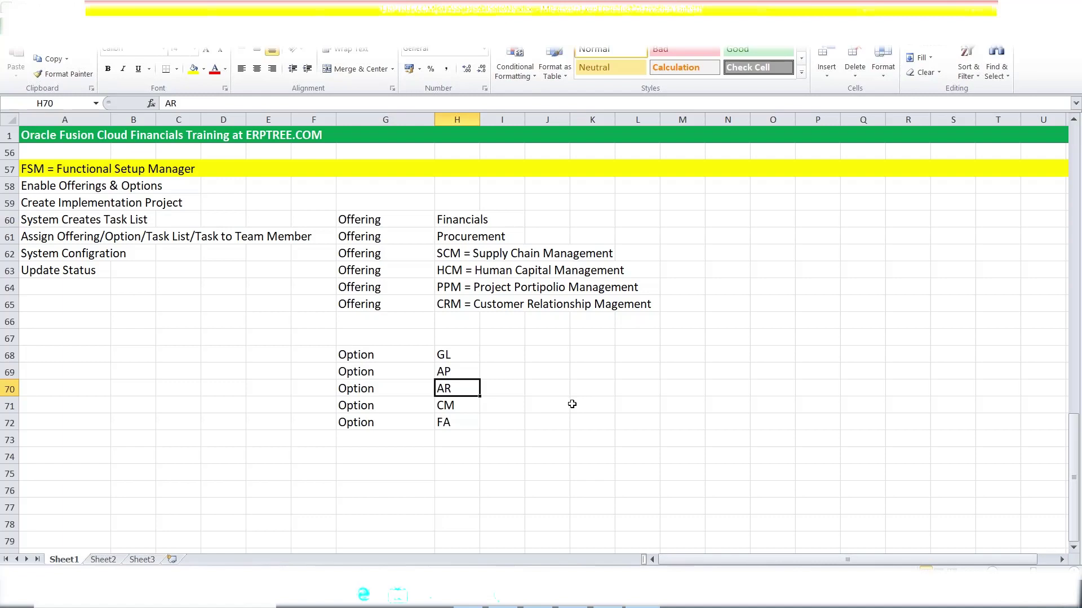
{"action": "left_click", "coordinate": [444, 372]}
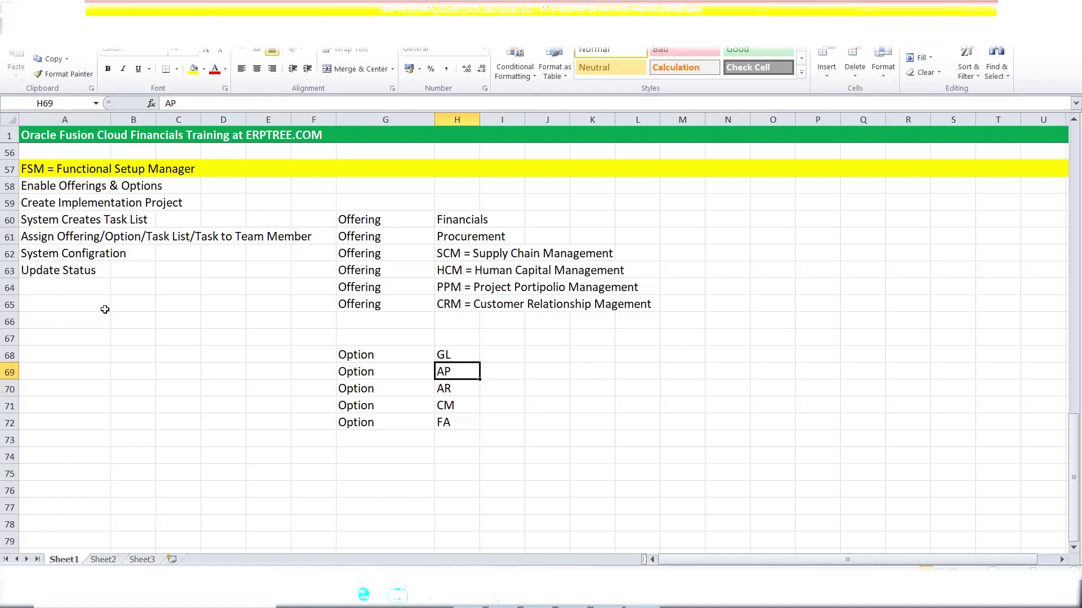
{"action": "left_click", "coordinate": [78, 288]}
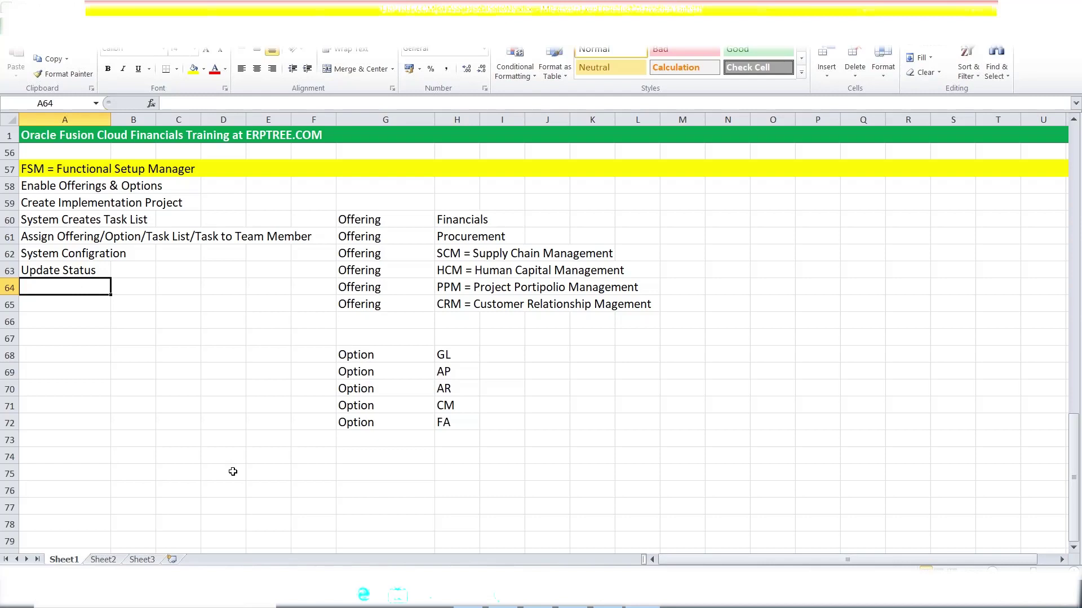
Enter 'Track Progress of the Project (Setups)' in cell A64.
{"action": "type", "text": "Tra"}
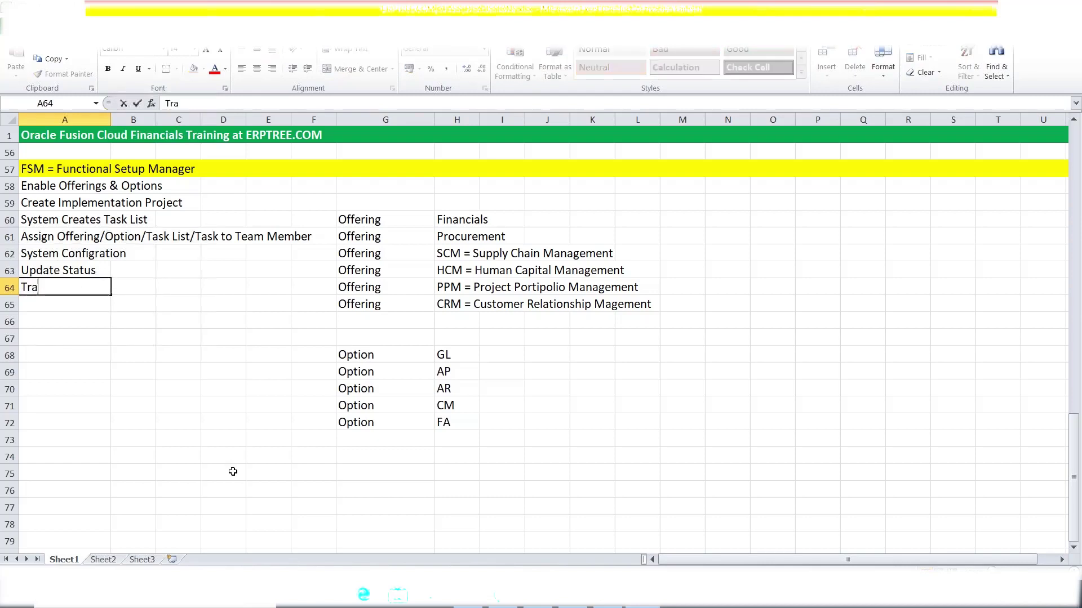
{"action": "type", "text": "ck Progre"}
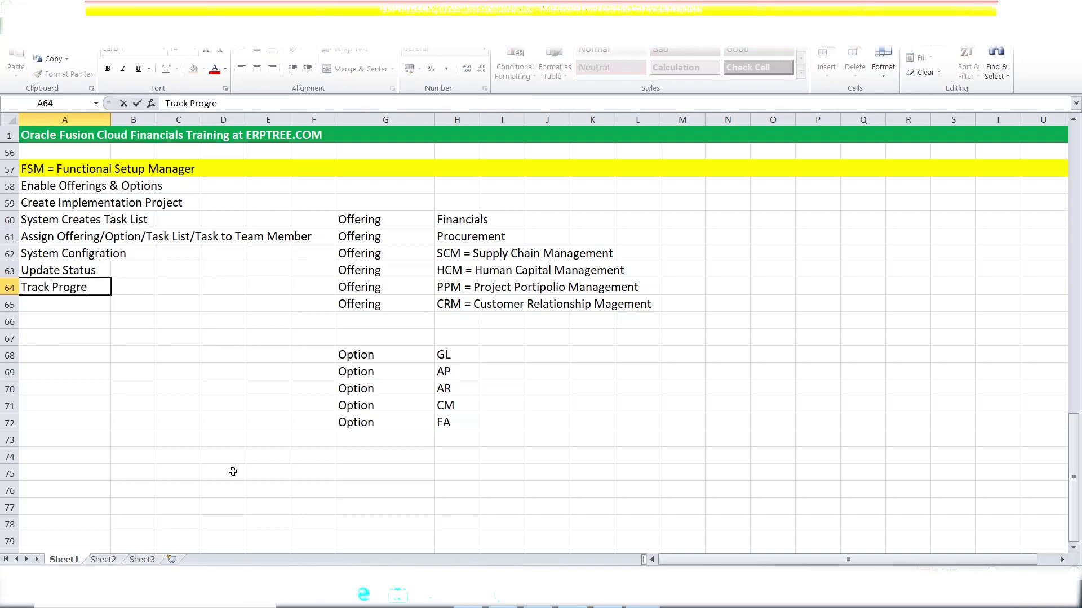
{"action": "type", "text": "ss of the P"}
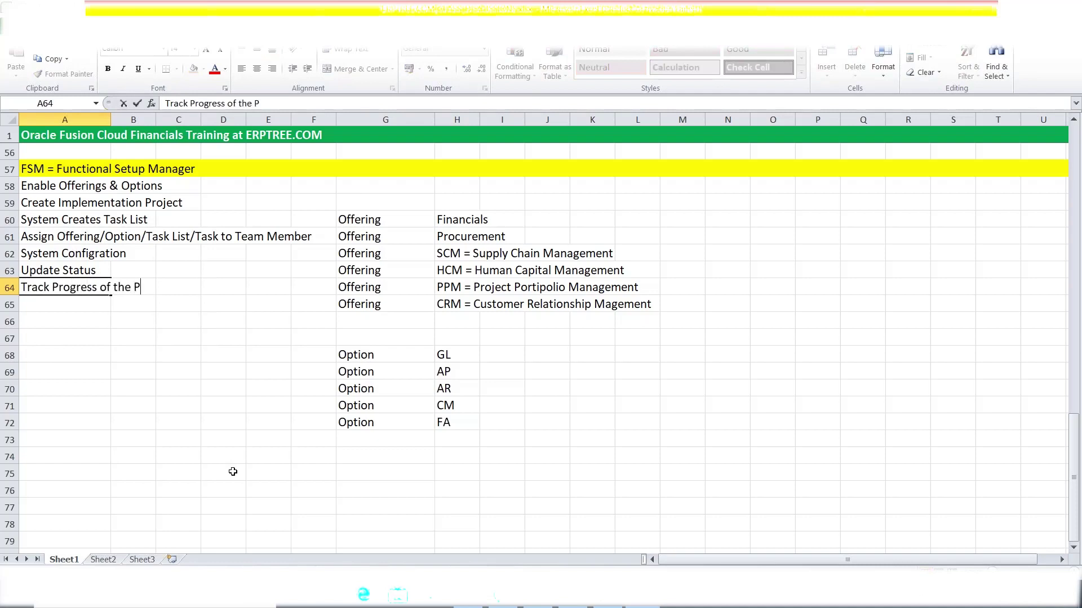
{"action": "type", "text": "roject (Setups)"}
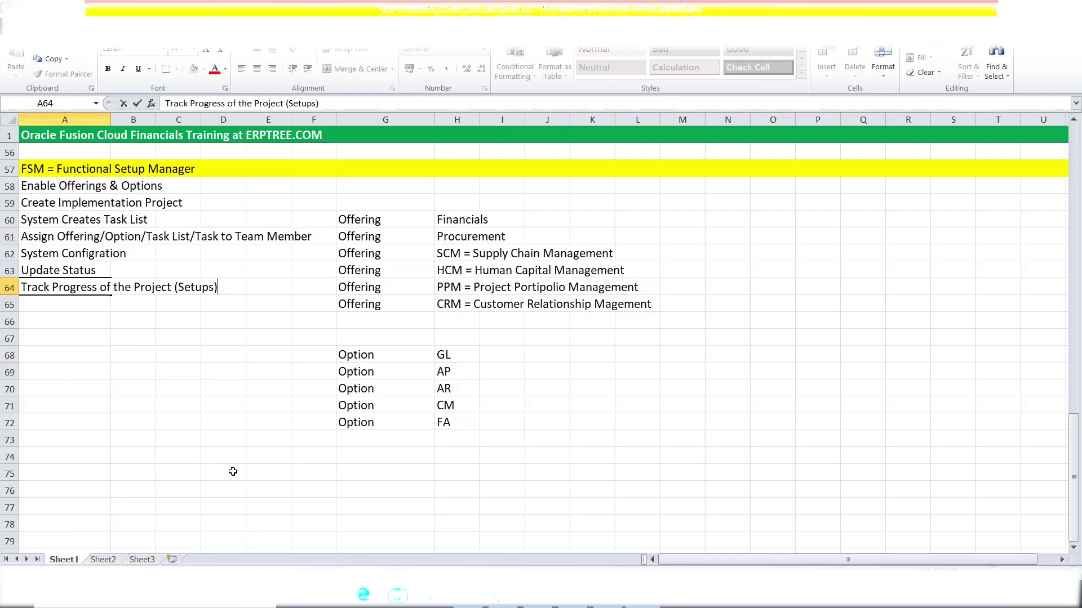
{"action": "left_click", "coordinate": [109, 333]}
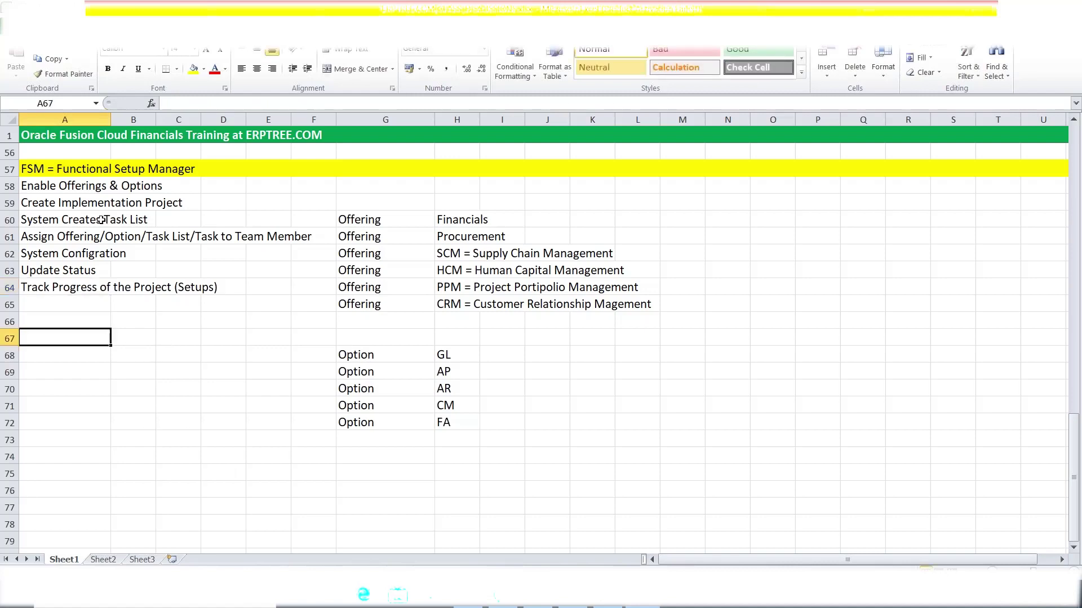
Enter 'Configuration Packages' as a separate note in cell A67.
{"action": "left_click", "coordinate": [72, 203]}
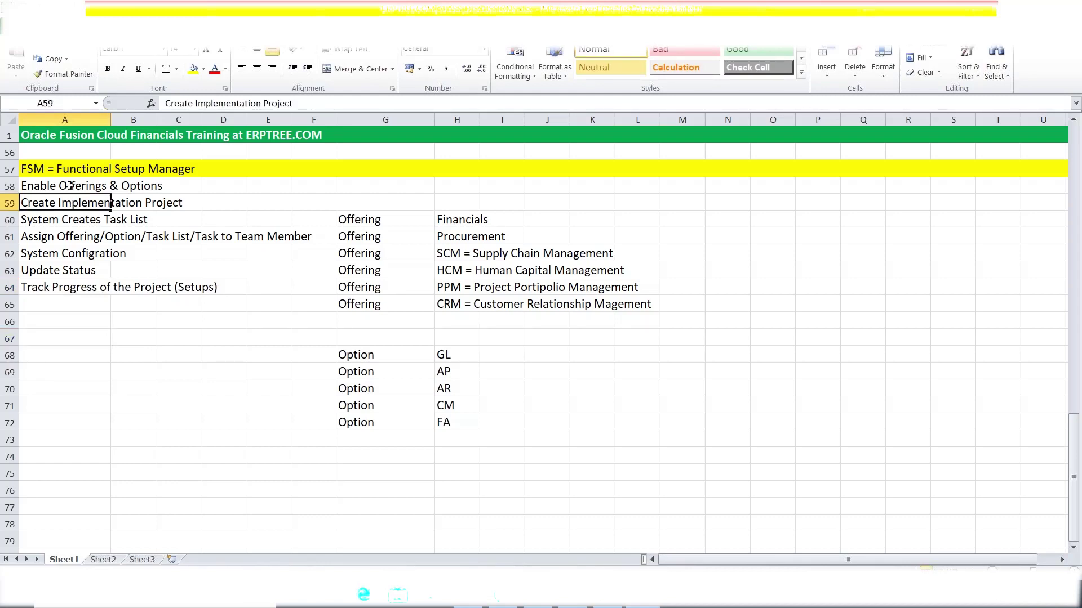
{"action": "left_click", "coordinate": [45, 344]}
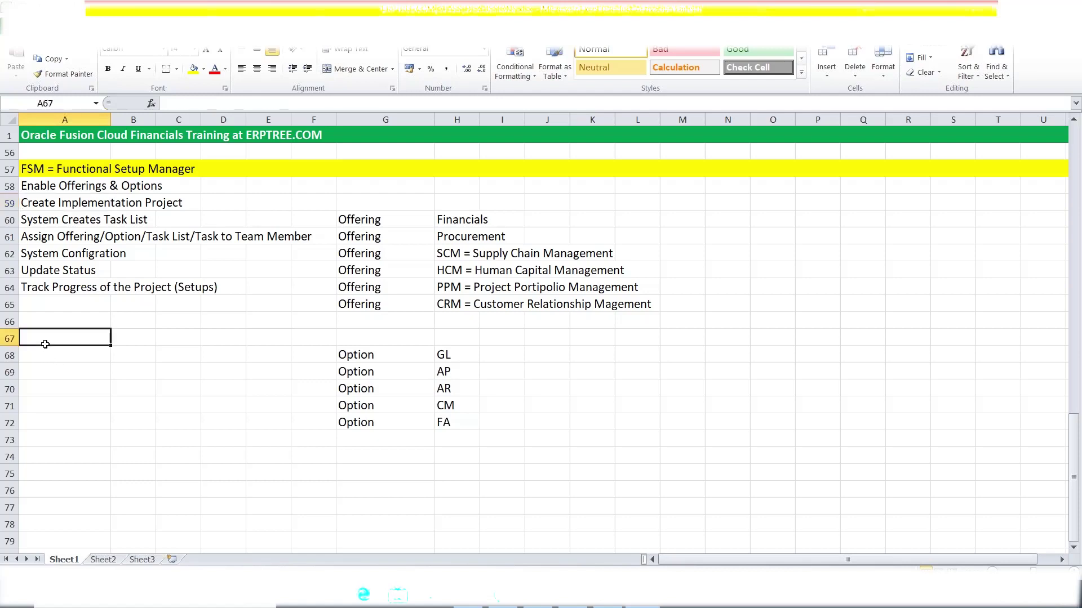
{"action": "type", "text": "Con"}
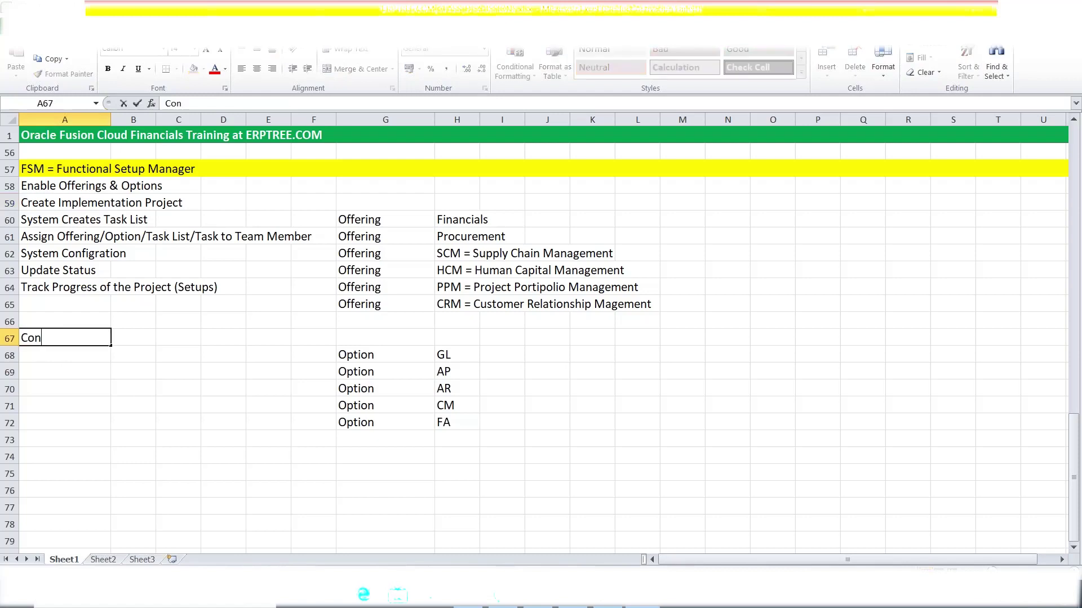
{"action": "type", "text": "figuration P"}
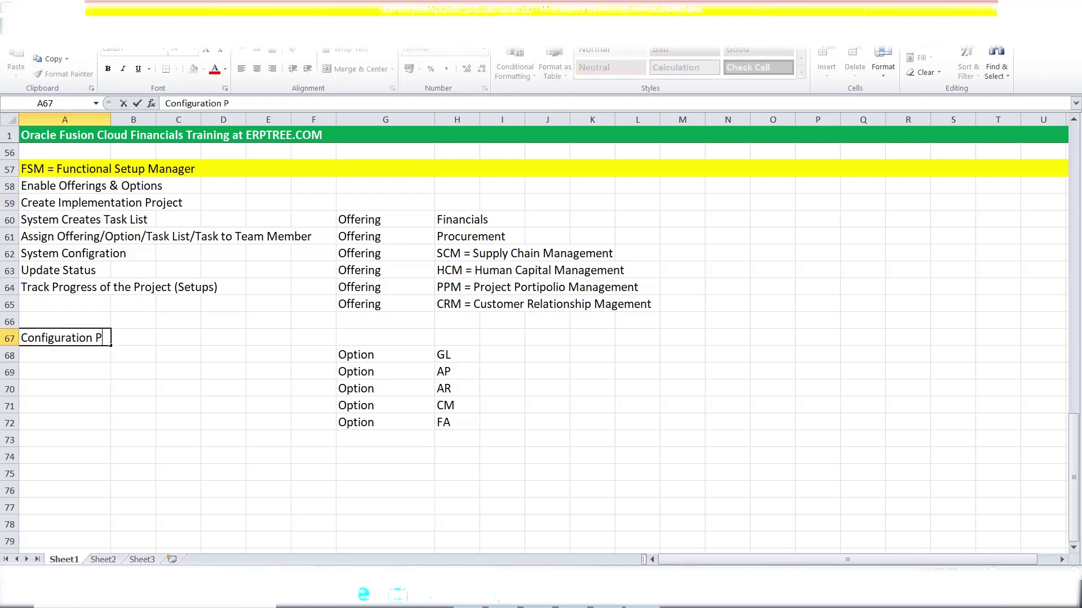
{"action": "type", "text": "ackages"}
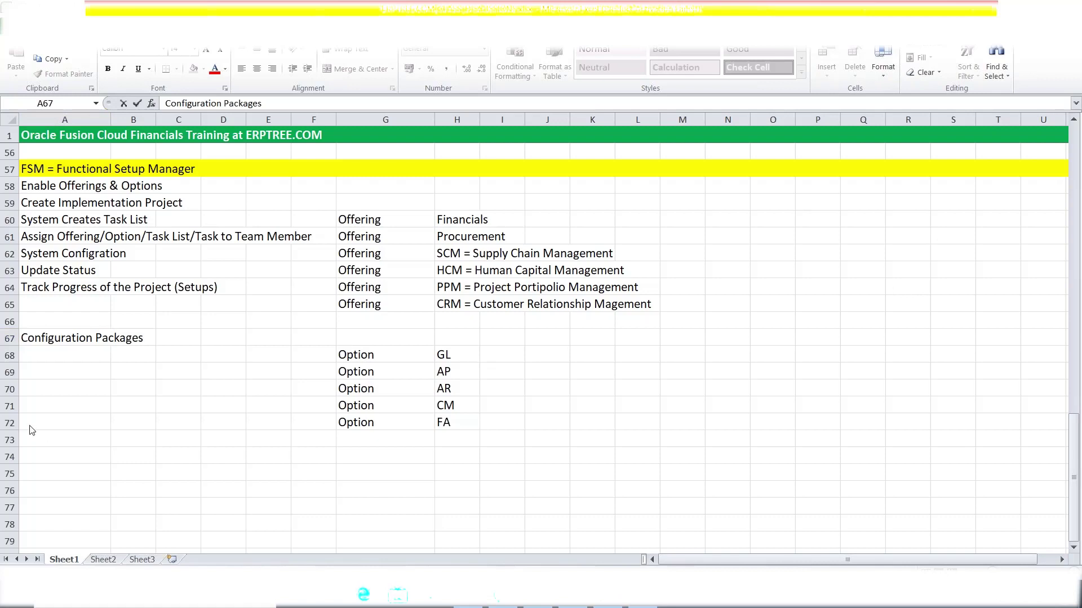
{"action": "left_click", "coordinate": [58, 346]}
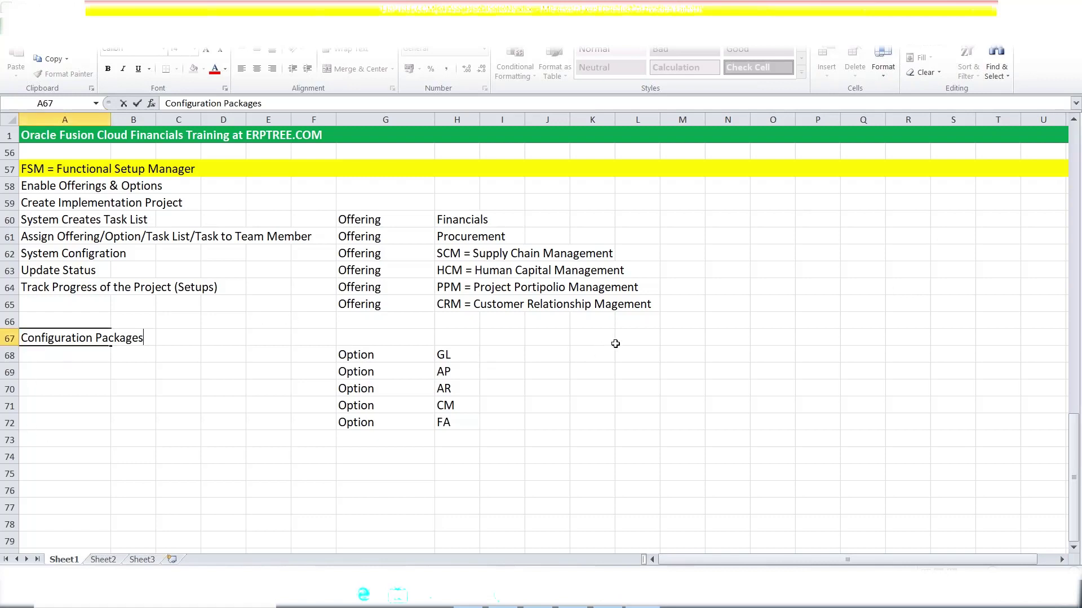
{"action": "left_click", "coordinate": [90, 358]}
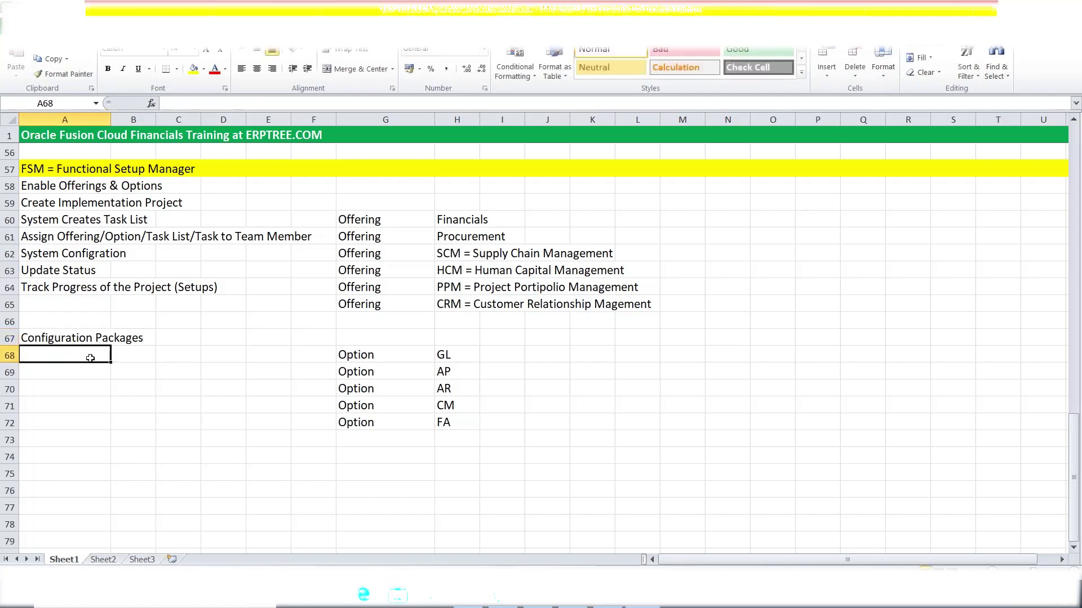
{"action": "left_click", "coordinate": [69, 340]}
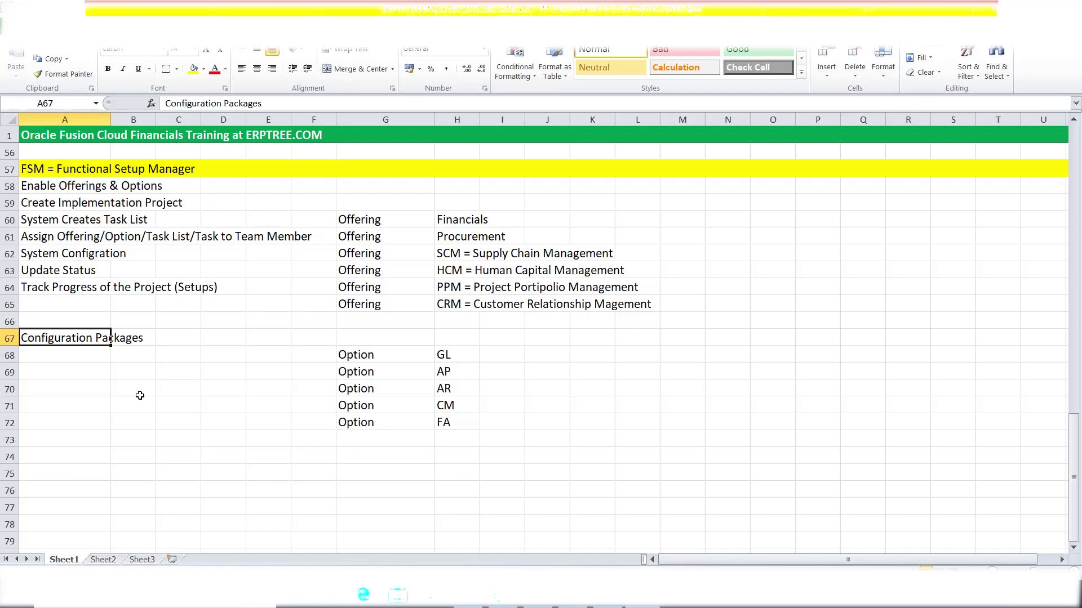
{"action": "left_click", "coordinate": [46, 169]}
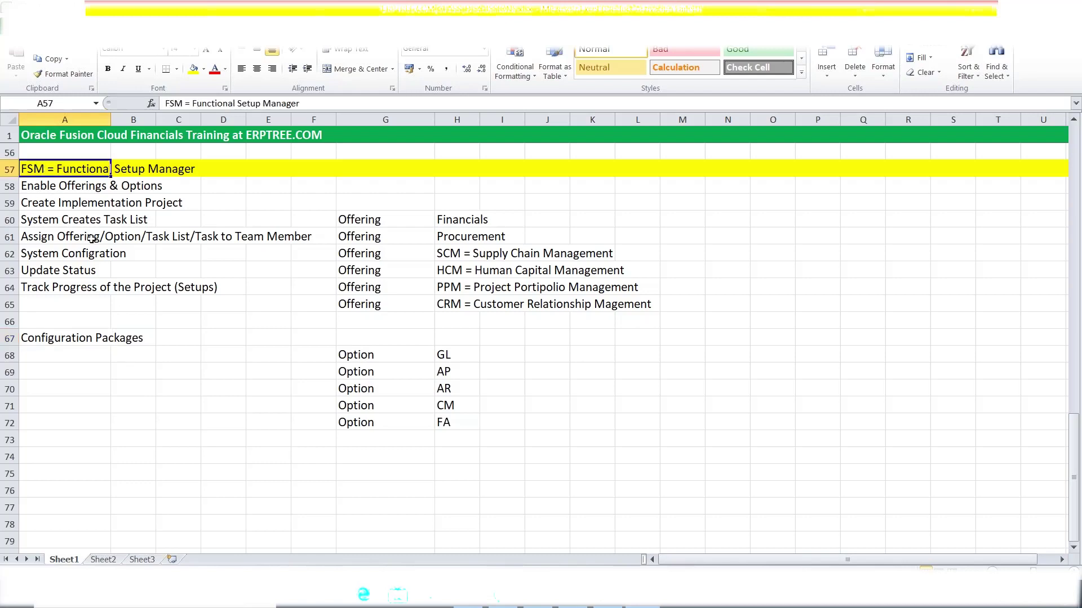
{"action": "left_click", "coordinate": [34, 187]}
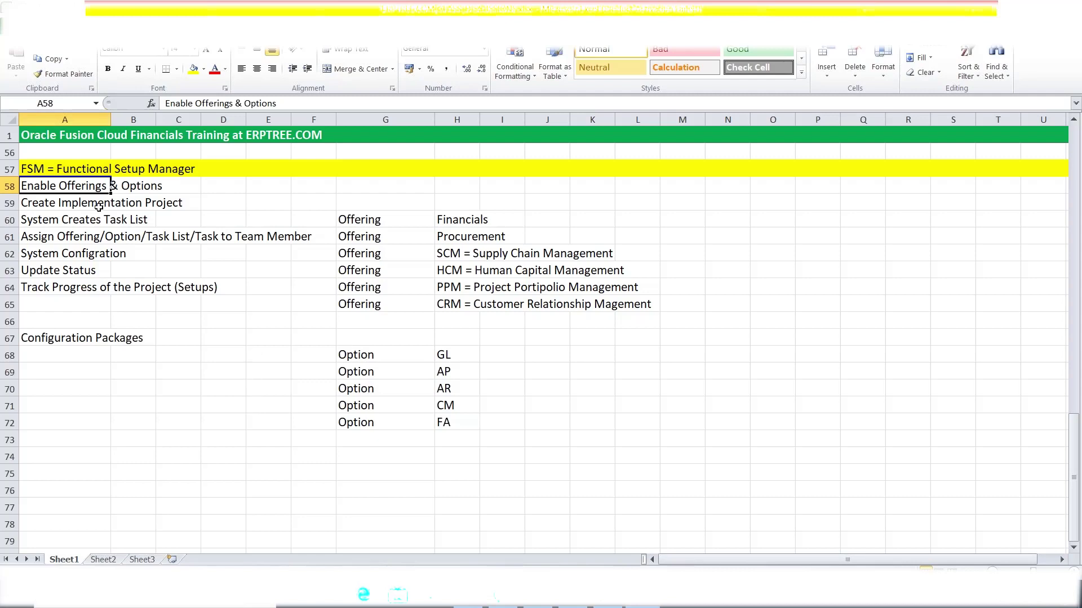
{"action": "left_click", "coordinate": [67, 204]}
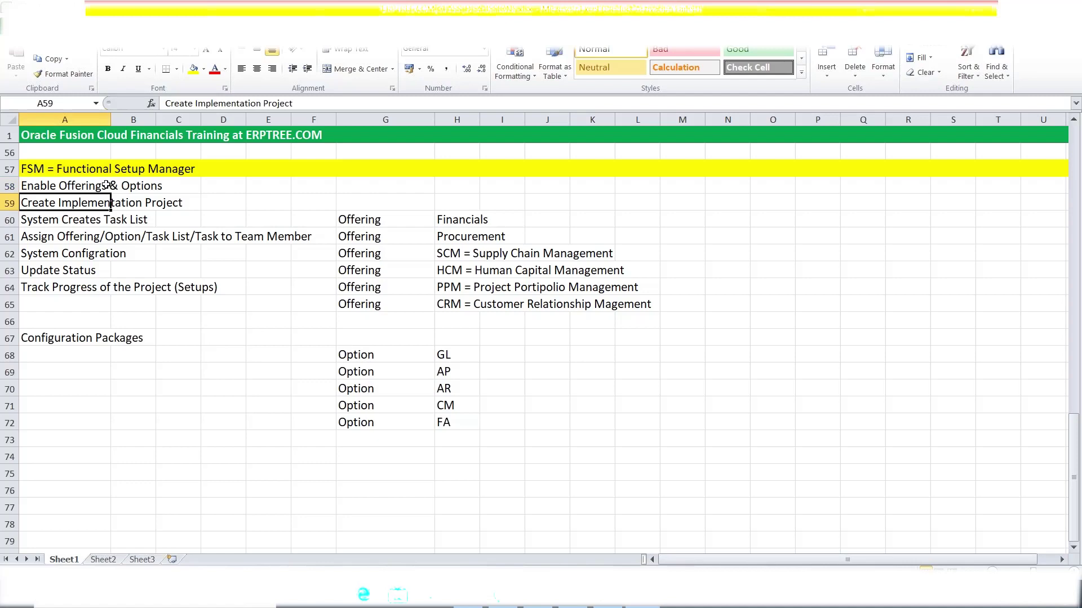
{"action": "left_click", "coordinate": [50, 225]}
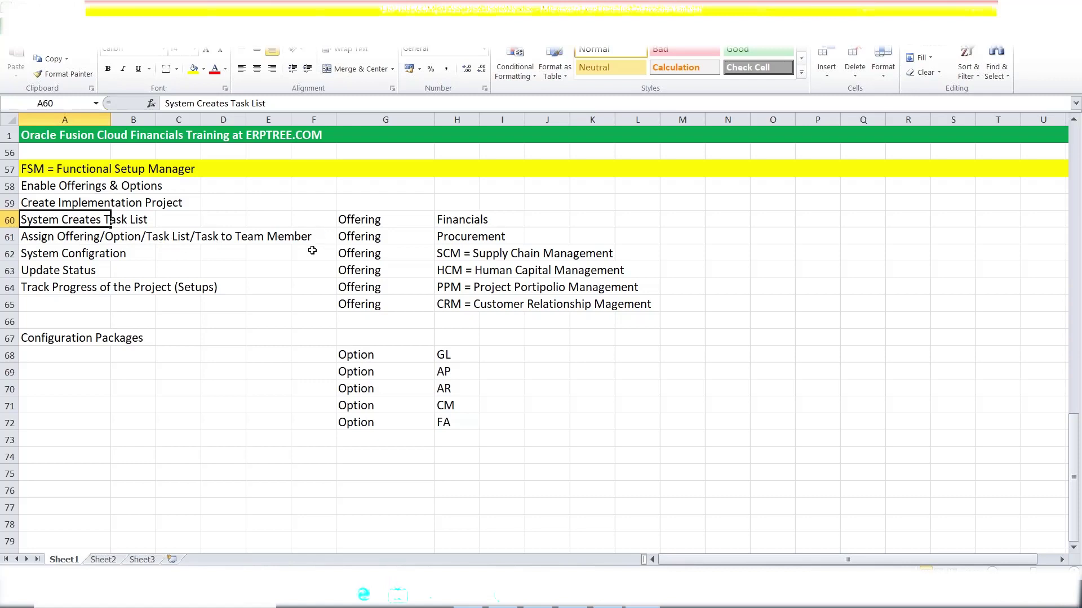
{"action": "left_click", "coordinate": [52, 254]}
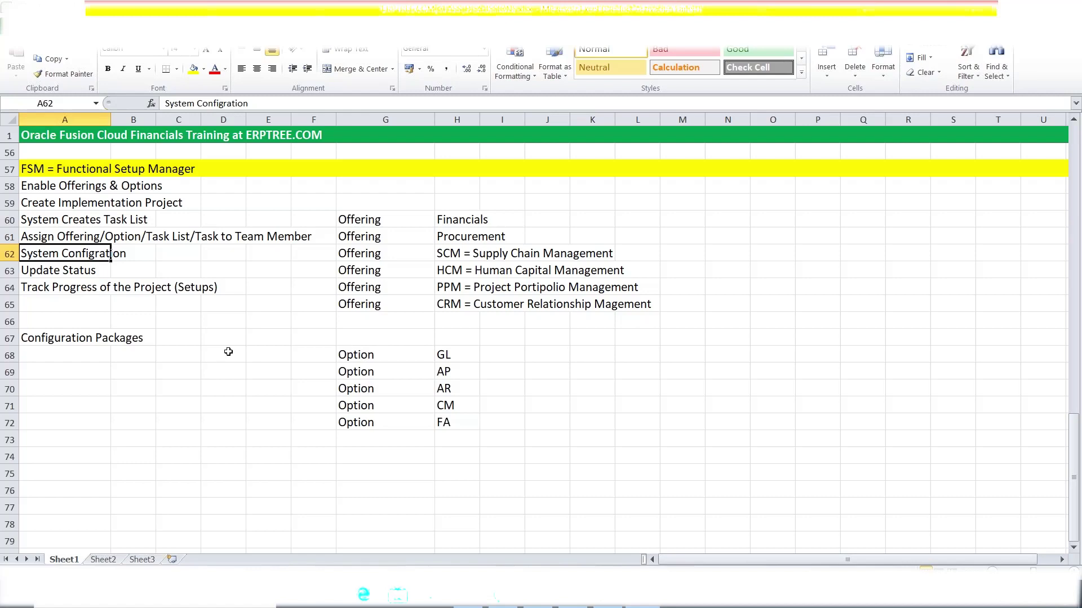
{"action": "key", "text": "Down"}
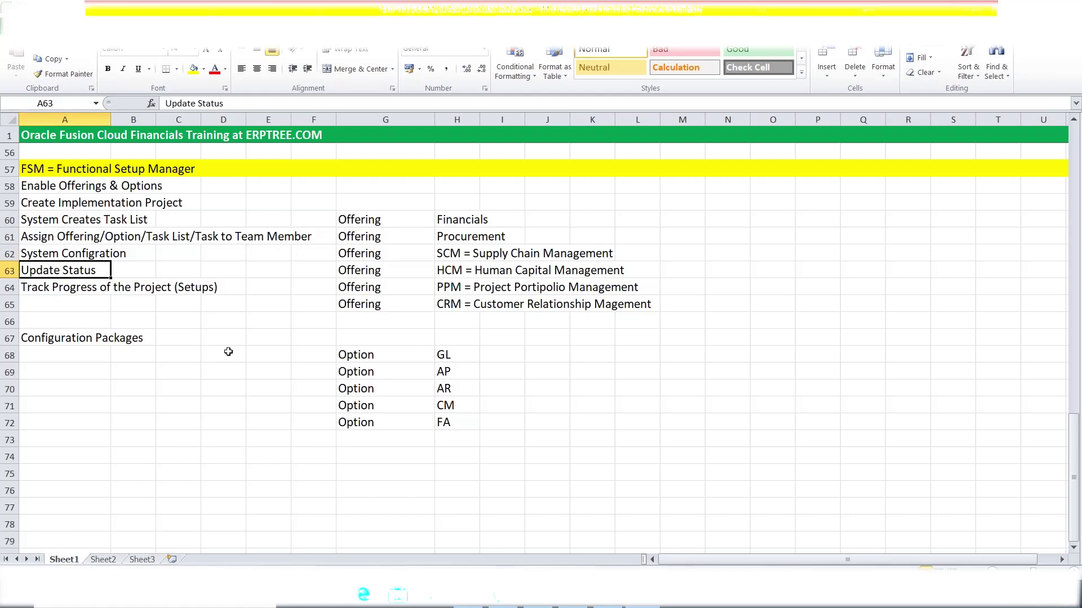
{"action": "left_click", "coordinate": [49, 287]}
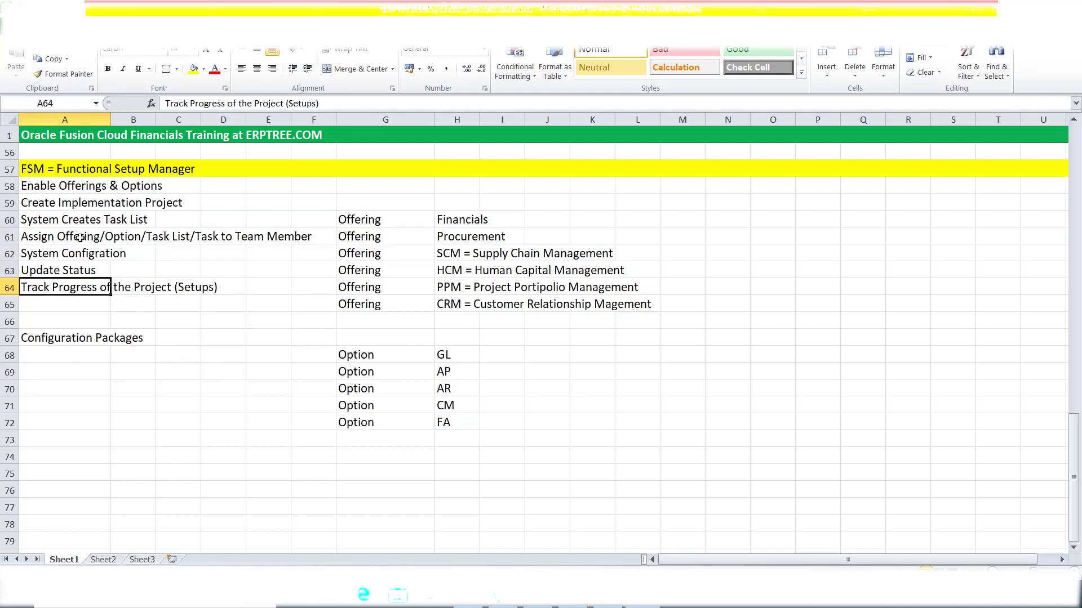
{"action": "left_click", "coordinate": [56, 168]}
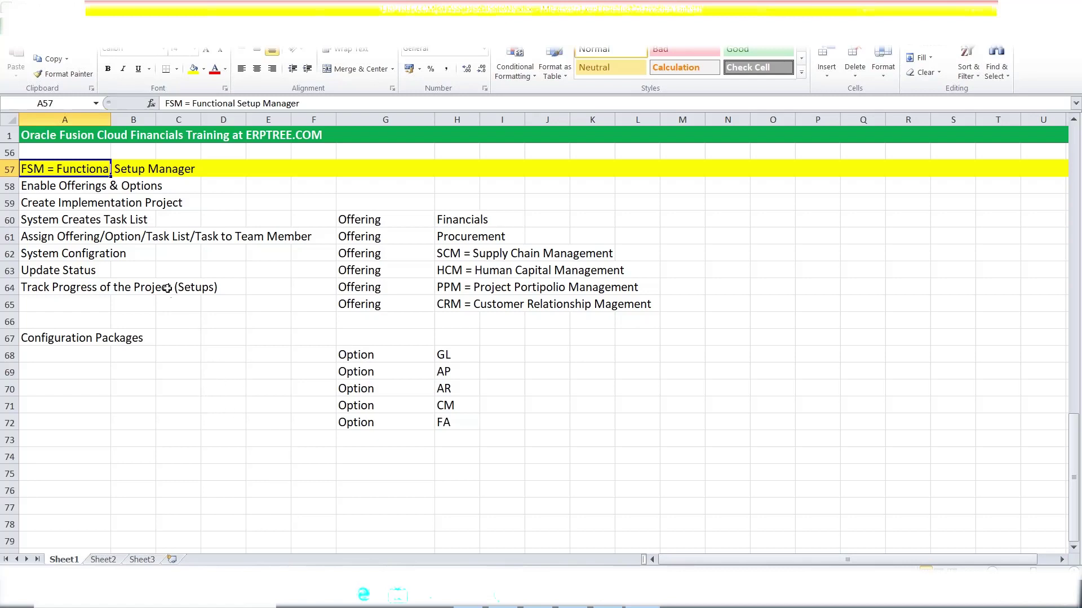
{"action": "left_click", "coordinate": [85, 187]}
{"action": "left_click", "coordinate": [92, 236]}
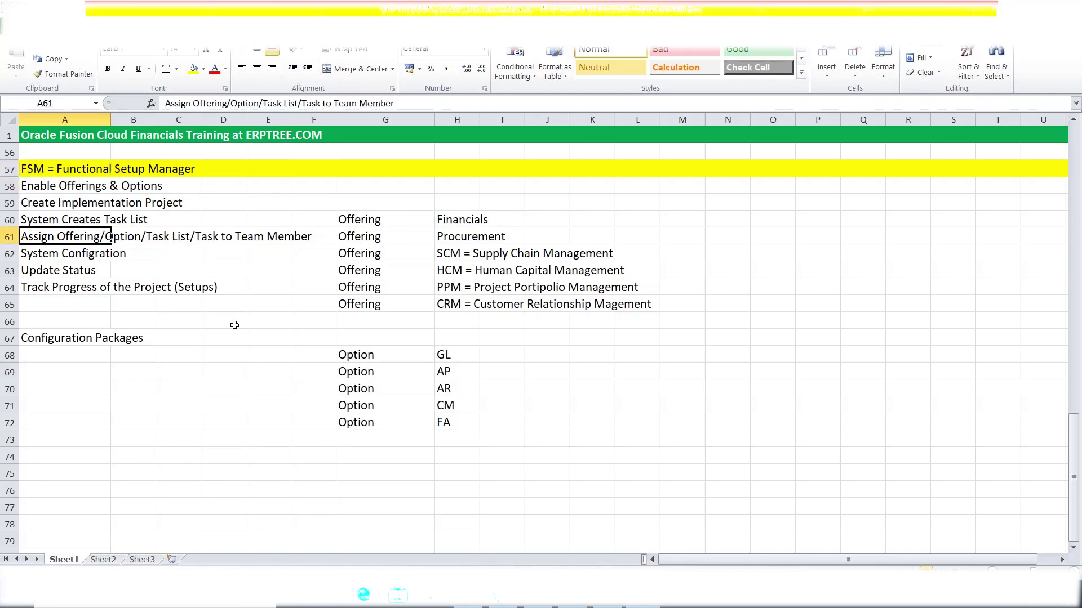
{"action": "double_click", "coordinate": [57, 187]}
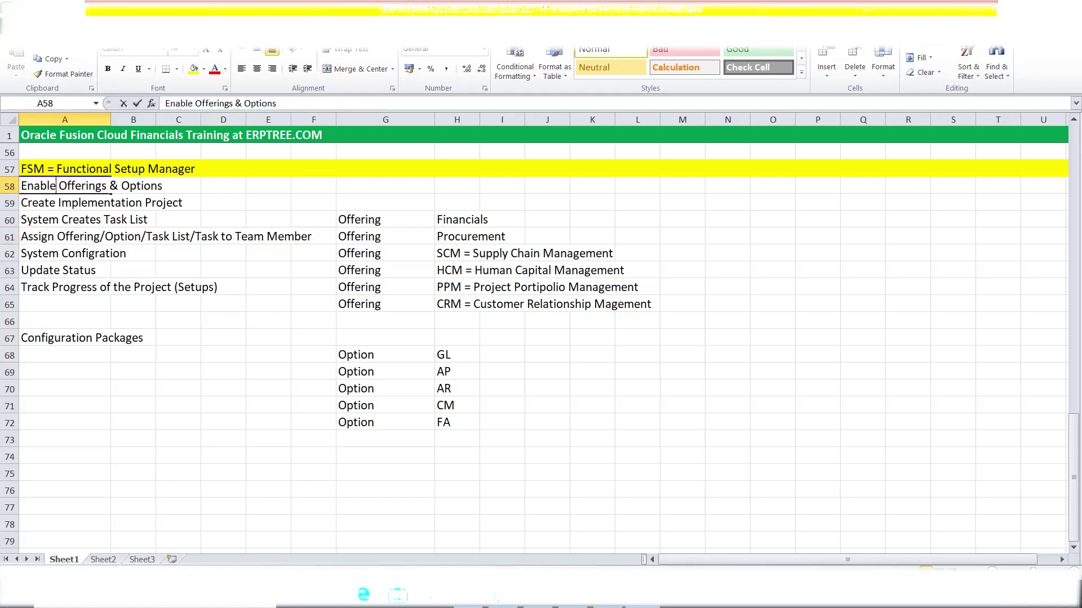
{"action": "left_click_drag", "start_coordinate": [56, 187], "coordinate": [21, 186]}
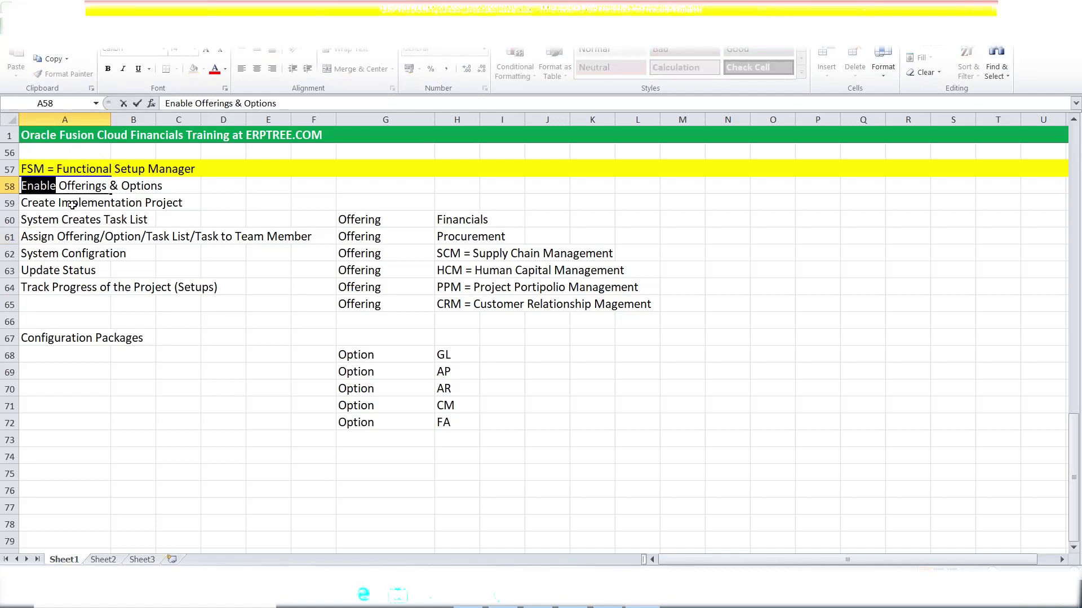
{"action": "left_click", "coordinate": [72, 205]}
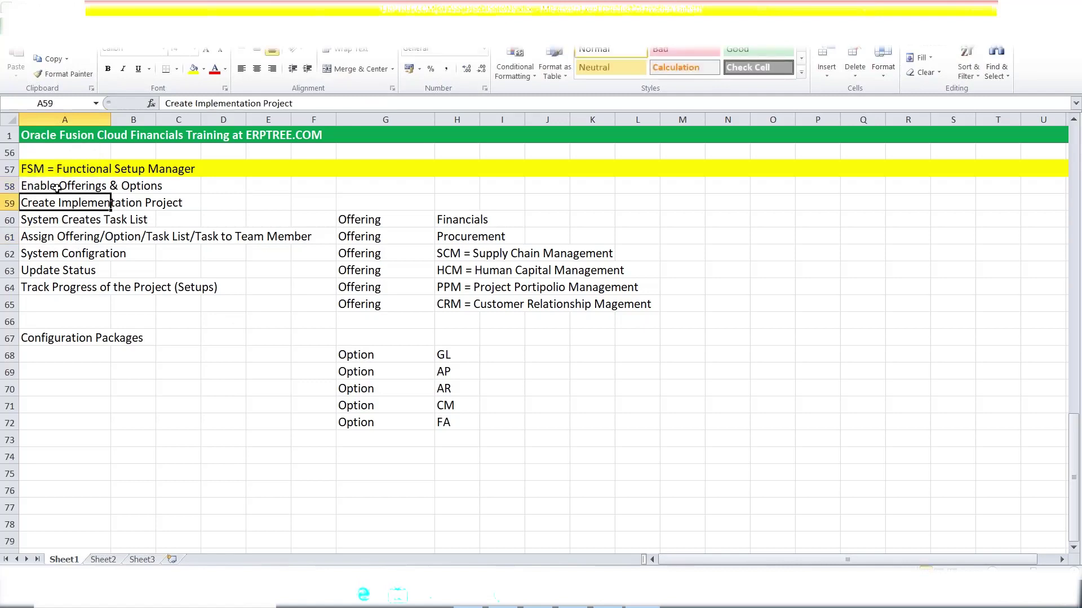
{"action": "left_click", "coordinate": [57, 188]}
{"action": "double_click", "coordinate": [56, 189]}
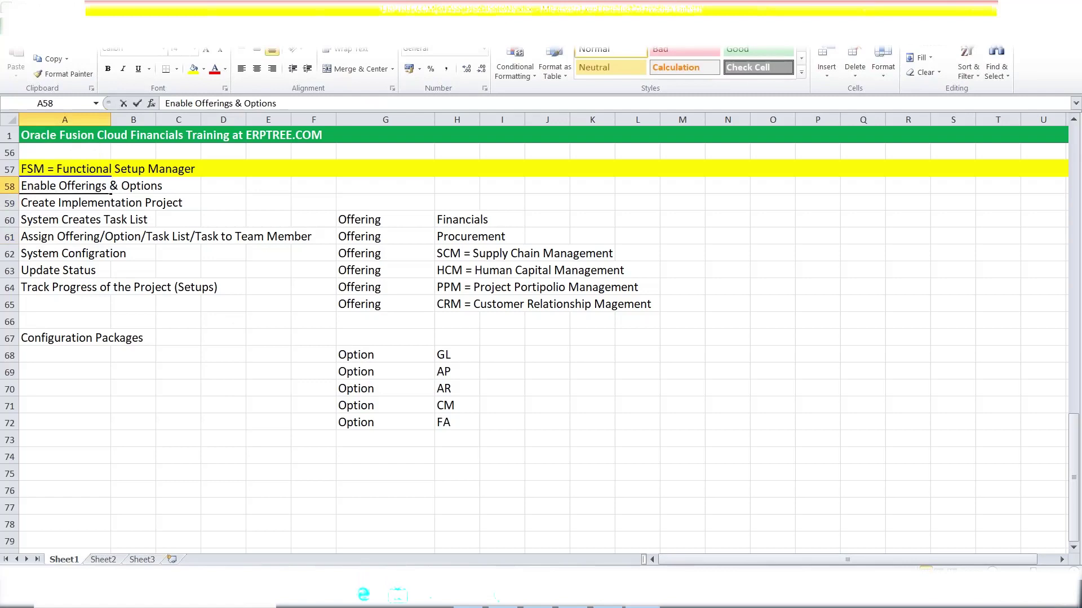
{"action": "left_click", "coordinate": [64, 202]}
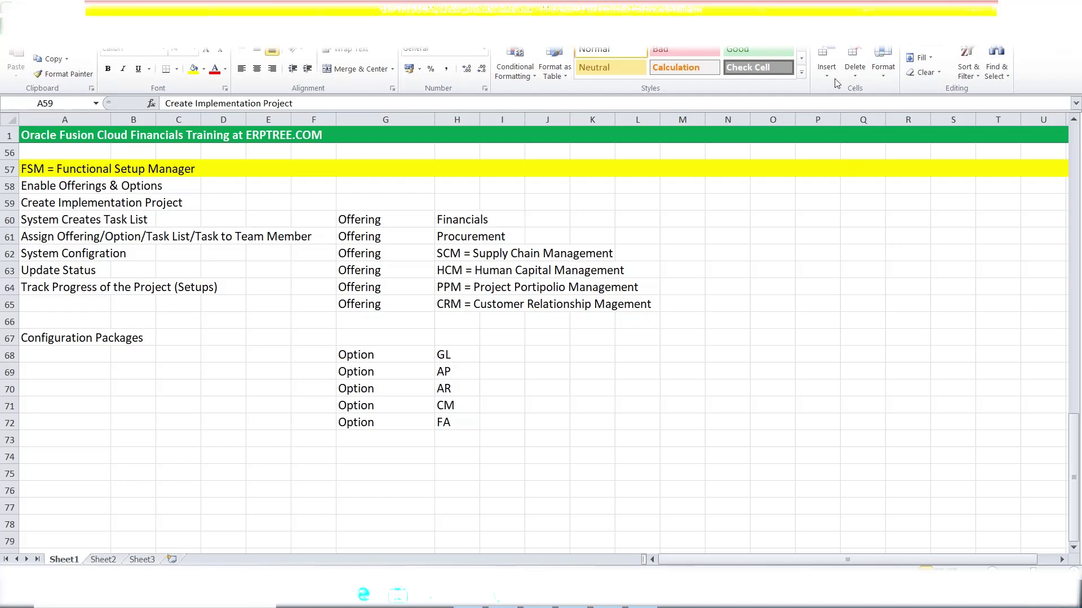
{"action": "left_click", "coordinate": [90, 203]}
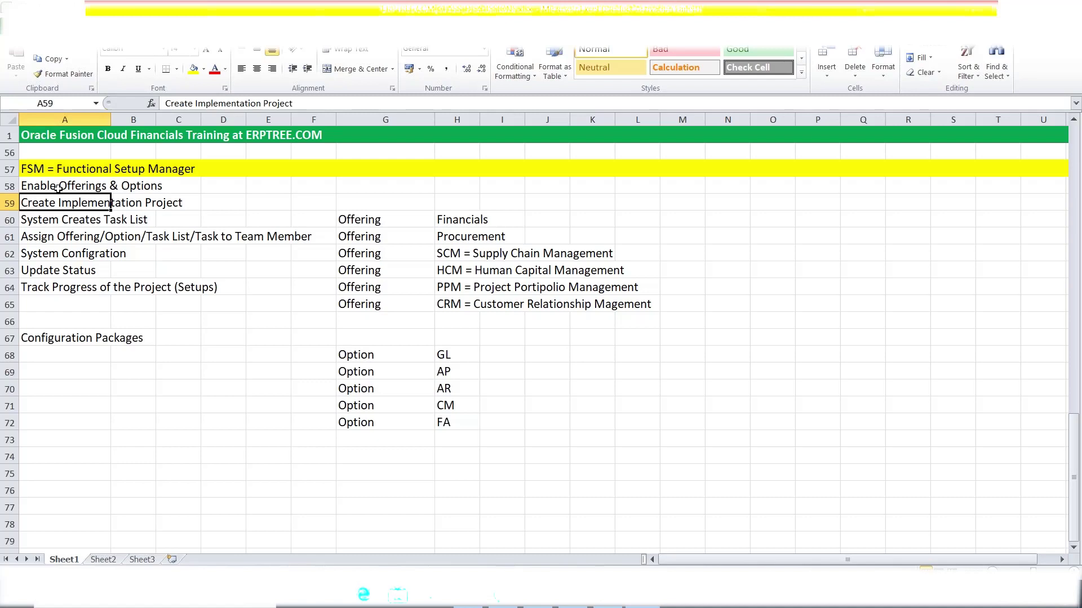
{"action": "left_click", "coordinate": [424, 437]}
In Oracle Fusion, go to Setup and Maintenance from the user menu.
{"action": "key", "text": "alt+Tab"}
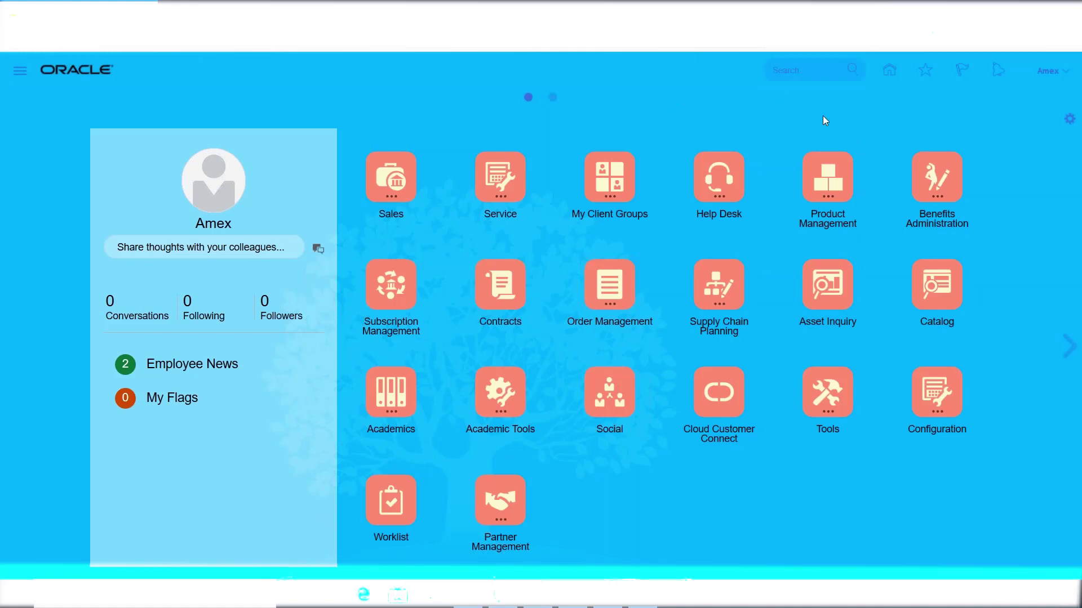
{"action": "left_click", "coordinate": [1048, 69]}
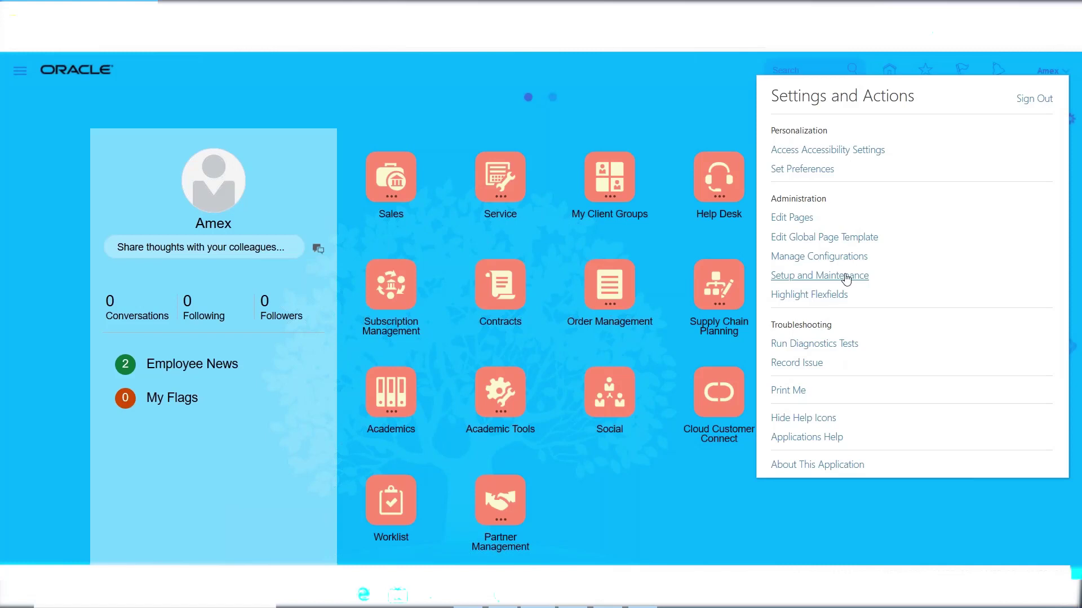
{"action": "left_click", "coordinate": [845, 276]}
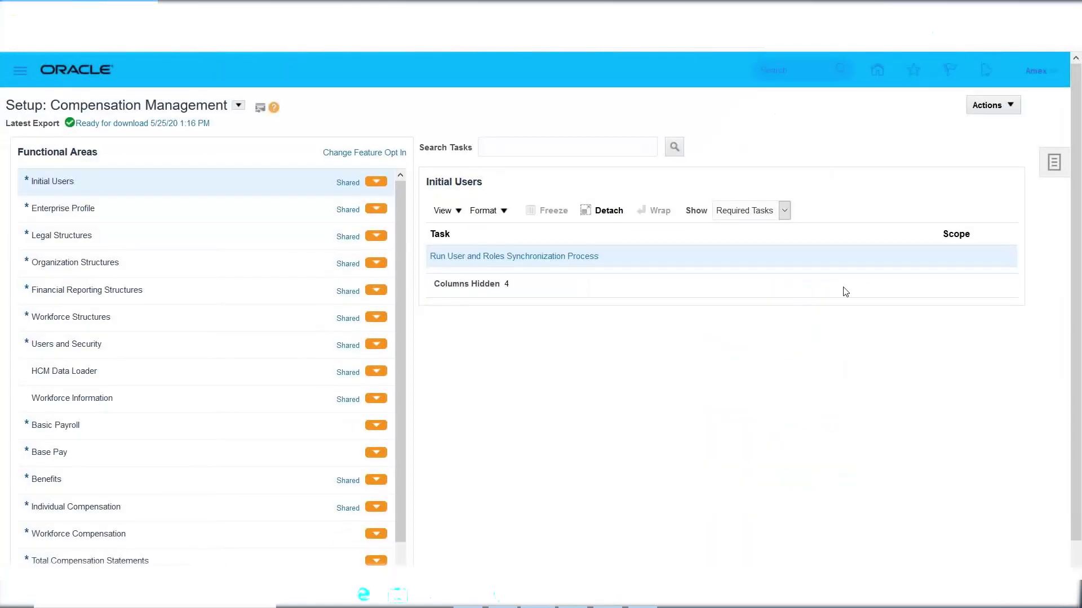
Show the Compensation Management page's Actions menu, which includes Go to Offerings.
{"action": "left_click", "coordinate": [1053, 163]}
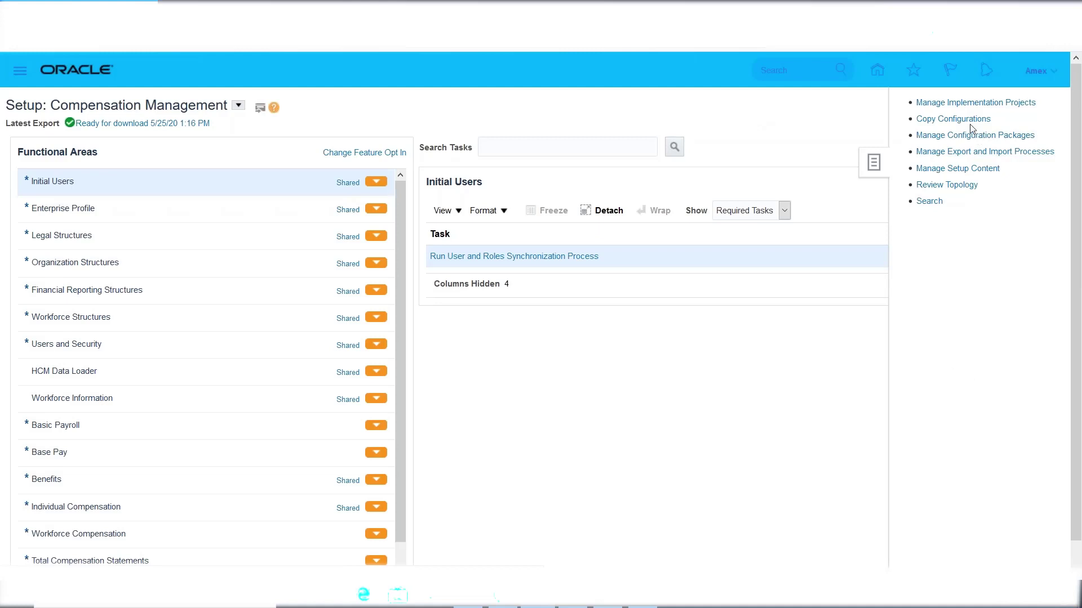
{"action": "left_click", "coordinate": [780, 120]}
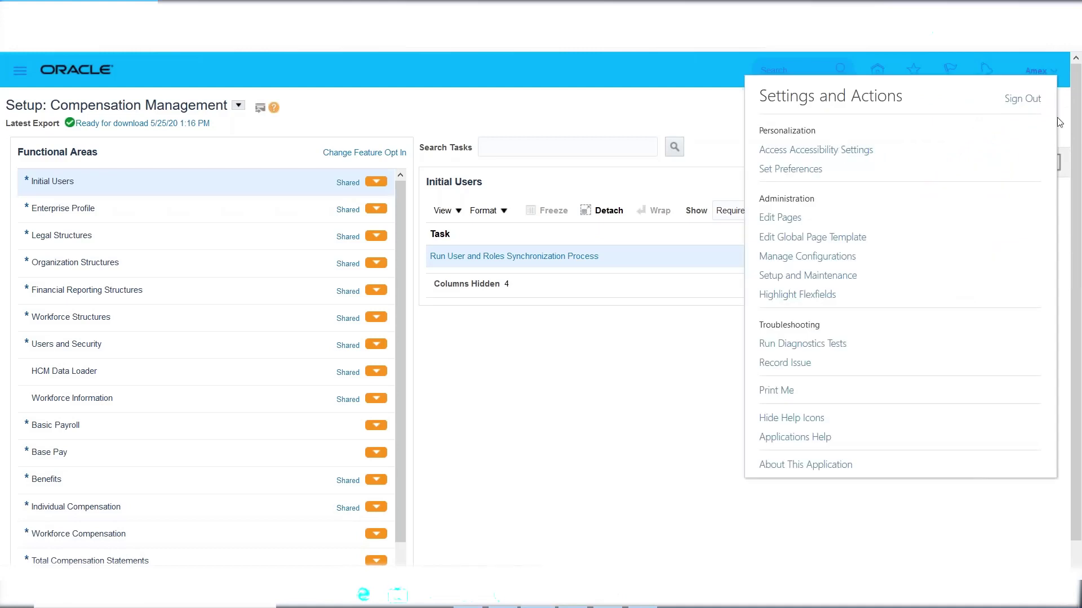
{"action": "left_click", "coordinate": [814, 277]}
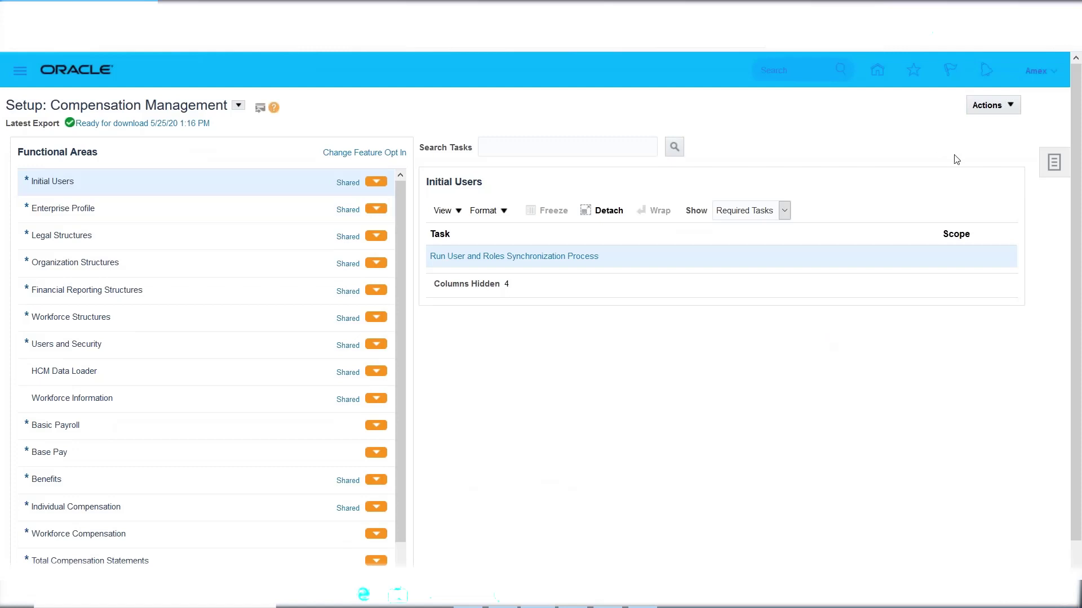
{"action": "left_click", "coordinate": [998, 109]}
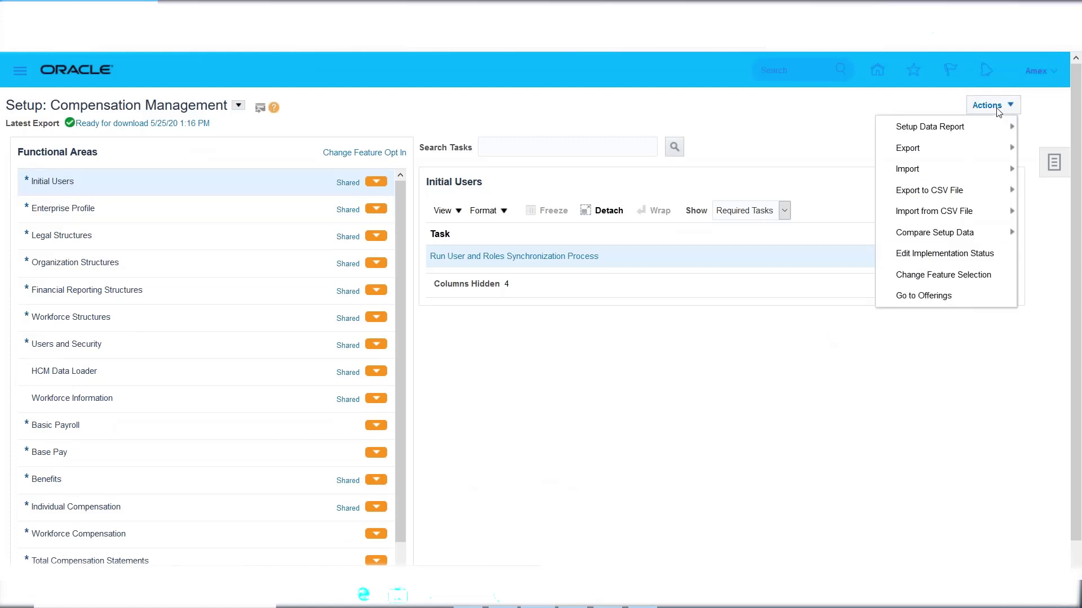
Go to Offerings and select the Financials offering to show its details.
{"action": "left_click", "coordinate": [950, 296]}
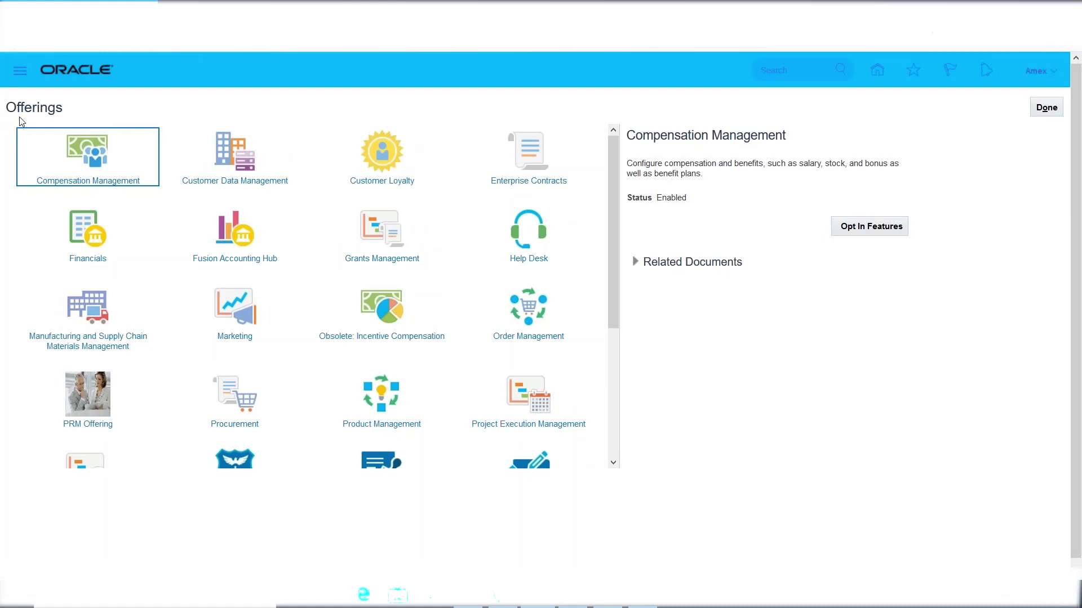
{"action": "left_click_drag", "start_coordinate": [614, 243], "coordinate": [621, 216]}
{"action": "left_click", "coordinate": [79, 235]}
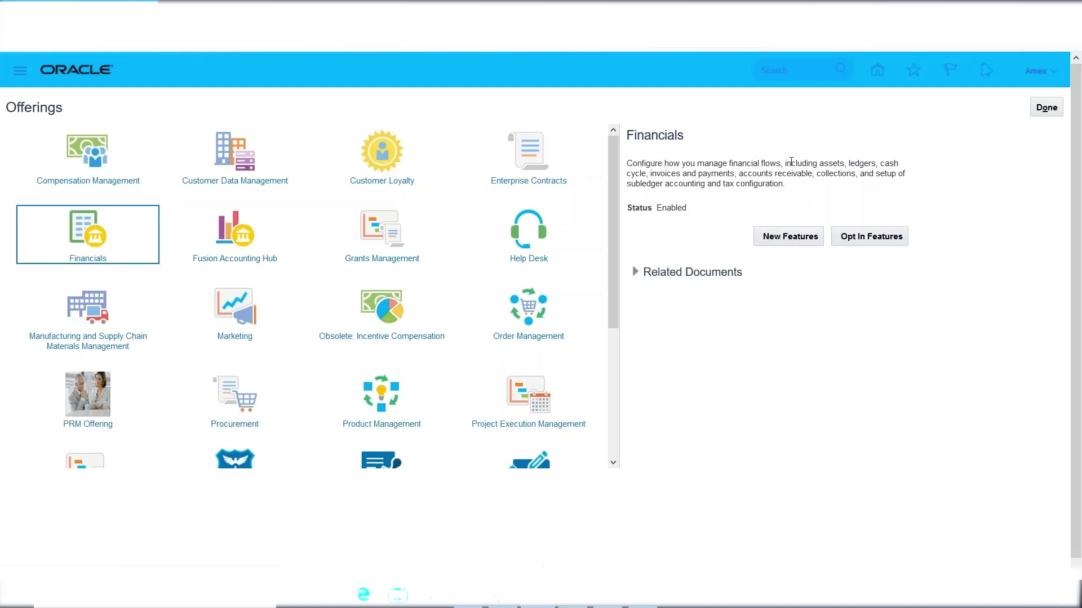
Highlight parts of the Financials description, including the word 'collections'.
{"action": "left_click_drag", "start_coordinate": [845, 160], "coordinate": [734, 178]}
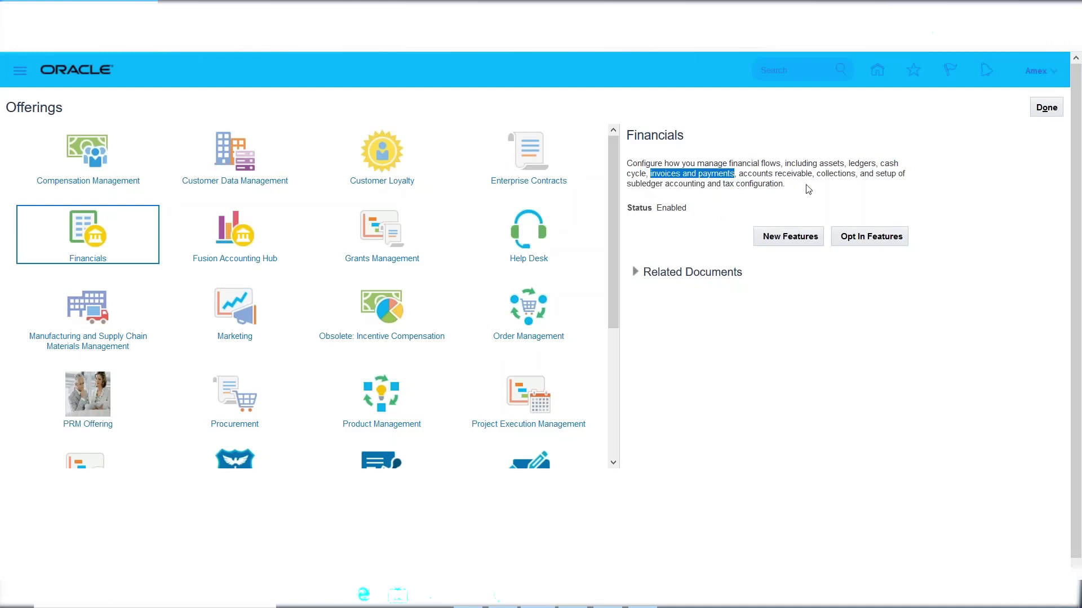
{"action": "left_click_drag", "start_coordinate": [816, 175], "coordinate": [855, 175]}
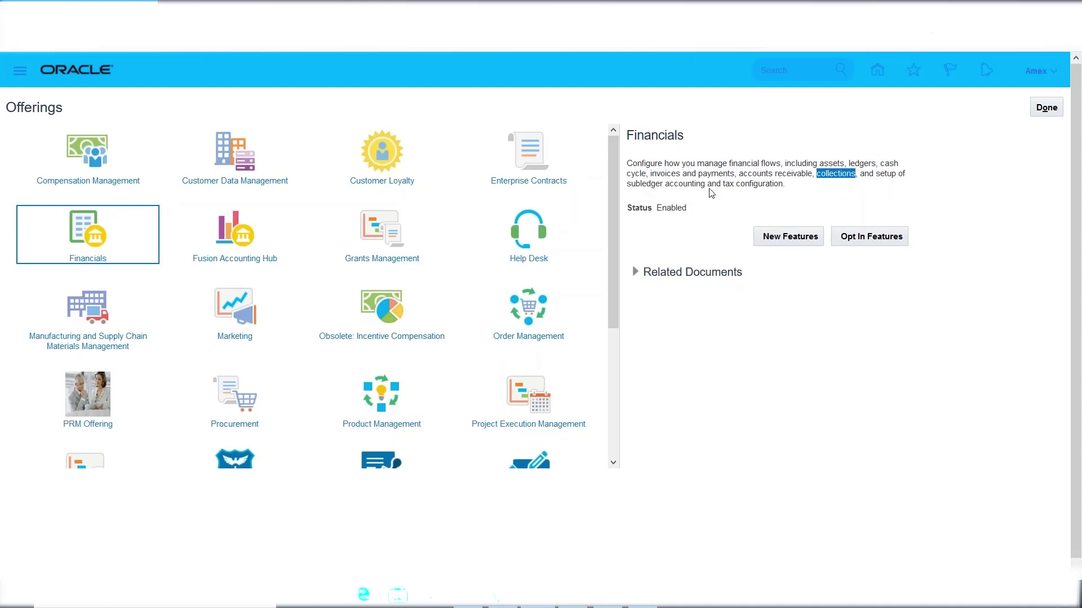
{"action": "left_click_drag", "start_coordinate": [791, 189], "coordinate": [632, 164]}
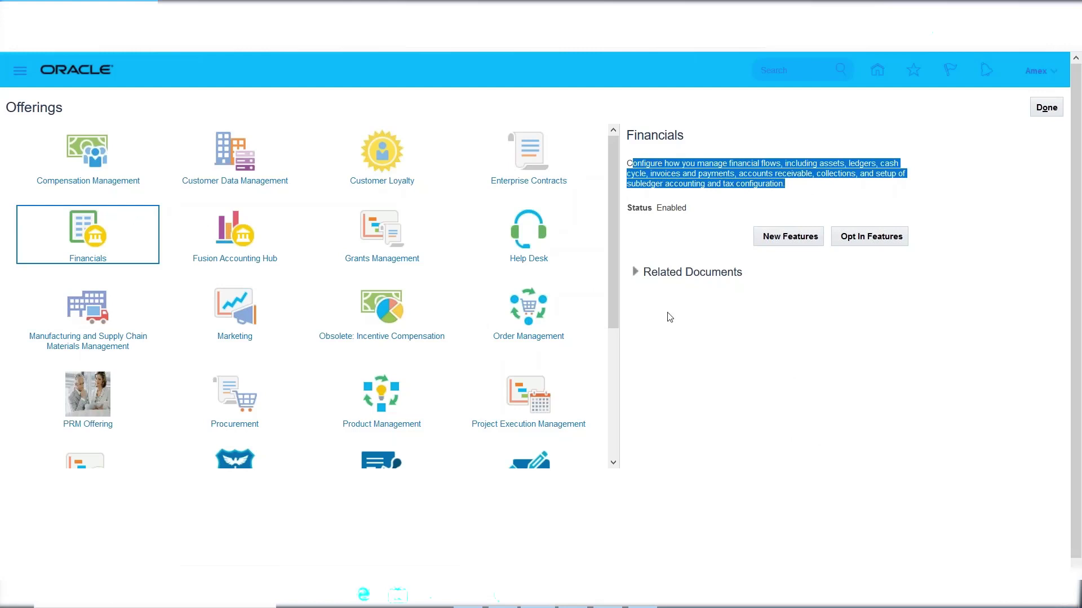
Expand Financials Related Documents and highlight the Associated Features and Setup Task Lists names.
{"action": "left_click", "coordinate": [635, 272]}
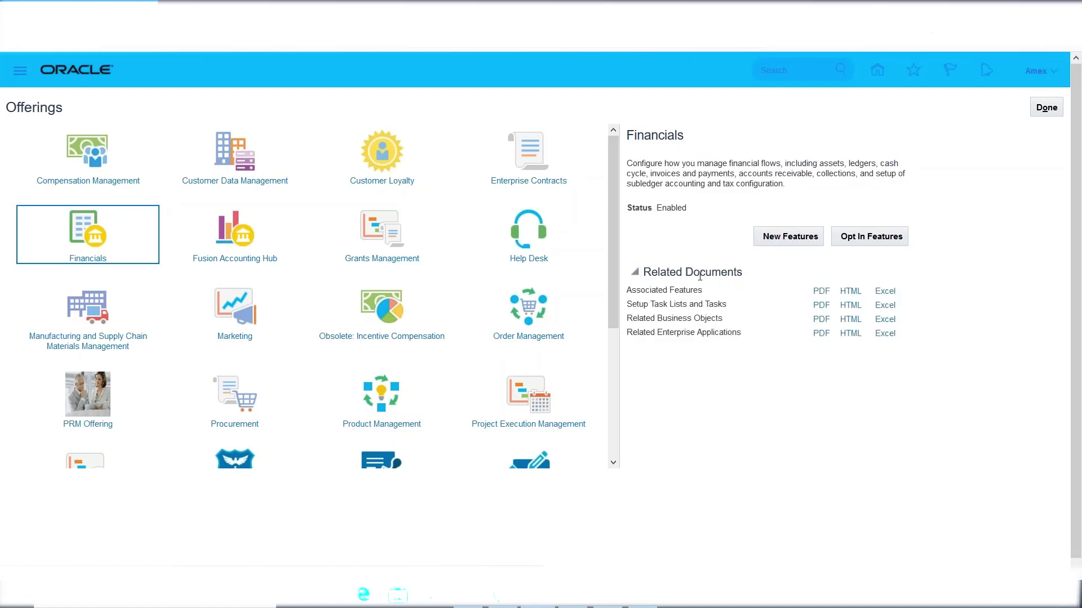
{"action": "double_click", "coordinate": [672, 134]}
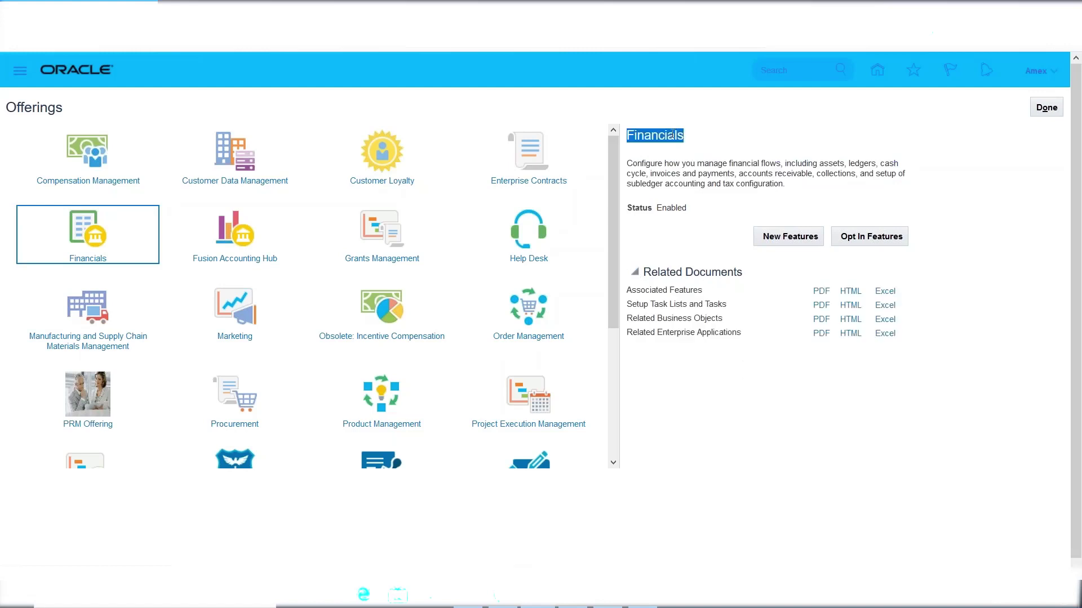
{"action": "triple_click", "coordinate": [654, 290]}
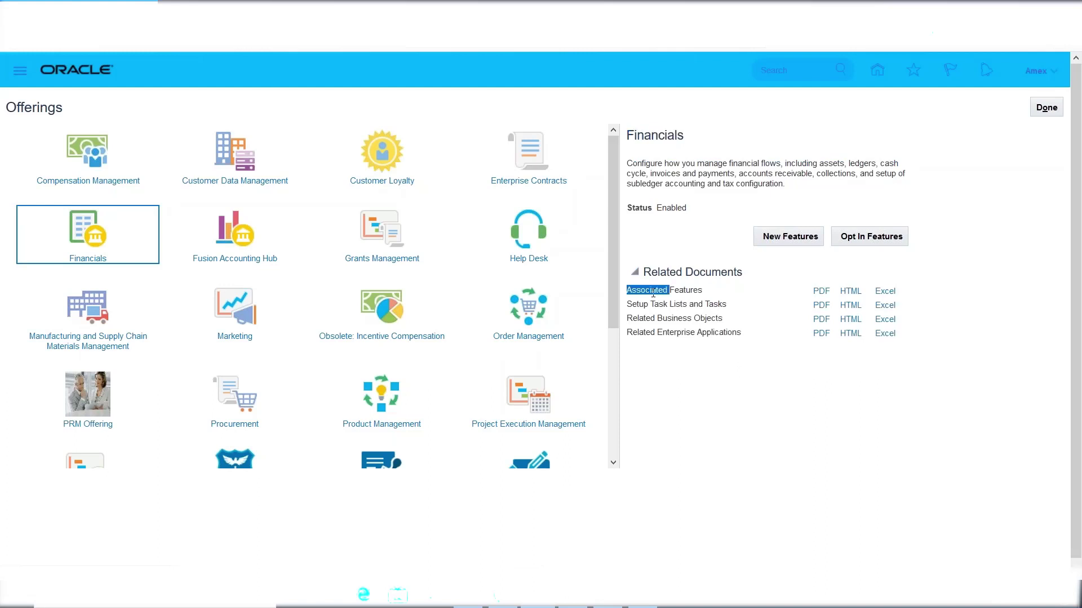
{"action": "triple_click", "coordinate": [656, 304]}
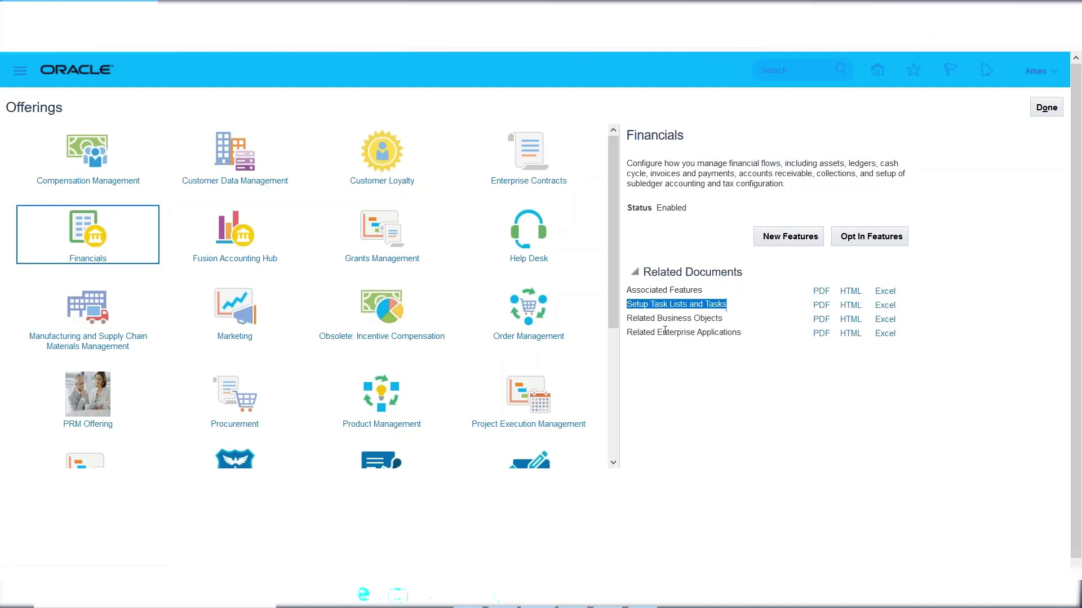
{"action": "triple_click", "coordinate": [661, 319]}
Highlight the Related Business Objects, Related Enterprise Applications and Associated Features document names.
{"action": "double_click", "coordinate": [685, 332]}
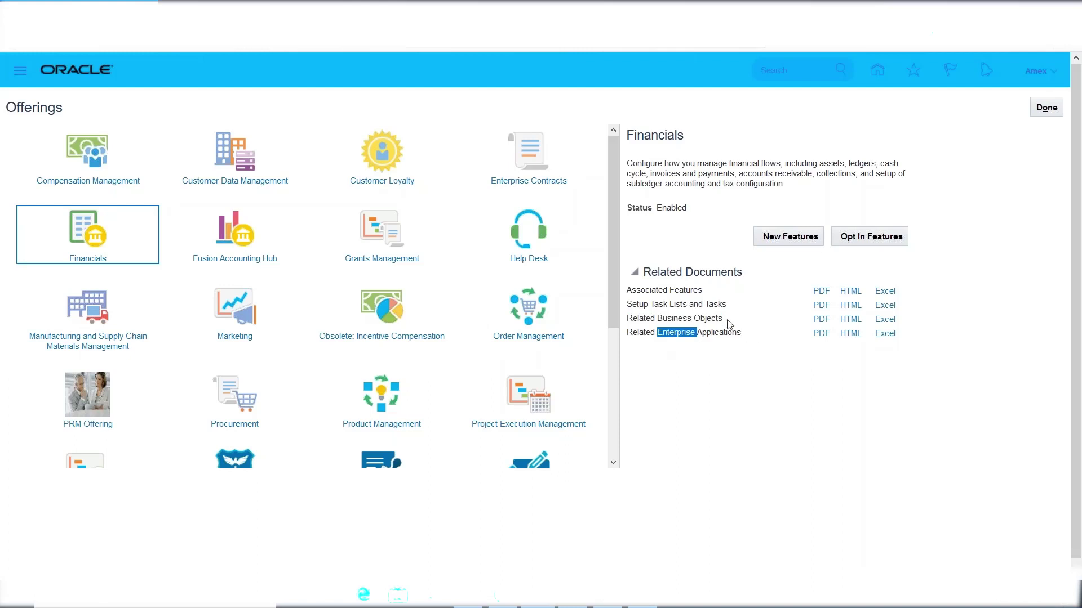
{"action": "triple_click", "coordinate": [708, 320]}
{"action": "triple_click", "coordinate": [723, 334]}
{"action": "double_click", "coordinate": [651, 290]}
{"action": "triple_click", "coordinate": [652, 290]}
{"action": "triple_click", "coordinate": [665, 303]}
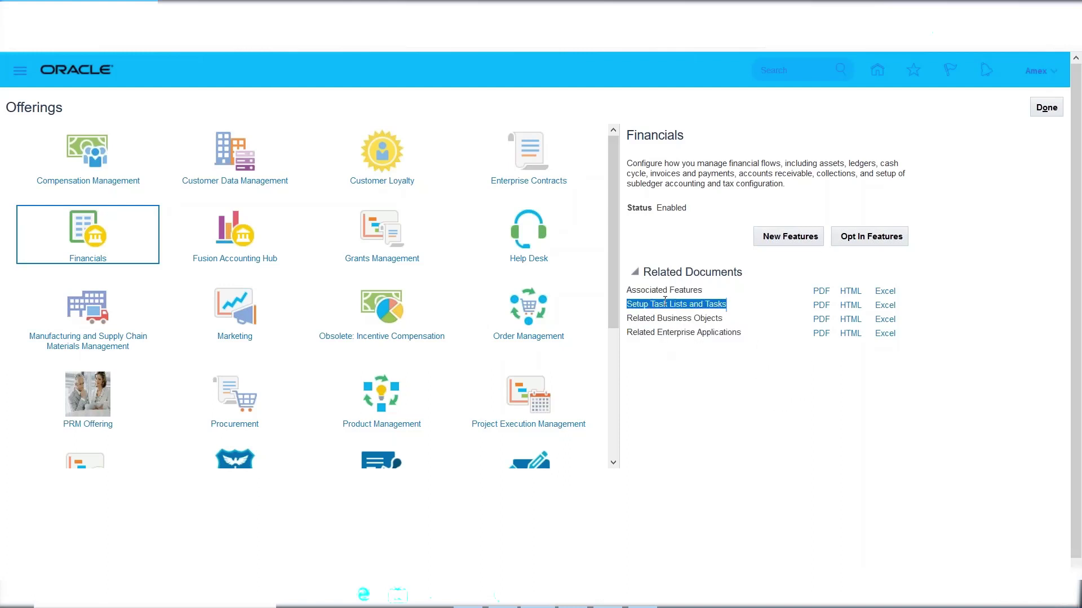
{"action": "triple_click", "coordinate": [653, 291]}
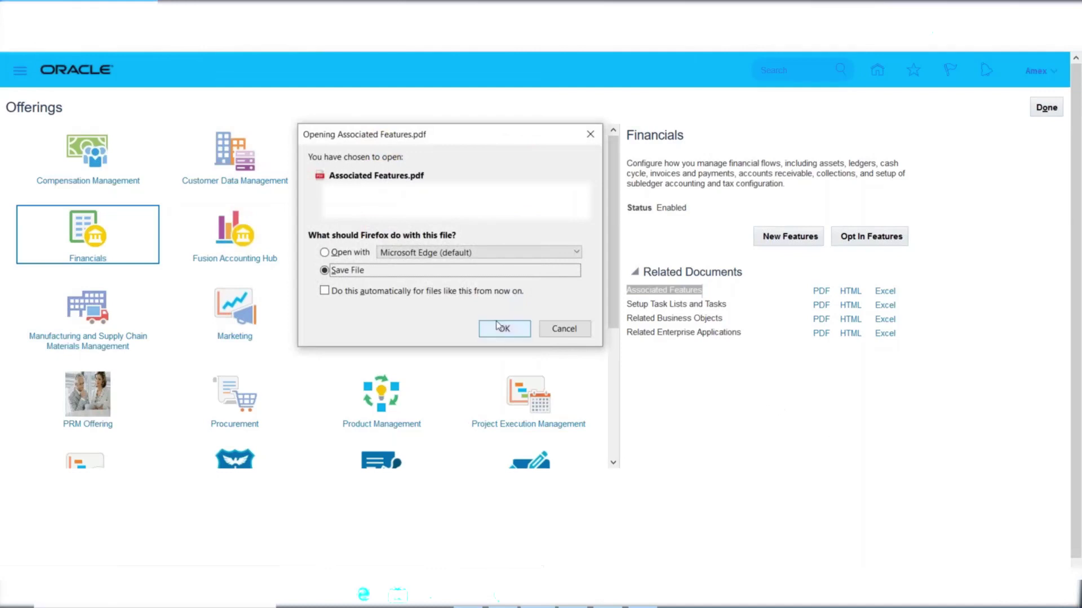
Save Associated Features.pdf and open it from the Firefox downloads panel.
{"action": "left_click", "coordinate": [505, 330]}
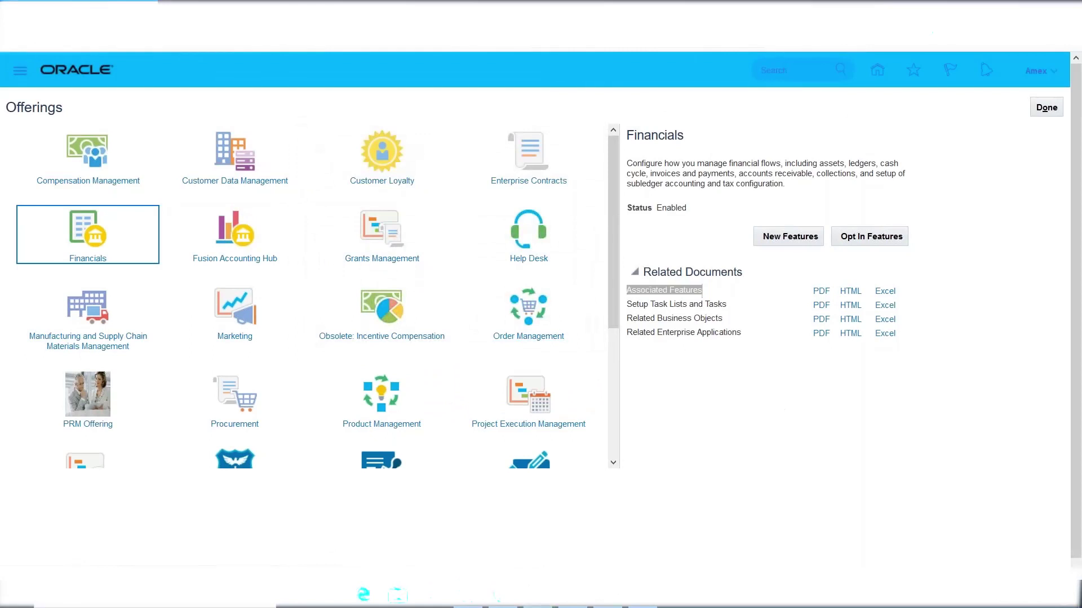
{"action": "left_click", "coordinate": [648, 81]}
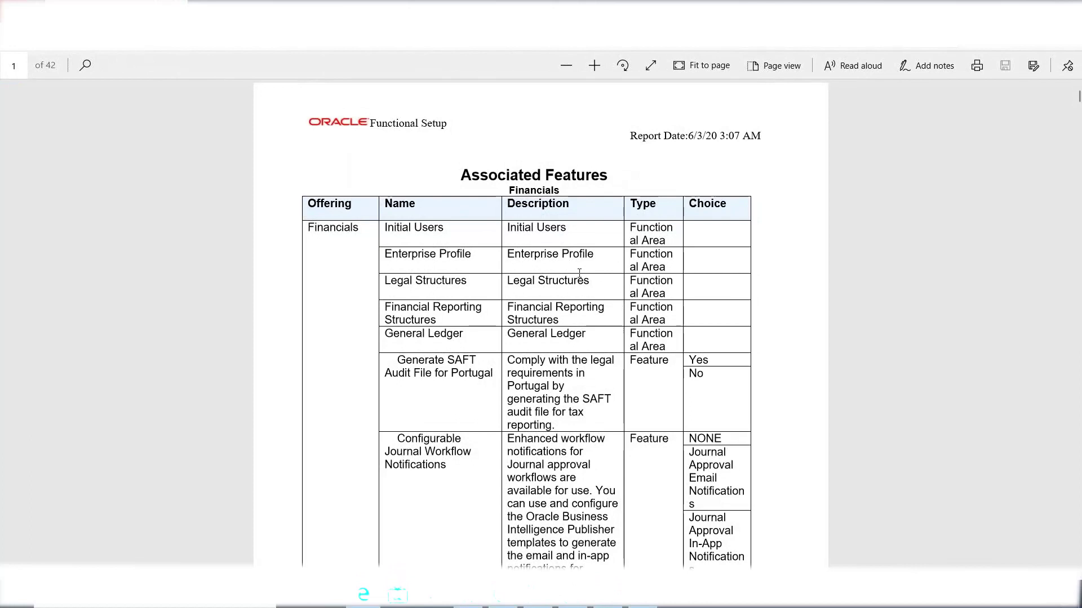
Scroll into the Associated Features report and highlight the word 'Approve'.
{"action": "scroll", "coordinate": [579, 273], "scroll_direction": "down", "scroll_amount": 15}
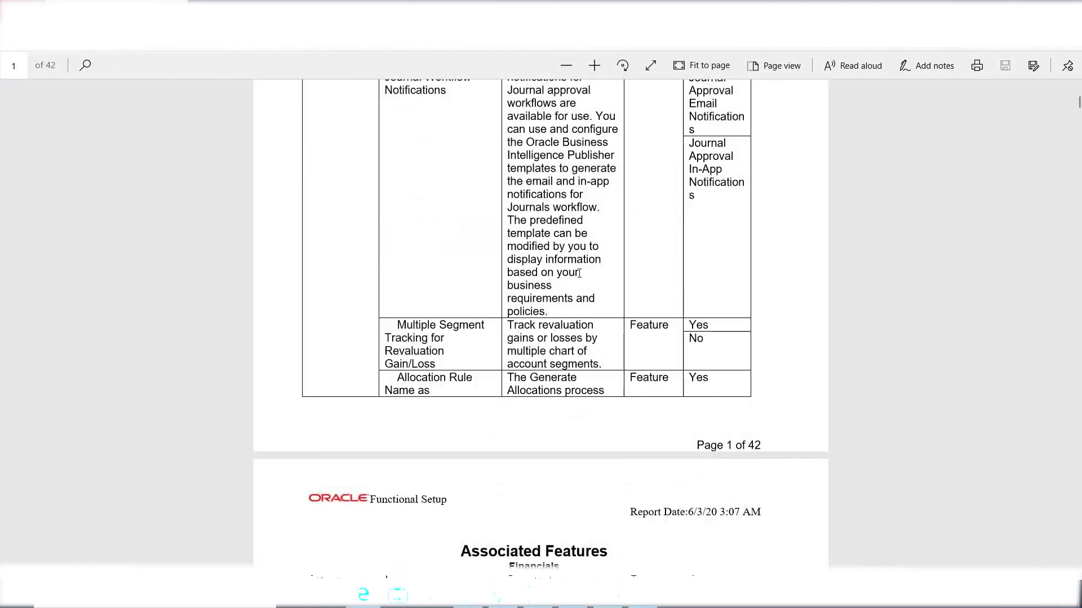
{"action": "scroll", "coordinate": [580, 274], "scroll_direction": "down", "scroll_amount": 15}
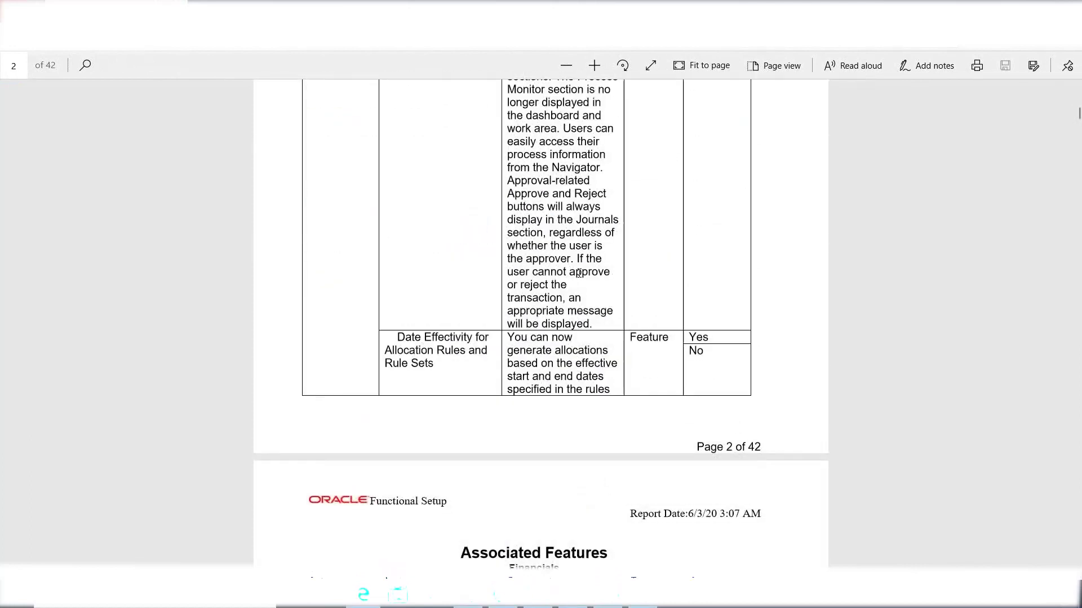
{"action": "scroll", "coordinate": [541, 324], "scroll_direction": "down", "scroll_amount": 15}
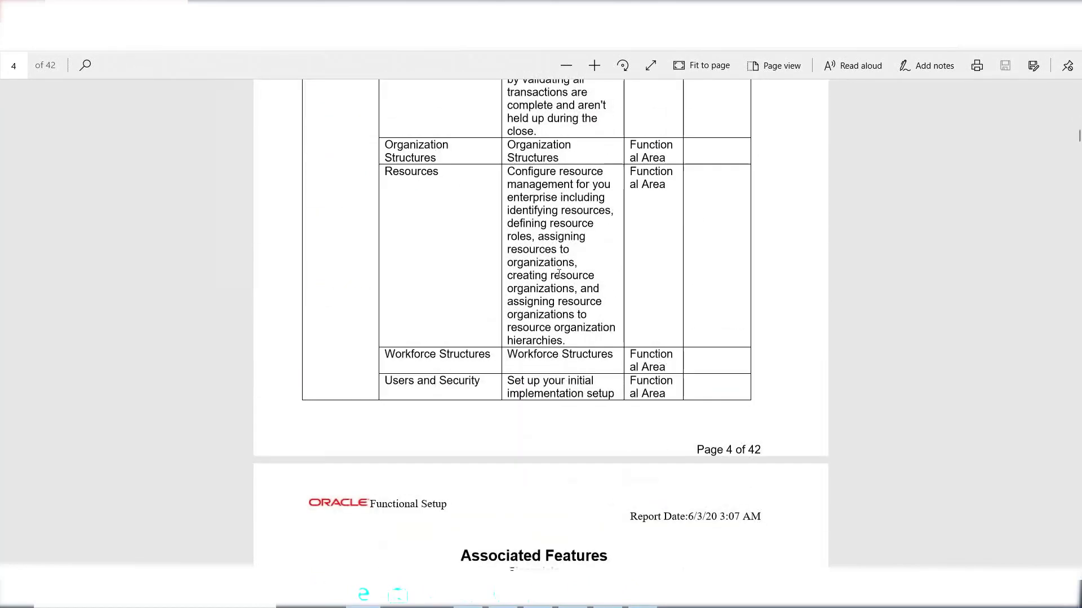
{"action": "scroll", "coordinate": [571, 416], "scroll_direction": "down", "scroll_amount": 7}
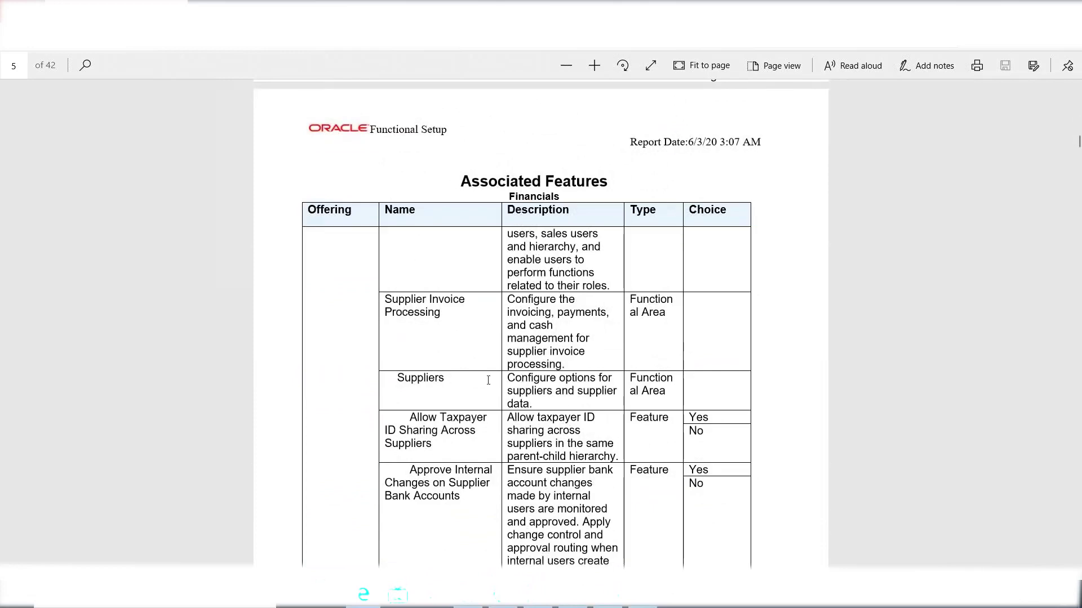
{"action": "scroll", "coordinate": [599, 362], "scroll_direction": "down", "scroll_amount": 8}
{"action": "scroll", "coordinate": [432, 208], "scroll_direction": "up", "scroll_amount": 4}
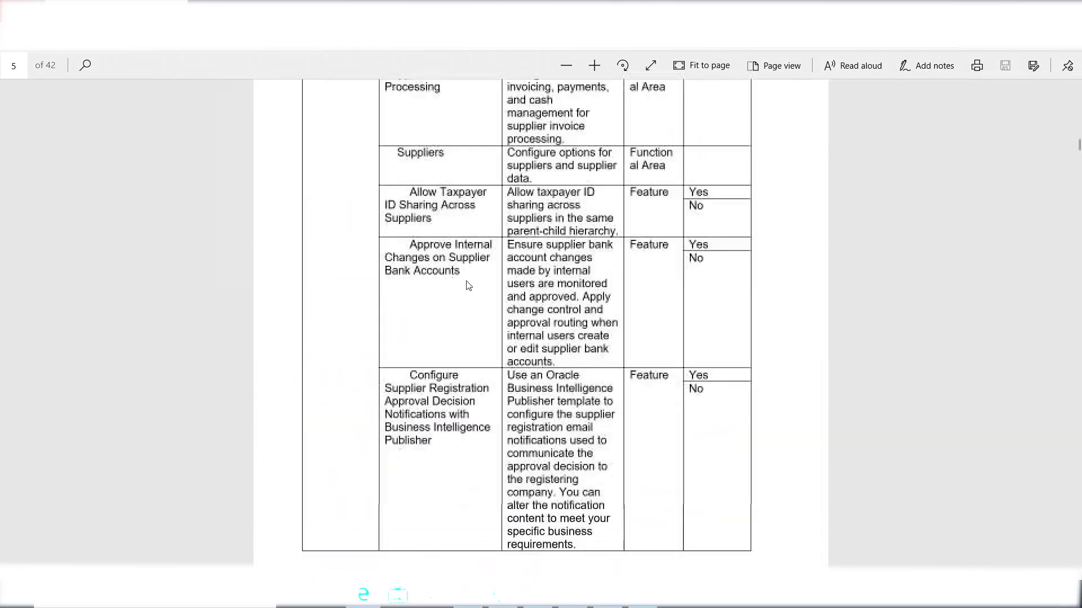
{"action": "double_click", "coordinate": [430, 250]}
Read on through the Associated Features report down to page 25.
{"action": "scroll", "coordinate": [613, 405], "scroll_direction": "down", "scroll_amount": 10}
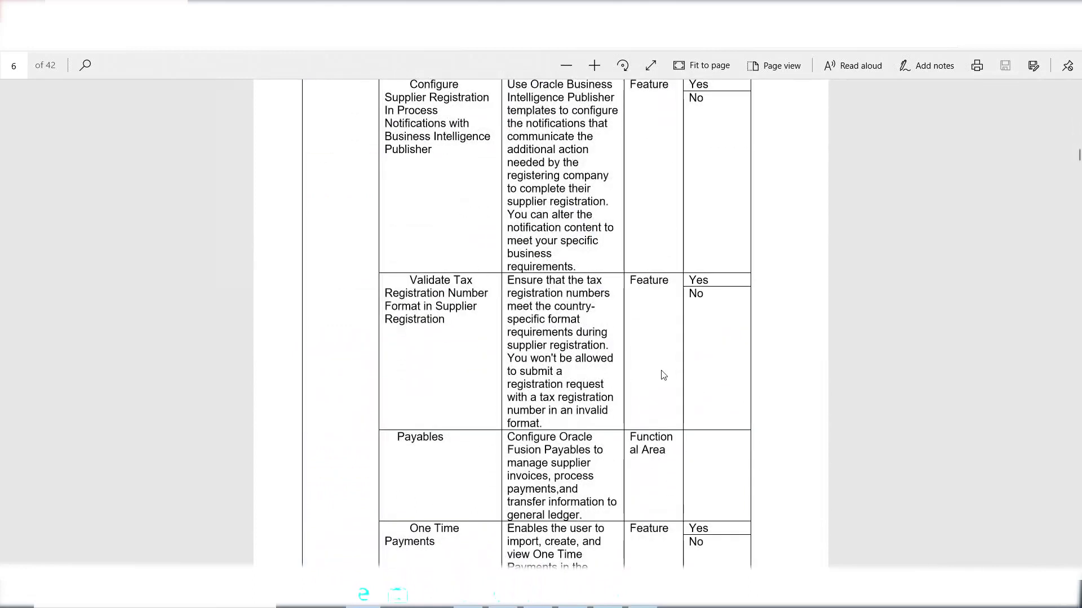
{"action": "scroll", "coordinate": [501, 273], "scroll_direction": "down", "scroll_amount": 4}
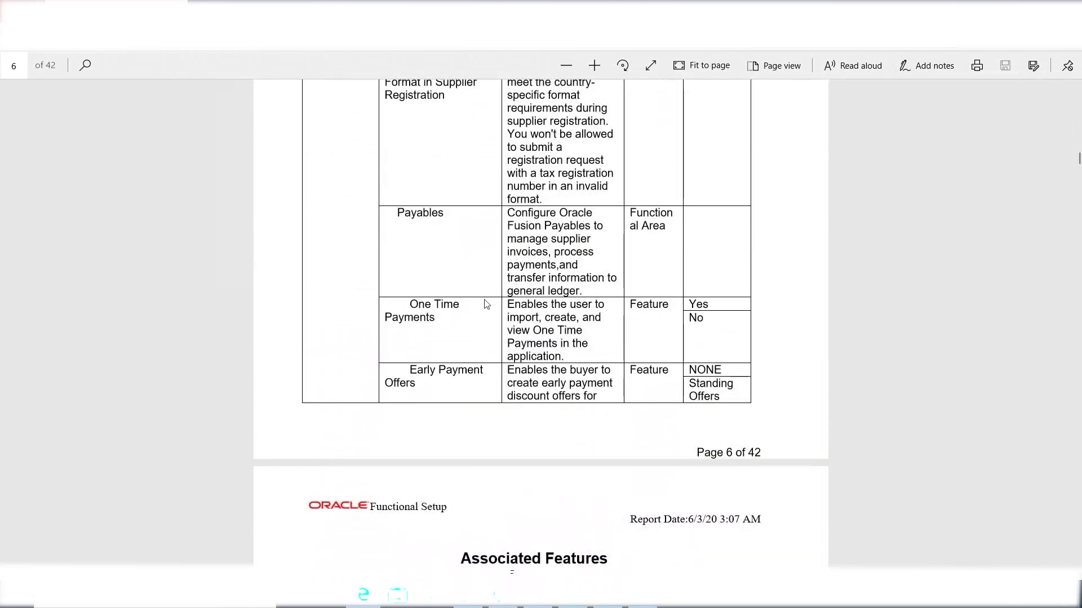
{"action": "scroll", "coordinate": [507, 361], "scroll_direction": "down", "scroll_amount": 8}
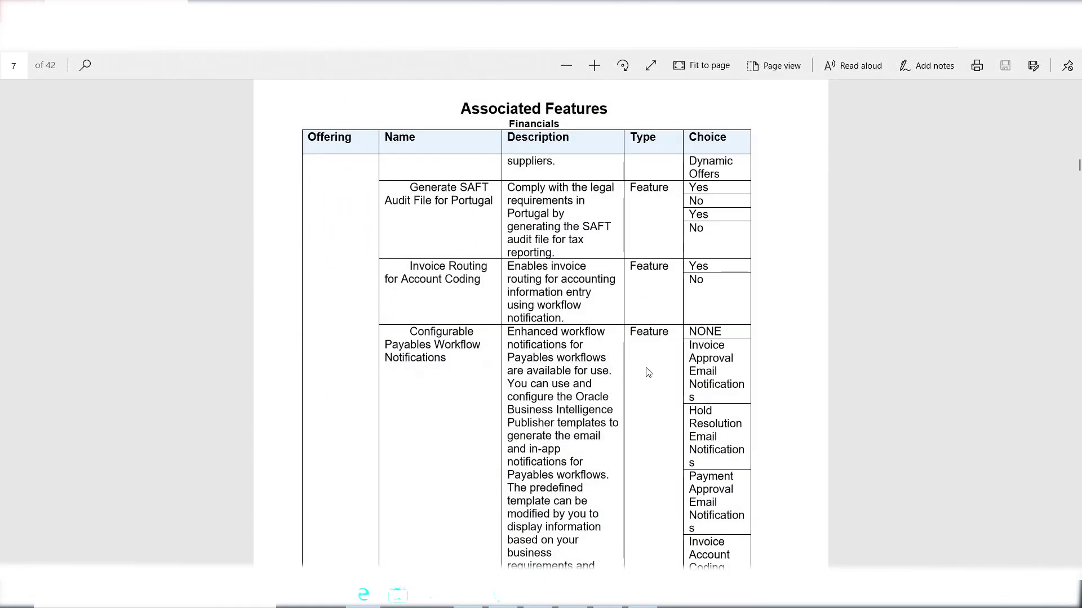
{"action": "scroll", "coordinate": [647, 372], "scroll_direction": "down", "scroll_amount": 10}
{"action": "scroll", "coordinate": [541, 324], "scroll_direction": "down", "scroll_amount": 7}
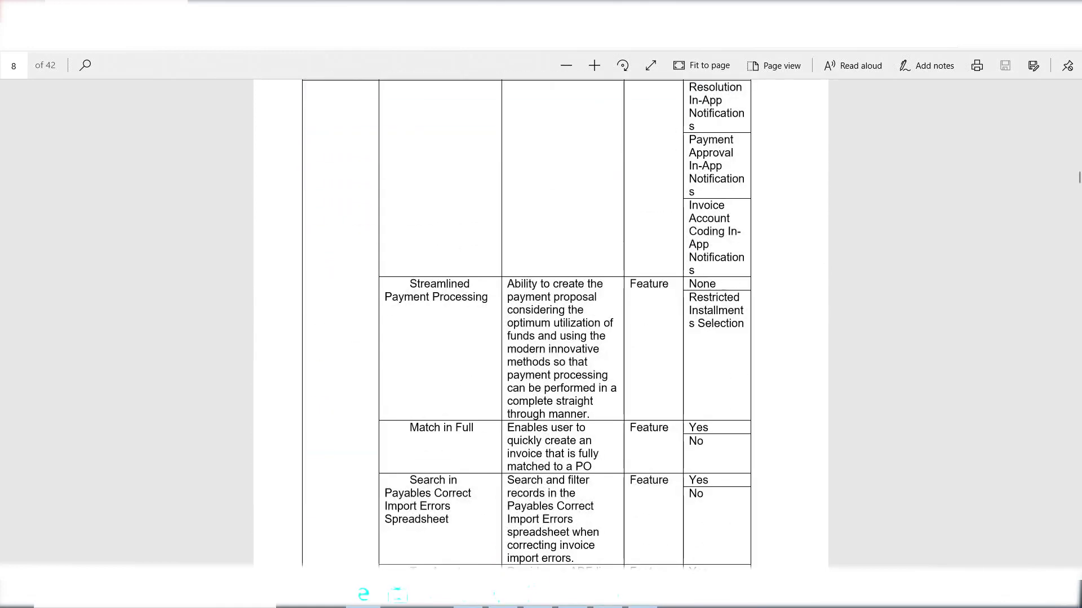
{"action": "scroll", "coordinate": [369, 190], "scroll_direction": "down", "scroll_amount": 7}
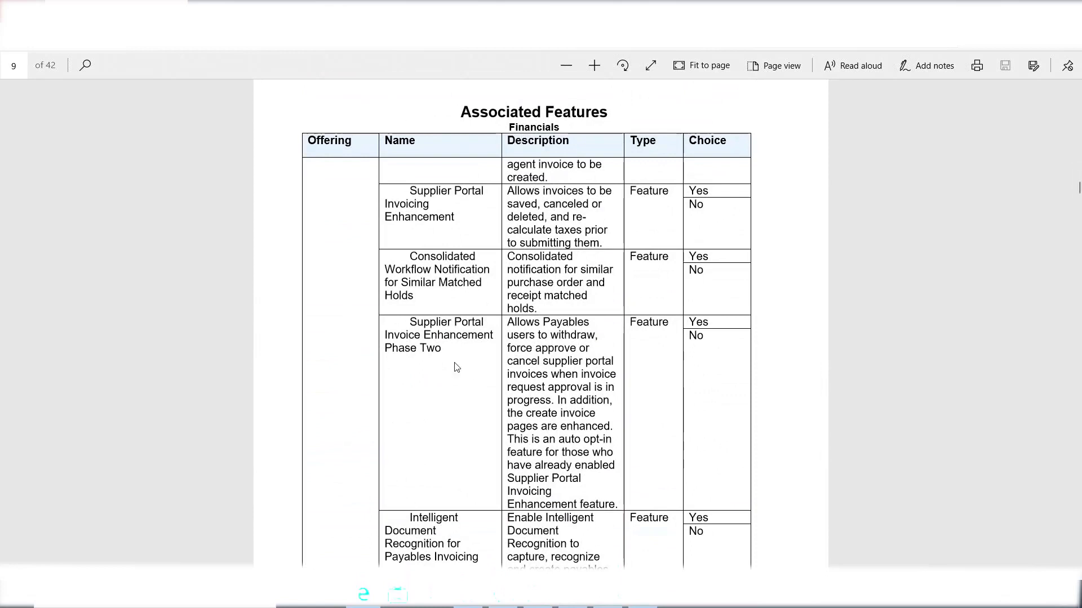
{"action": "scroll", "coordinate": [456, 367], "scroll_direction": "down", "scroll_amount": 12}
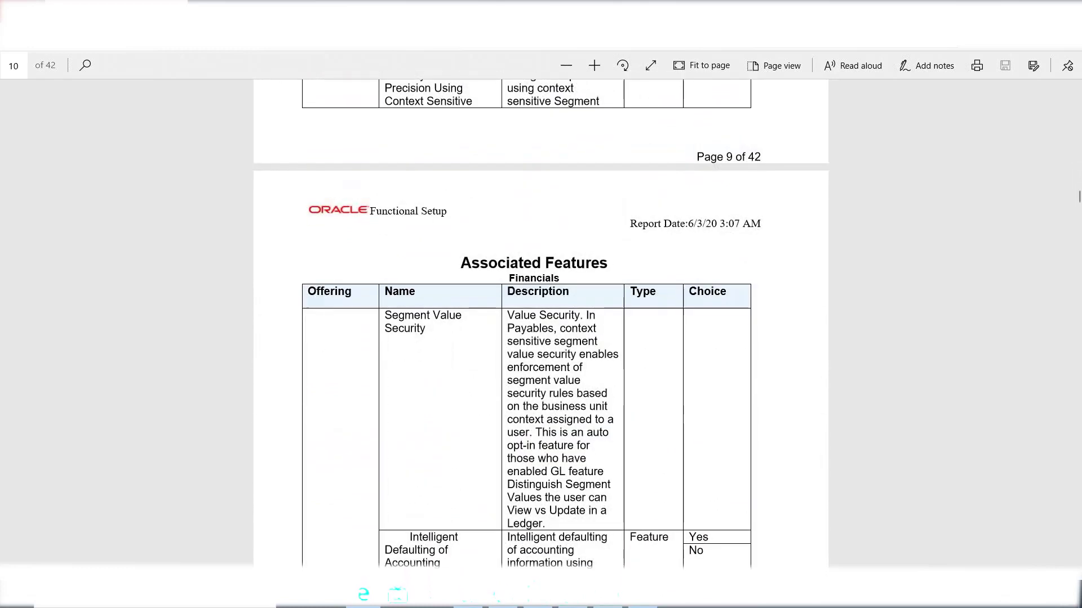
{"action": "scroll", "coordinate": [541, 338], "scroll_direction": "down", "scroll_amount": 4}
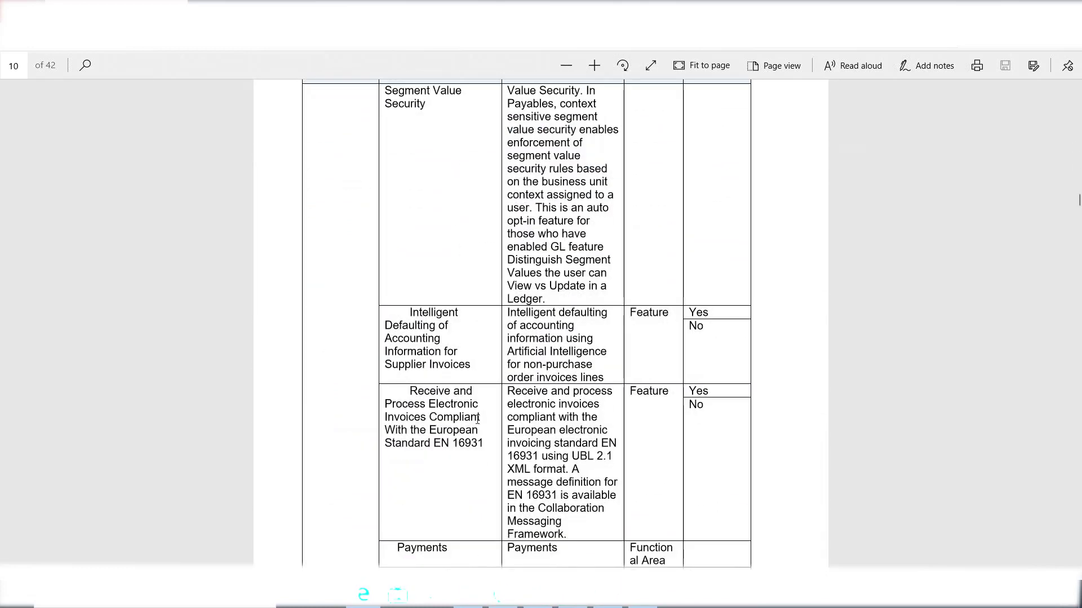
{"action": "scroll", "coordinate": [545, 396], "scroll_direction": "down", "scroll_amount": 4}
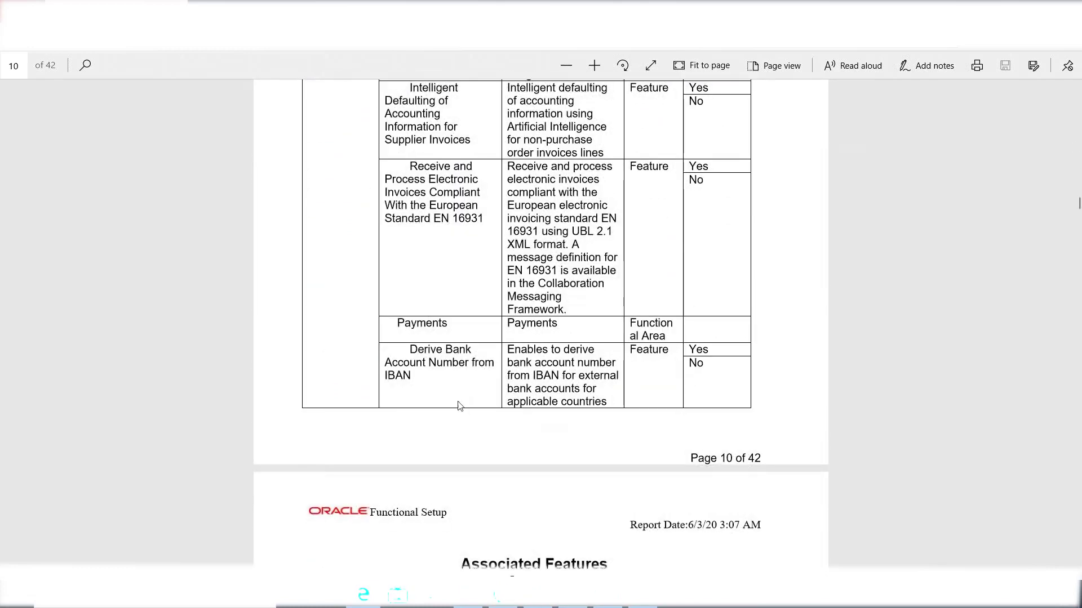
{"action": "scroll", "coordinate": [446, 391], "scroll_direction": "down", "scroll_amount": 11}
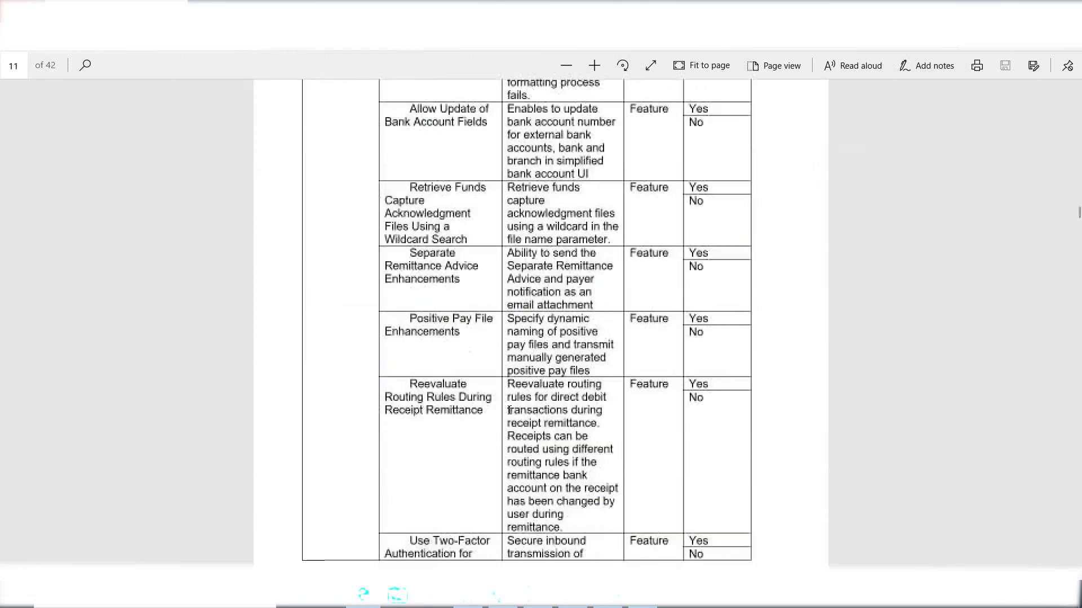
{"action": "scroll", "coordinate": [509, 410], "scroll_direction": "down", "scroll_amount": 9}
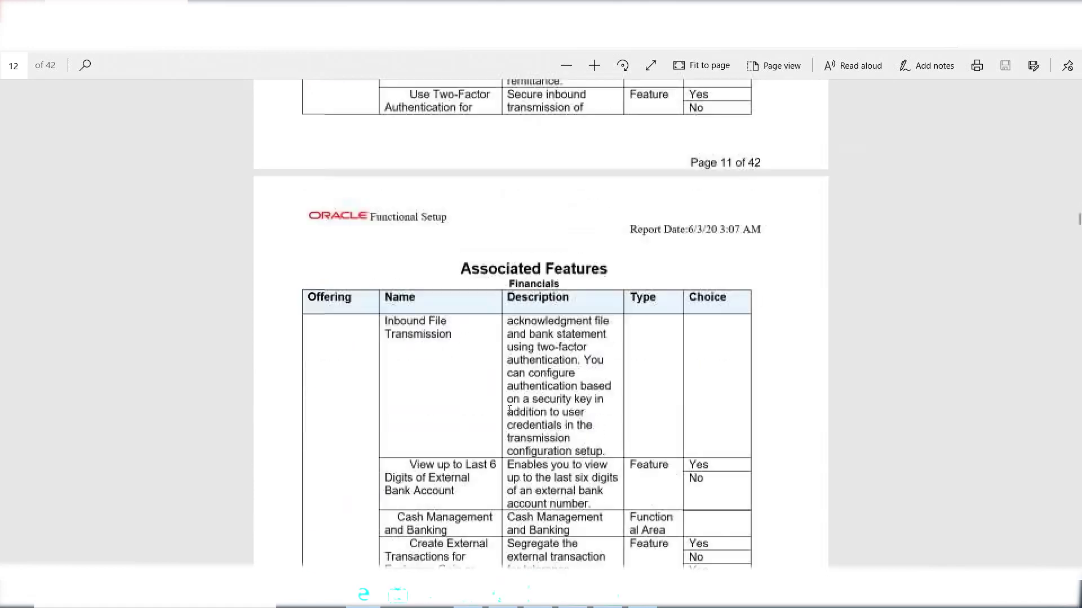
{"action": "scroll", "coordinate": [460, 361], "scroll_direction": "down", "scroll_amount": 5}
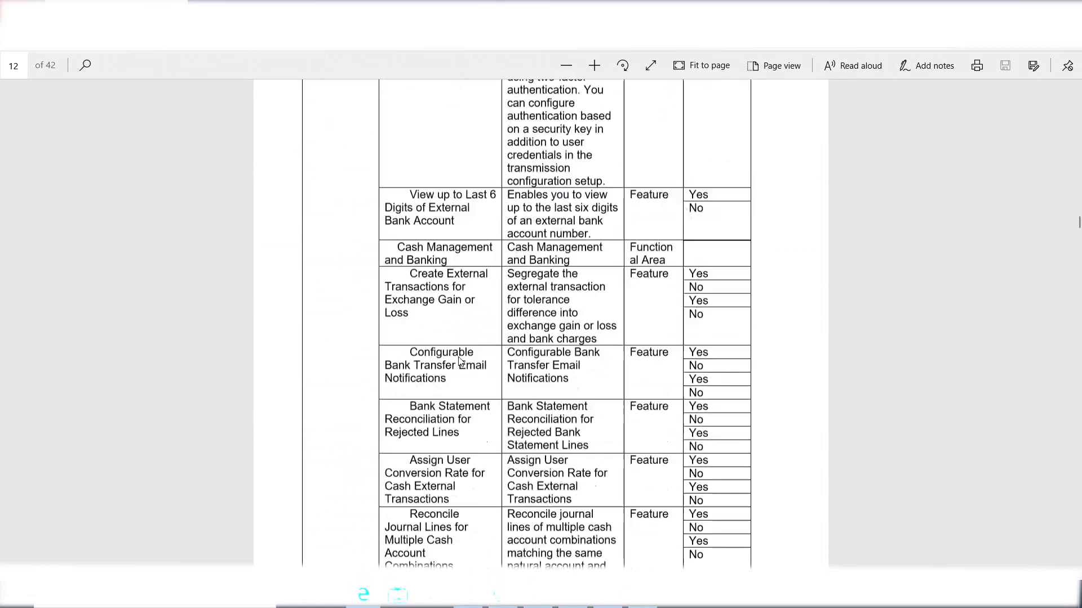
{"action": "scroll", "coordinate": [460, 362], "scroll_direction": "down", "scroll_amount": 5}
{"action": "scroll", "coordinate": [460, 361], "scroll_direction": "down", "scroll_amount": 7}
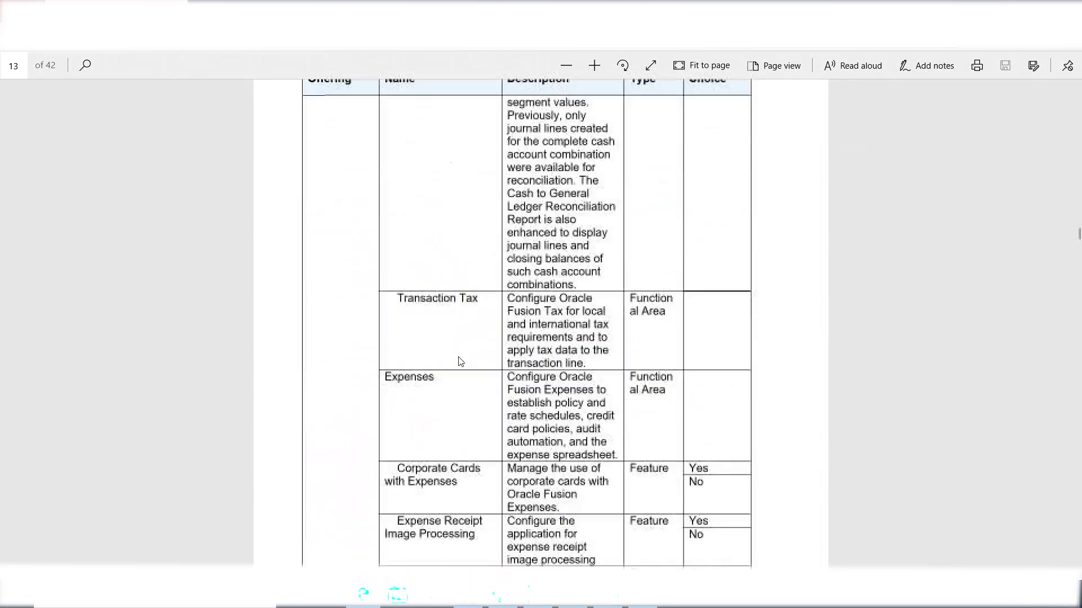
{"action": "scroll", "coordinate": [472, 412], "scroll_direction": "down", "scroll_amount": 14}
{"action": "scroll", "coordinate": [472, 413], "scroll_direction": "down", "scroll_amount": 8}
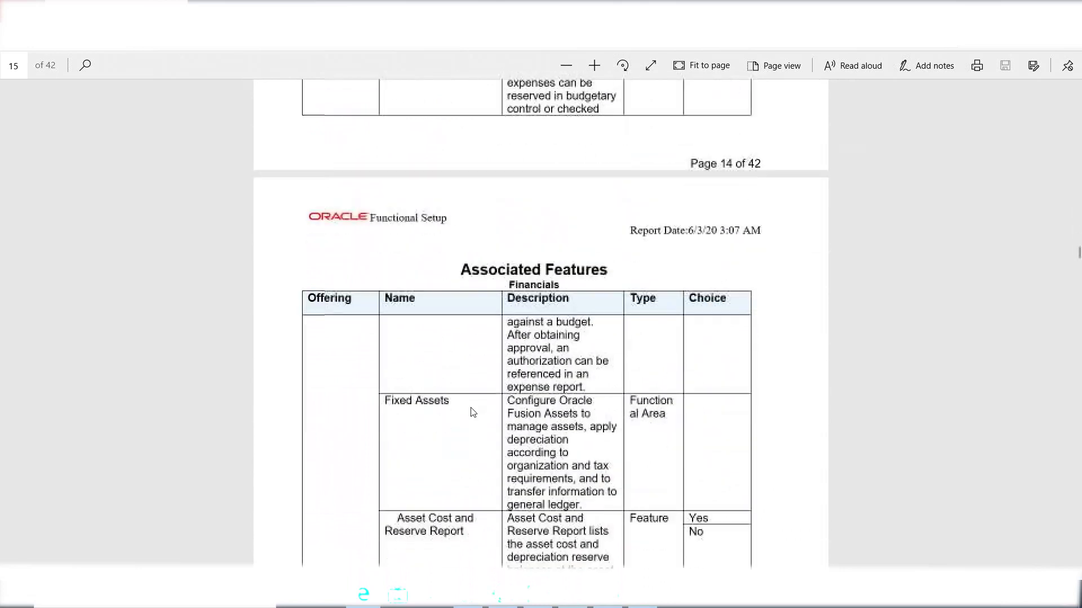
{"action": "scroll", "coordinate": [471, 413], "scroll_direction": "down", "scroll_amount": 1}
{"action": "scroll", "coordinate": [489, 435], "scroll_direction": "down", "scroll_amount": 4}
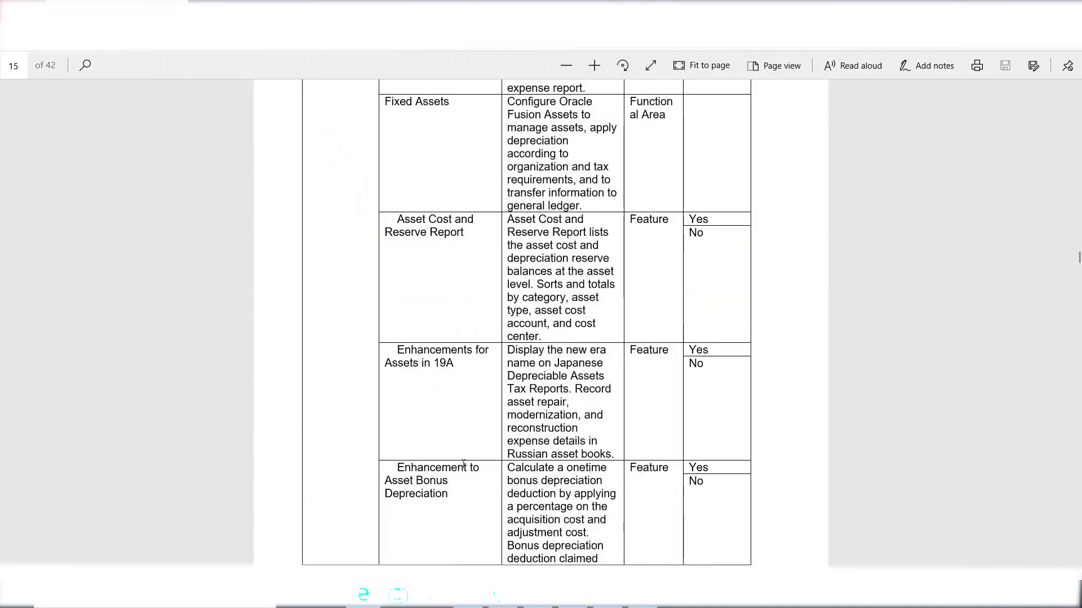
{"action": "scroll", "coordinate": [463, 465], "scroll_direction": "down", "scroll_amount": 5}
{"action": "scroll", "coordinate": [531, 324], "scroll_direction": "down", "scroll_amount": 5}
{"action": "scroll", "coordinate": [531, 324], "scroll_direction": "down", "scroll_amount": 5}
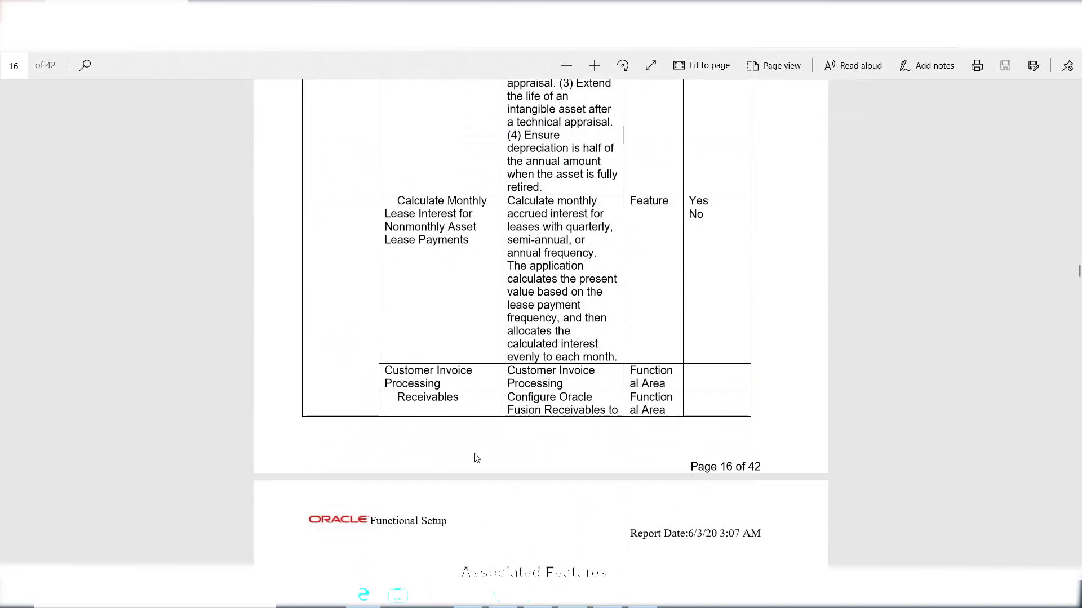
{"action": "scroll", "coordinate": [497, 437], "scroll_direction": "down", "scroll_amount": 15}
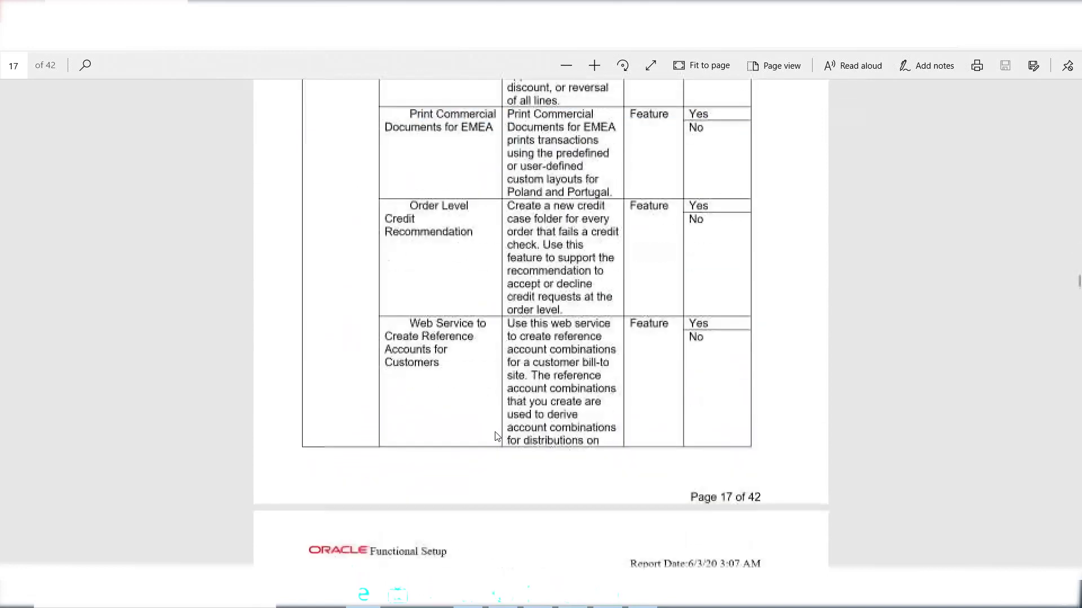
{"action": "scroll", "coordinate": [496, 436], "scroll_direction": "down", "scroll_amount": 8}
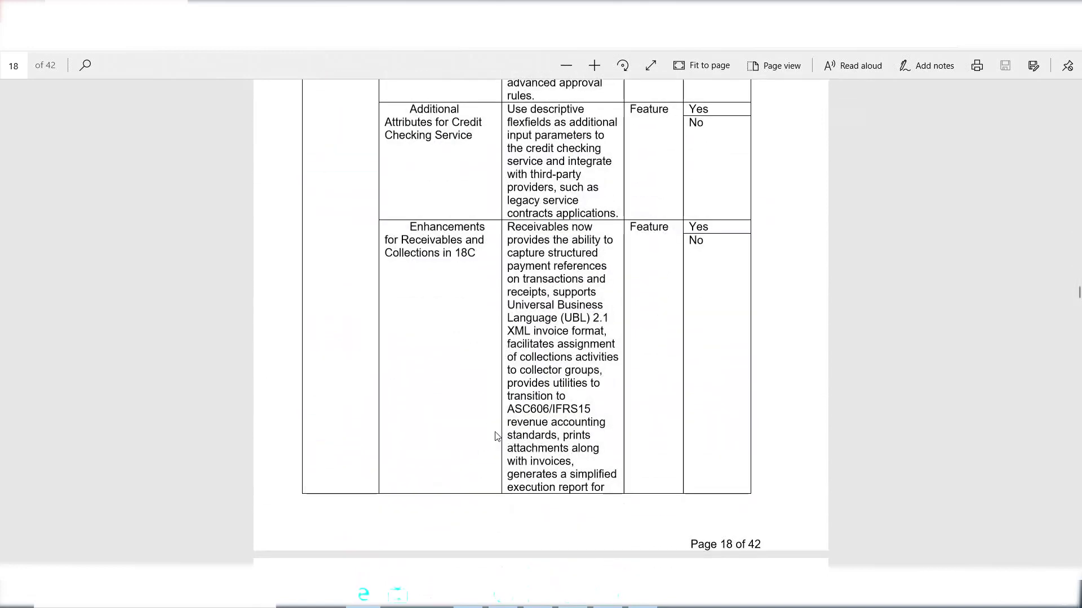
{"action": "scroll", "coordinate": [497, 436], "scroll_direction": "down", "scroll_amount": 13}
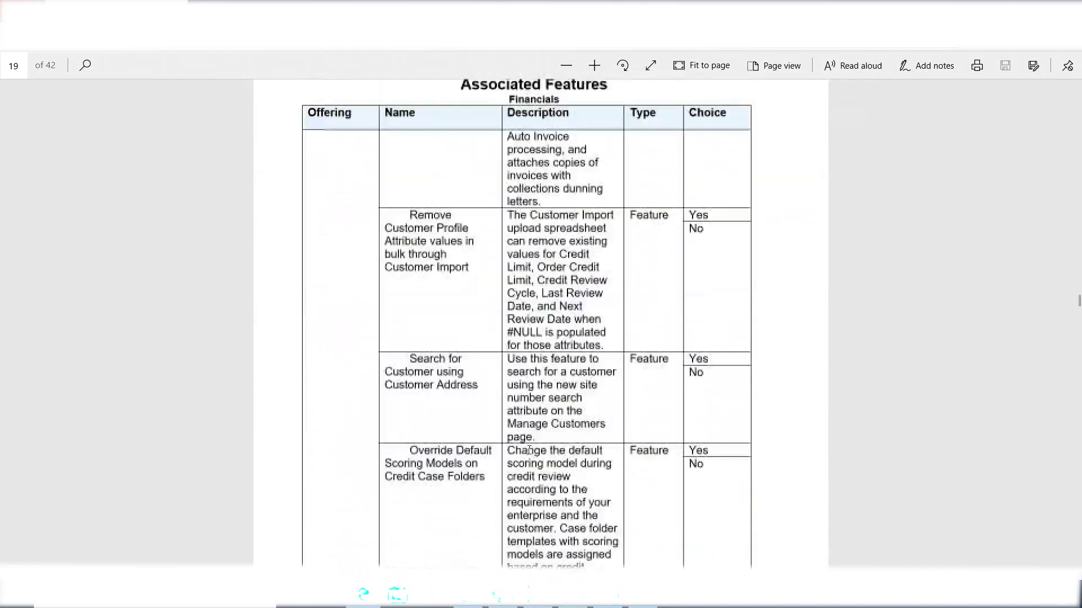
{"action": "scroll", "coordinate": [496, 436], "scroll_direction": "down", "scroll_amount": 20}
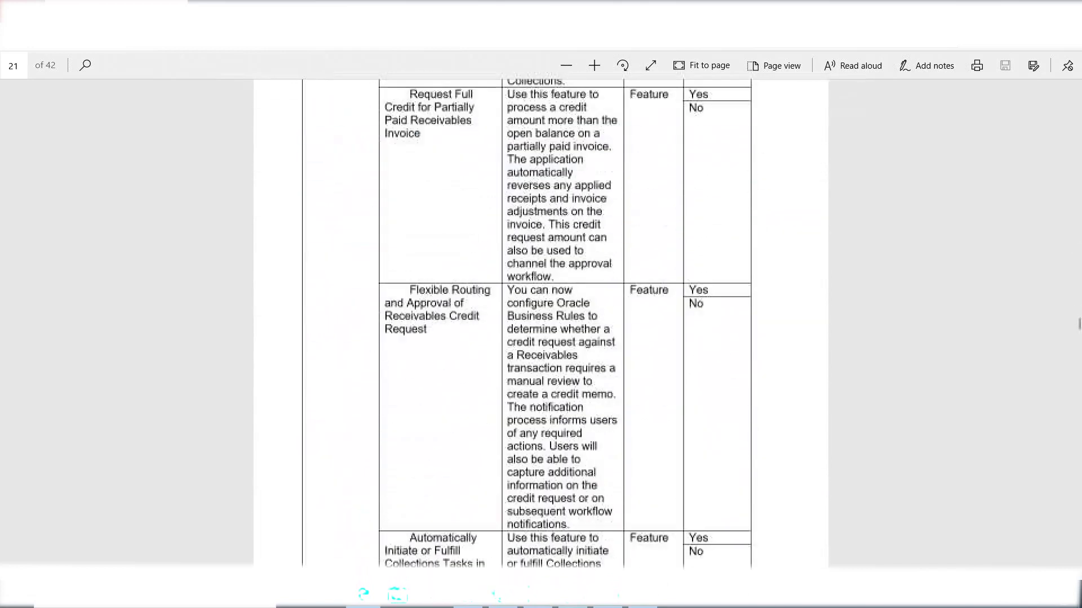
{"action": "scroll", "coordinate": [540, 322], "scroll_direction": "down", "scroll_amount": 20}
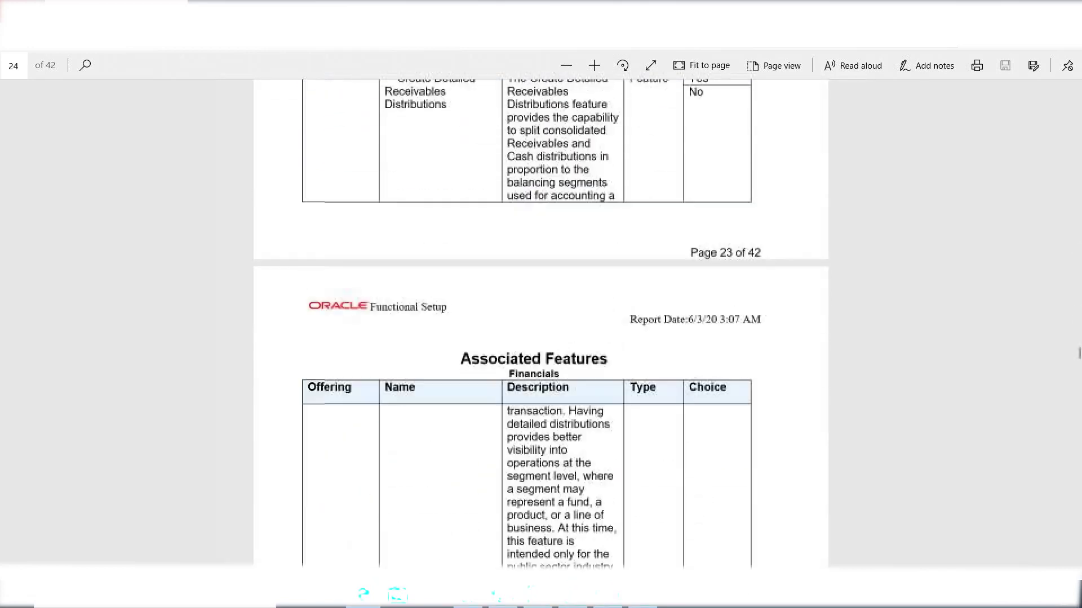
{"action": "scroll", "coordinate": [541, 323], "scroll_direction": "down", "scroll_amount": 15}
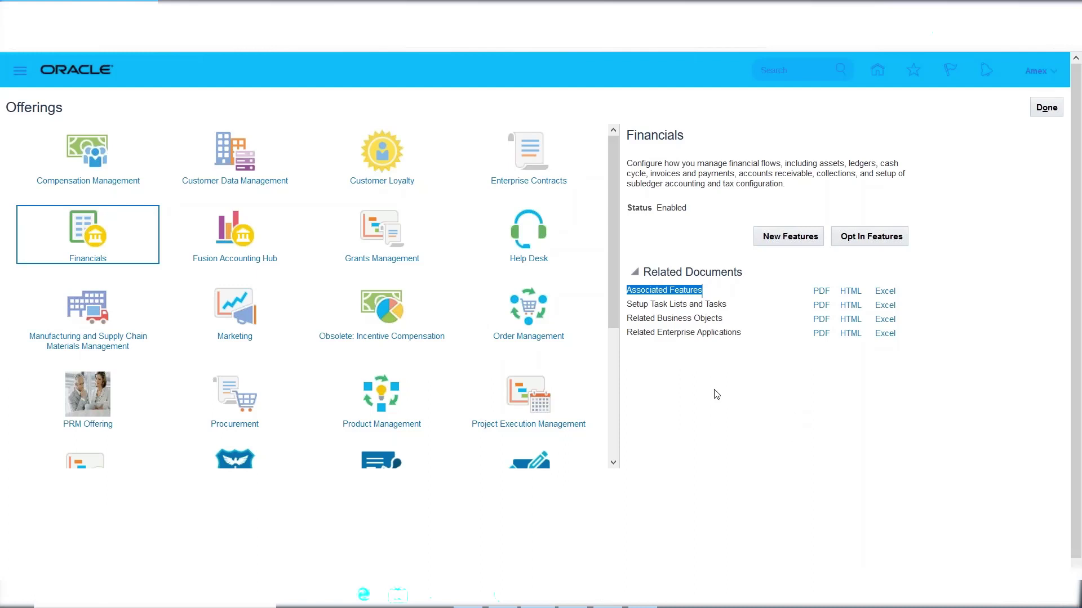
Save the Financials Setup Task Lists and Tasks report as a PDF.
{"action": "left_click", "coordinate": [722, 374]}
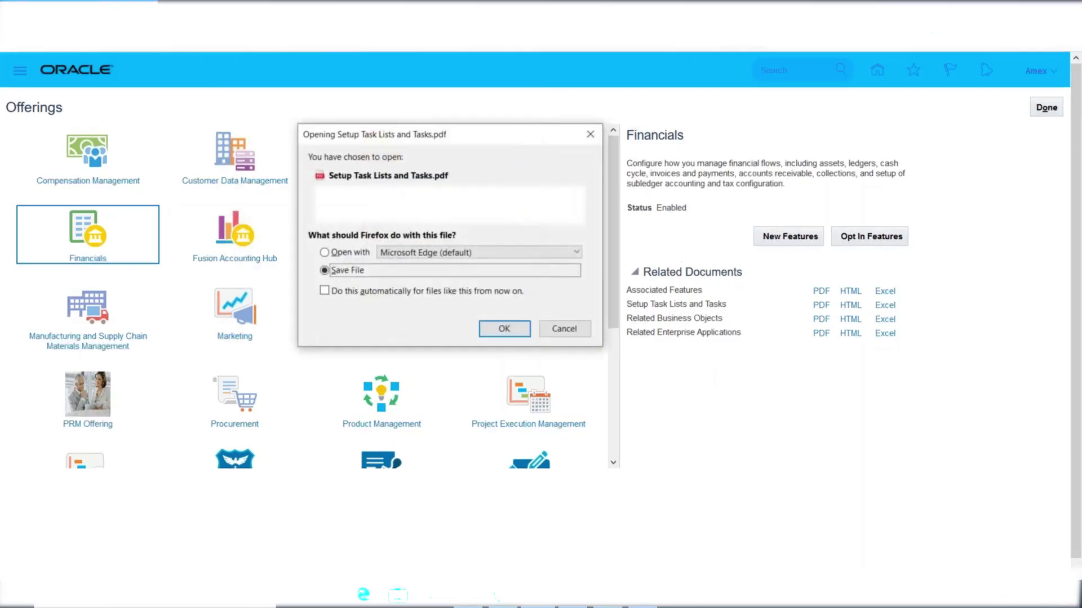
{"action": "left_click", "coordinate": [499, 331]}
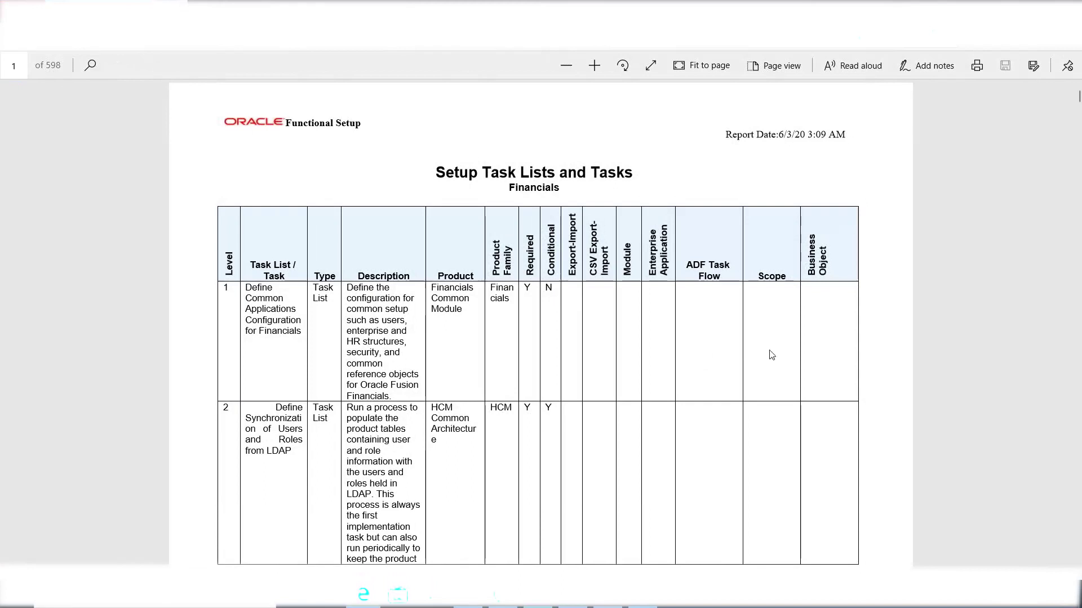
Scroll the 598-page report down to page 13's Manage File Import tasks.
{"action": "scroll", "coordinate": [700, 317], "scroll_direction": "down", "scroll_amount": 1}
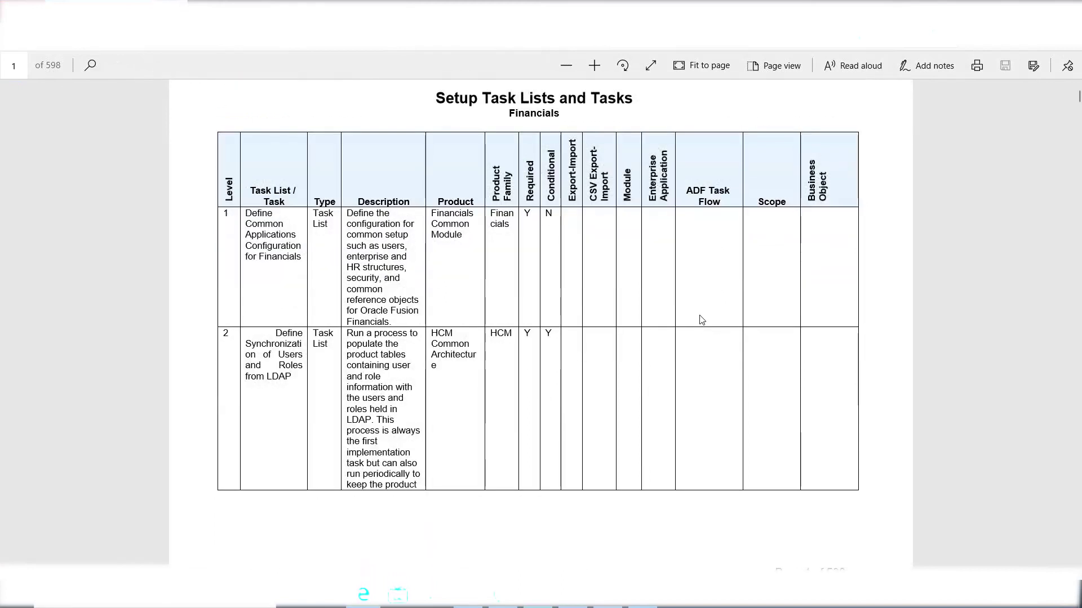
{"action": "scroll", "coordinate": [701, 320], "scroll_direction": "down", "scroll_amount": 17}
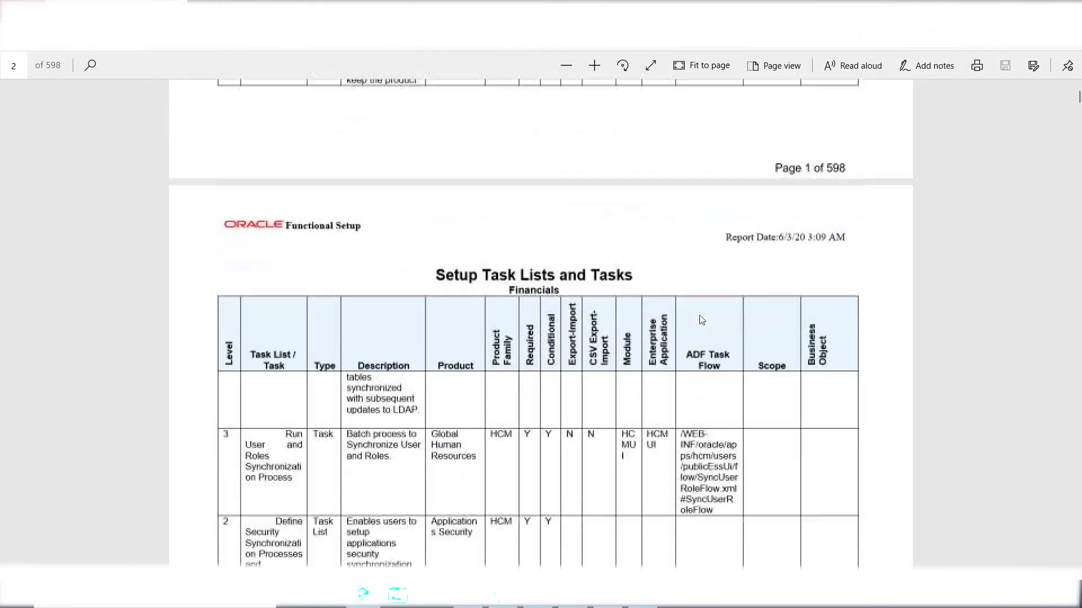
{"action": "scroll", "coordinate": [701, 320], "scroll_direction": "down", "scroll_amount": 20}
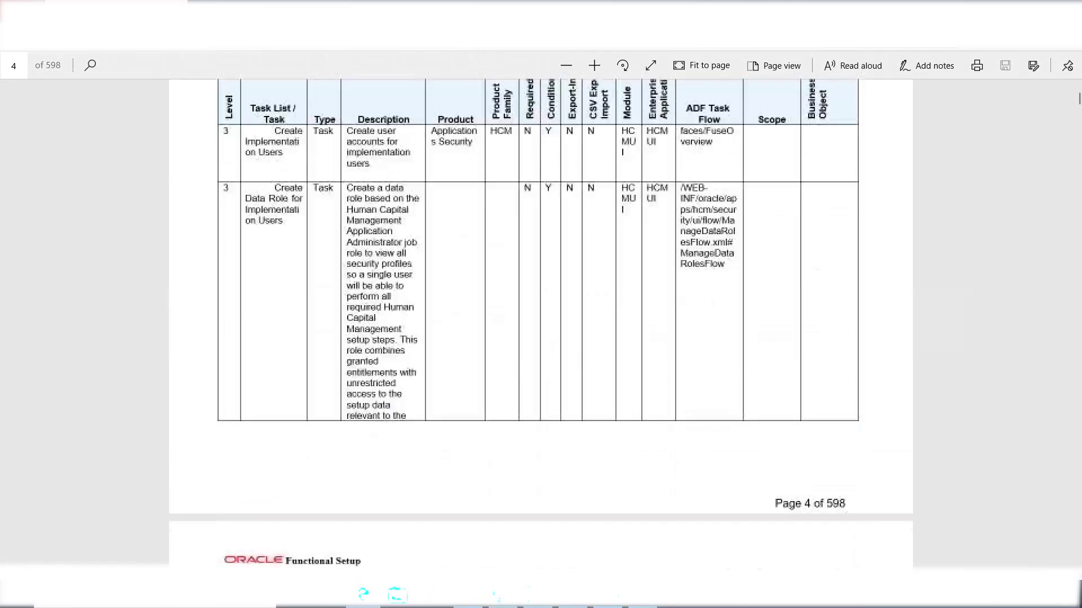
{"action": "scroll", "coordinate": [540, 324], "scroll_direction": "down", "scroll_amount": 20}
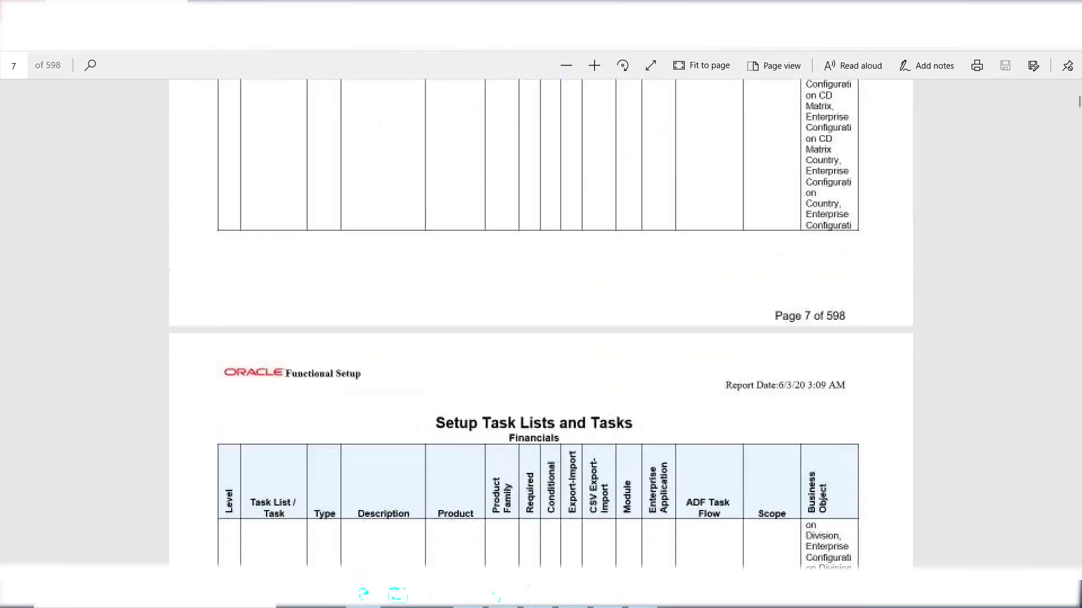
{"action": "scroll", "coordinate": [541, 324], "scroll_direction": "down", "scroll_amount": 20}
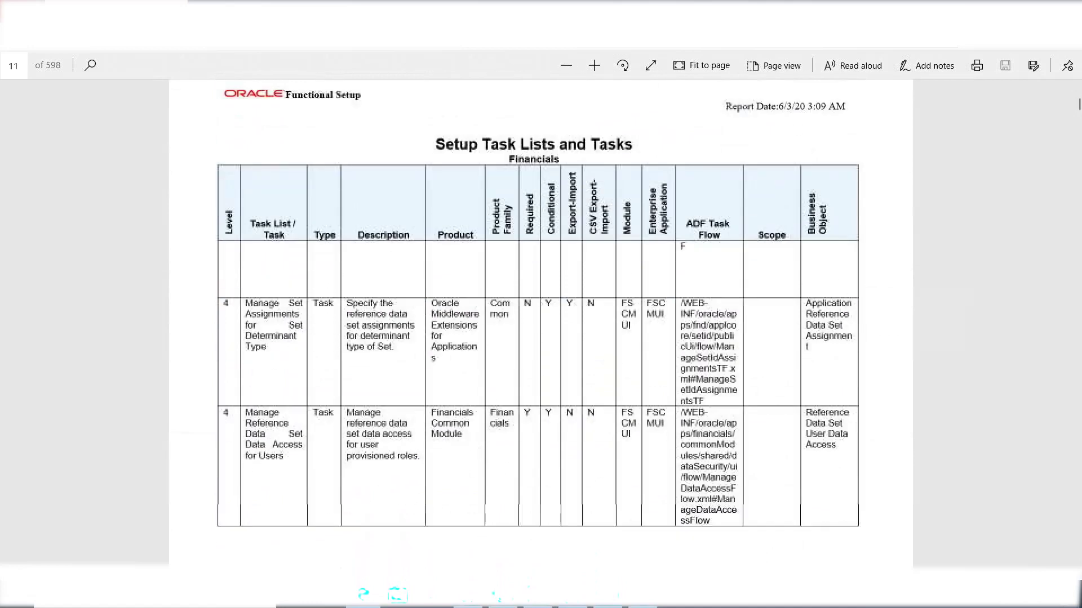
{"action": "scroll", "coordinate": [732, 315], "scroll_direction": "down", "scroll_amount": 5}
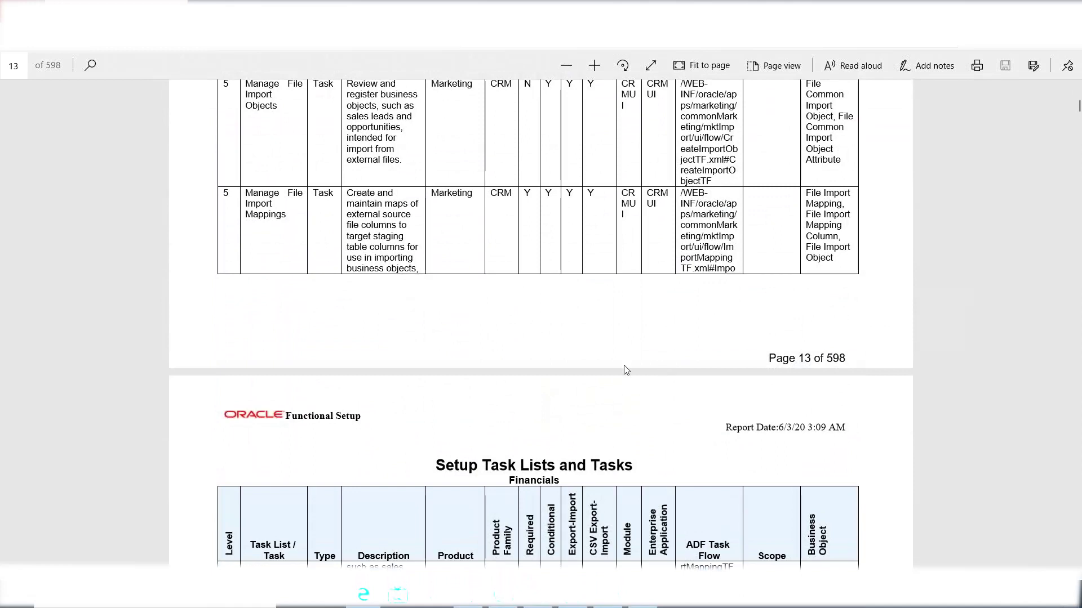
Search the PDF for 'accounting cal' to reach Manage Accounting Calendars on page 43.
{"action": "key", "text": "ctrl+f"}
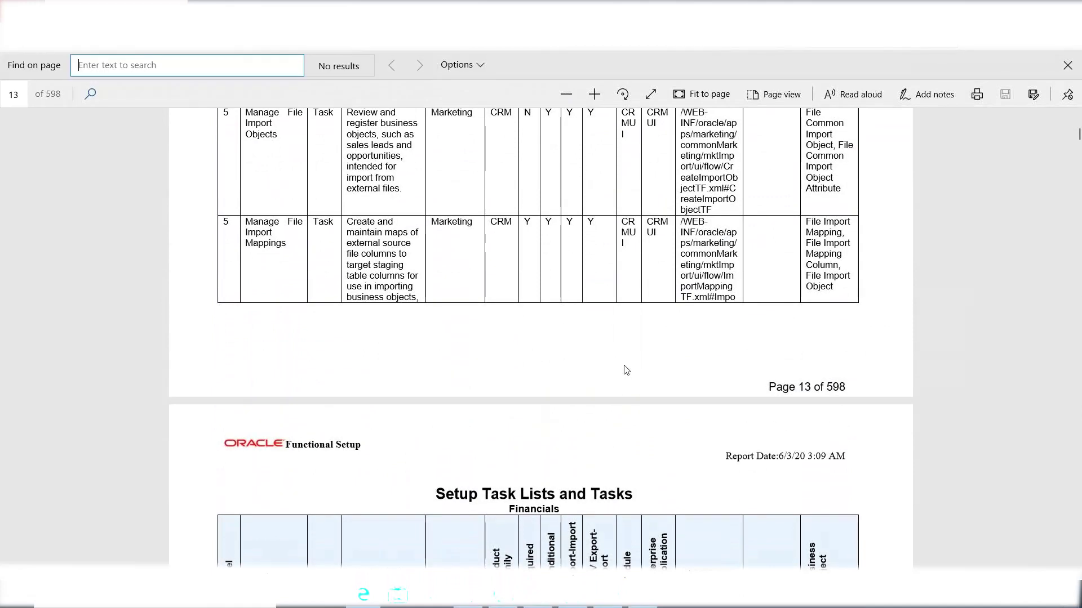
{"action": "type", "text": "accou"}
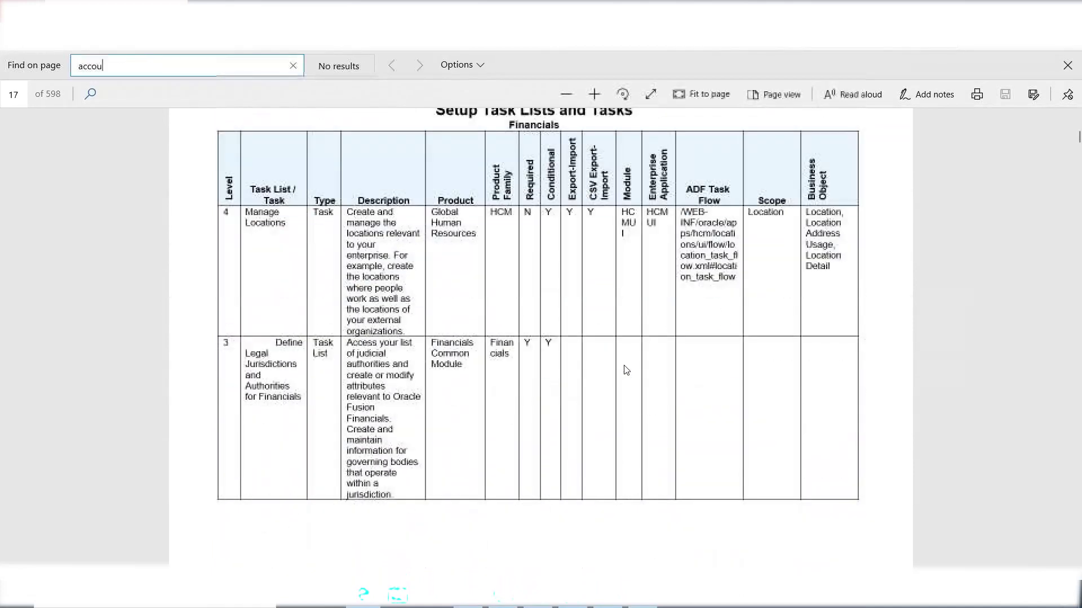
{"action": "type", "text": "nting cal"}
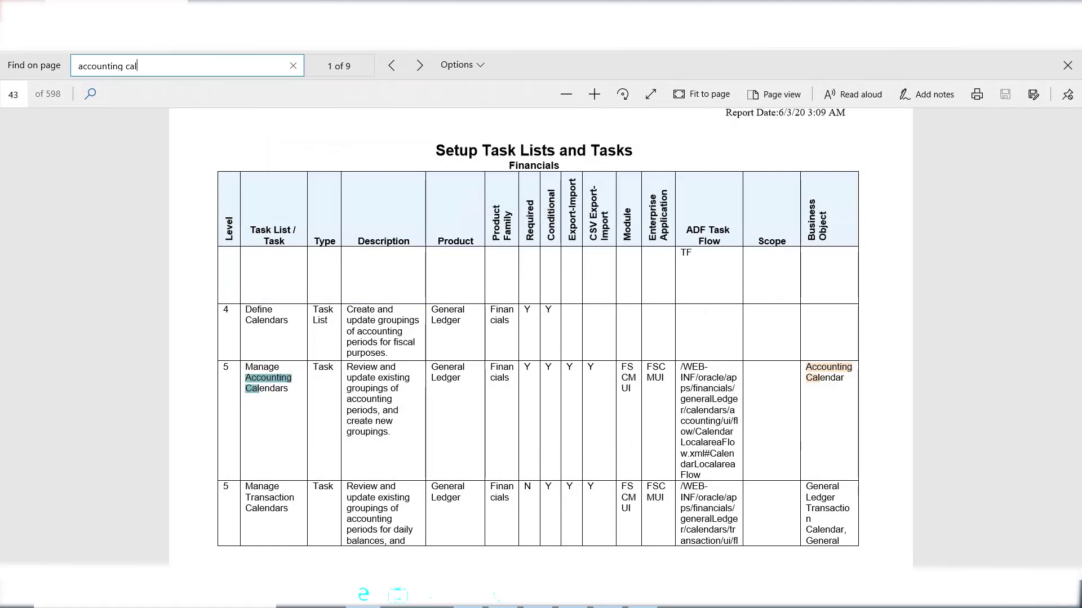
{"action": "scroll", "coordinate": [530, 380], "scroll_direction": "down", "scroll_amount": 3}
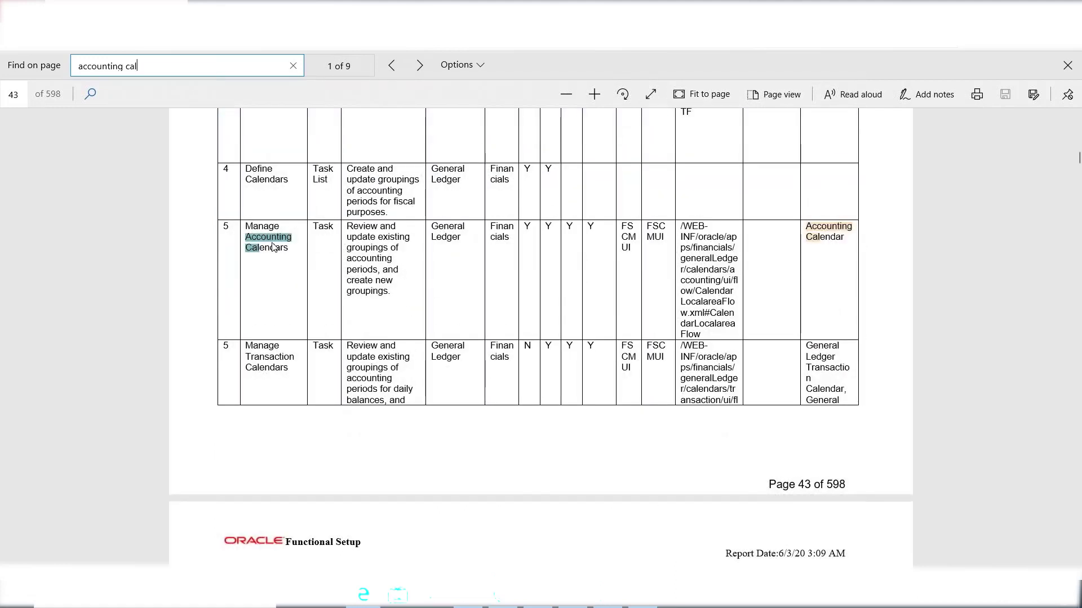
{"action": "scroll", "coordinate": [273, 247], "scroll_direction": "up", "scroll_amount": 3}
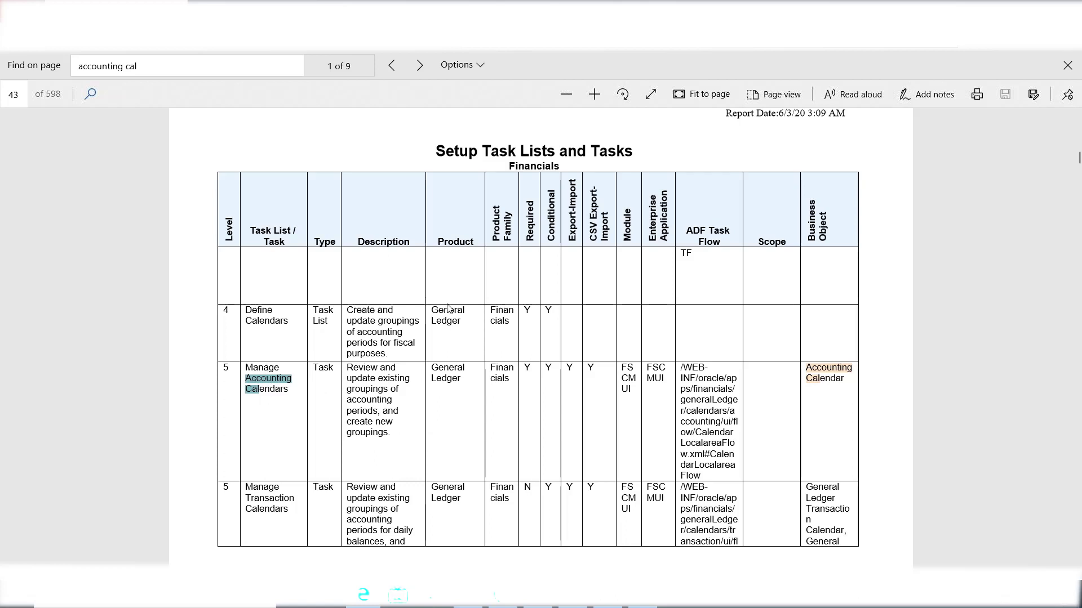
{"action": "left_click", "coordinate": [452, 384]}
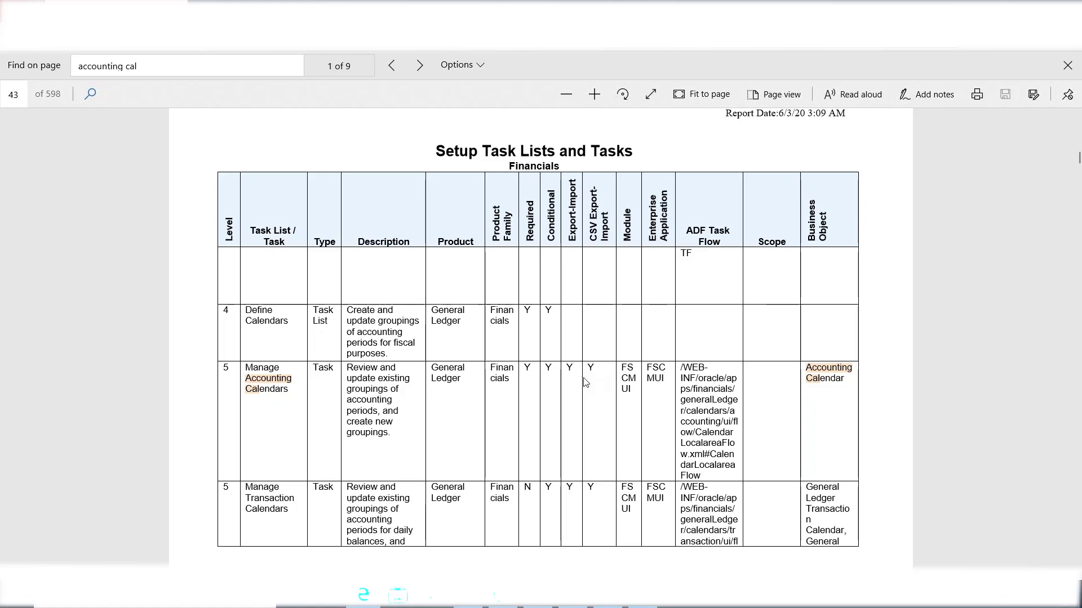
Read pages 43–49 of the Setup Task Lists and Tasks PDF, then return to the Oracle Offerings tab.
{"action": "scroll", "coordinate": [489, 371], "scroll_direction": "down", "scroll_amount": 1}
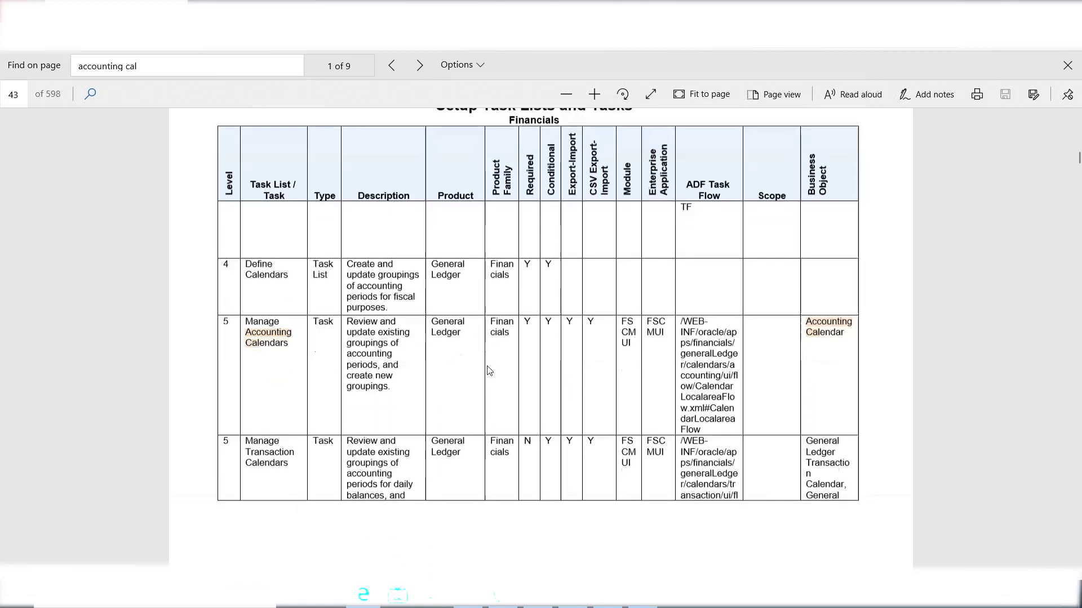
{"action": "scroll", "coordinate": [489, 371], "scroll_direction": "down", "scroll_amount": 8}
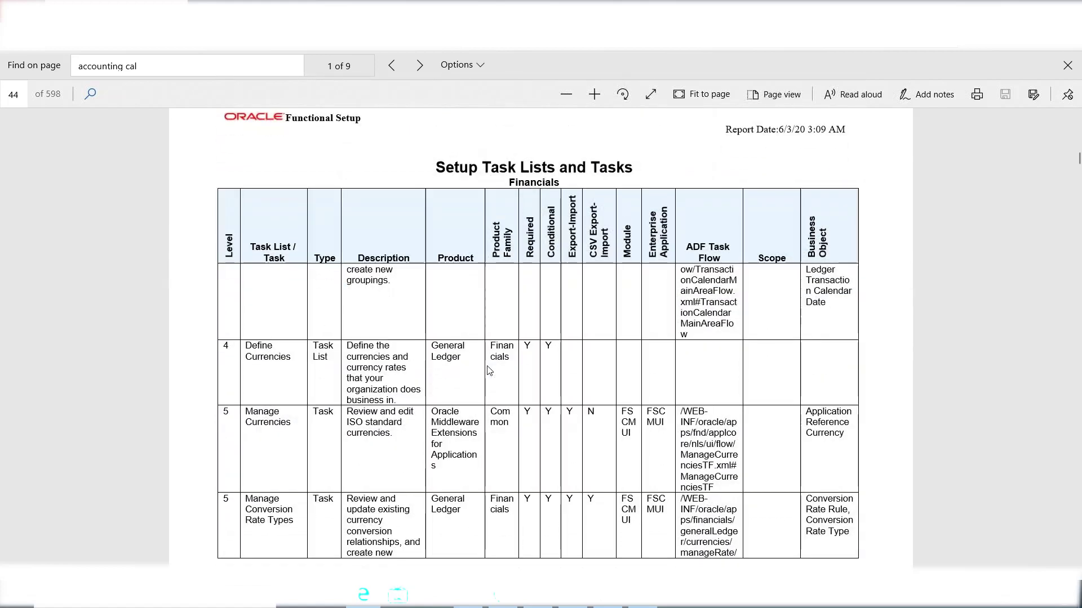
{"action": "scroll", "coordinate": [489, 370], "scroll_direction": "down", "scroll_amount": 8}
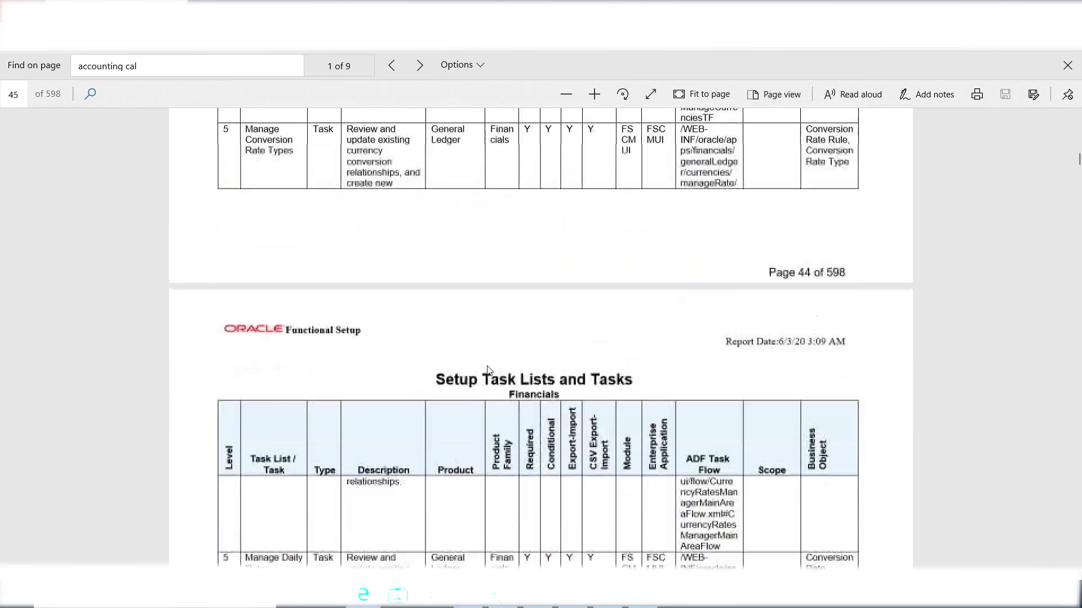
{"action": "scroll", "coordinate": [488, 369], "scroll_direction": "down", "scroll_amount": 4}
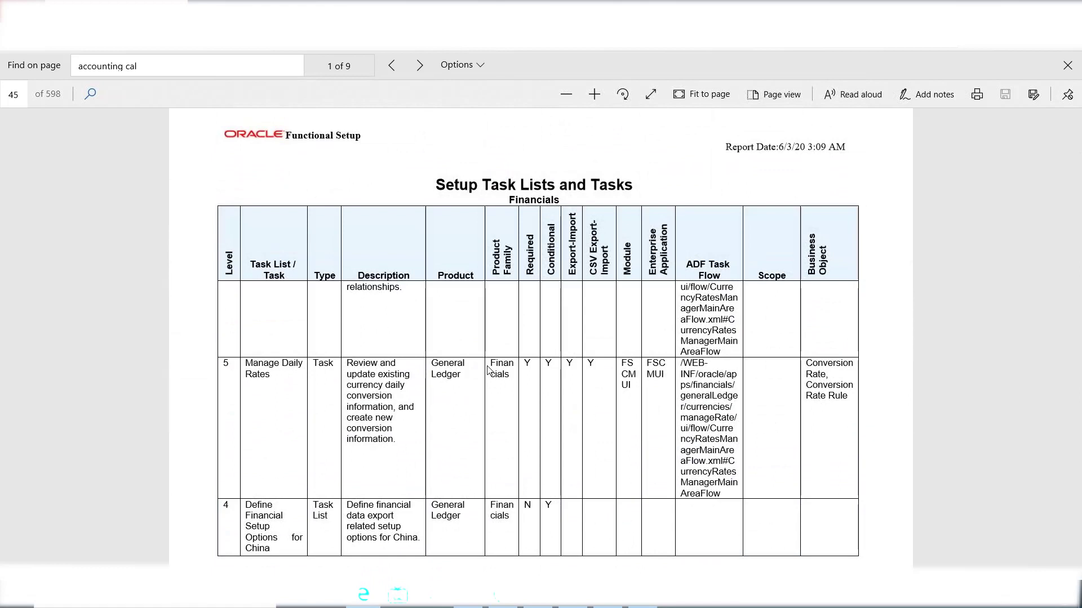
{"action": "scroll", "coordinate": [487, 370], "scroll_direction": "down", "scroll_amount": 3}
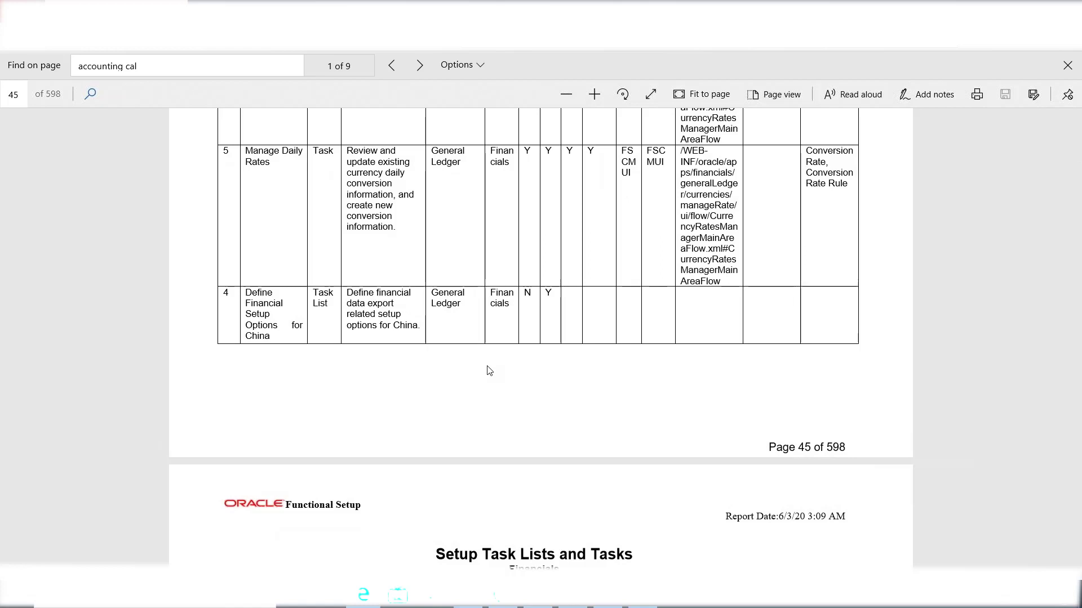
{"action": "scroll", "coordinate": [487, 370], "scroll_direction": "down", "scroll_amount": 14}
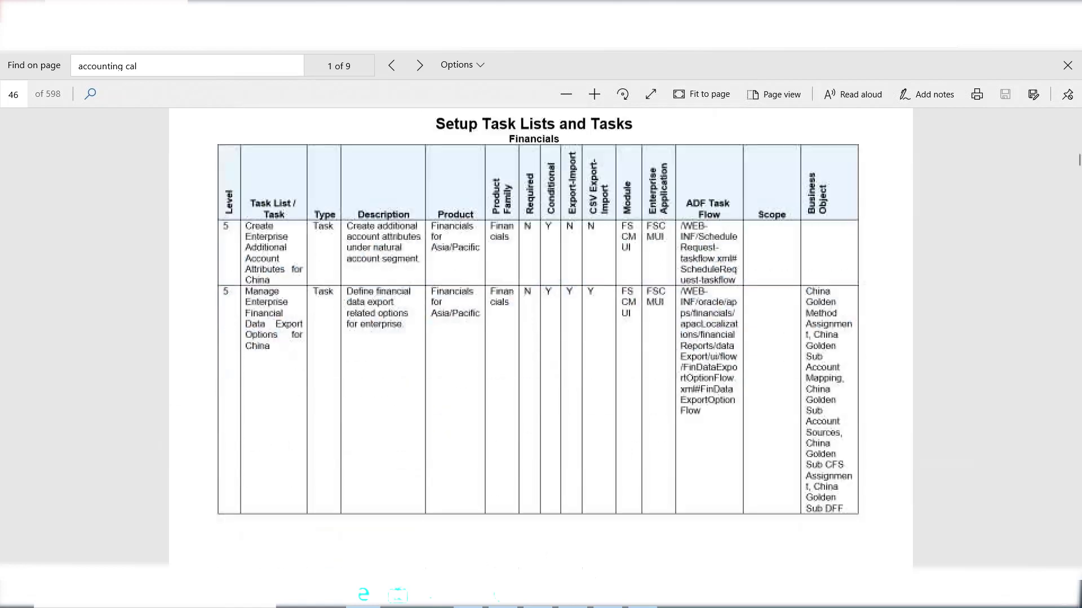
{"action": "scroll", "coordinate": [488, 370], "scroll_direction": "down", "scroll_amount": 20}
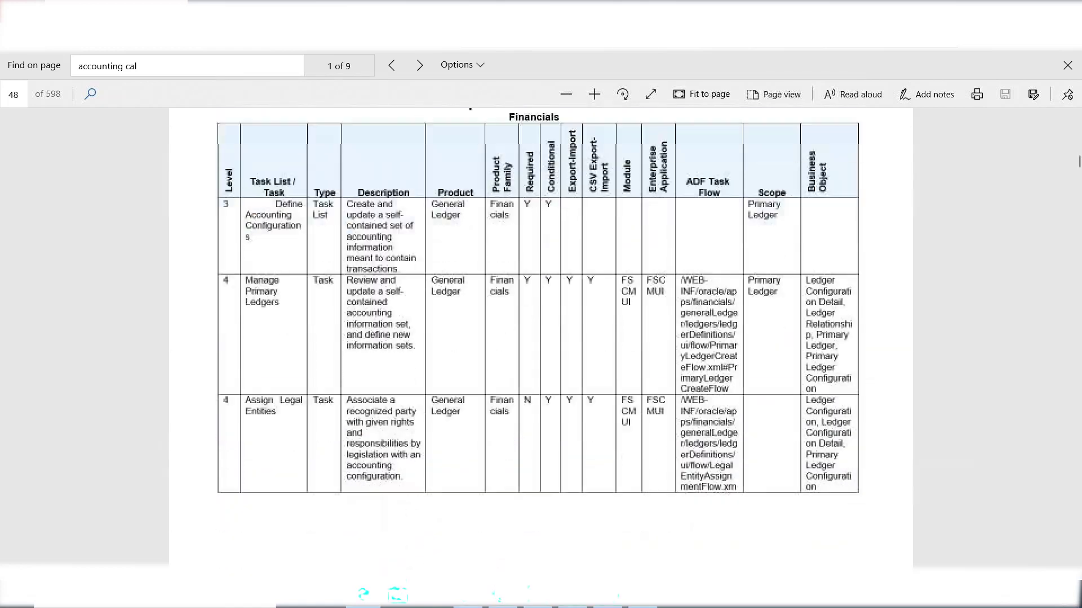
{"action": "scroll", "coordinate": [541, 338], "scroll_direction": "down", "scroll_amount": 8}
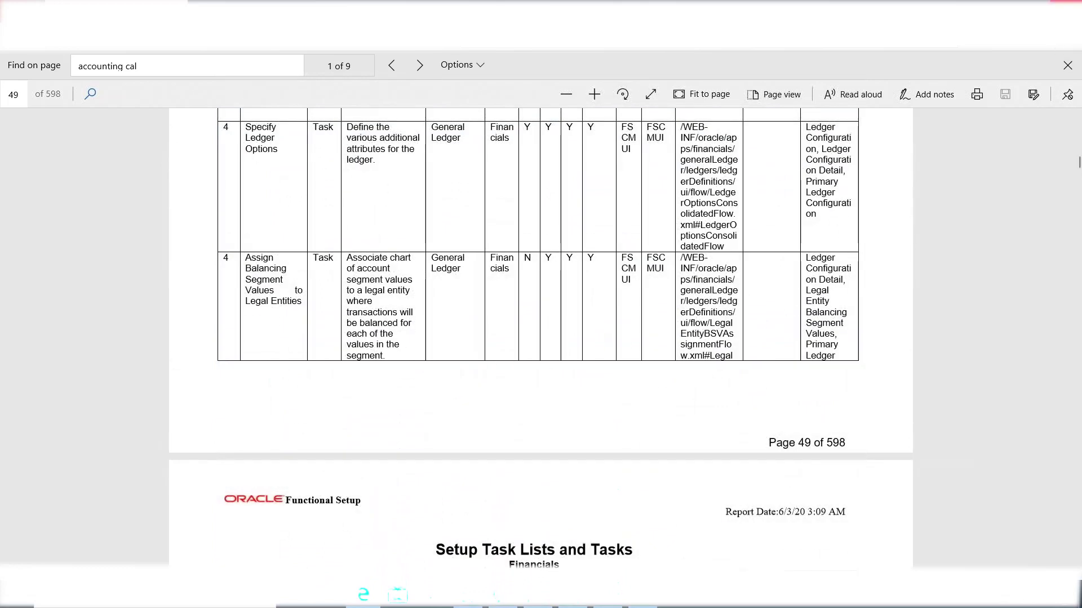
{"action": "key", "text": "ctrl+Tab"}
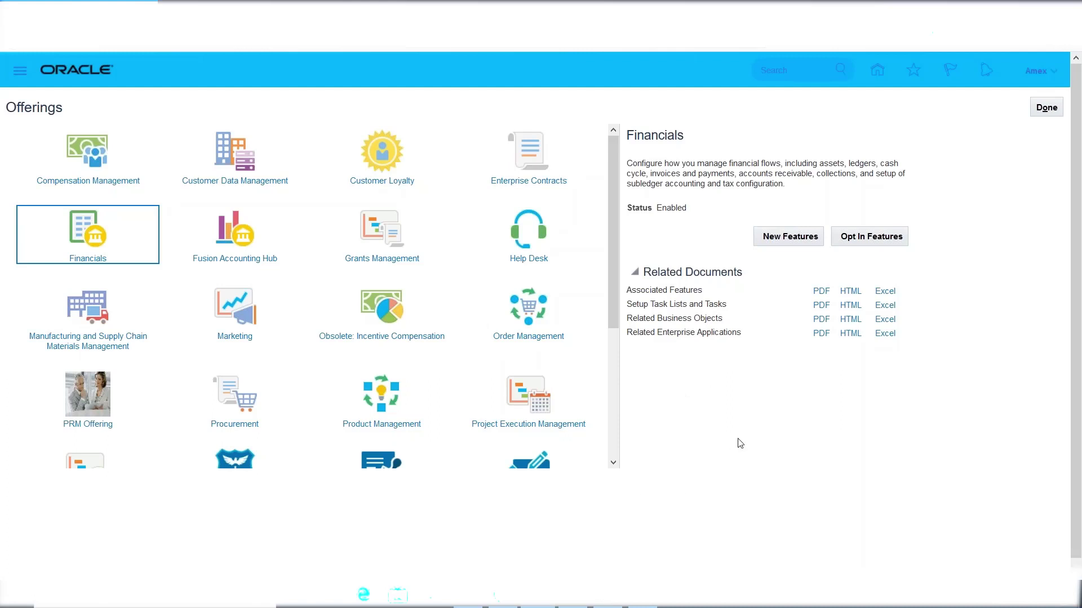
{"action": "left_click_drag", "start_coordinate": [614, 193], "coordinate": [613, 248]}
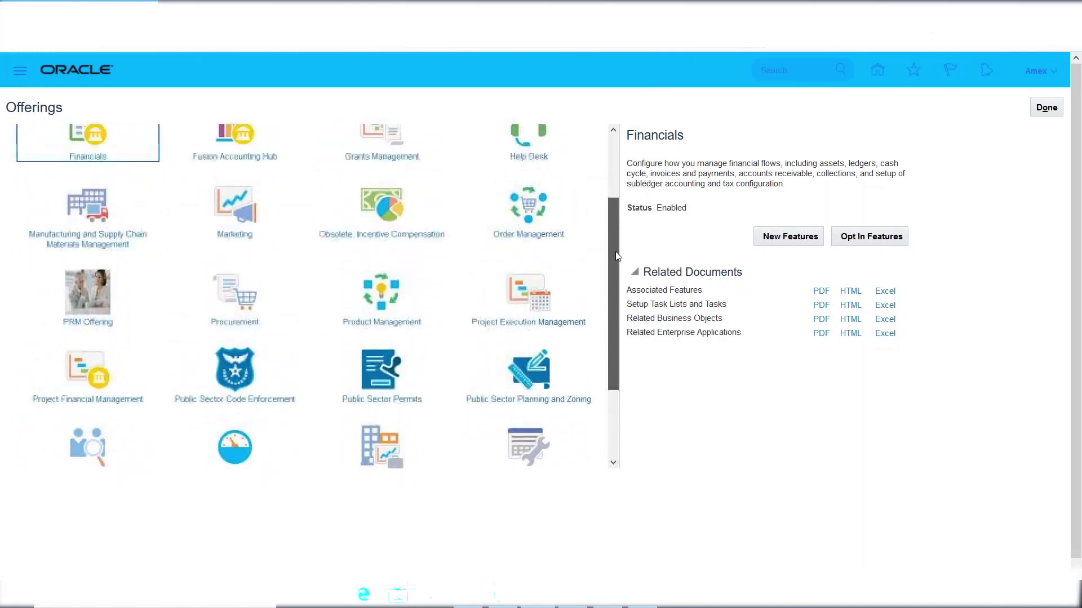
{"action": "left_click", "coordinate": [227, 299]}
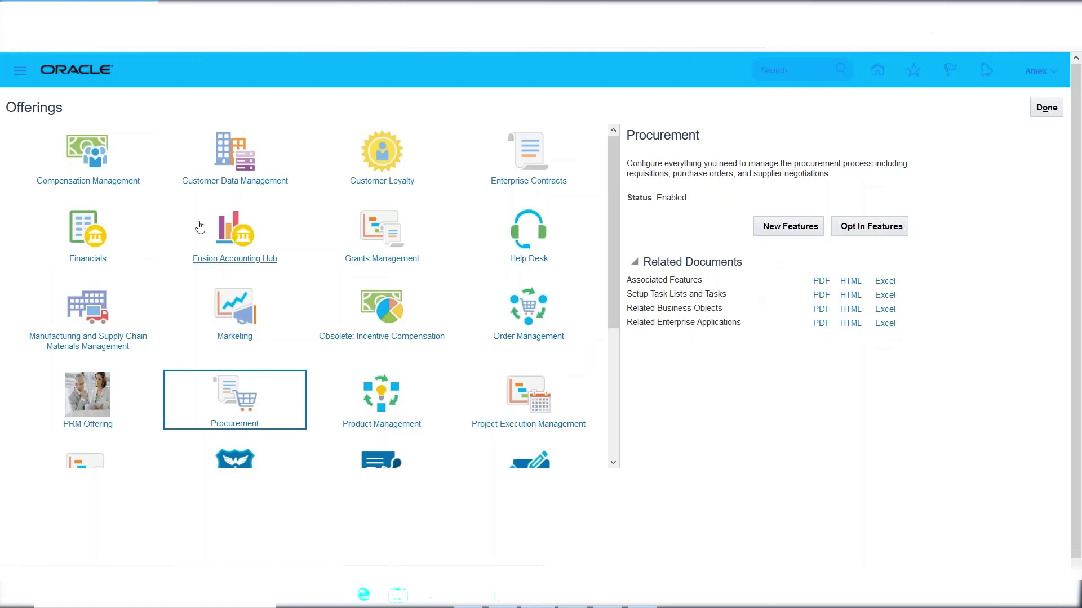
{"action": "left_click", "coordinate": [84, 223]}
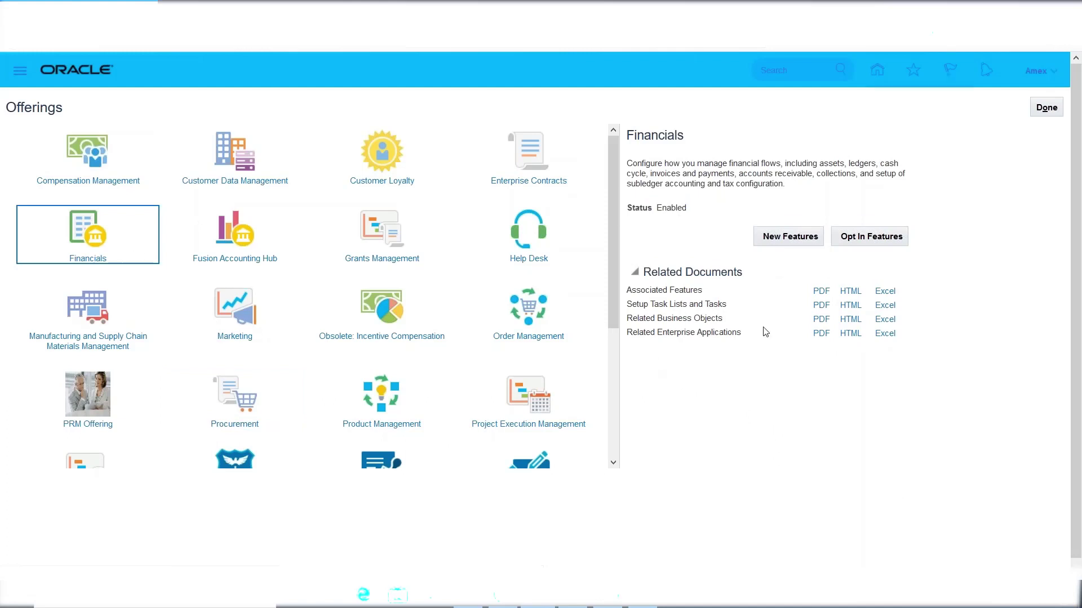
{"action": "double_click", "coordinate": [670, 208]}
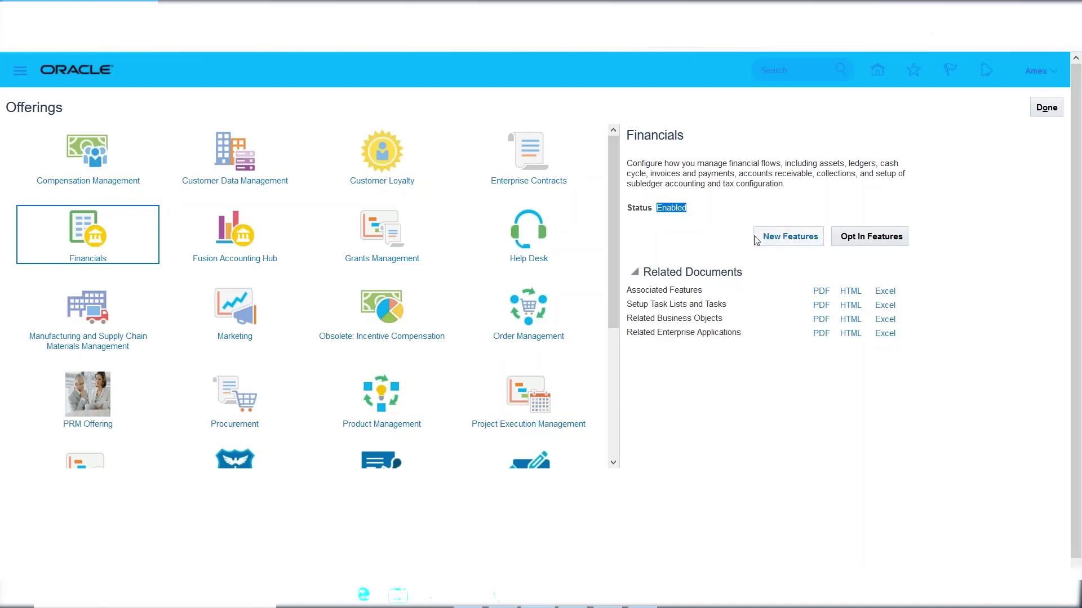
Opt out of the Financials offering, confirm the warning, and disable Supplier Invoice Processing.
{"action": "left_click", "coordinate": [876, 239]}
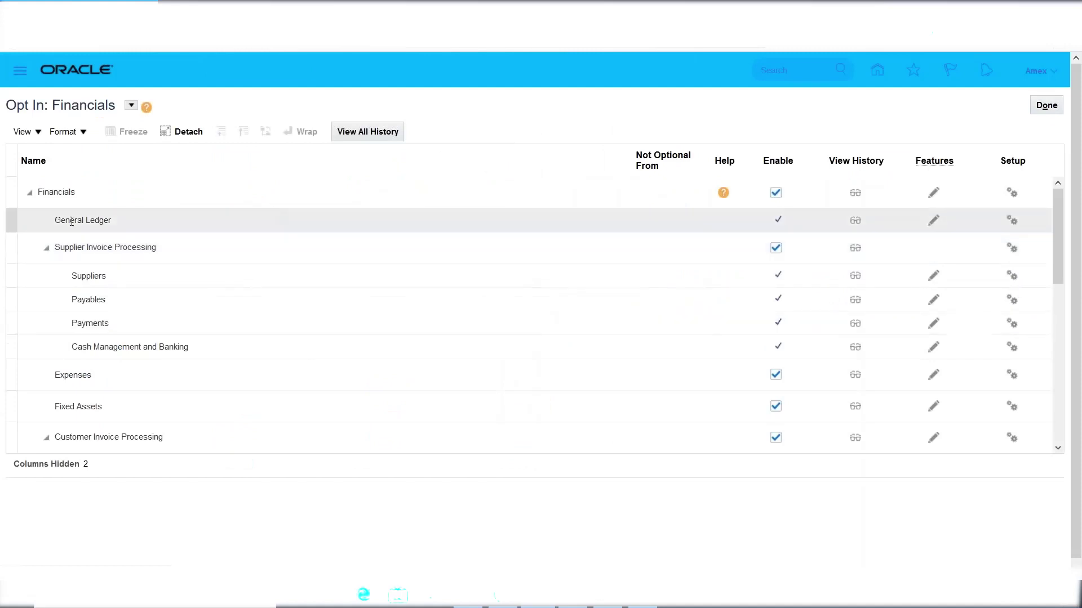
{"action": "left_click", "coordinate": [776, 193]}
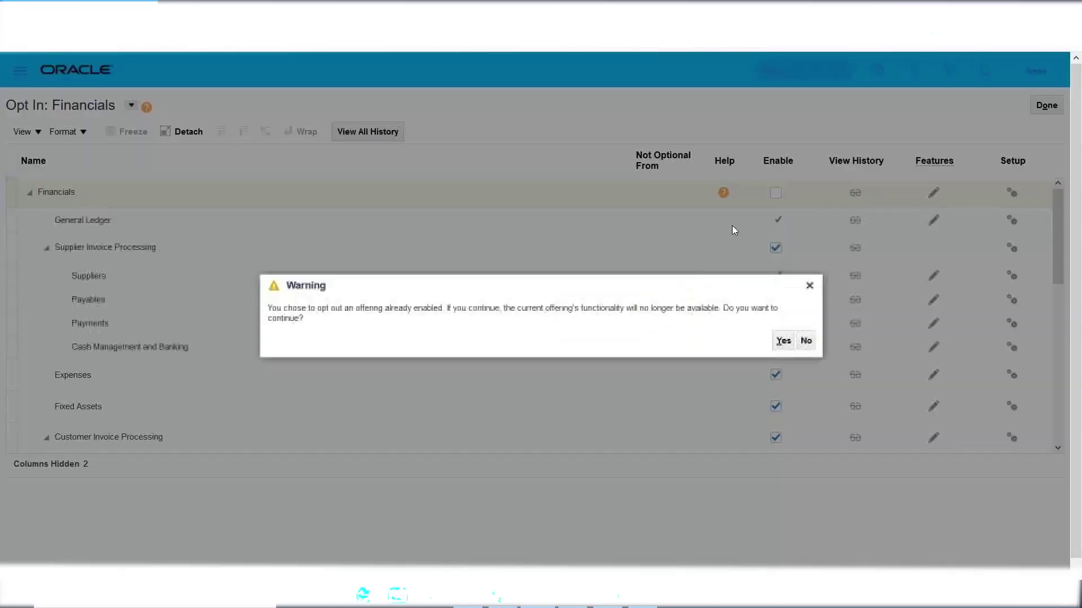
{"action": "left_click", "coordinate": [783, 341]}
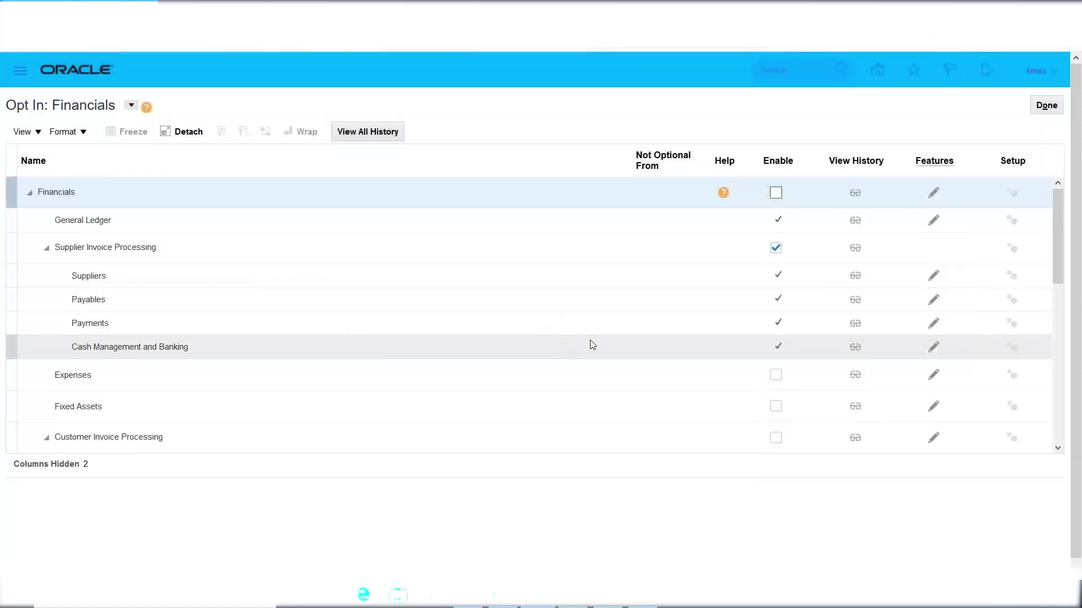
{"action": "left_click", "coordinate": [777, 248]}
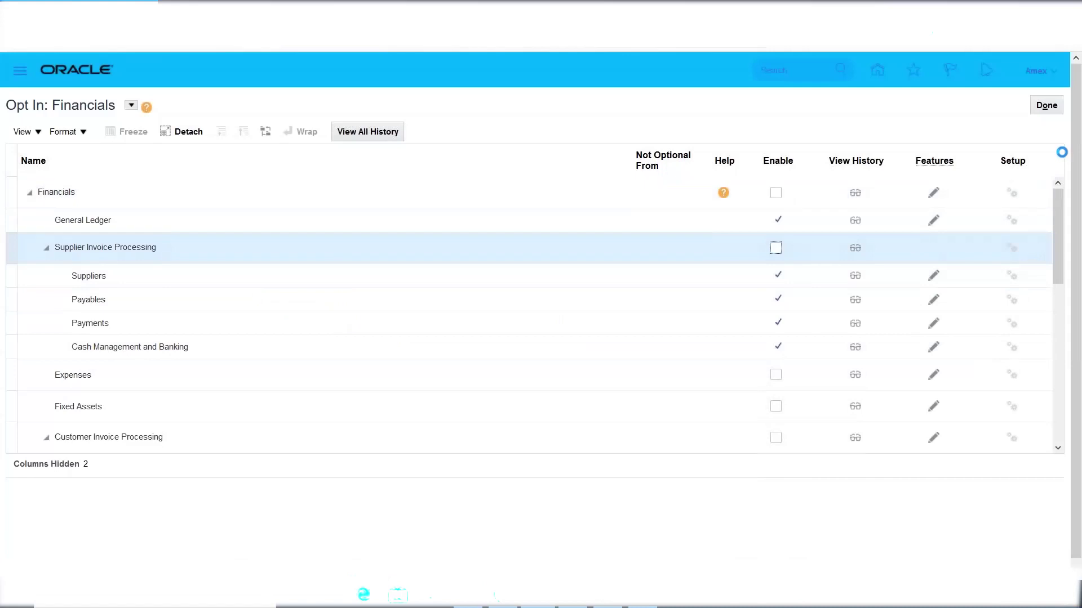
{"action": "left_click", "coordinate": [1046, 105]}
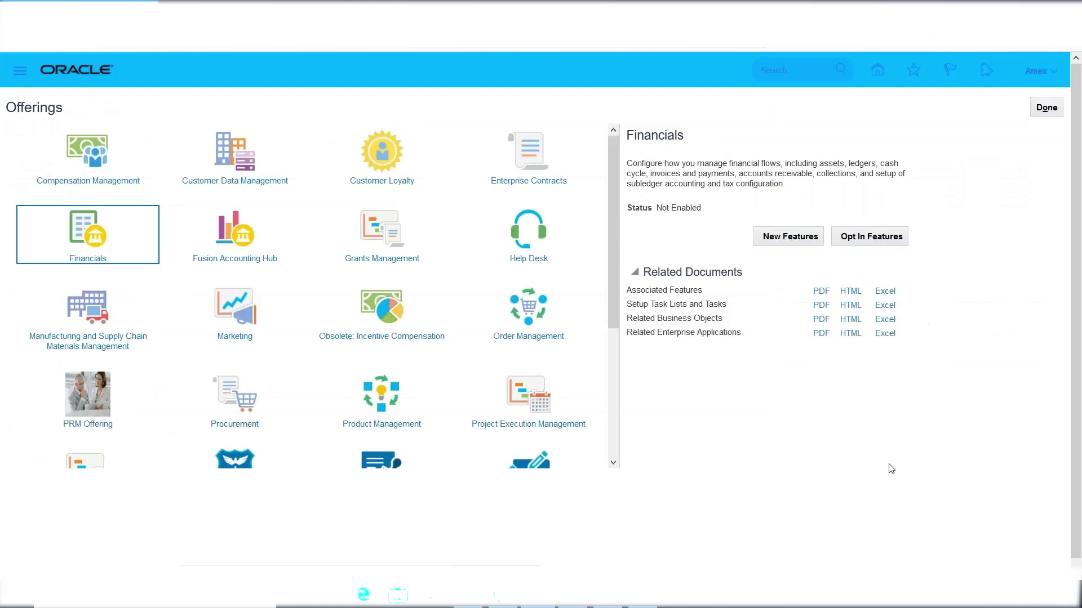
{"action": "triple_click", "coordinate": [679, 208]}
{"action": "left_click", "coordinate": [776, 466]}
Highlight the Financials 'Not Enabled' status, then bring up its Opt In Features list.
{"action": "triple_click", "coordinate": [676, 210]}
{"action": "left_click", "coordinate": [723, 215]}
{"action": "triple_click", "coordinate": [683, 211]}
{"action": "left_click", "coordinate": [871, 238]}
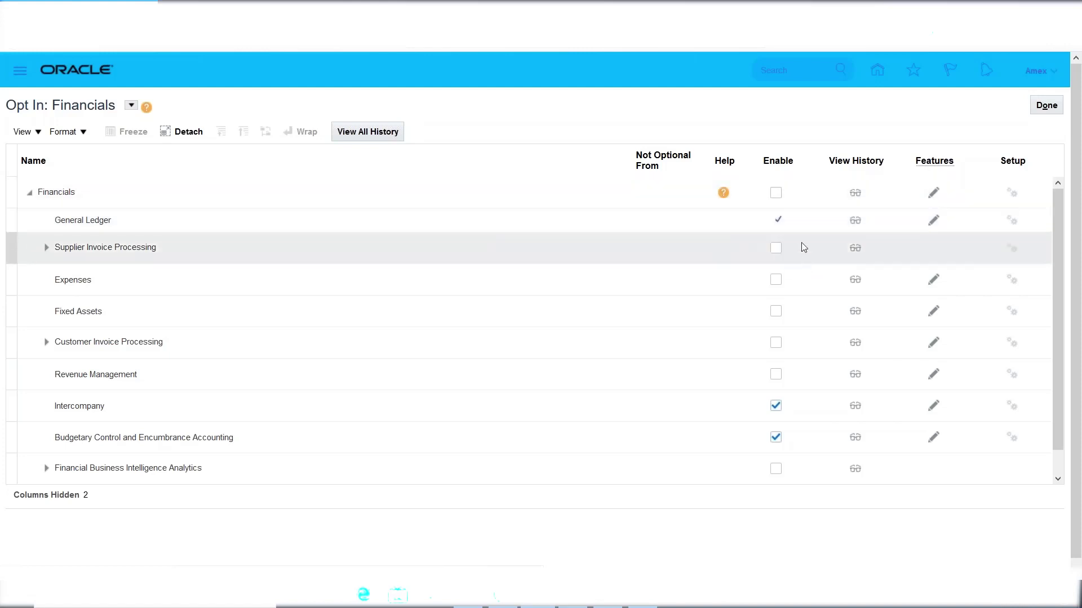
Re-enable the Financials offering and its Supplier Invoice Processing area.
{"action": "left_click", "coordinate": [775, 193]}
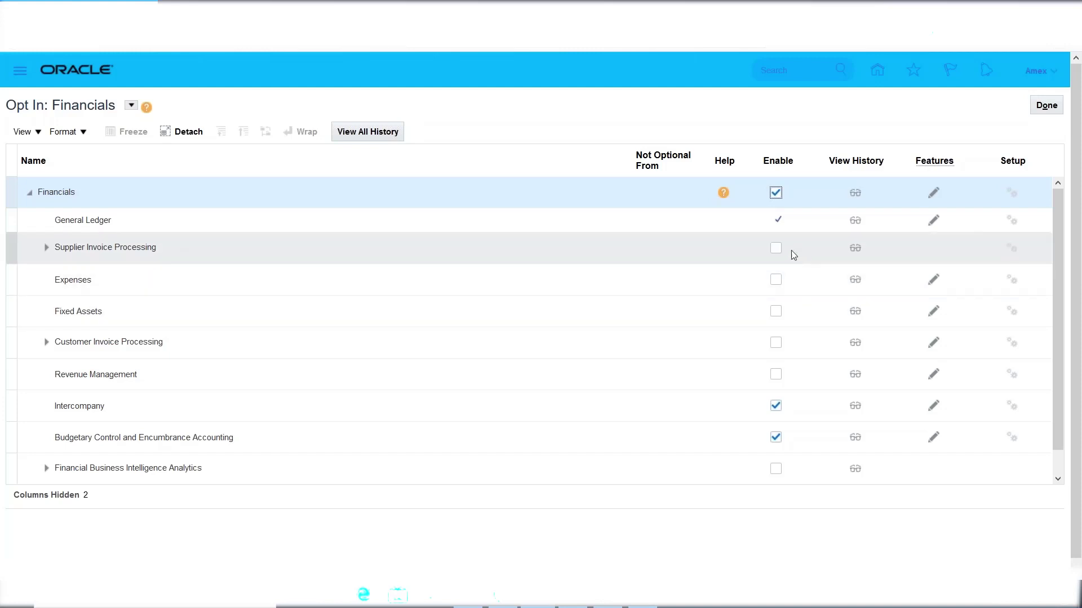
{"action": "left_click", "coordinate": [775, 248]}
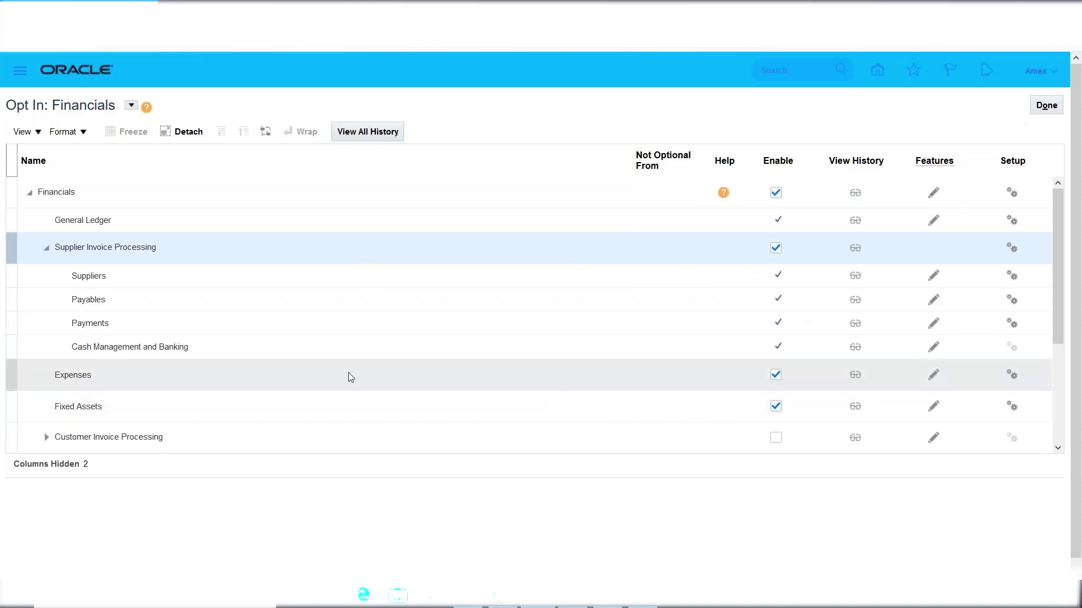
Toggle Expenses off and back on, then enable Customer Invoice Processing.
{"action": "left_click", "coordinate": [776, 376]}
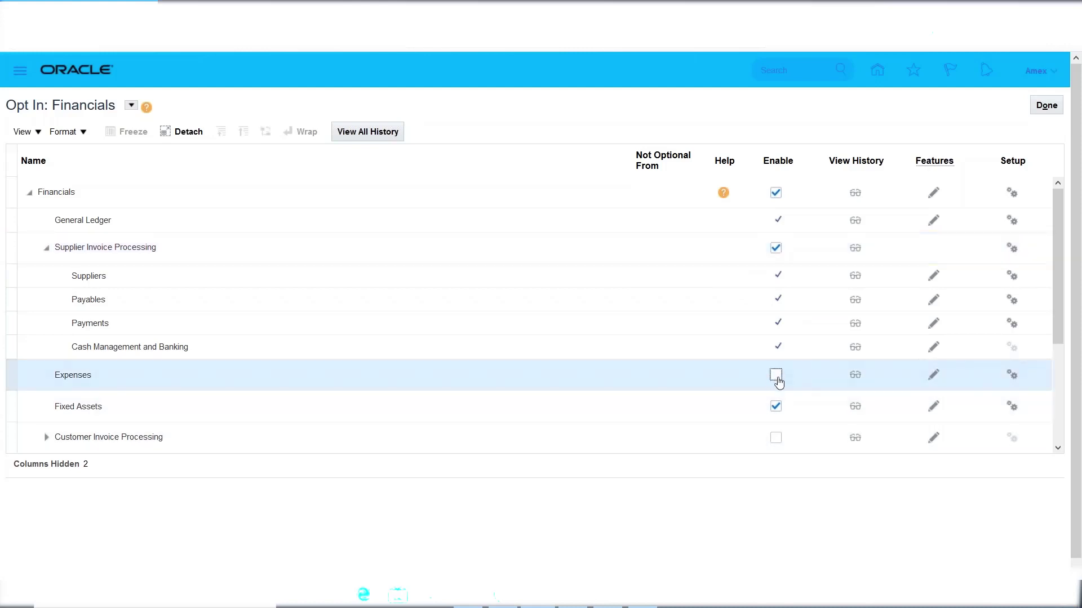
{"action": "scroll", "coordinate": [732, 380], "scroll_direction": "down", "scroll_amount": 3}
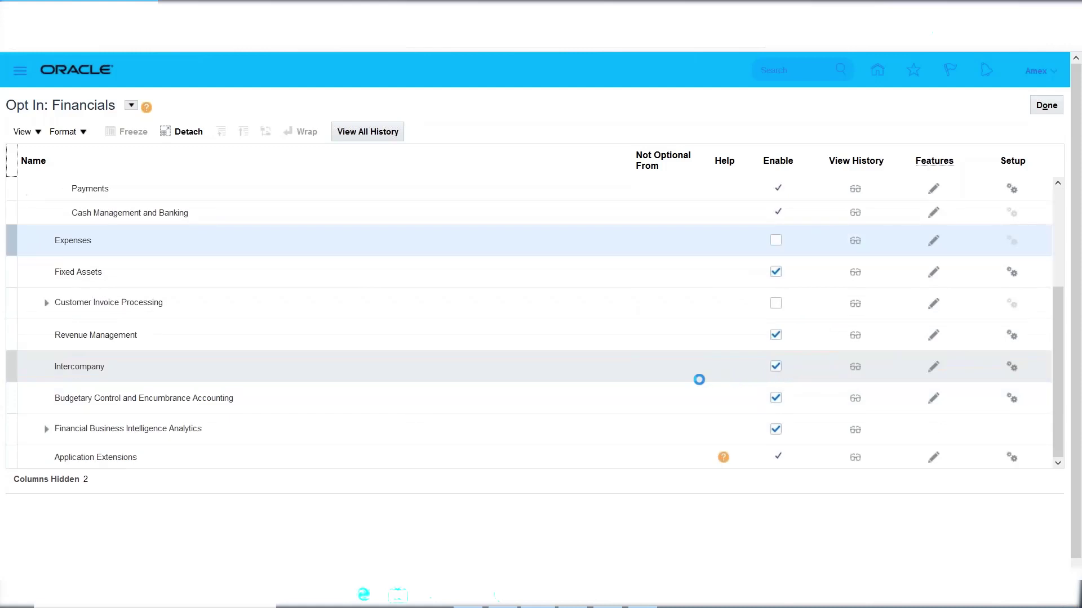
{"action": "left_click", "coordinate": [113, 269]}
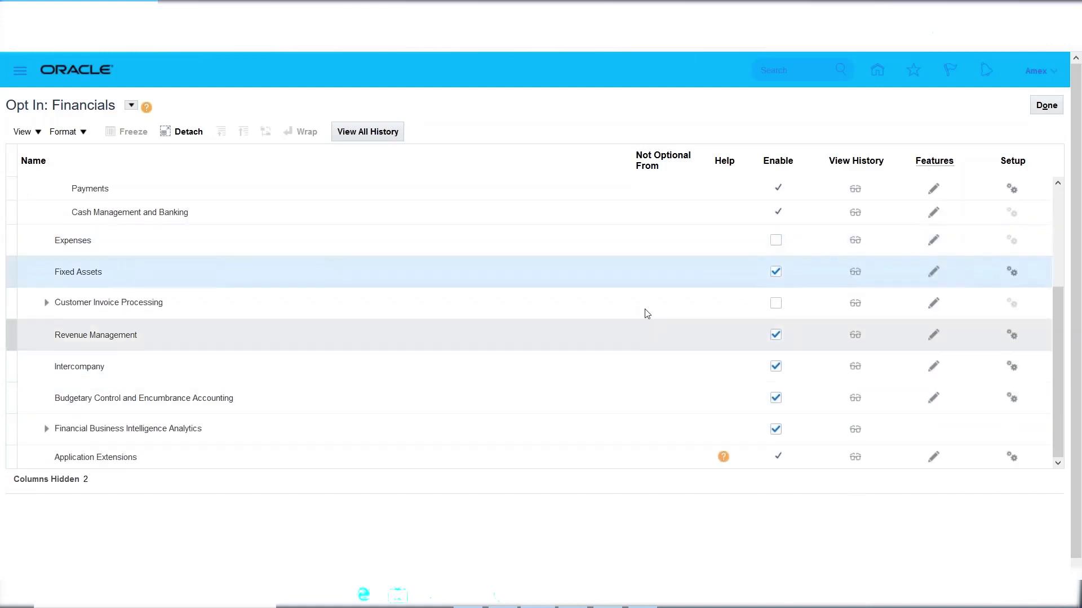
{"action": "left_click", "coordinate": [777, 241]}
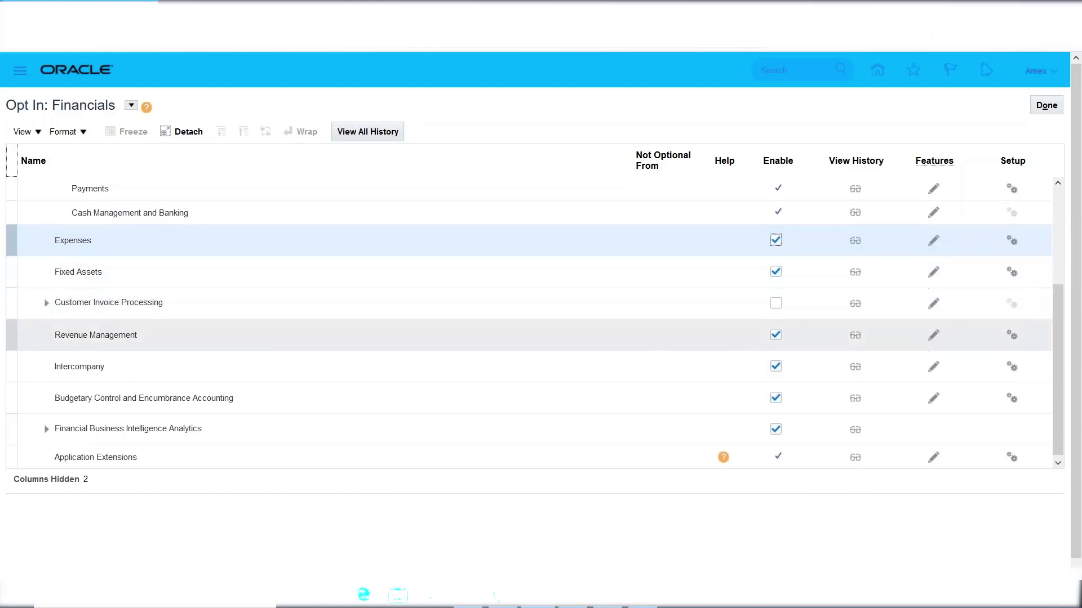
{"action": "left_click", "coordinate": [776, 304]}
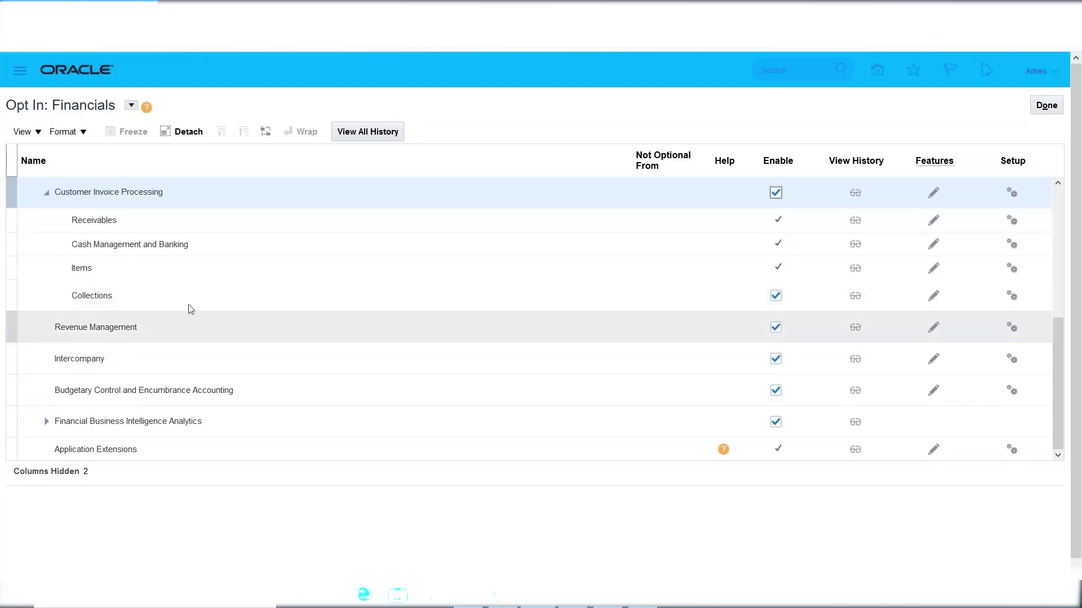
Expand Financial Business Intelligence Analytics and scroll to see its five enabled analytics areas.
{"action": "left_click", "coordinate": [113, 292]}
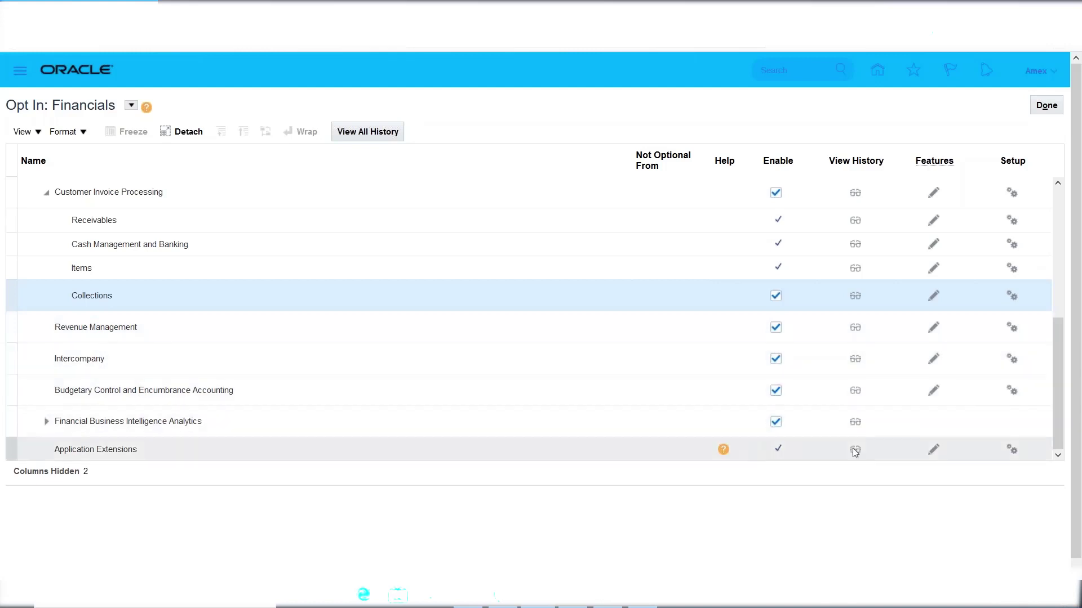
{"action": "left_click_drag", "start_coordinate": [1078, 395], "coordinate": [1078, 404]}
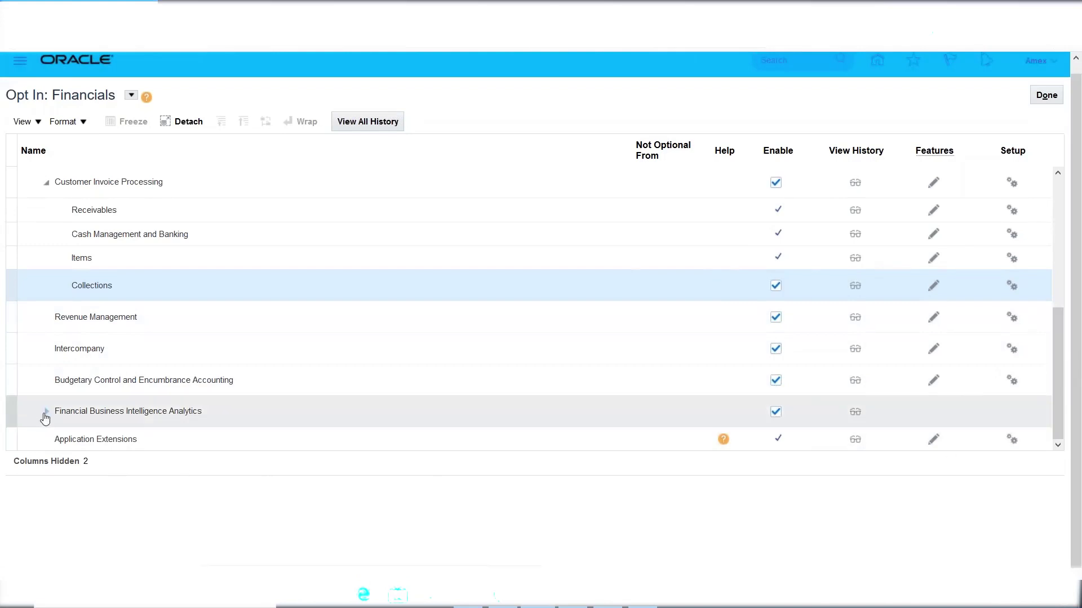
{"action": "left_click", "coordinate": [43, 414]}
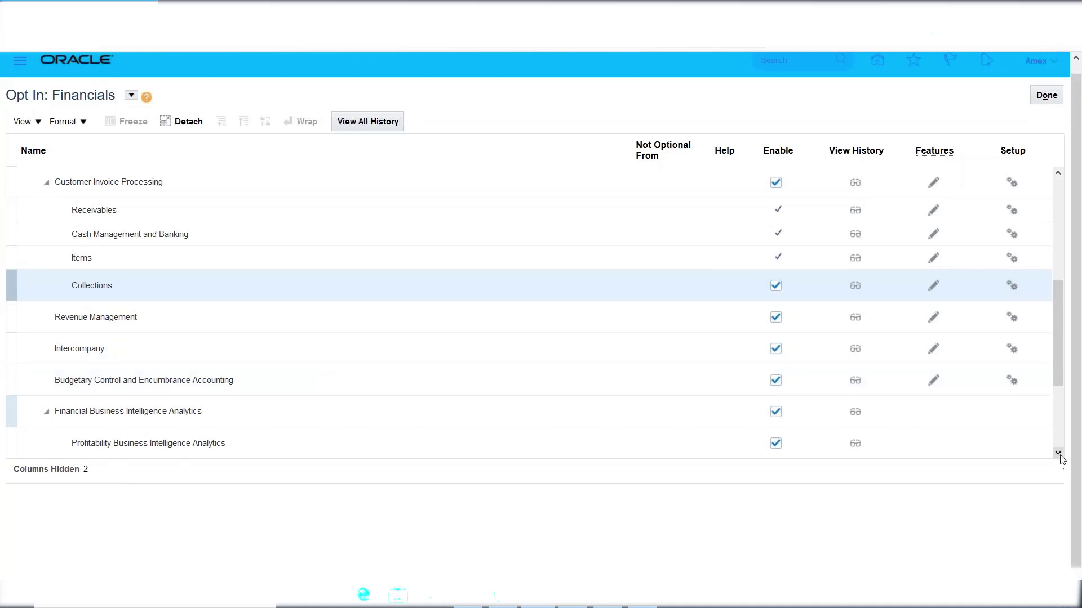
{"action": "left_click", "coordinate": [1058, 454]}
{"action": "left_click", "coordinate": [1059, 458]}
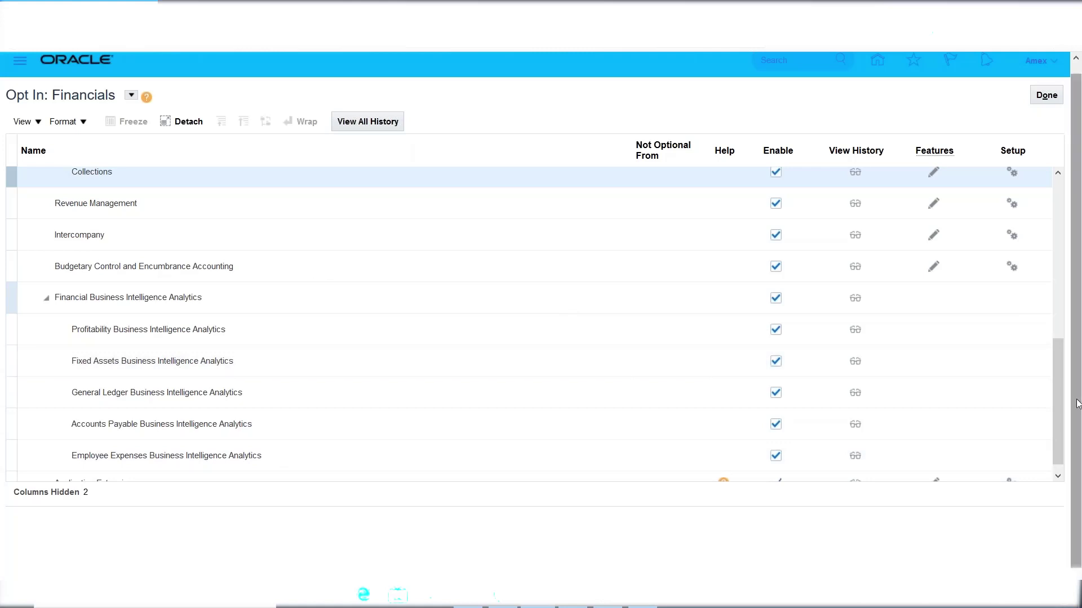
{"action": "scroll", "coordinate": [1077, 402], "scroll_direction": "up", "scroll_amount": 1}
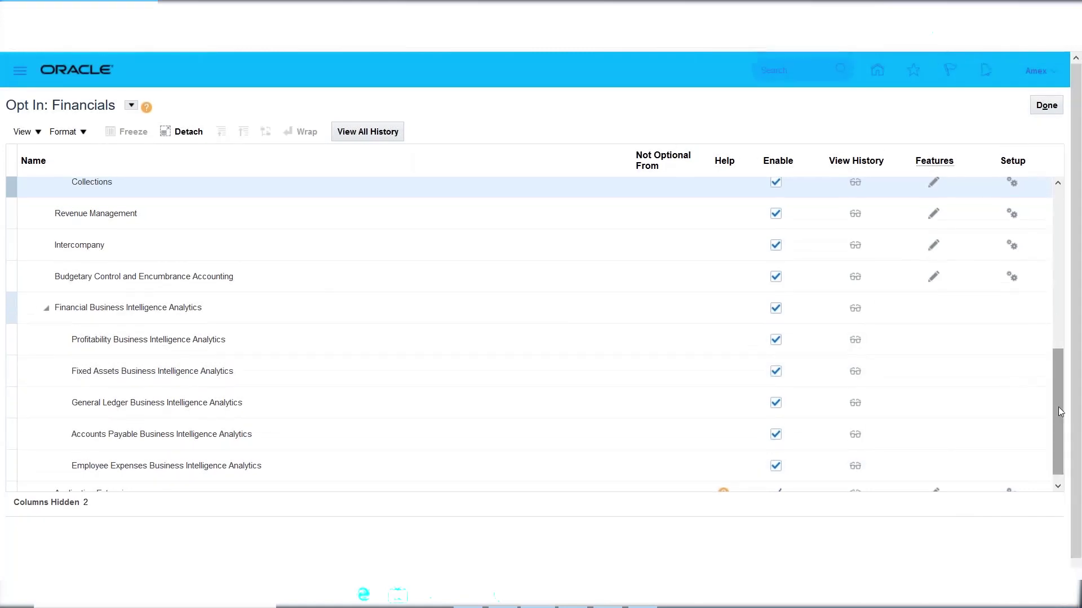
{"action": "left_click_drag", "start_coordinate": [1057, 408], "coordinate": [1062, 265]}
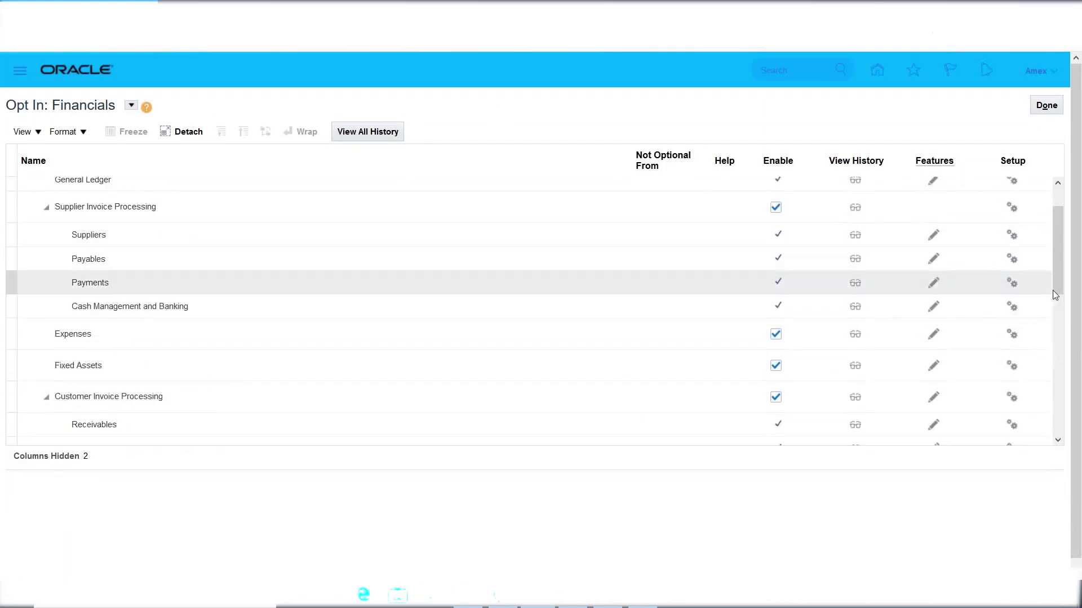
{"action": "scroll", "coordinate": [1059, 289], "scroll_direction": "up", "scroll_amount": 2}
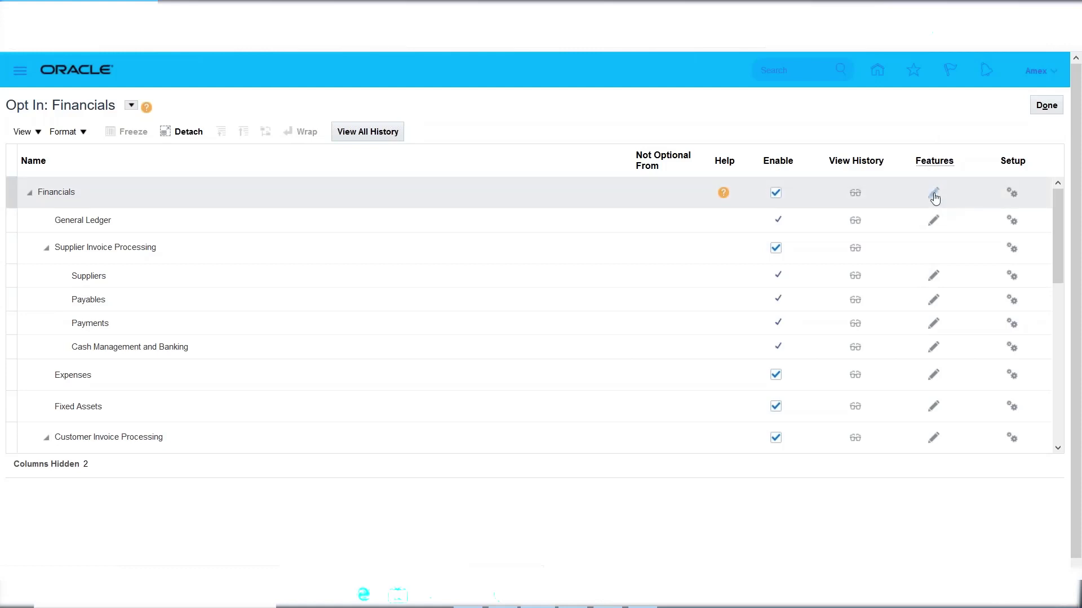
Scroll through the Edit Features: Financials list, then return to the Opt In: Financials page.
{"action": "left_click", "coordinate": [67, 202]}
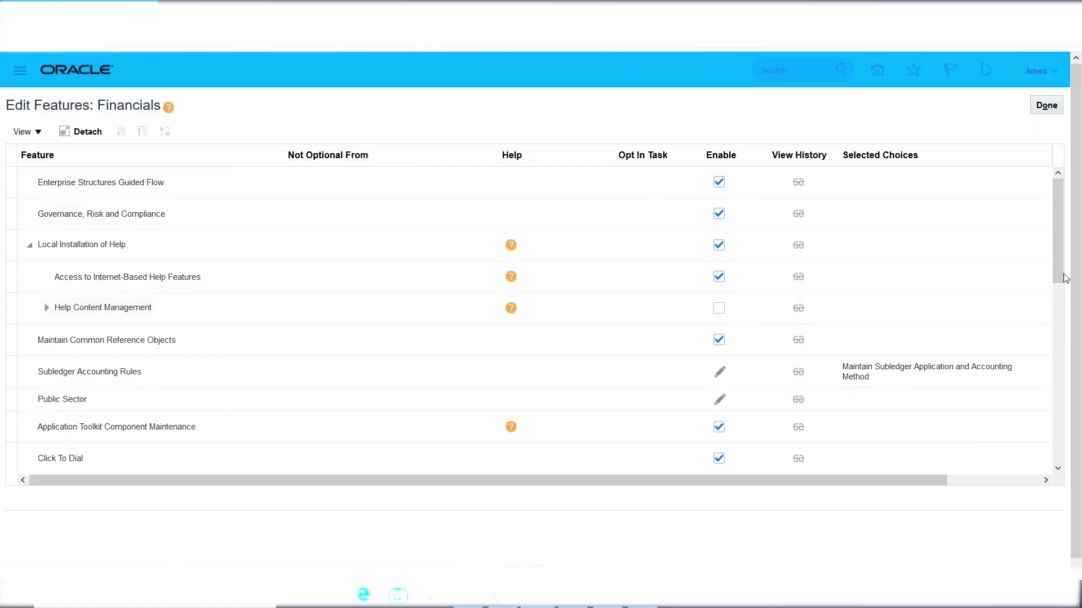
{"action": "left_click_drag", "start_coordinate": [1057, 250], "coordinate": [1060, 424]}
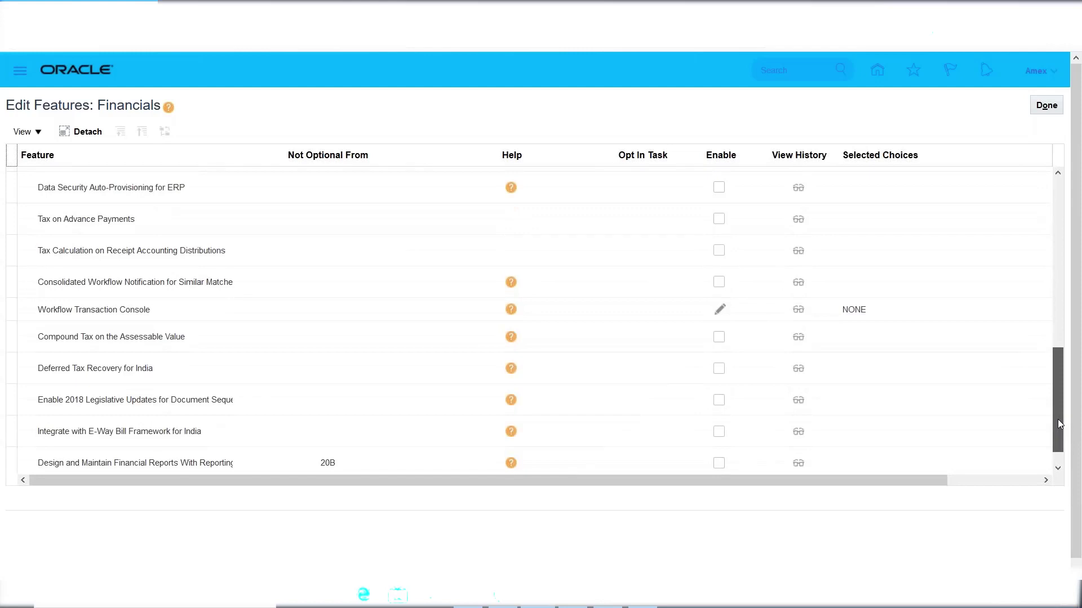
{"action": "left_click_drag", "start_coordinate": [1059, 424], "coordinate": [1080, 243]}
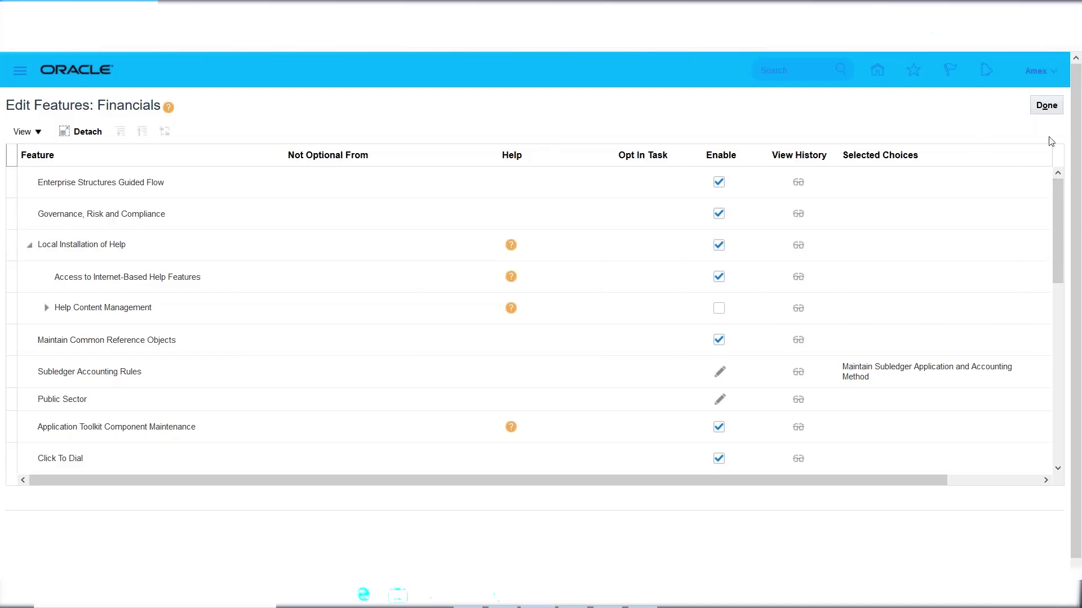
{"action": "left_click", "coordinate": [1046, 105]}
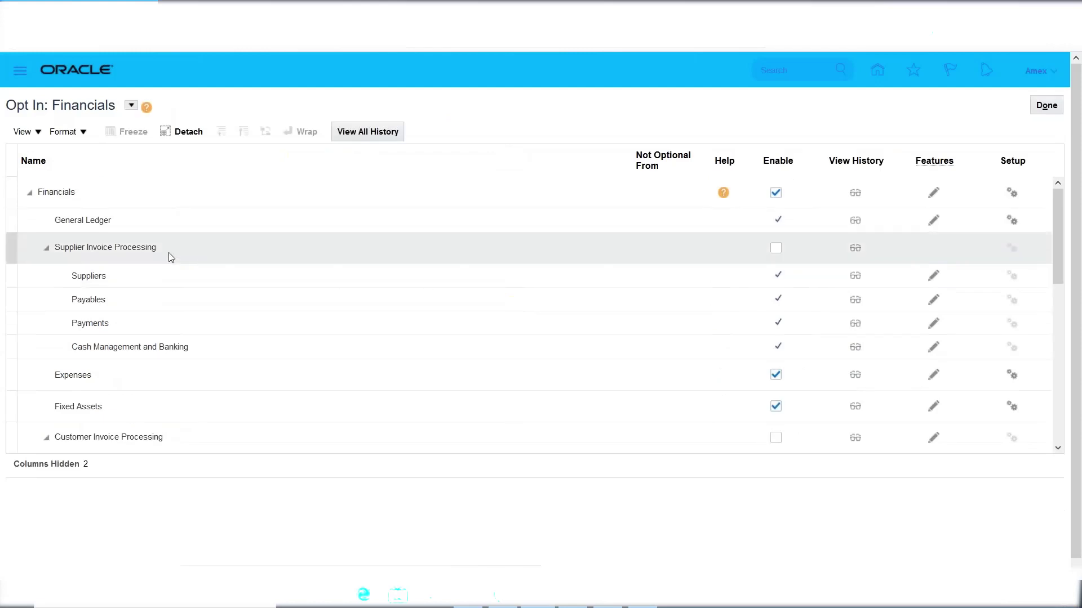
Select Payables under Supplier Invoice Processing and bring up its Edit Features page.
{"action": "left_click", "coordinate": [137, 246]}
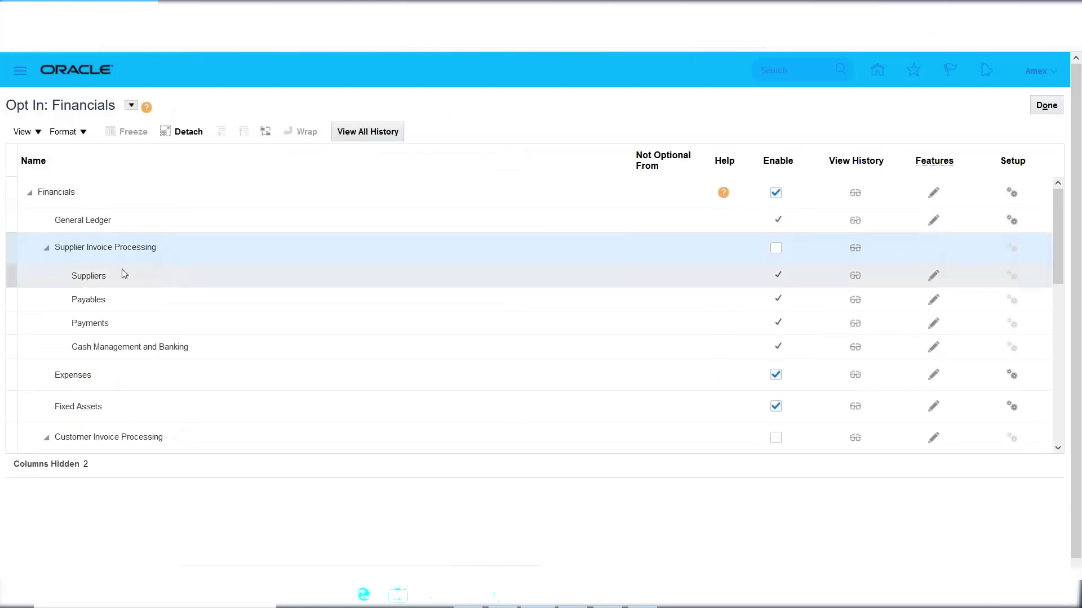
{"action": "left_click", "coordinate": [107, 307]}
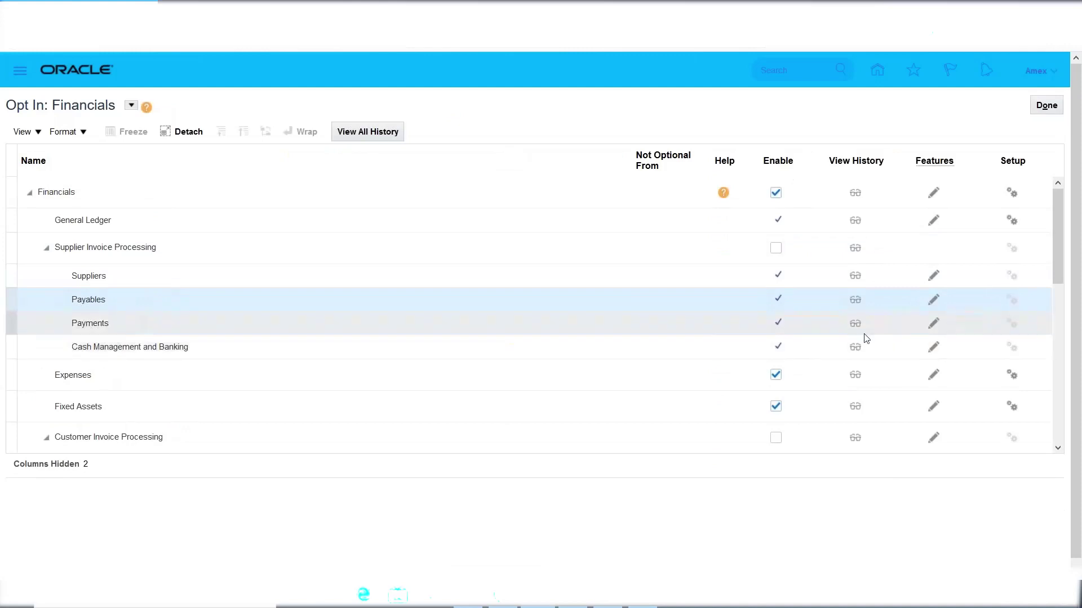
{"action": "left_click", "coordinate": [938, 301]}
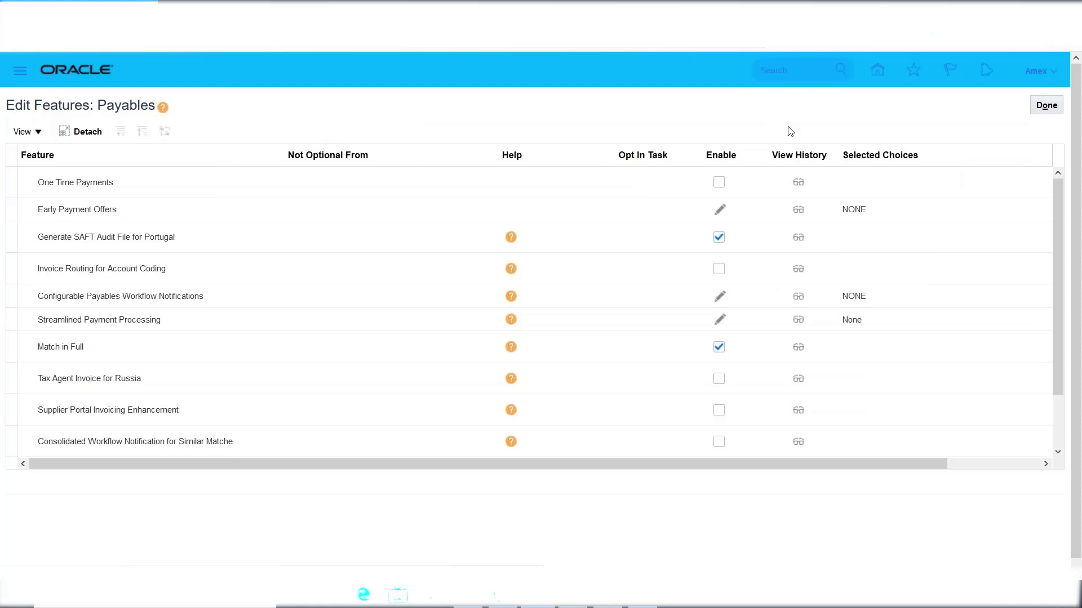
Scroll the Payables features down to Configurable Payables Workflow Notifications and Streamlined Payment Processing.
{"action": "left_click_drag", "start_coordinate": [1056, 230], "coordinate": [1056, 293]}
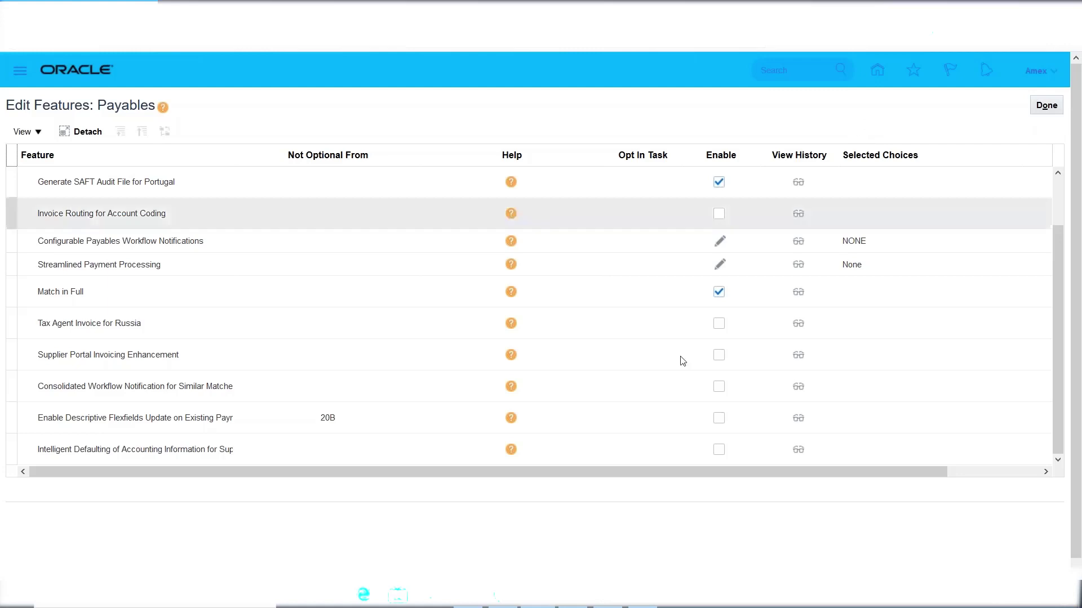
In the Excel notes, highlight 'FSM' in the FSM: Setups note on row 41, then return to Oracle.
{"action": "left_click", "coordinate": [635, 604]}
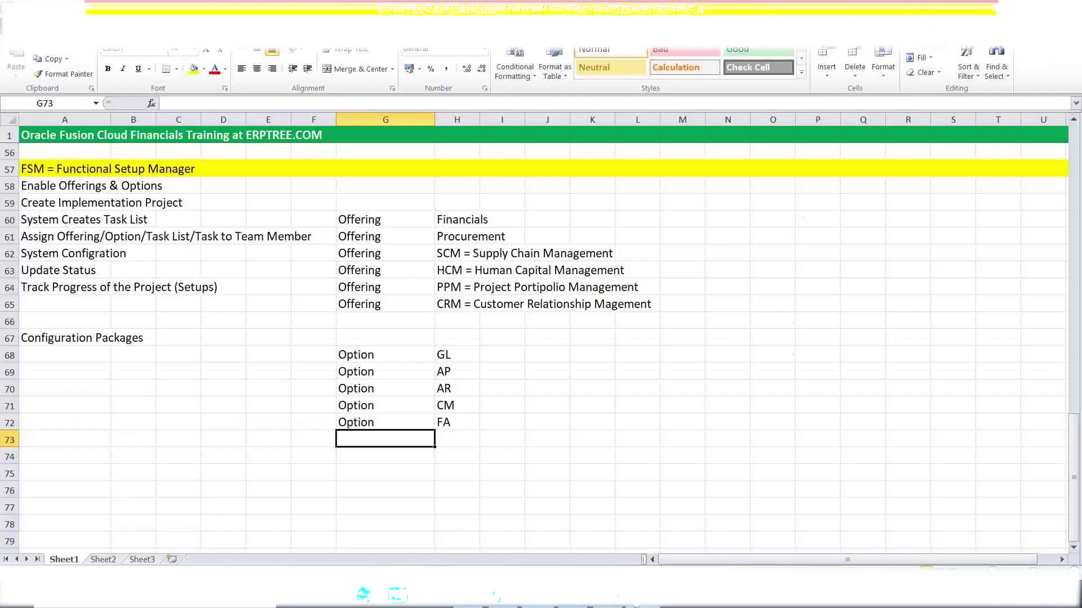
{"action": "scroll", "coordinate": [226, 378], "scroll_direction": "up", "scroll_amount": 5}
{"action": "scroll", "coordinate": [225, 378], "scroll_direction": "up", "scroll_amount": 3}
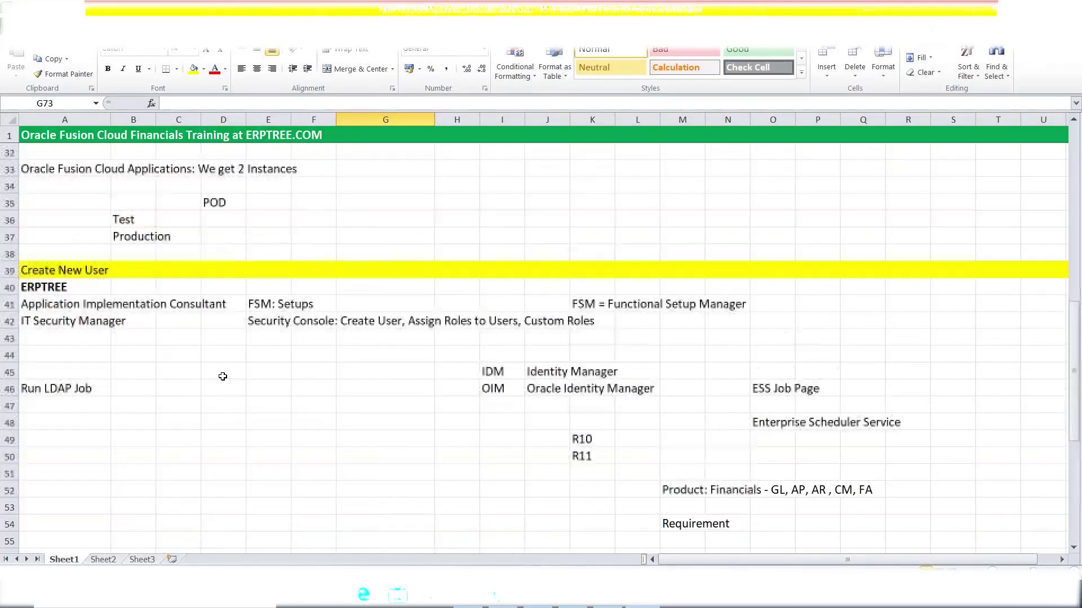
{"action": "left_click", "coordinate": [35, 305]}
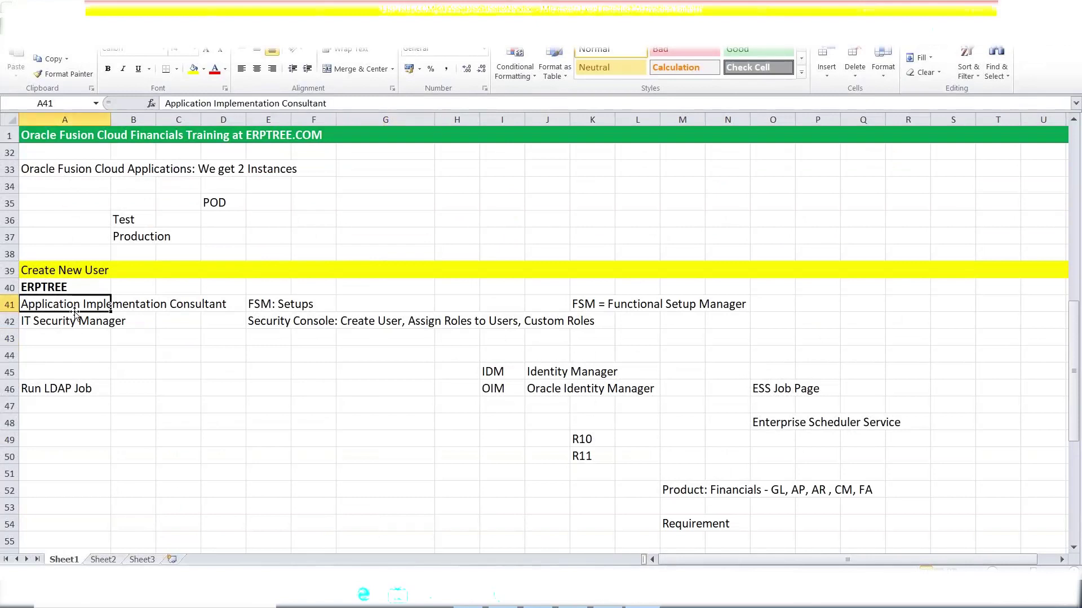
{"action": "left_click", "coordinate": [271, 301]}
{"action": "double_click", "coordinate": [271, 302]}
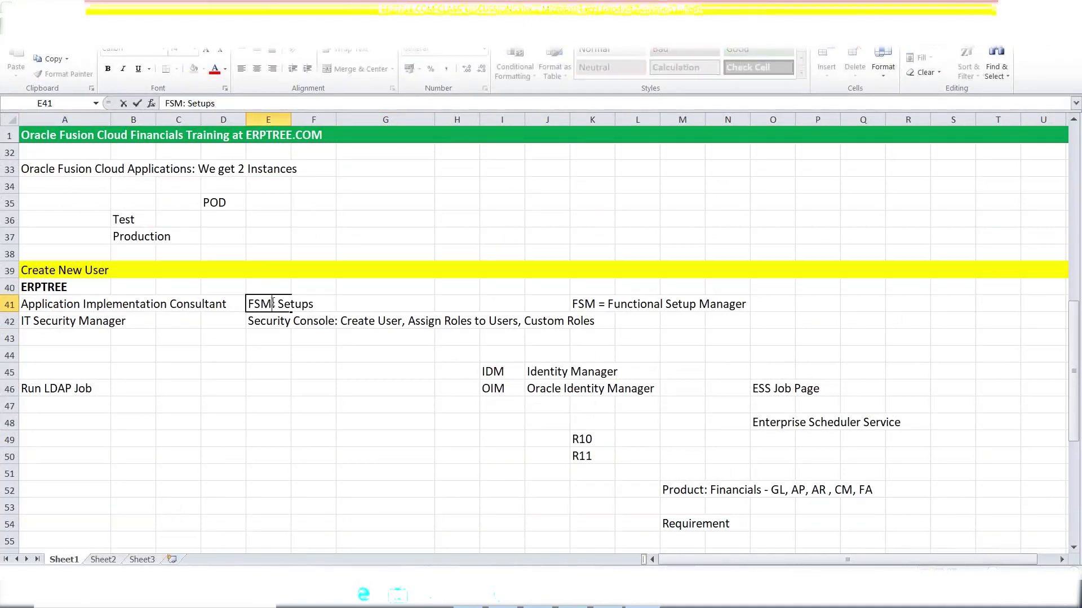
{"action": "left_click_drag", "start_coordinate": [272, 303], "coordinate": [248, 304]}
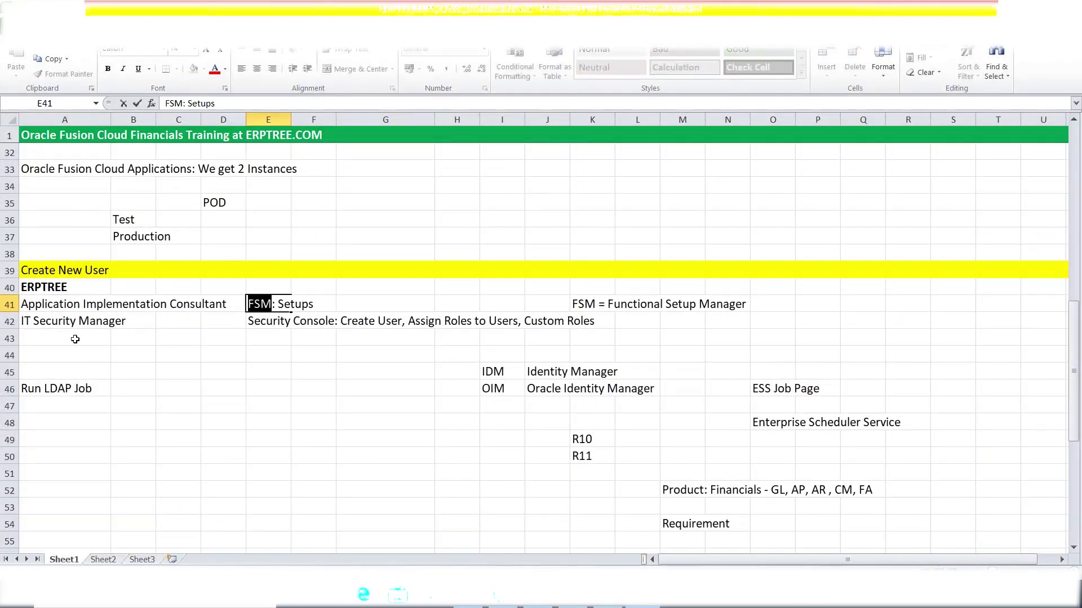
{"action": "left_click", "coordinate": [32, 301]}
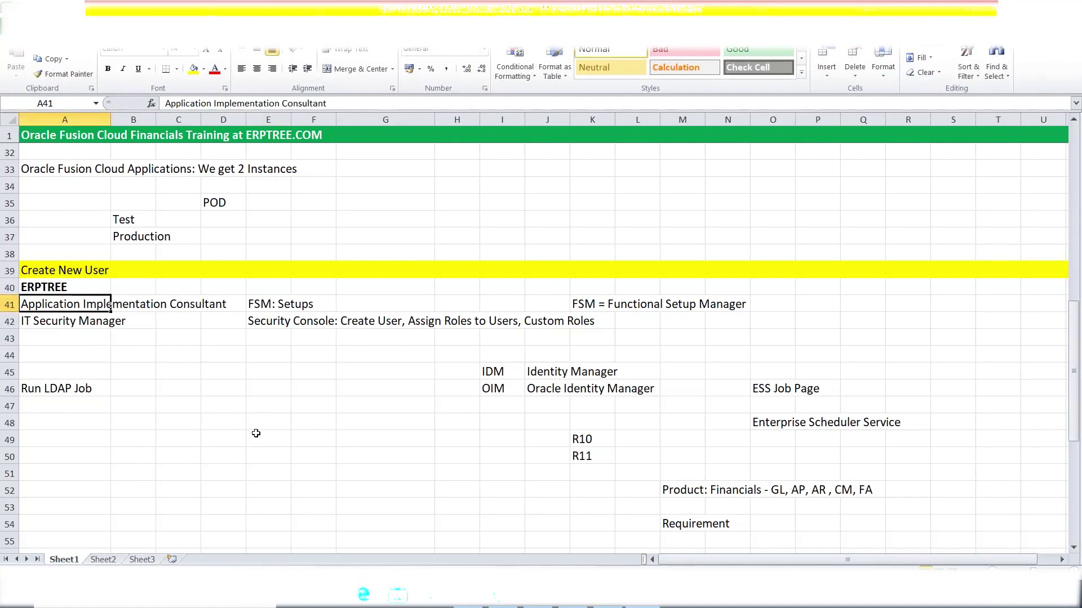
{"action": "key", "text": "alt+Tab"}
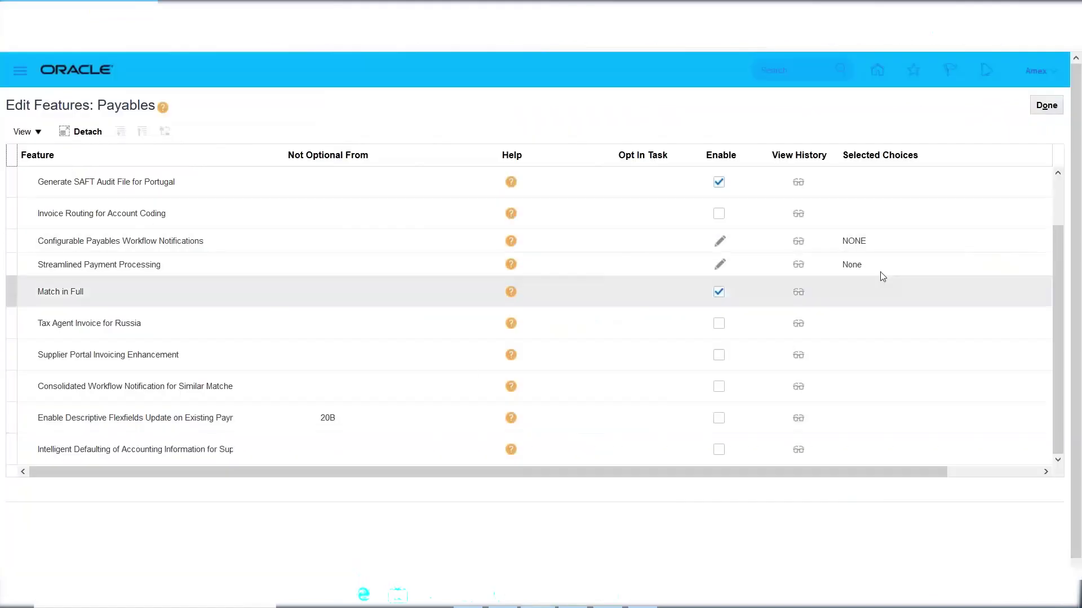
Click Done on Edit Features: Payables to return to the Opt In: Financials list.
{"action": "left_click", "coordinate": [1041, 114]}
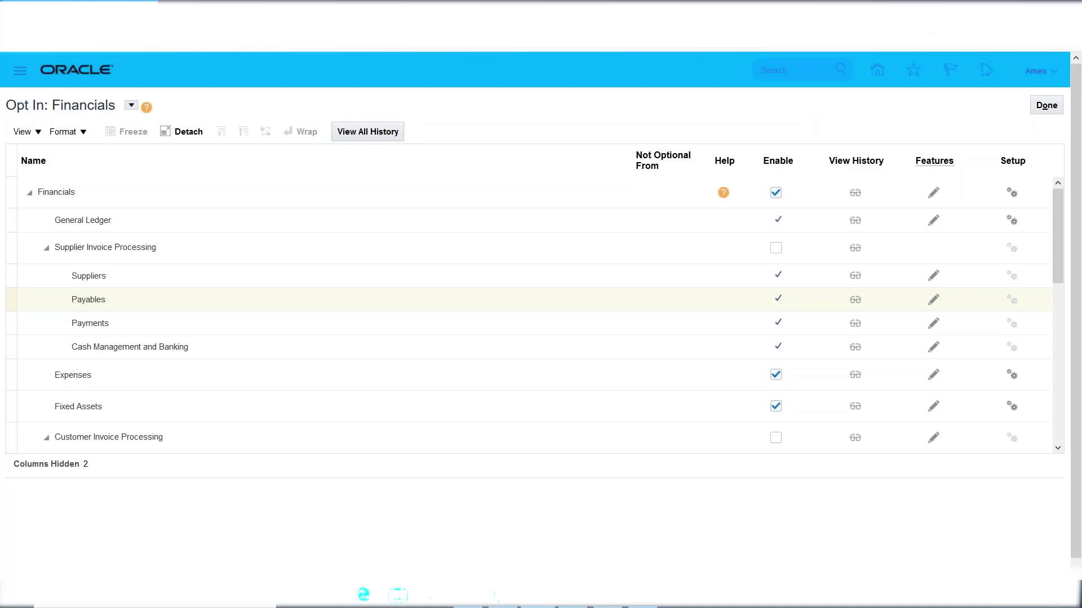
Finish the Financials opt-in, then go to Setup and Maintenance from the user menu.
{"action": "left_click", "coordinate": [1046, 105]}
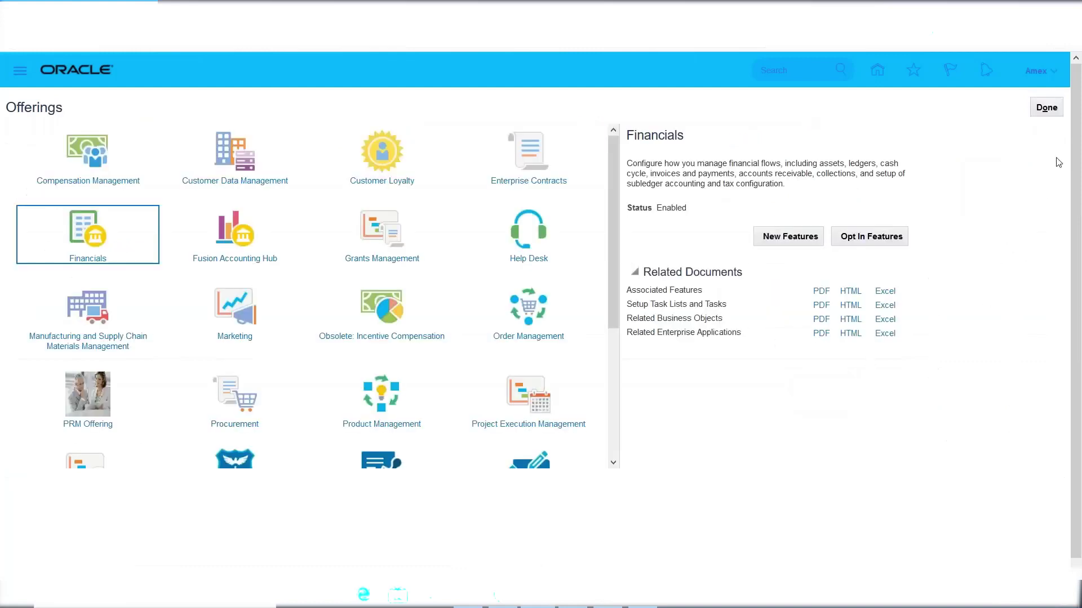
{"action": "left_click", "coordinate": [1036, 72]}
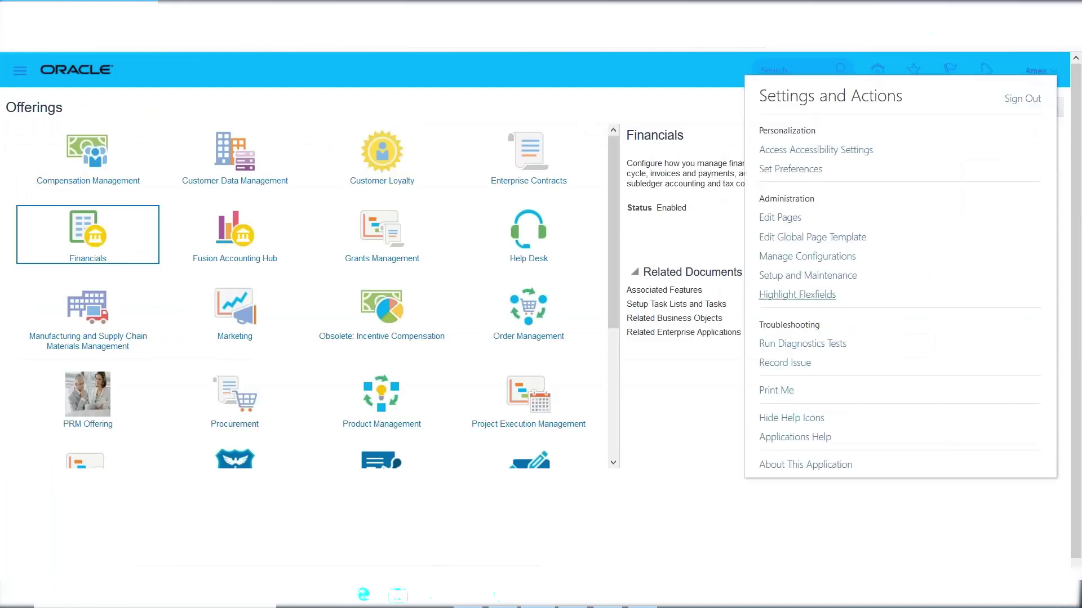
{"action": "left_click", "coordinate": [809, 276]}
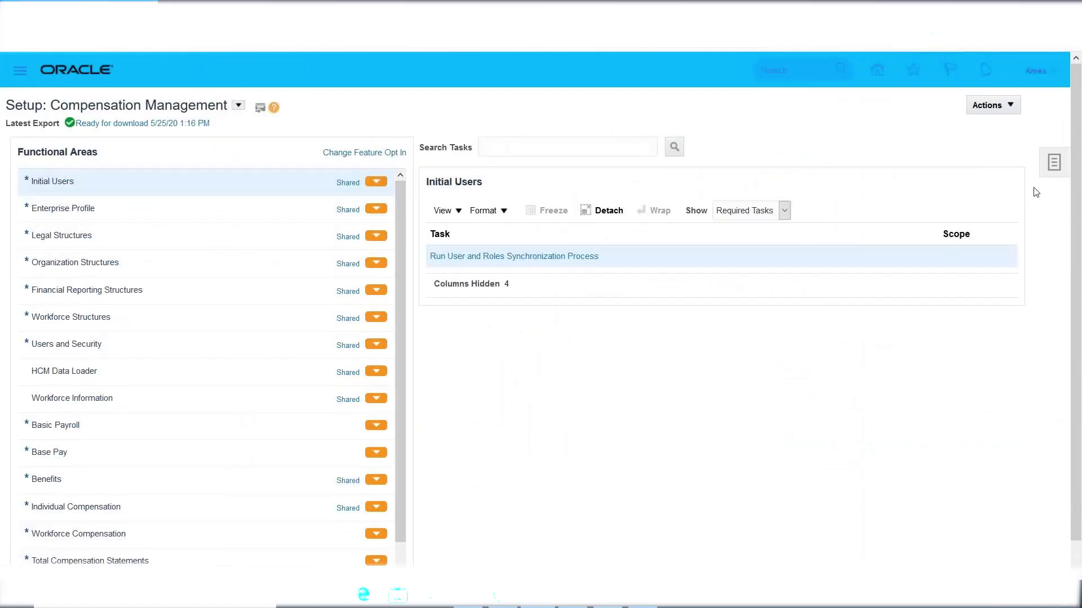
Leave Compensation Management setup and go to the Offerings page via Actions > Go to Offerings.
{"action": "left_click", "coordinate": [1054, 162]}
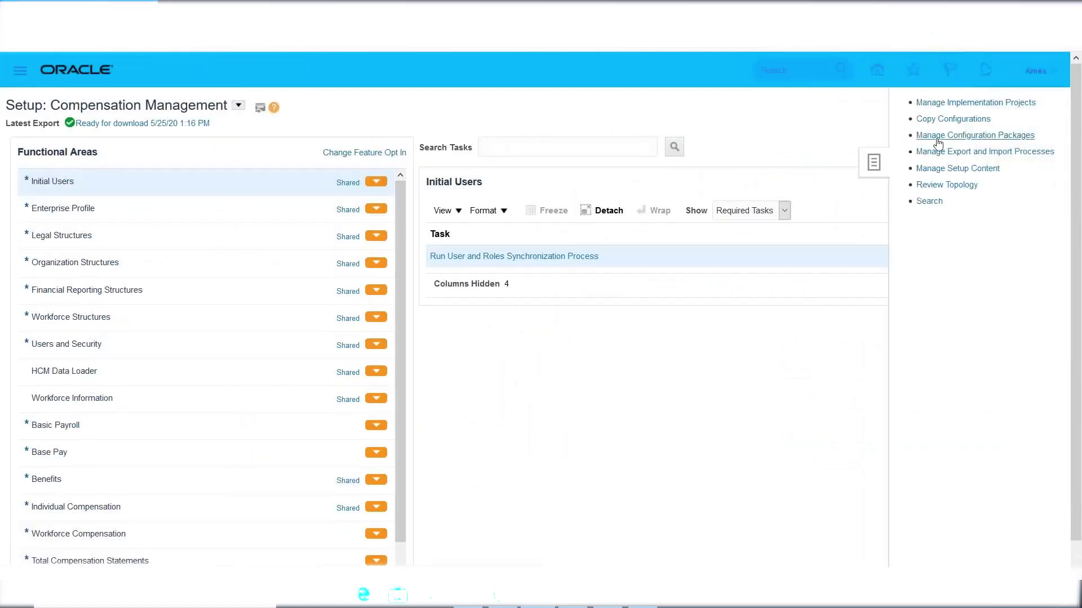
{"action": "left_click", "coordinate": [789, 142]}
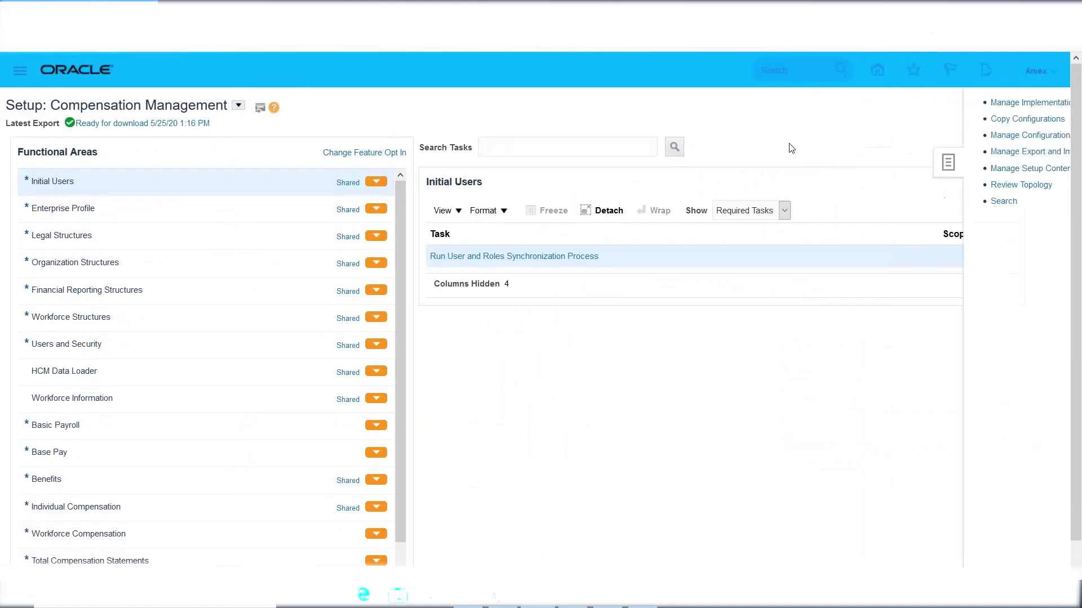
{"action": "left_click", "coordinate": [995, 107]}
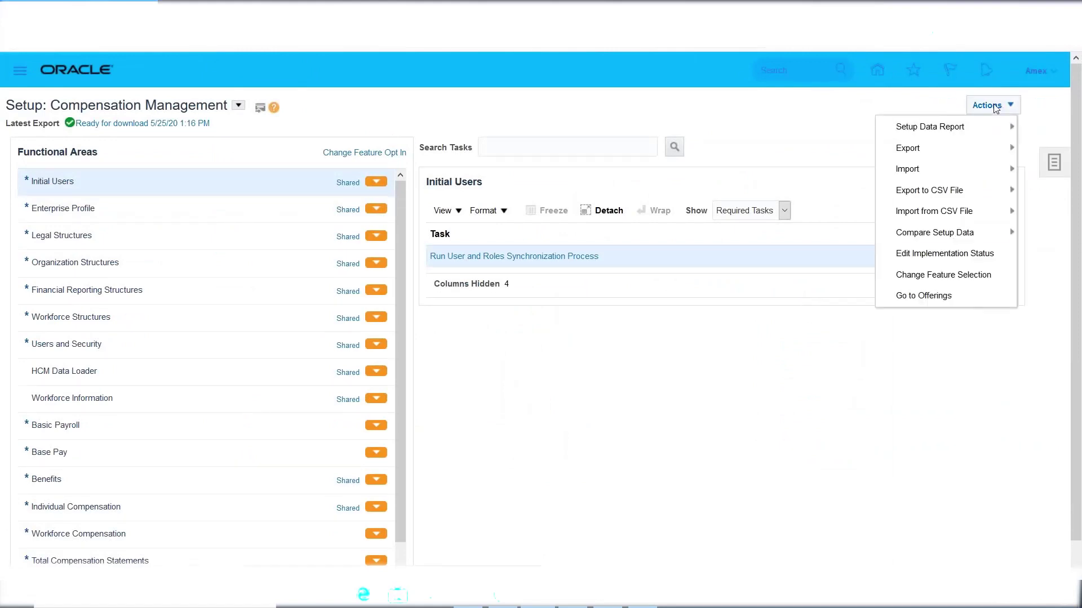
{"action": "left_click", "coordinate": [927, 296]}
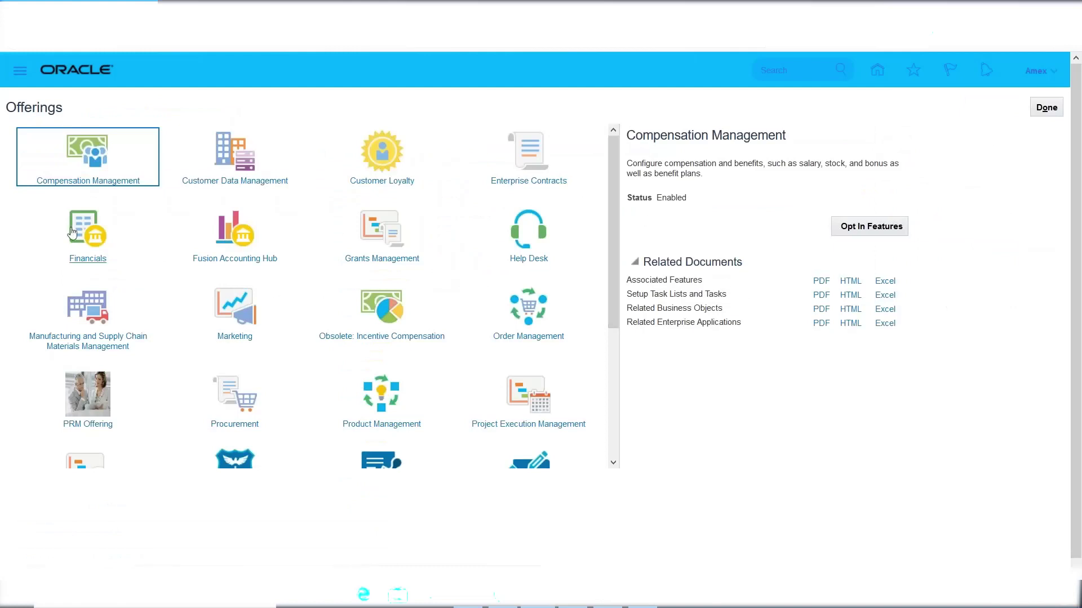
Select the Financials offering and open its Opt In Features list.
{"action": "left_click", "coordinate": [87, 254]}
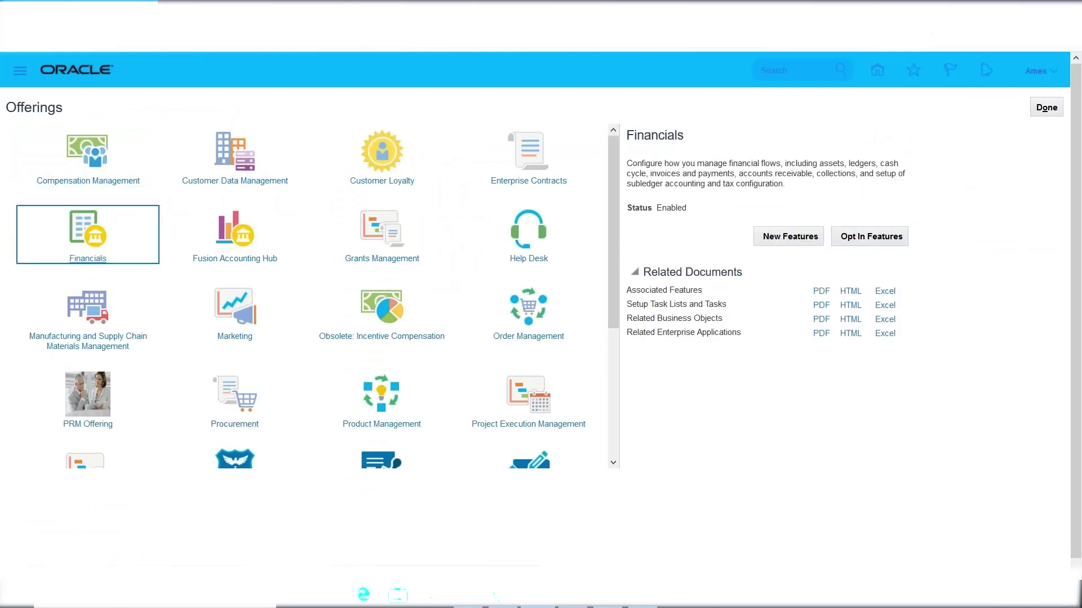
{"action": "left_click", "coordinate": [877, 243]}
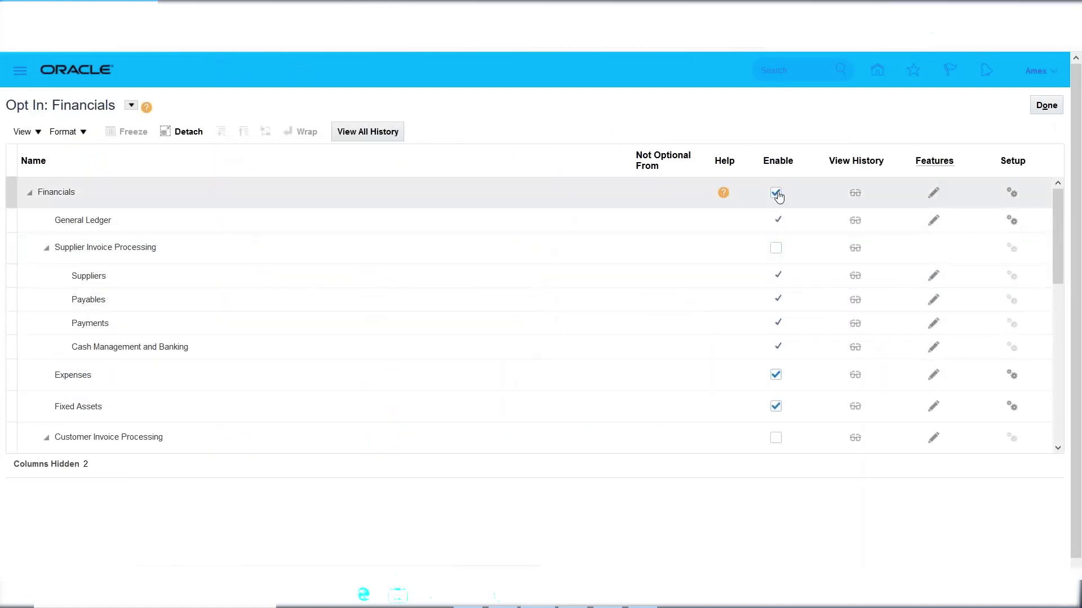
Enable Supplier Invoice Processing and Customer Invoice Processing, save the opt-in, then switch to Excel notes.
{"action": "left_click", "coordinate": [776, 249]}
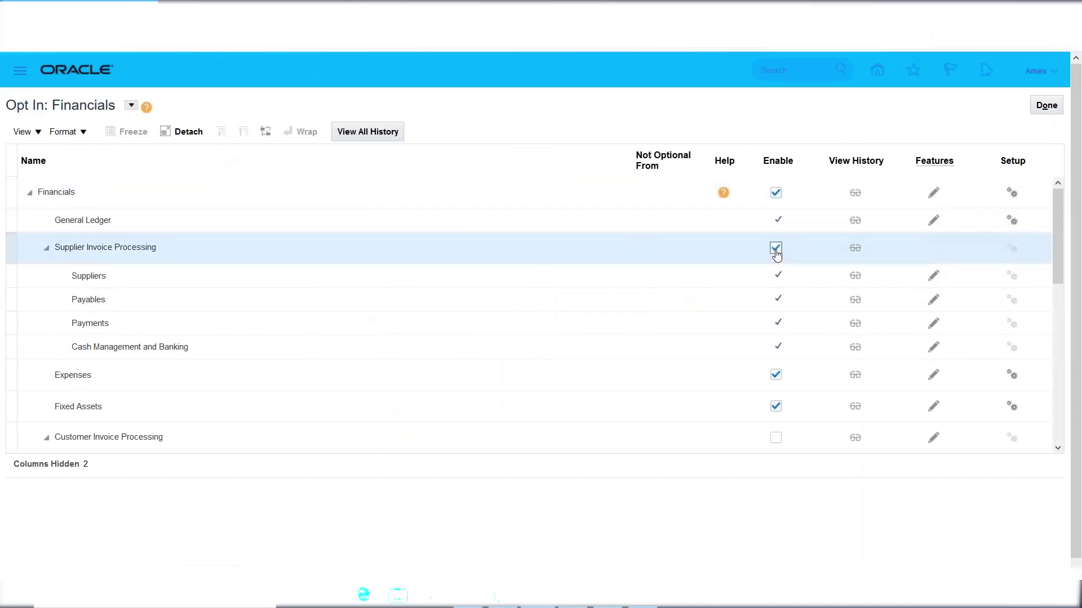
{"action": "left_click", "coordinate": [776, 438]}
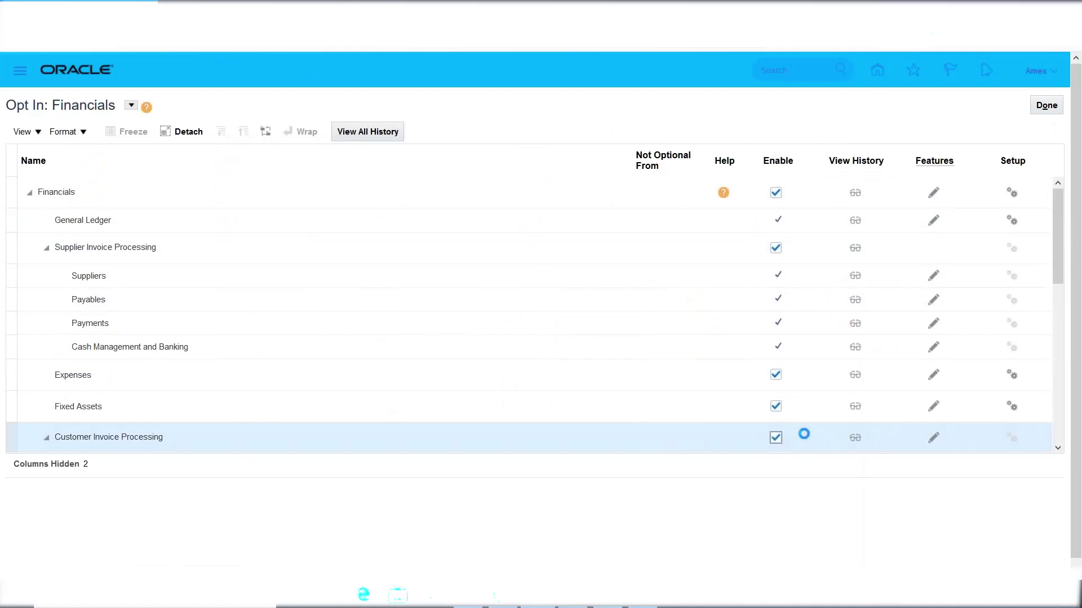
{"action": "left_click_drag", "start_coordinate": [1056, 243], "coordinate": [1056, 325]}
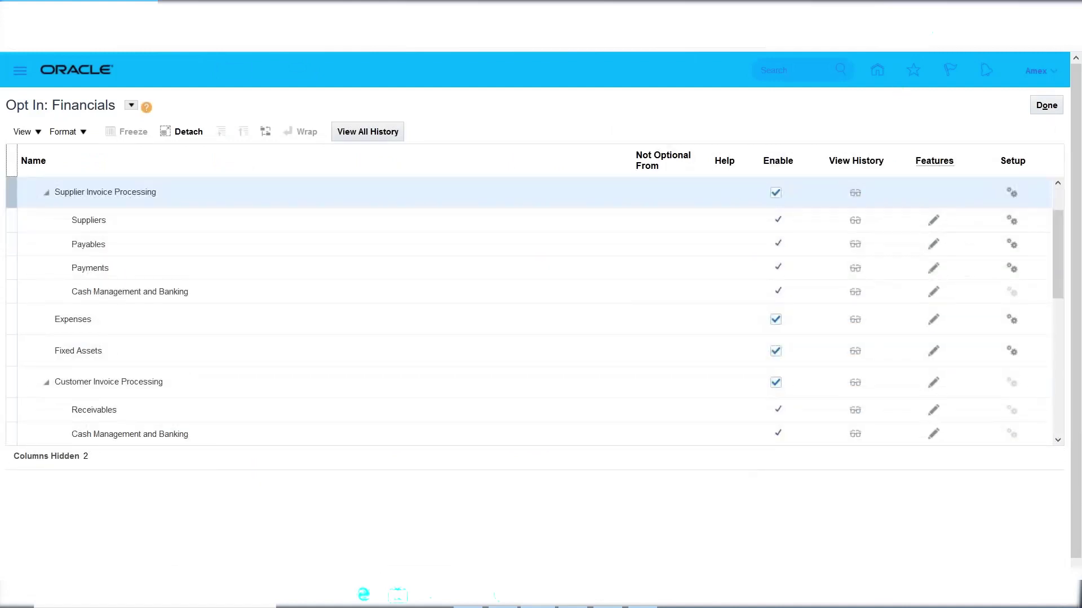
{"action": "scroll", "coordinate": [1062, 312], "scroll_direction": "down", "scroll_amount": 2}
{"action": "left_click_drag", "start_coordinate": [1061, 311], "coordinate": [1061, 343]}
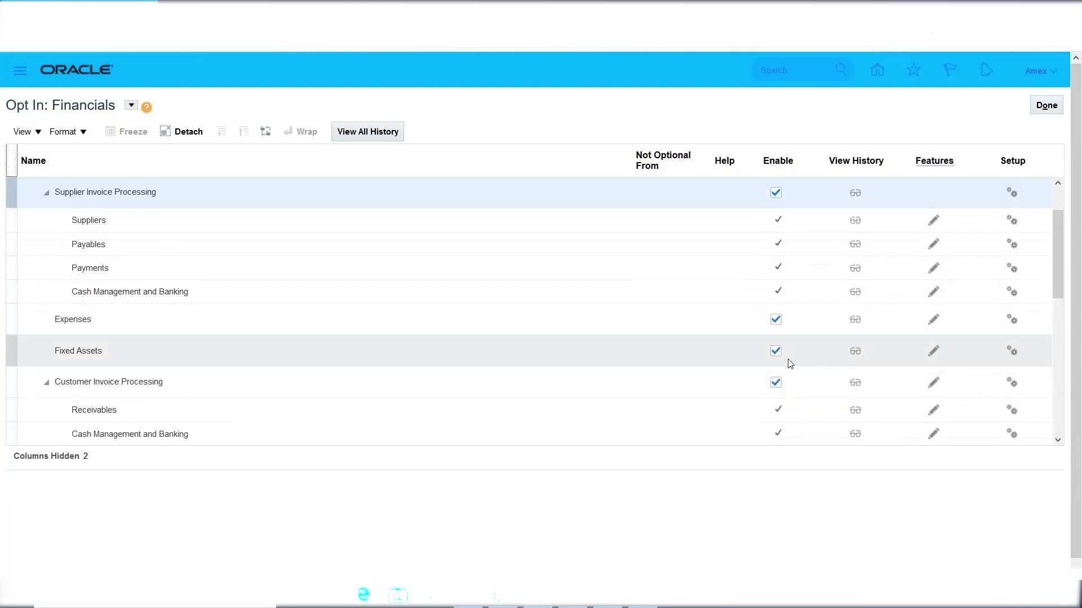
{"action": "left_click_drag", "start_coordinate": [1062, 278], "coordinate": [1065, 220]}
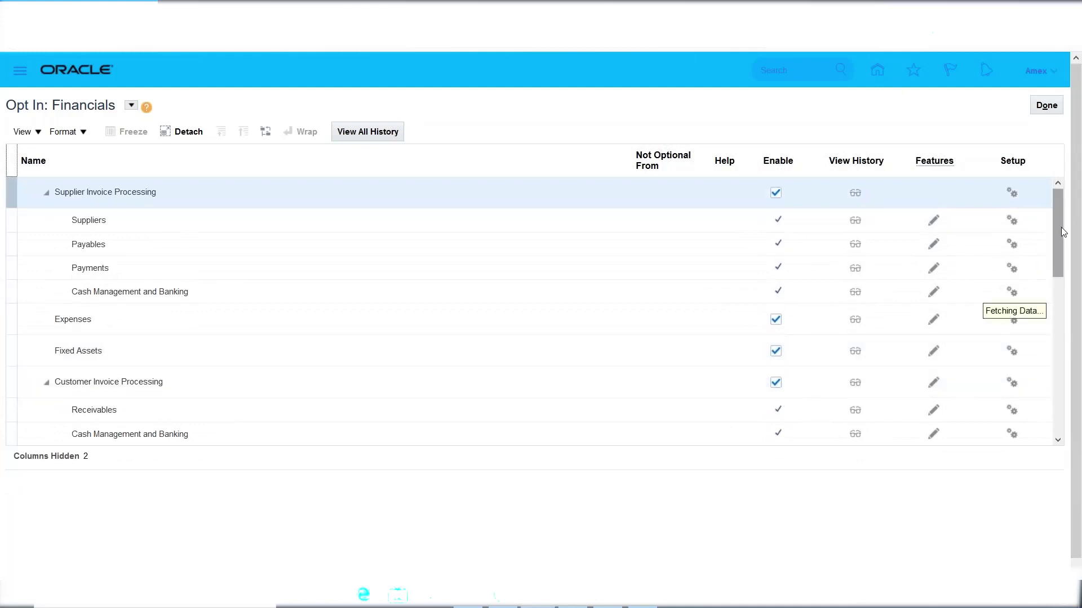
{"action": "left_click_drag", "start_coordinate": [1063, 232], "coordinate": [1070, 434]}
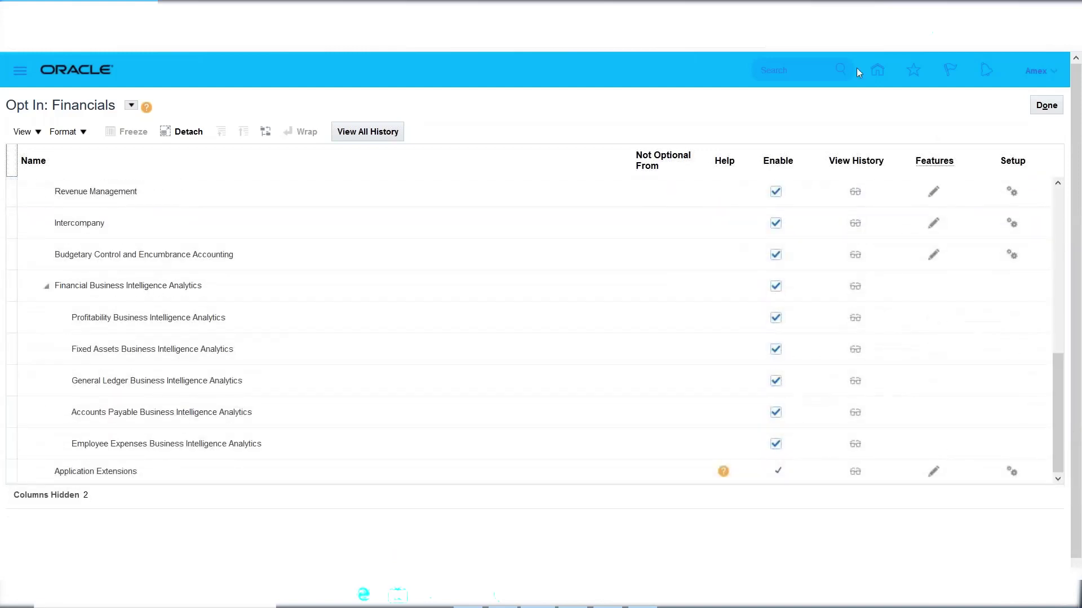
{"action": "left_click", "coordinate": [1055, 114]}
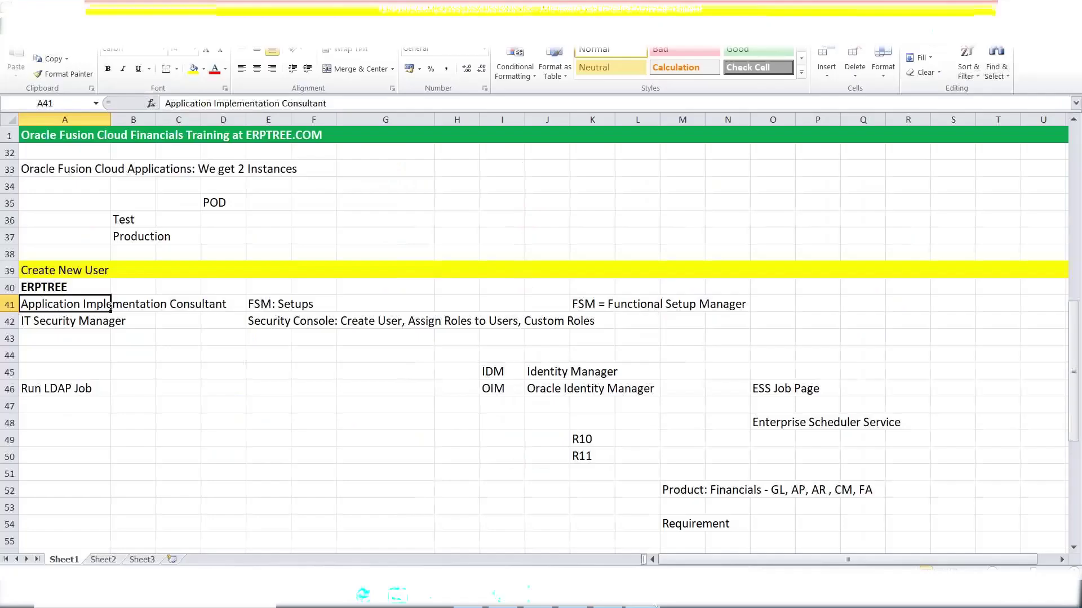
{"action": "left_click", "coordinate": [642, 597]}
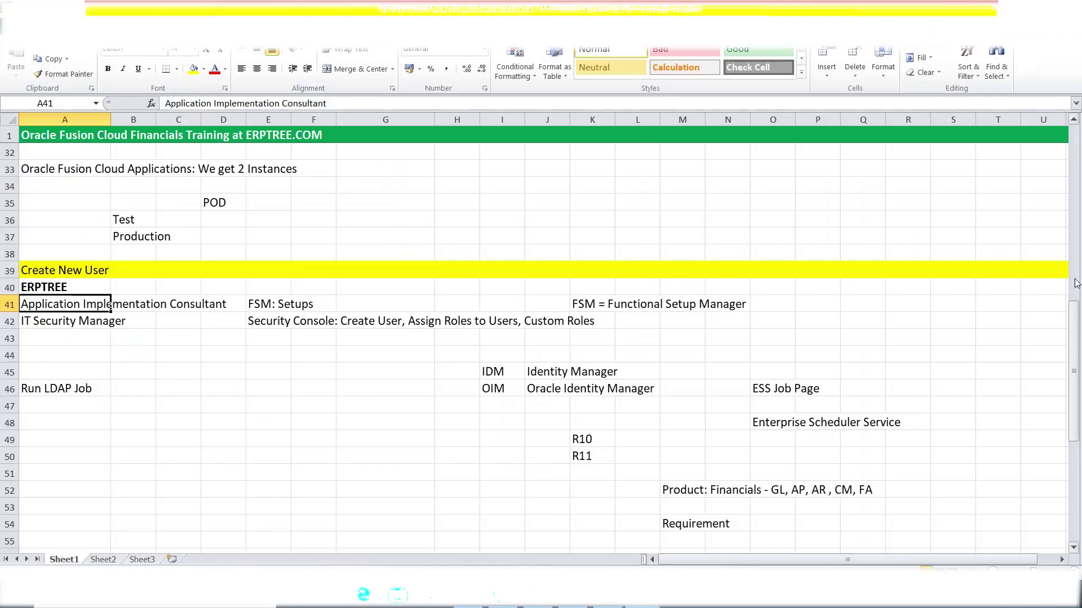
Scroll the Excel notes to rows 49–72 and select the Enable Offerings & Options step in A58.
{"action": "left_click_drag", "start_coordinate": [1074, 322], "coordinate": [1073, 426]}
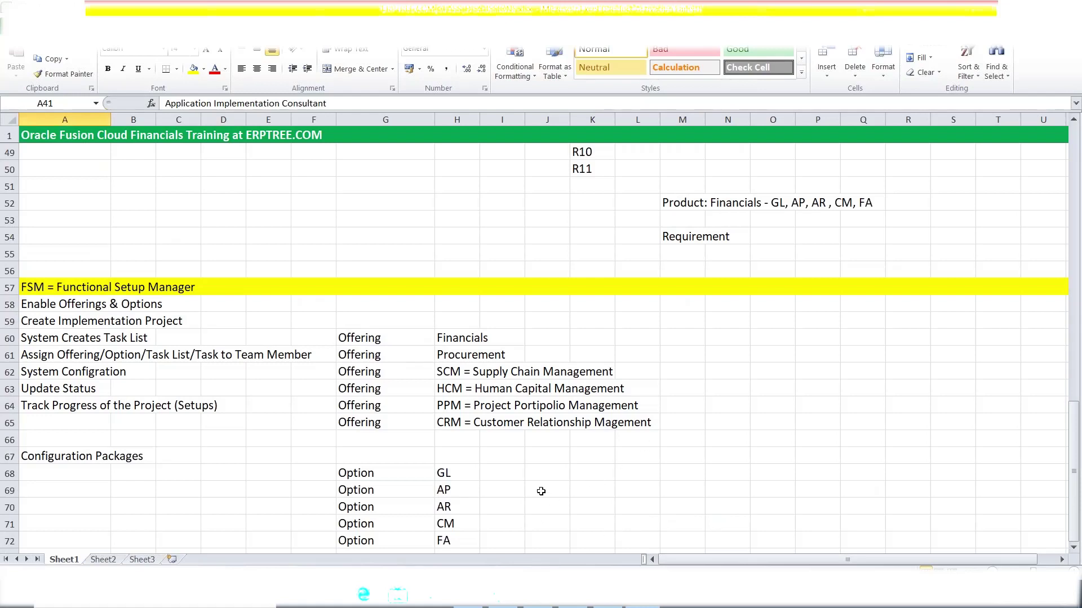
{"action": "left_click", "coordinate": [85, 306]}
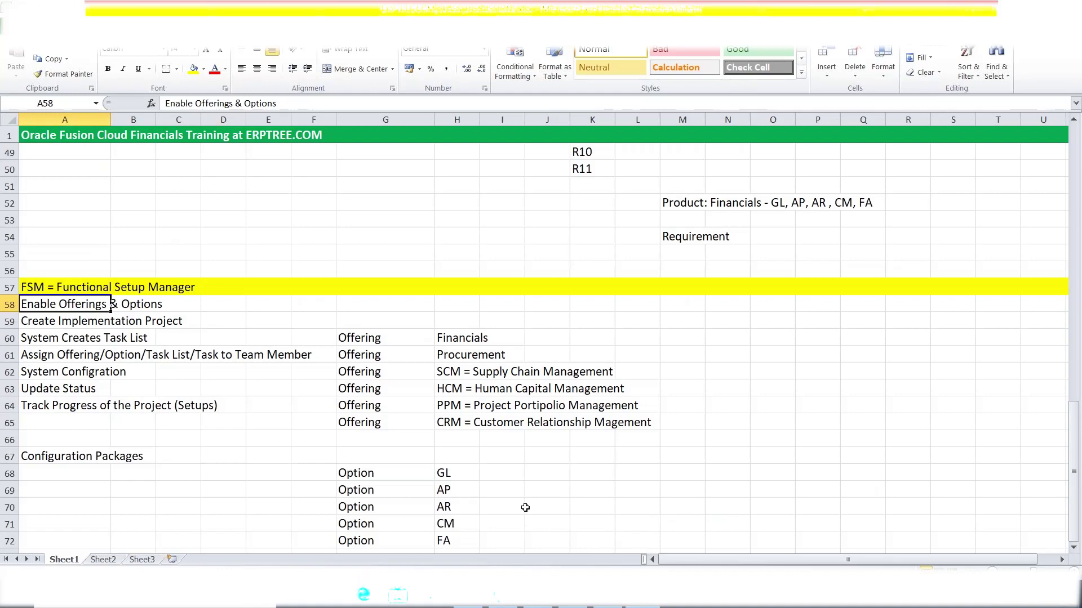
Back in the browser, show the Financials offering's details with its Enabled status and related documents.
{"action": "key", "text": "alt+Tab"}
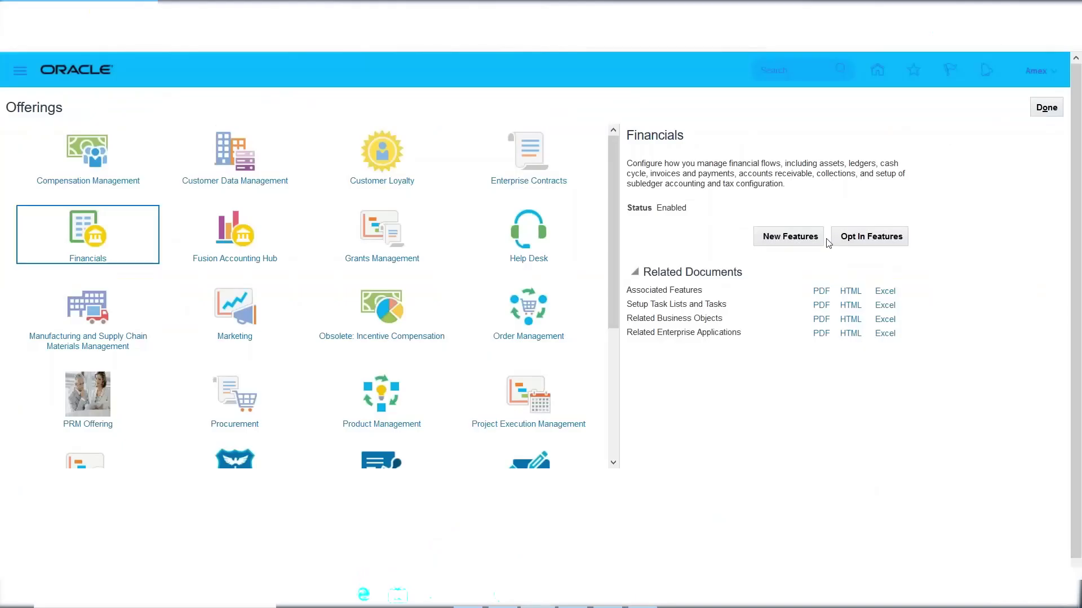
{"action": "left_click_drag", "start_coordinate": [614, 181], "coordinate": [610, 275]}
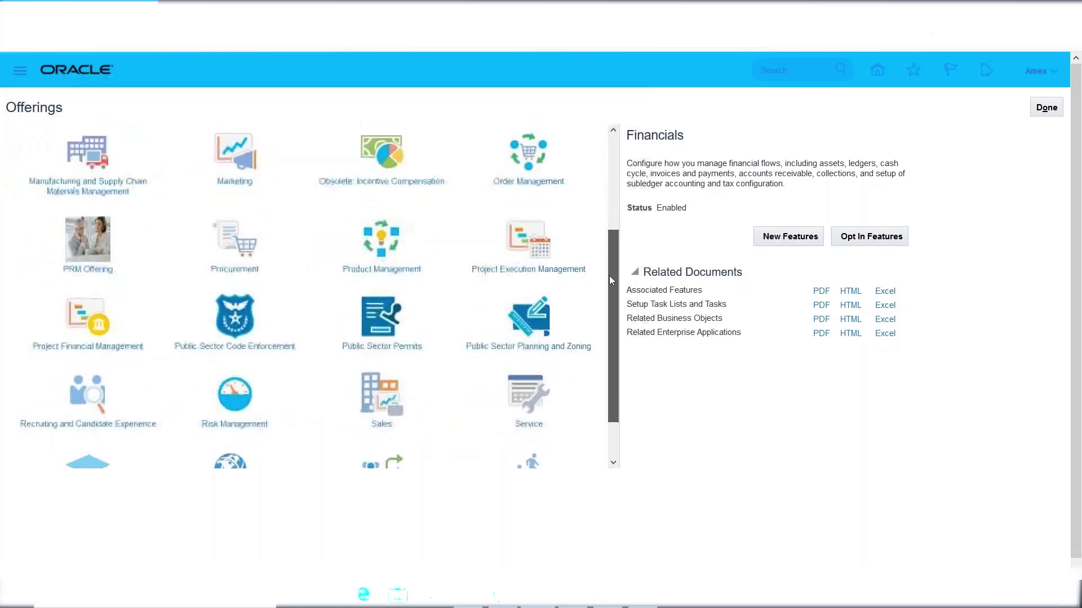
{"action": "left_click", "coordinate": [251, 243]}
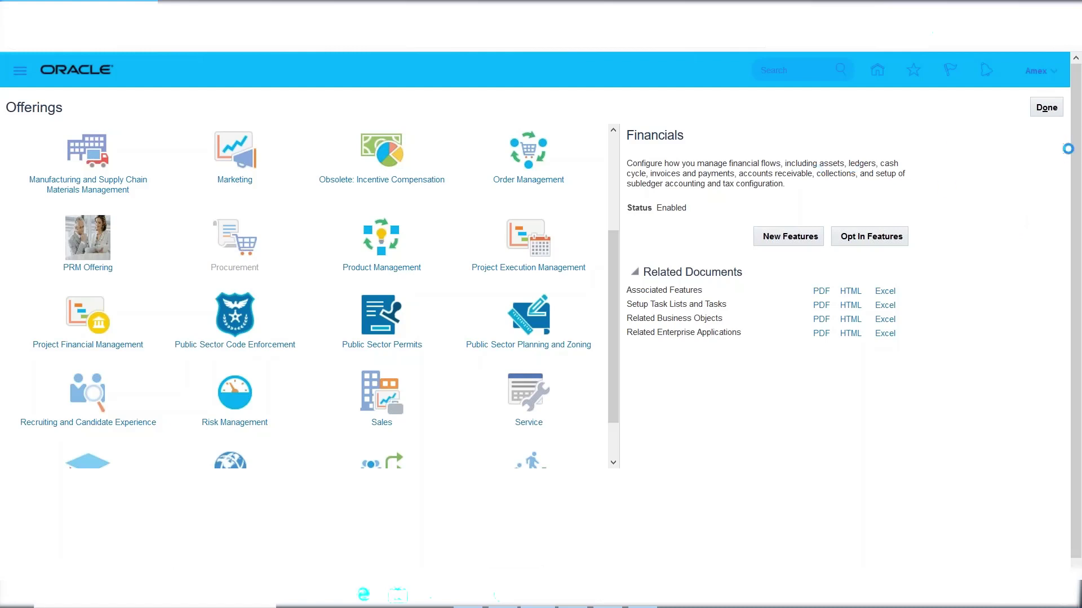
{"action": "left_click_drag", "start_coordinate": [614, 273], "coordinate": [608, 119]}
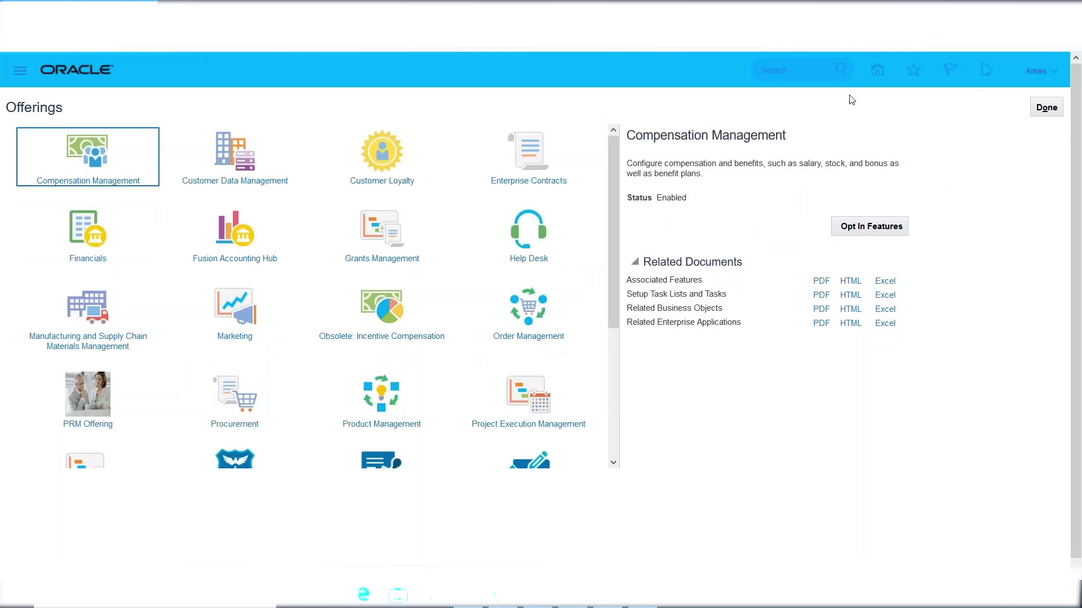
{"action": "left_click", "coordinate": [87, 233]}
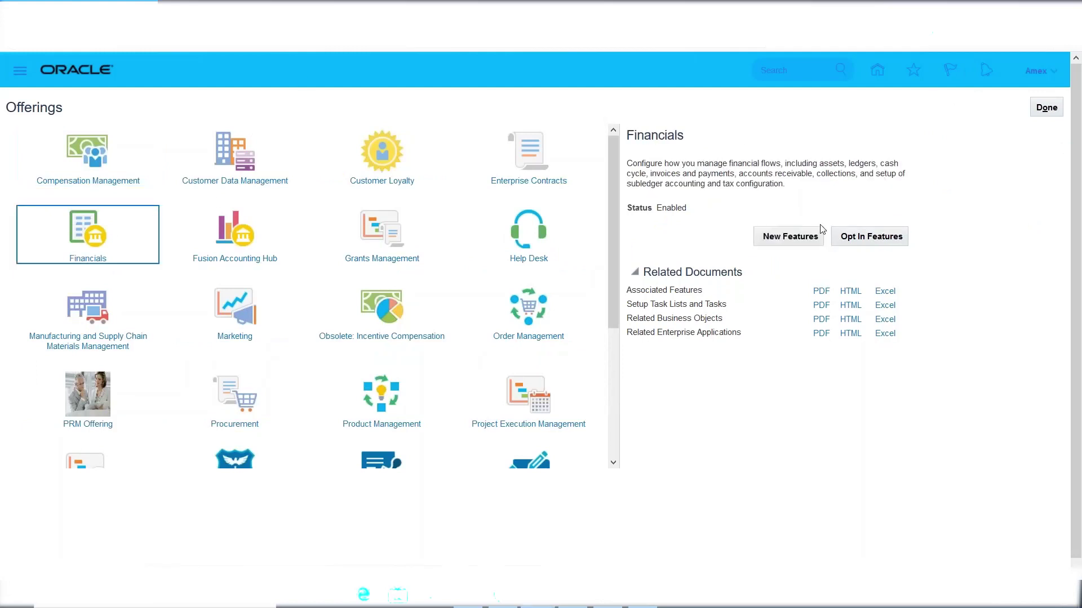
Open the Financials New Features overview for revision 20A and scroll through its table.
{"action": "left_click", "coordinate": [795, 237]}
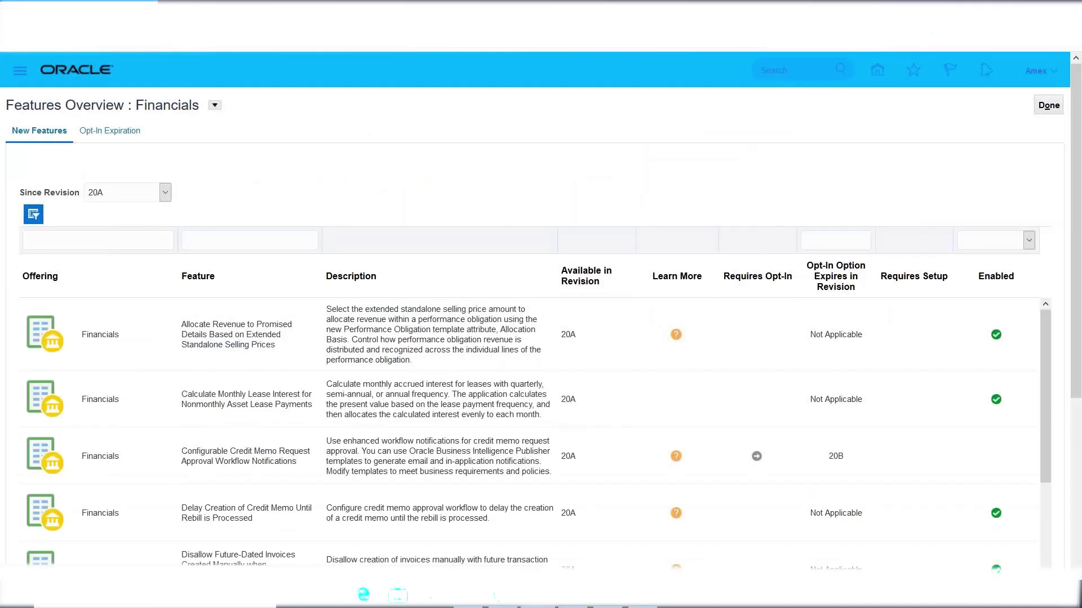
{"action": "scroll", "coordinate": [1077, 330], "scroll_direction": "down", "scroll_amount": 3}
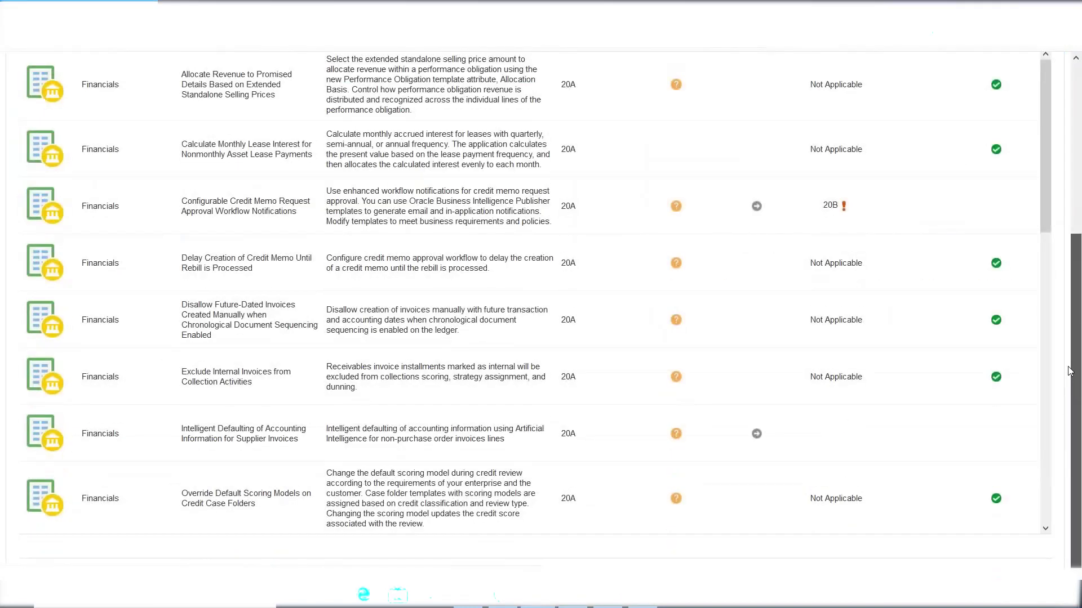
{"action": "scroll", "coordinate": [1078, 331], "scroll_direction": "up", "scroll_amount": 2}
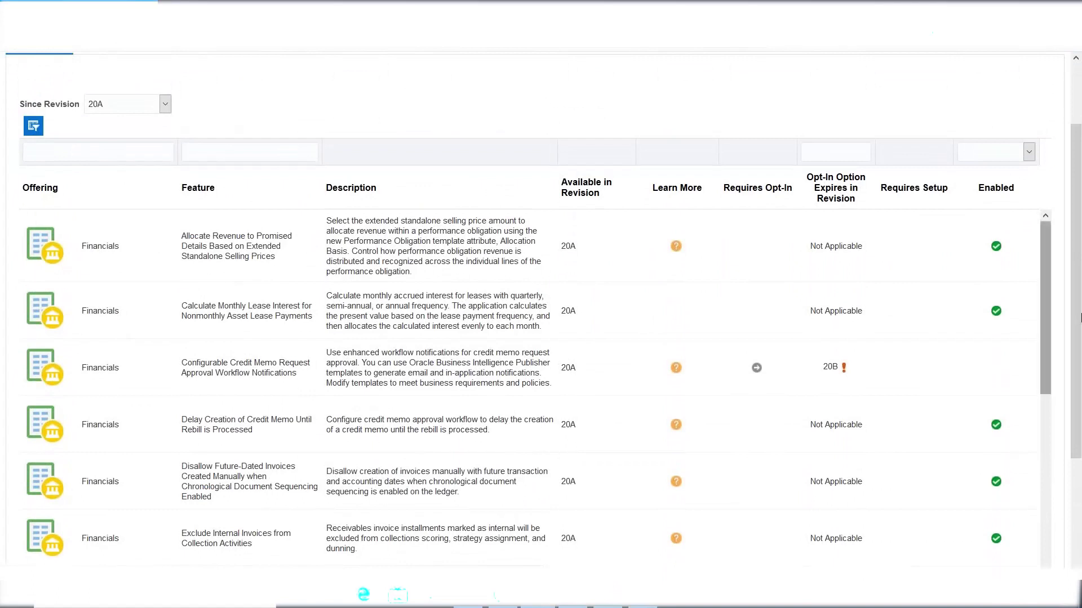
{"action": "left_click", "coordinate": [1046, 261]}
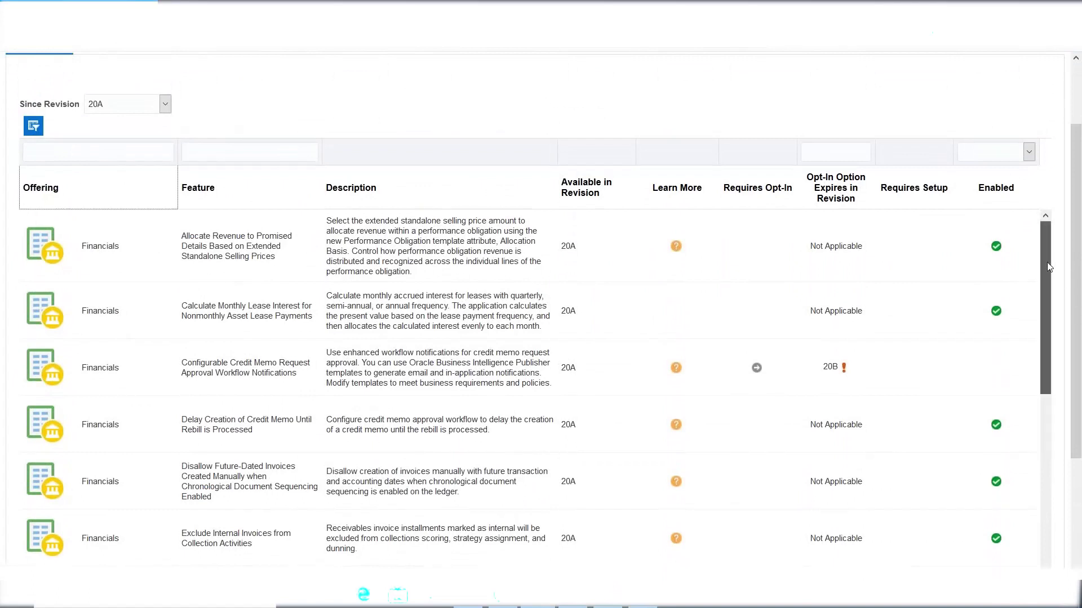
{"action": "scroll", "coordinate": [1046, 262], "scroll_direction": "down", "scroll_amount": 1}
{"action": "left_click_drag", "start_coordinate": [1047, 263], "coordinate": [1046, 302]}
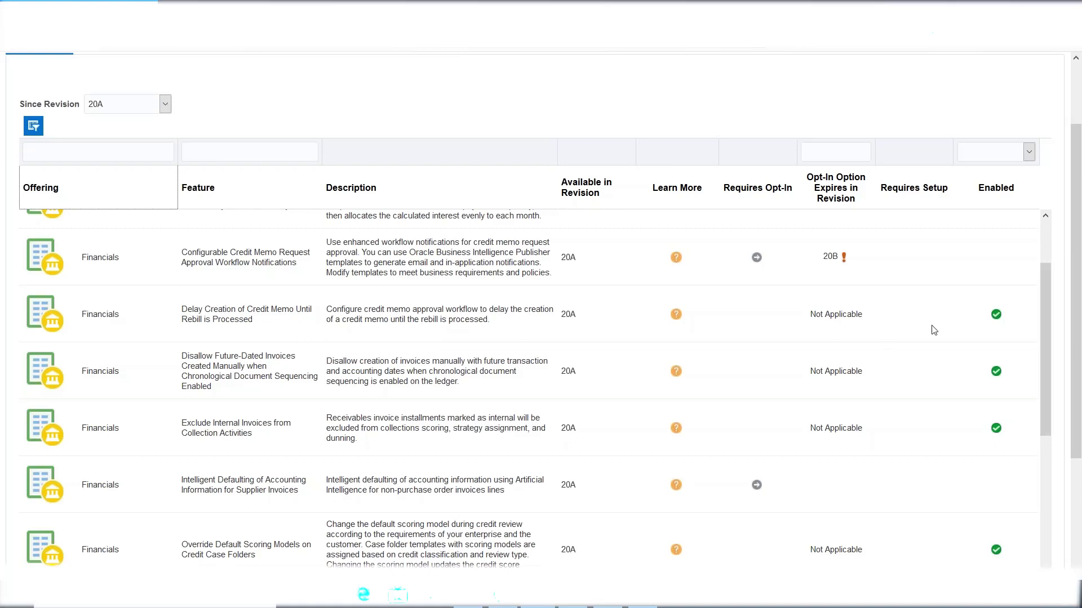
Scroll down through the 20A Financials features list, including opt-in expirations, then back to the top.
{"action": "left_click_drag", "start_coordinate": [1047, 281], "coordinate": [1019, 540]}
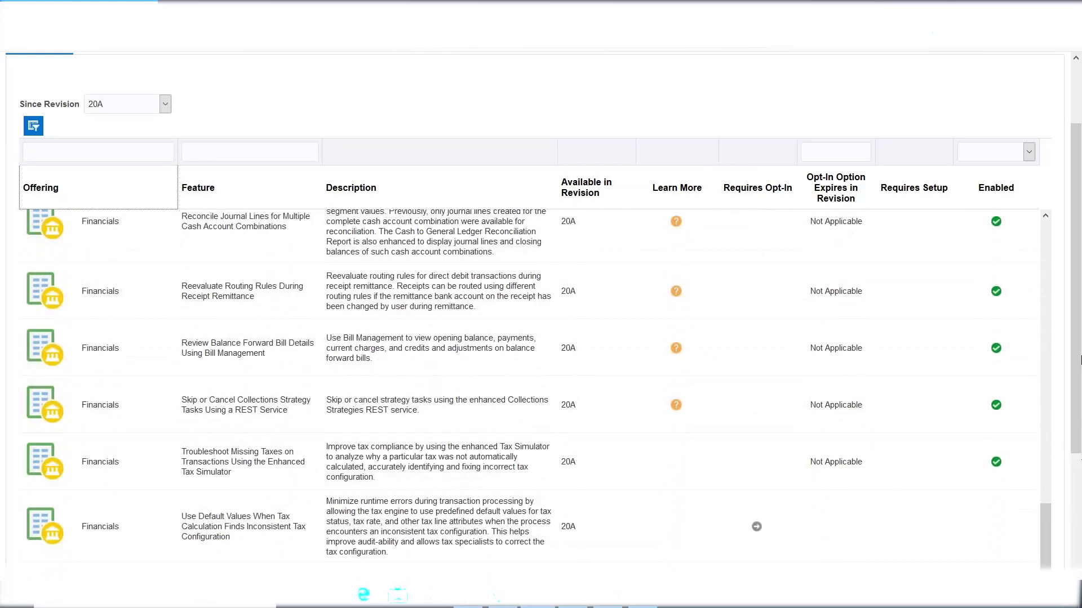
{"action": "scroll", "coordinate": [1076, 349], "scroll_direction": "down", "scroll_amount": 3}
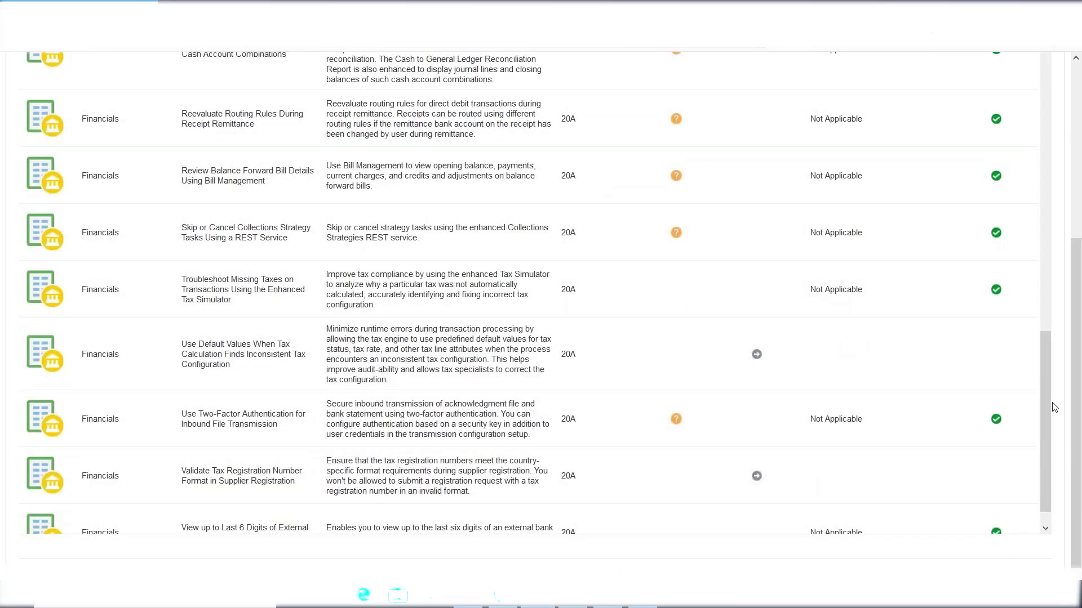
{"action": "scroll", "coordinate": [1048, 422], "scroll_direction": "down", "scroll_amount": 1}
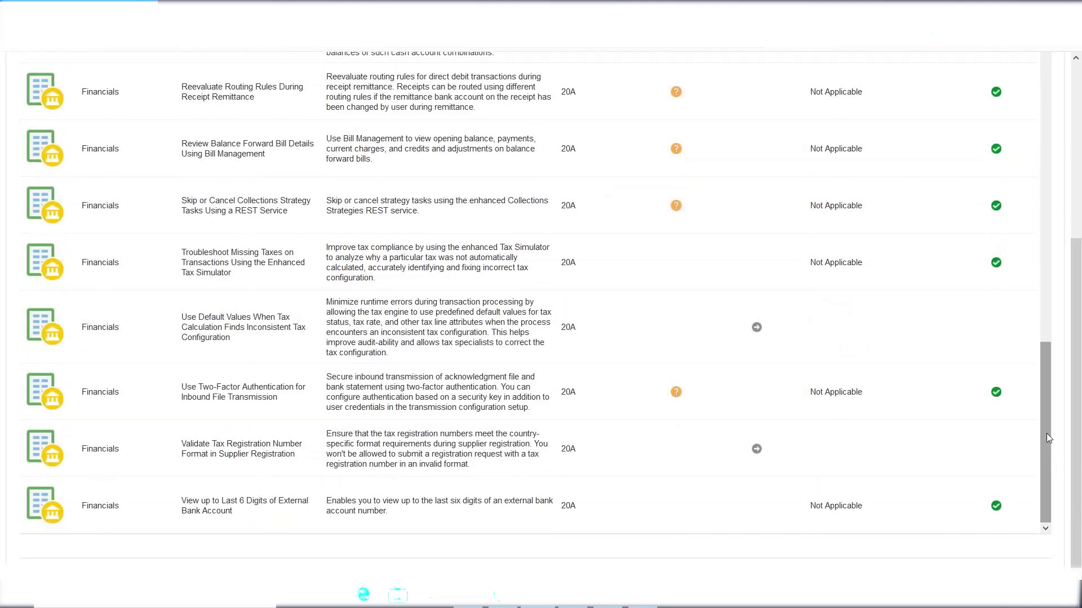
{"action": "mouse_move", "coordinate": [1079, 434]}
{"action": "left_mouse_down"}
{"action": "mouse_move", "coordinate": [1079, 281]}
{"action": "mouse_move", "coordinate": [1079, 427]}
{"action": "left_mouse_up"}
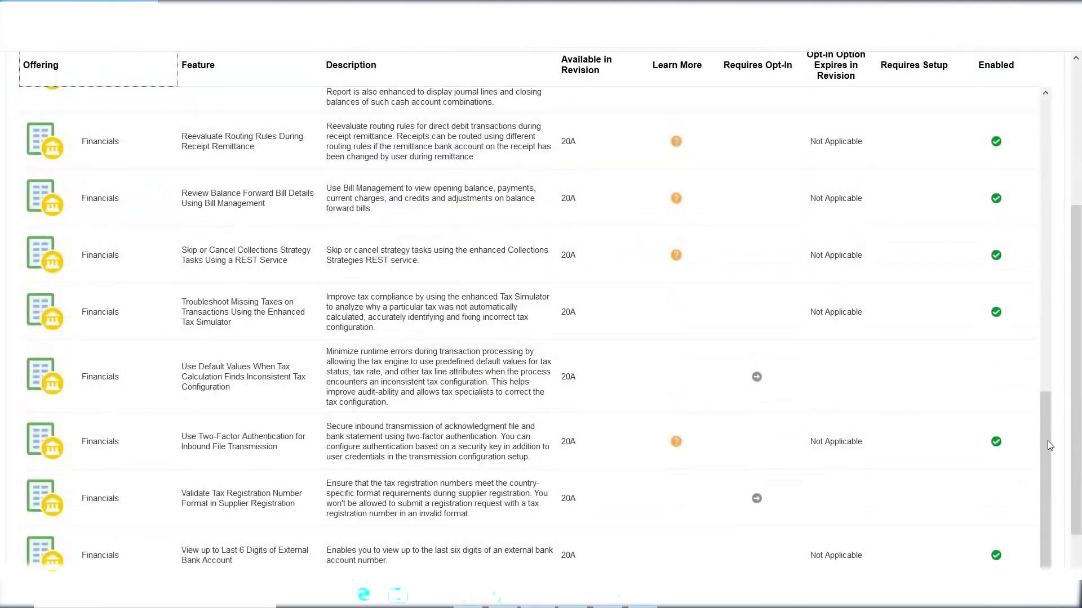
{"action": "left_click_drag", "start_coordinate": [1046, 462], "coordinate": [1040, 141]}
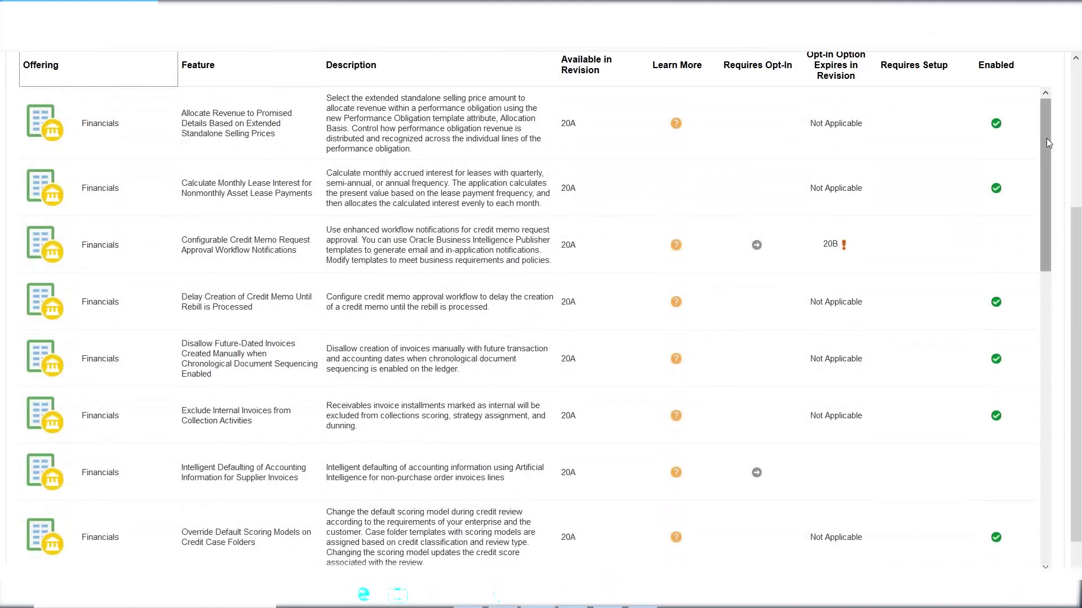
{"action": "left_click_drag", "start_coordinate": [1040, 143], "coordinate": [1040, 89]}
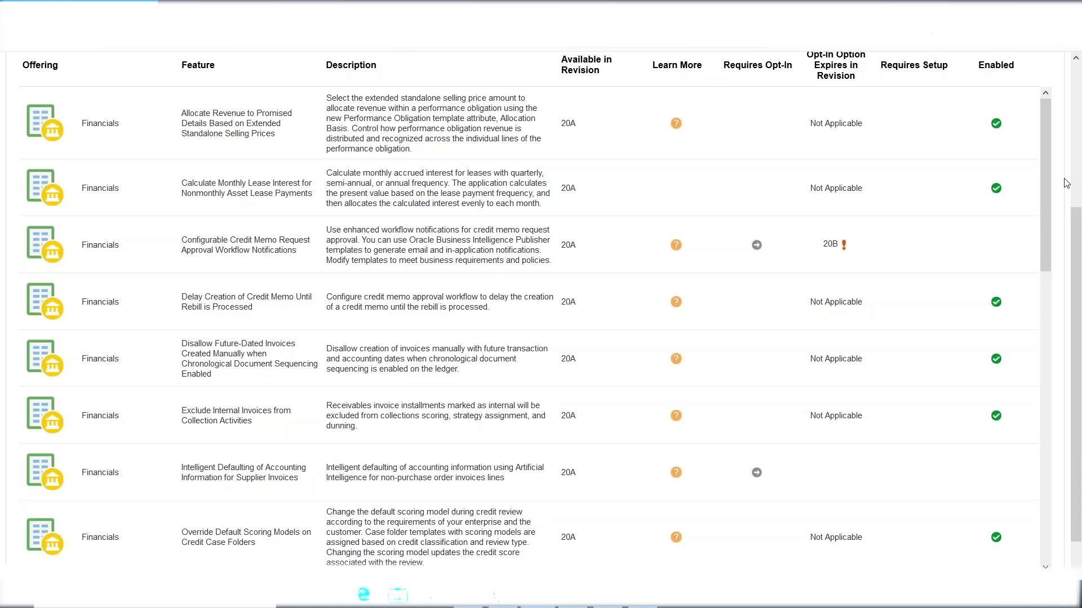
{"action": "left_click_drag", "start_coordinate": [1073, 237], "coordinate": [1073, 152]}
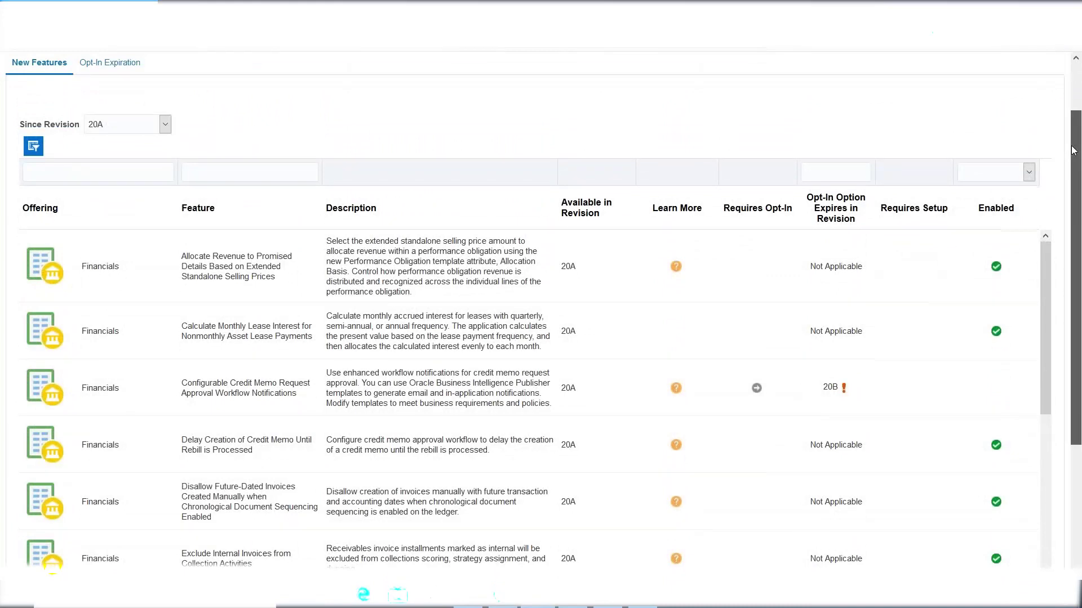
{"action": "left_click_drag", "start_coordinate": [1074, 152], "coordinate": [1073, 105]}
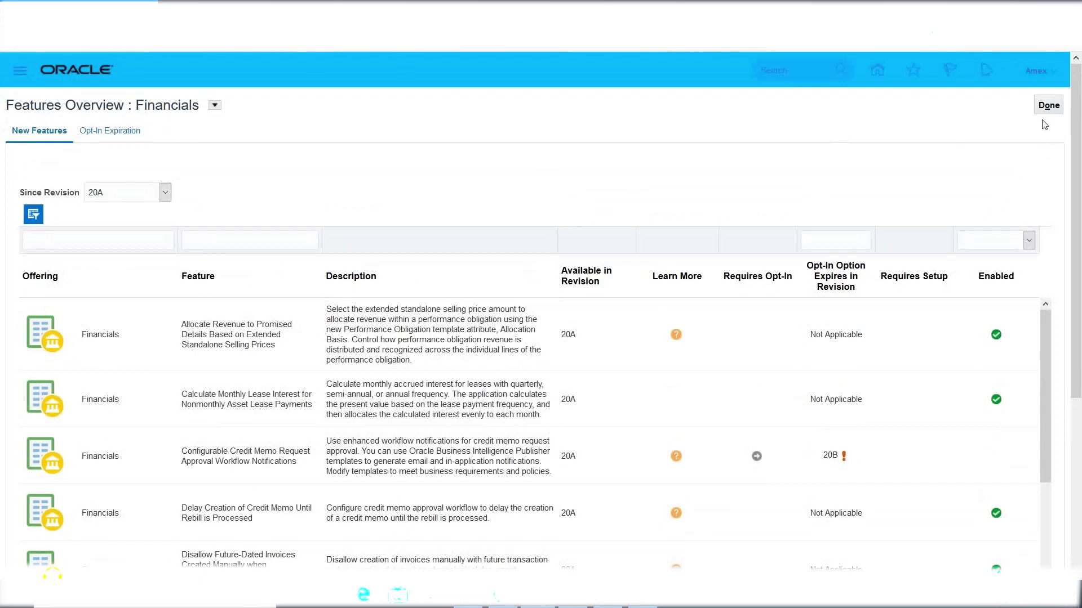
{"action": "left_click", "coordinate": [165, 192]}
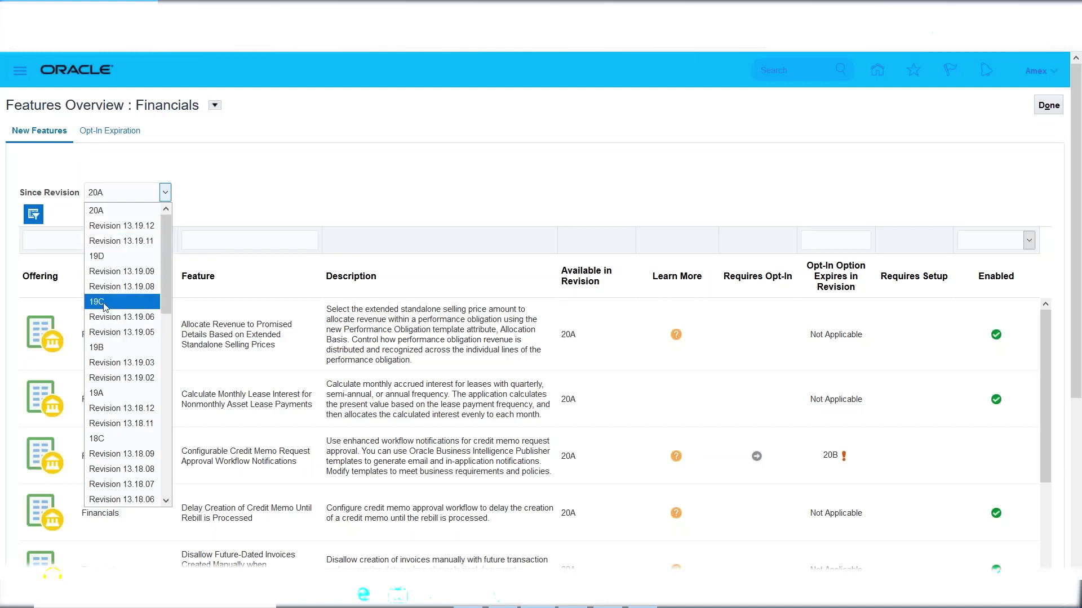
{"action": "left_click_drag", "start_coordinate": [166, 282], "coordinate": [166, 317]}
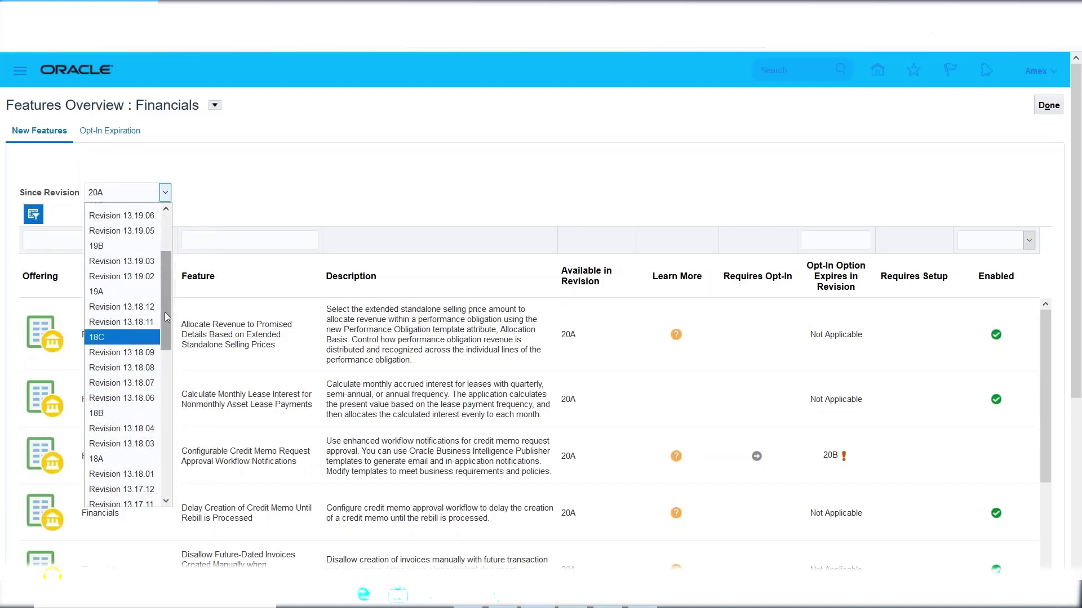
{"action": "left_click_drag", "start_coordinate": [168, 312], "coordinate": [166, 370]}
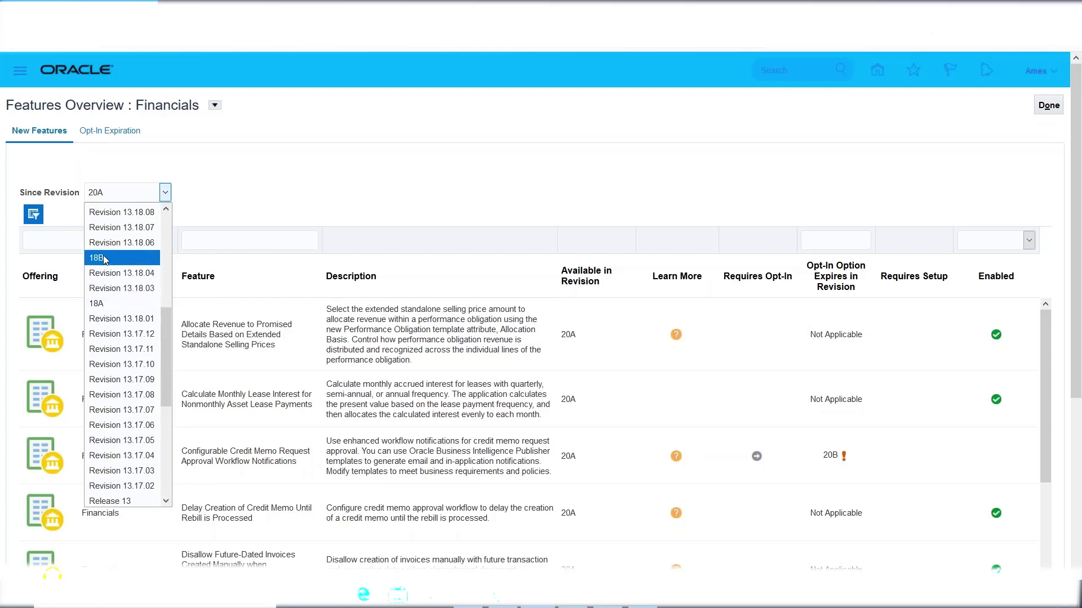
{"action": "scroll", "coordinate": [165, 314], "scroll_direction": "up", "scroll_amount": 1}
{"action": "scroll", "coordinate": [165, 314], "scroll_direction": "up", "scroll_amount": 3}
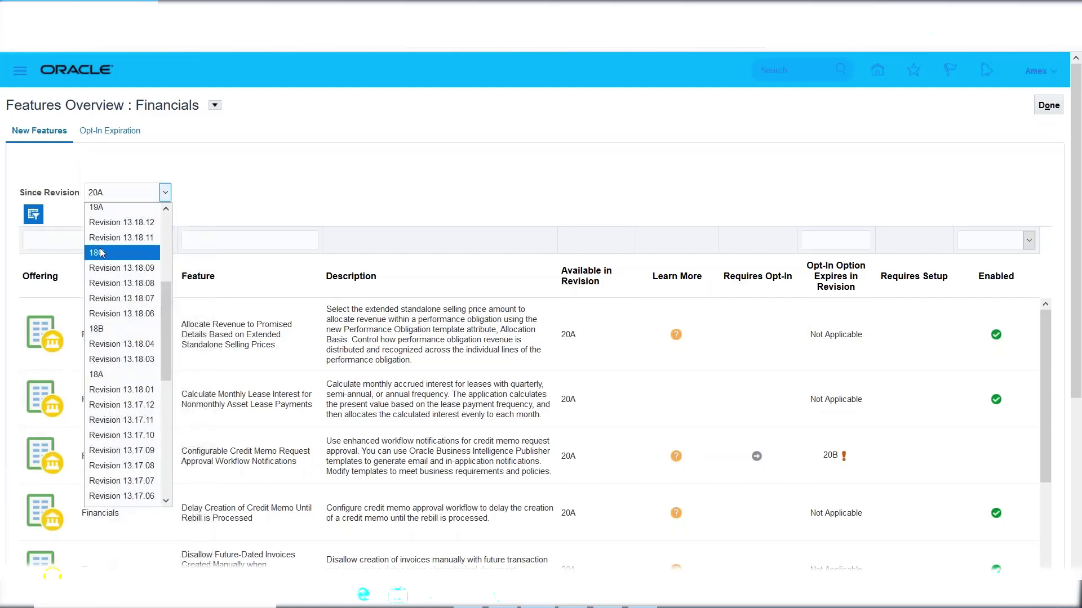
{"action": "scroll", "coordinate": [121, 225], "scroll_direction": "up", "scroll_amount": 1}
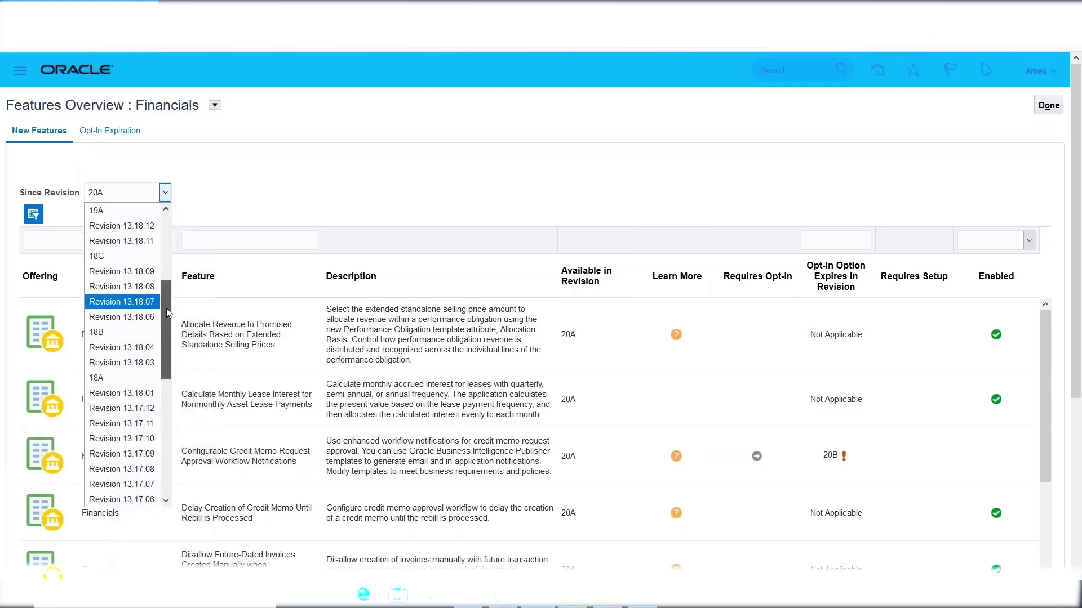
{"action": "scroll", "coordinate": [166, 304], "scroll_direction": "up", "scroll_amount": 3}
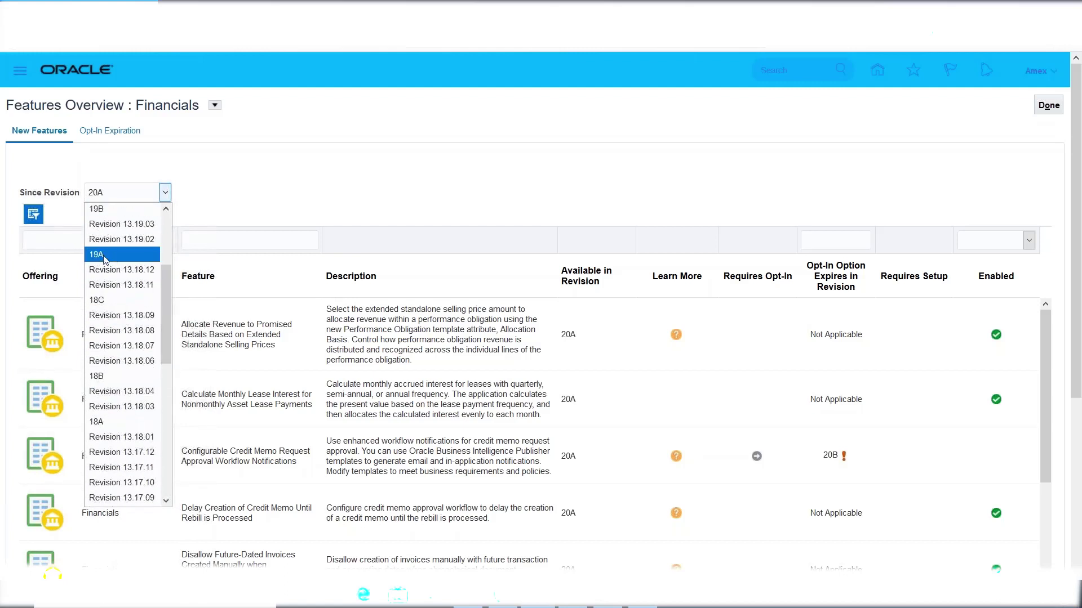
{"action": "scroll", "coordinate": [168, 305], "scroll_direction": "down", "scroll_amount": 3}
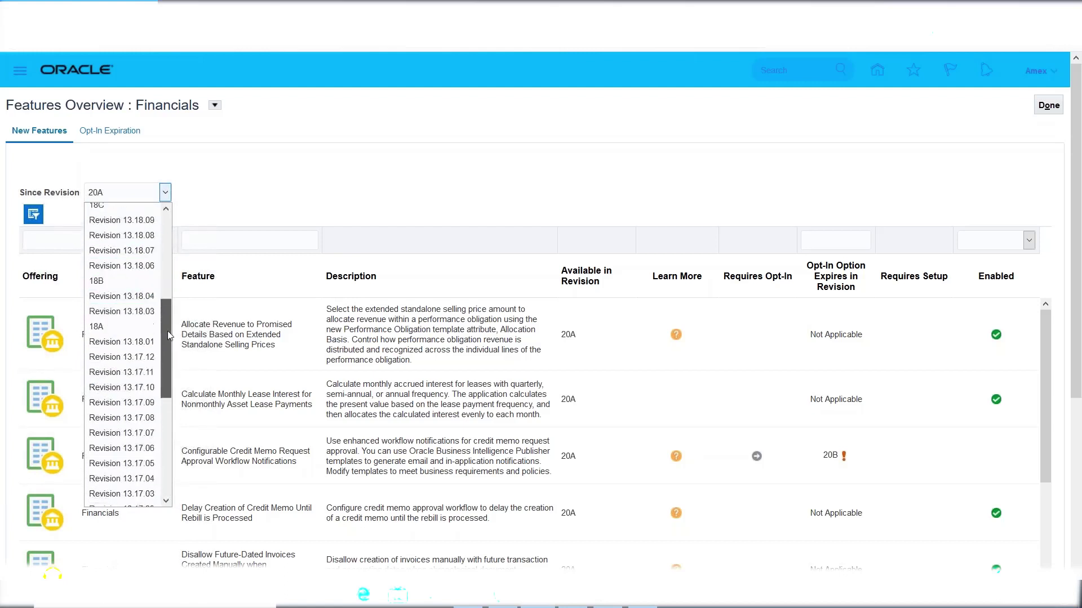
{"action": "left_click_drag", "start_coordinate": [167, 317], "coordinate": [168, 407]}
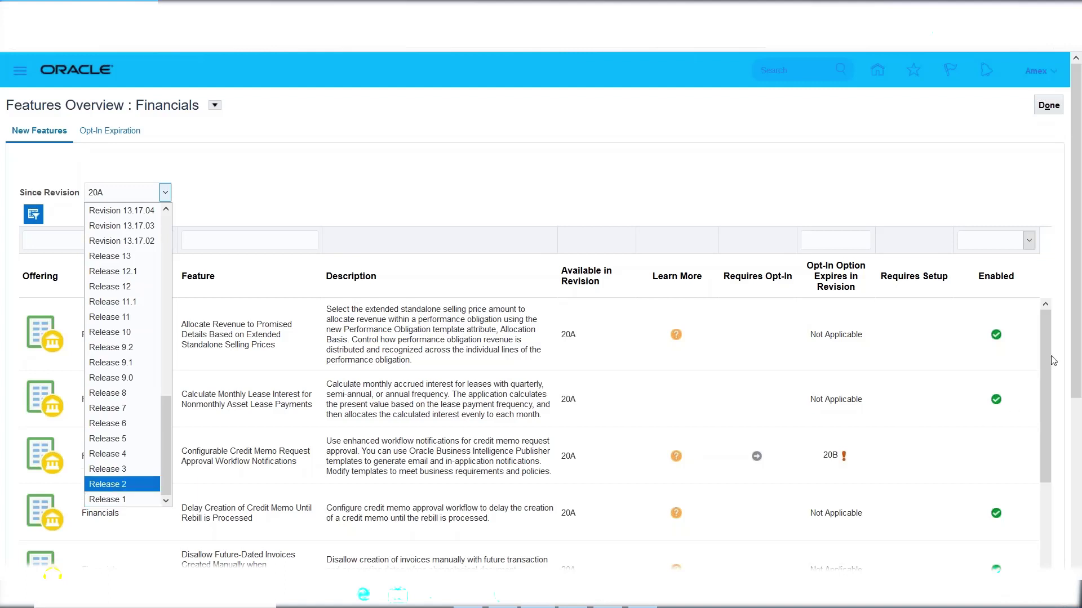
Return to Offerings, open Financials Opt In Features, and select the Supplier Invoice Processing and Payables rows.
{"action": "left_click", "coordinate": [1048, 107]}
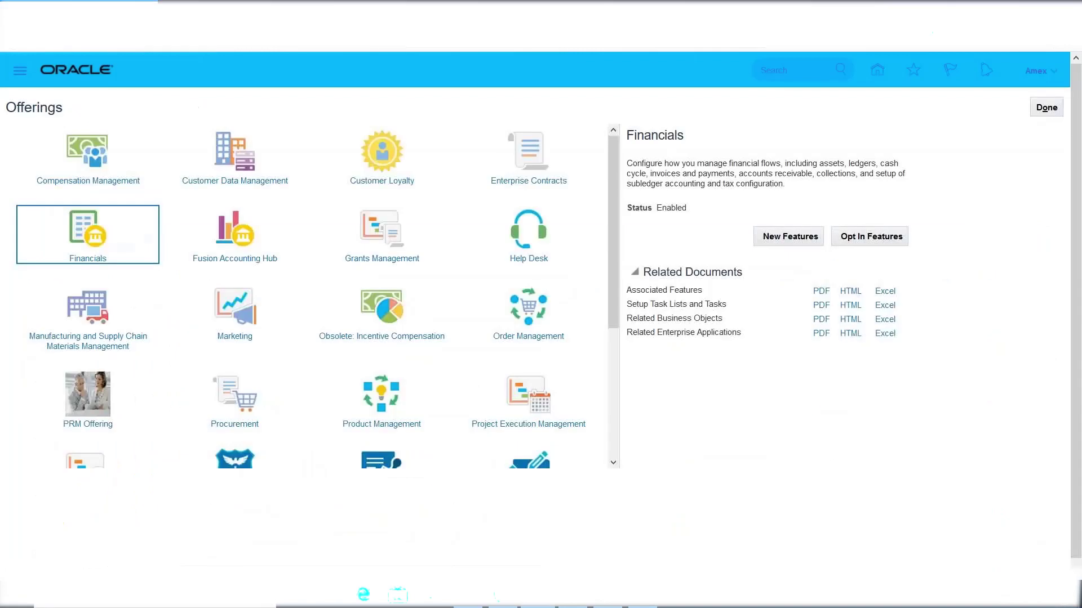
{"action": "left_click", "coordinate": [876, 237]}
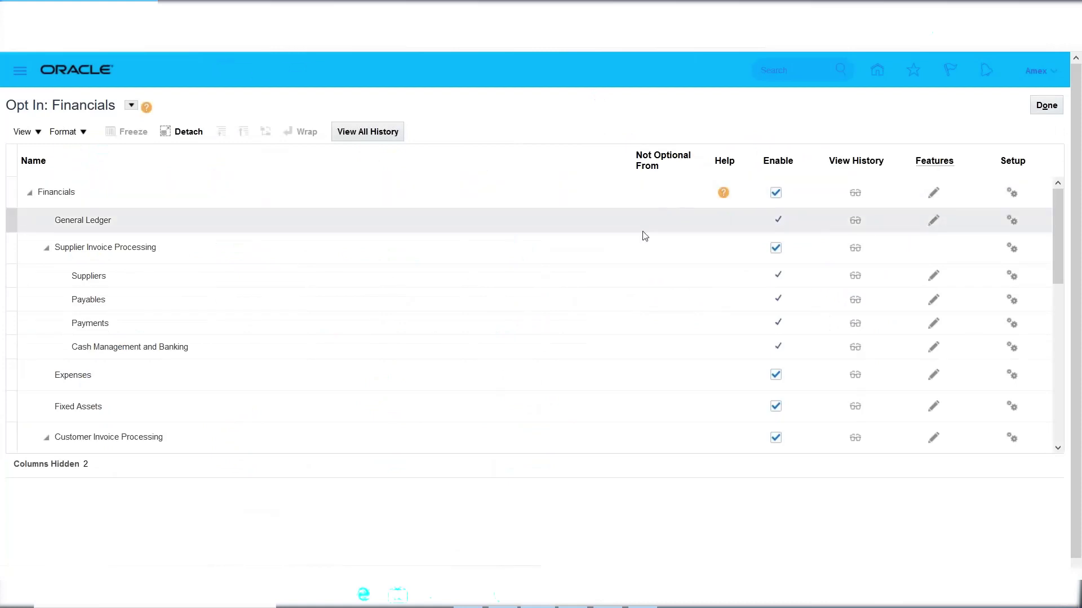
{"action": "left_click", "coordinate": [211, 248]}
{"action": "left_click", "coordinate": [114, 299]}
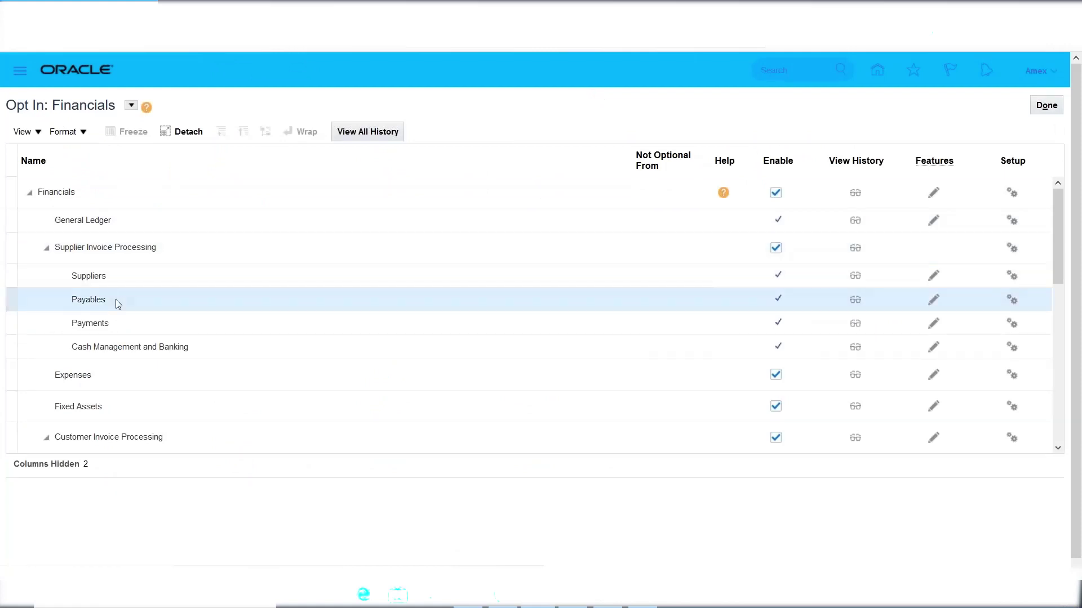
Review which features are enabled in Edit Features: Payables, then close the list.
{"action": "left_click", "coordinate": [934, 303]}
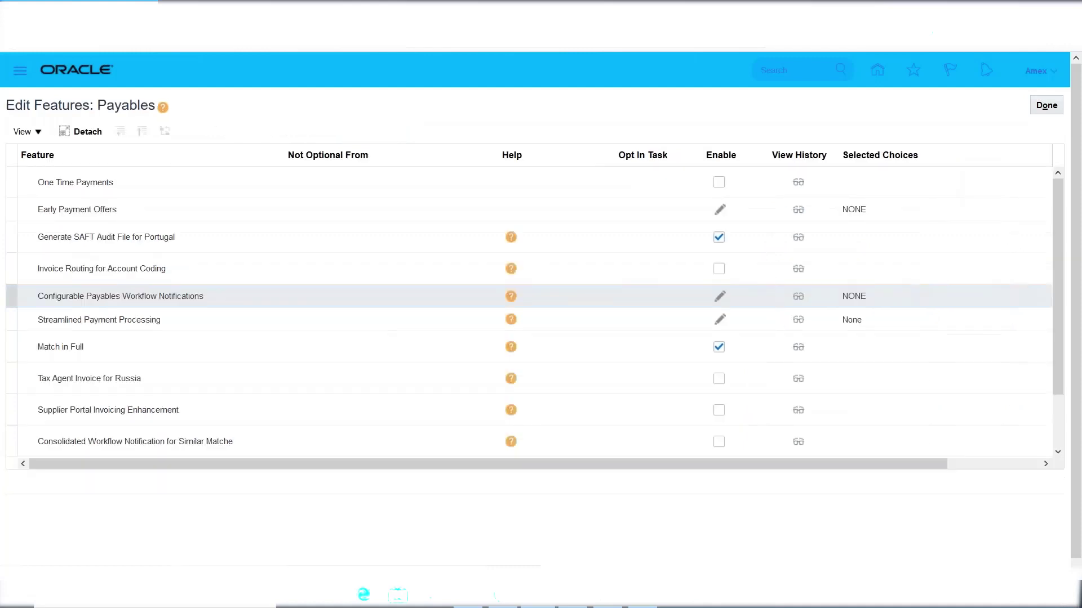
{"action": "left_click_drag", "start_coordinate": [1059, 218], "coordinate": [1046, 314]}
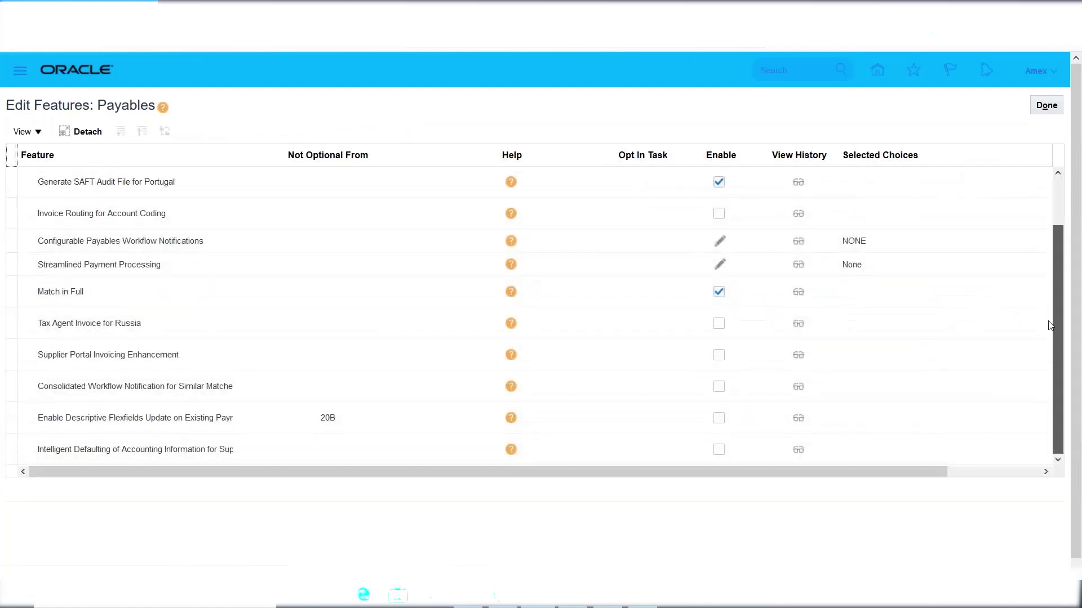
{"action": "left_click_drag", "start_coordinate": [1061, 261], "coordinate": [1062, 164]}
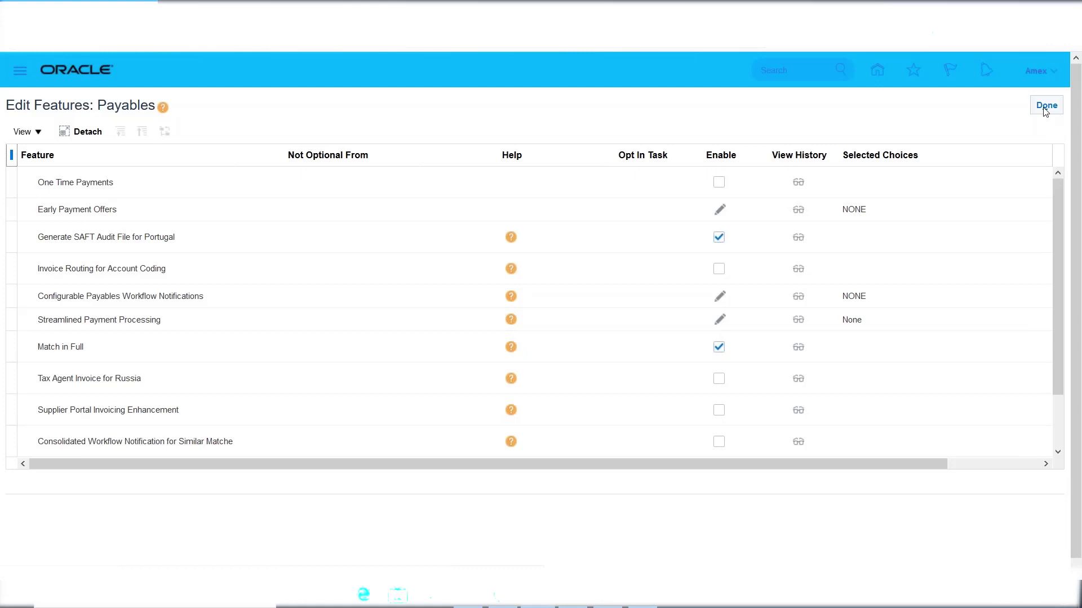
{"action": "left_click", "coordinate": [1045, 107]}
Check the Excel FSM notes at D58 and A59, where Create Implementation Project is next.
{"action": "left_click", "coordinate": [643, 605]}
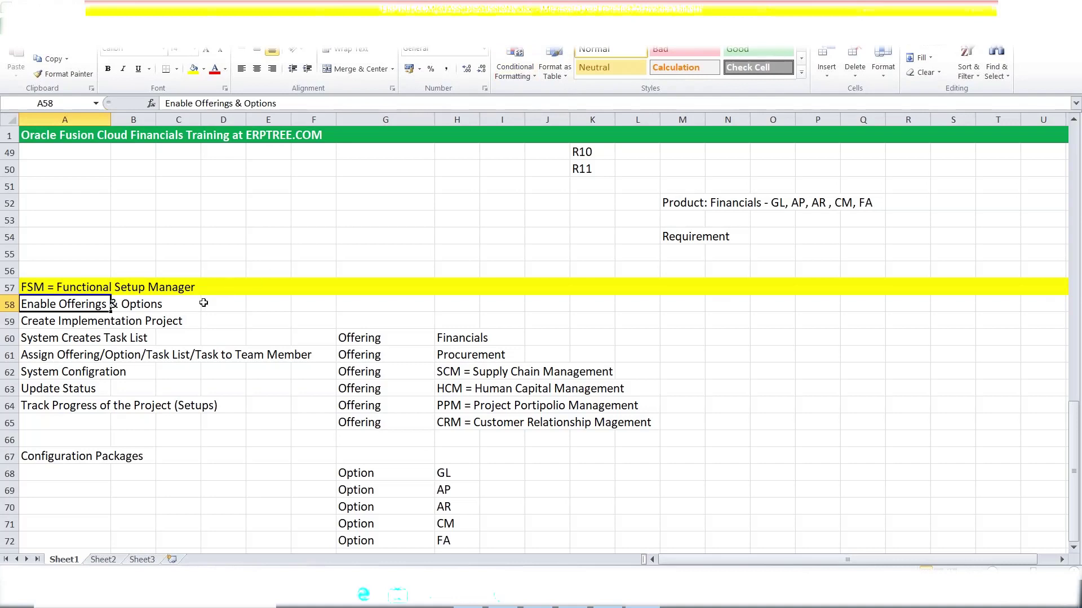
{"action": "left_click", "coordinate": [204, 302]}
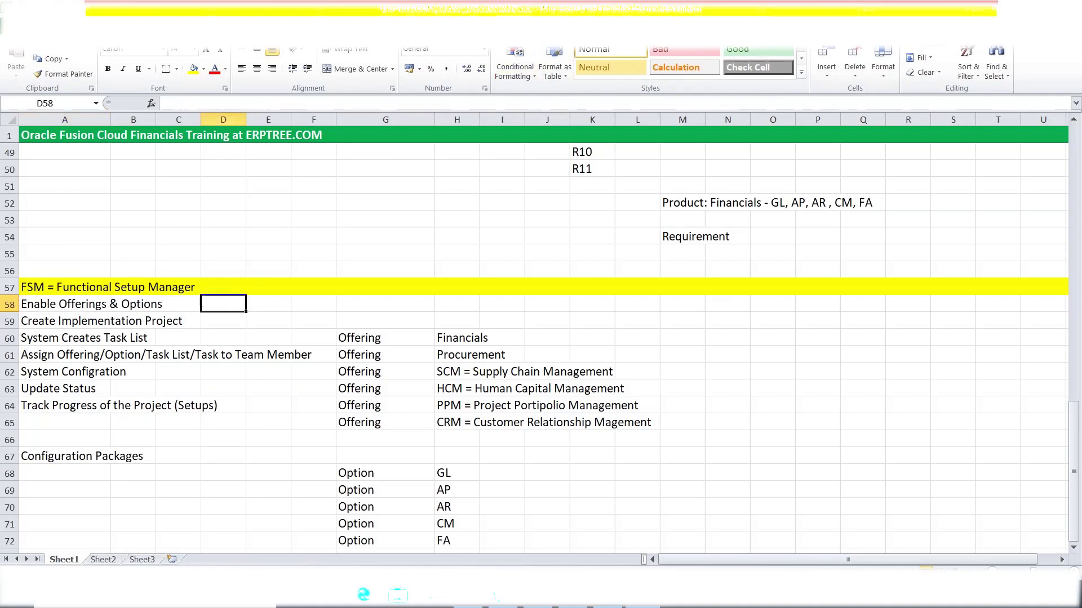
{"action": "left_click", "coordinate": [47, 321]}
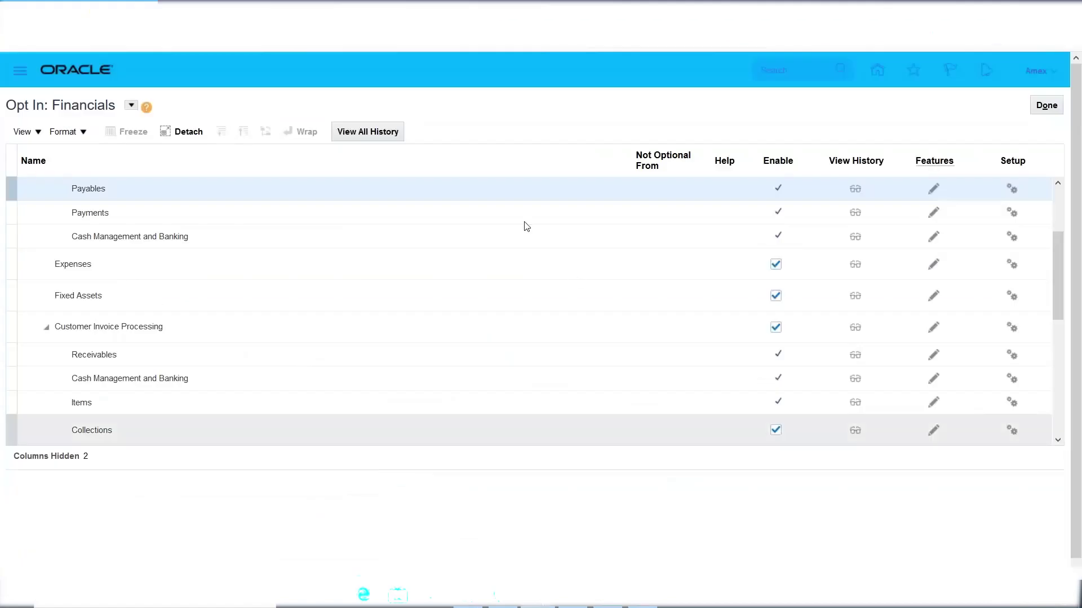
Leave Opt In: Financials and Offerings for Setup: Financials and show its task list.
{"action": "left_click", "coordinate": [1046, 106]}
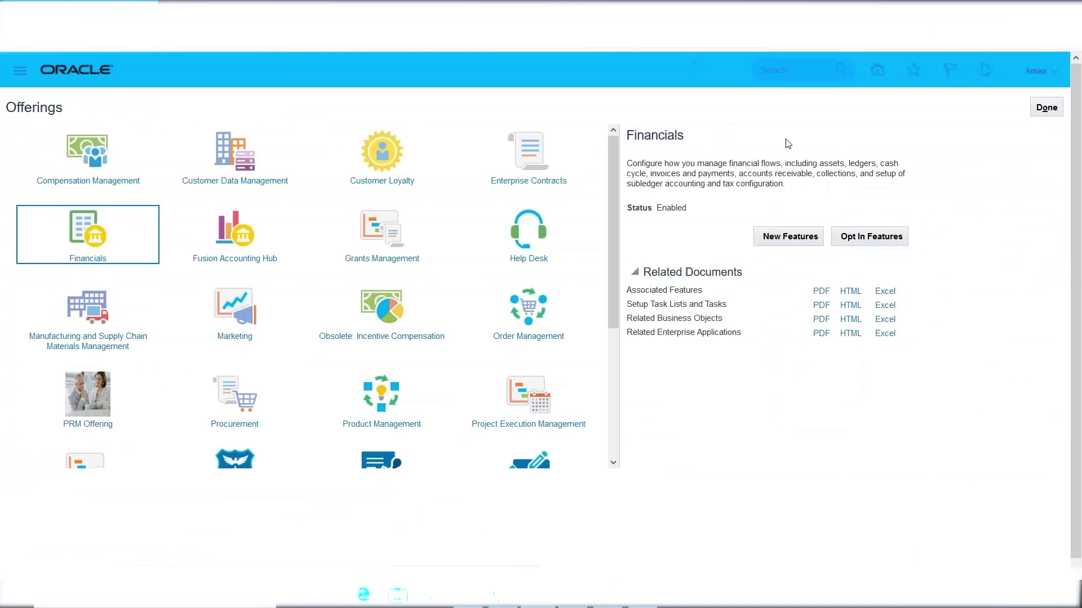
{"action": "left_click", "coordinate": [1046, 108]}
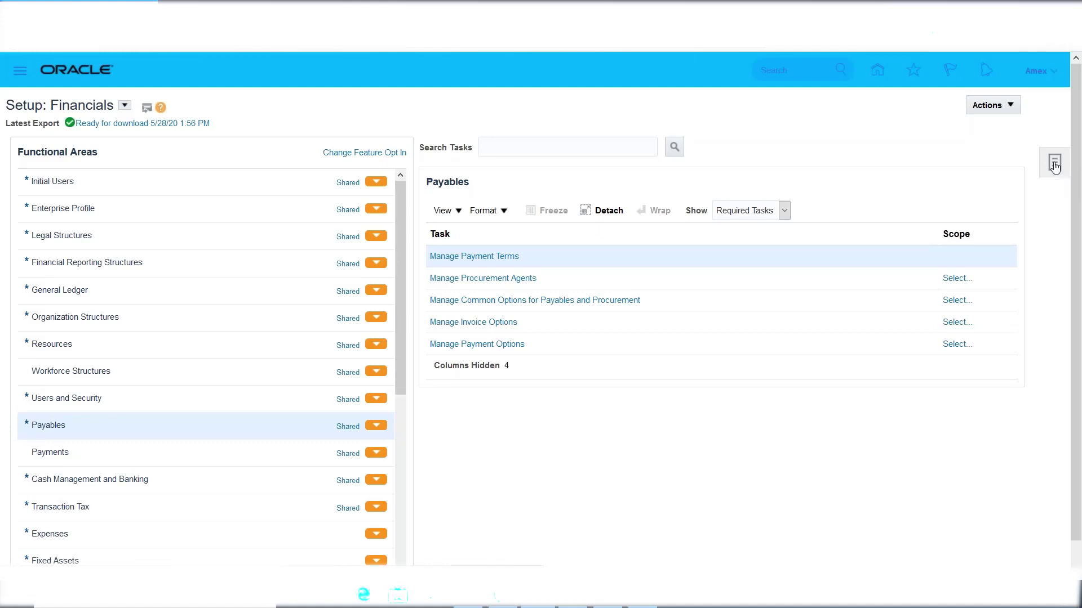
{"action": "left_click", "coordinate": [1054, 164]}
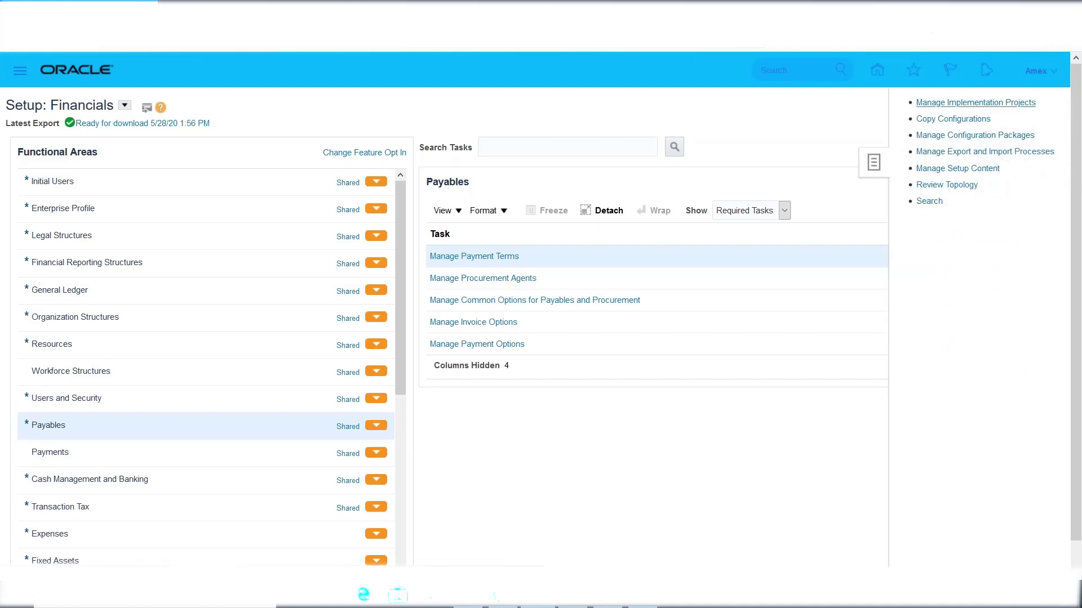
Create a new implementation project named 'Amex Implementation Project' with auto-filled Code and Description.
{"action": "left_click", "coordinate": [975, 102]}
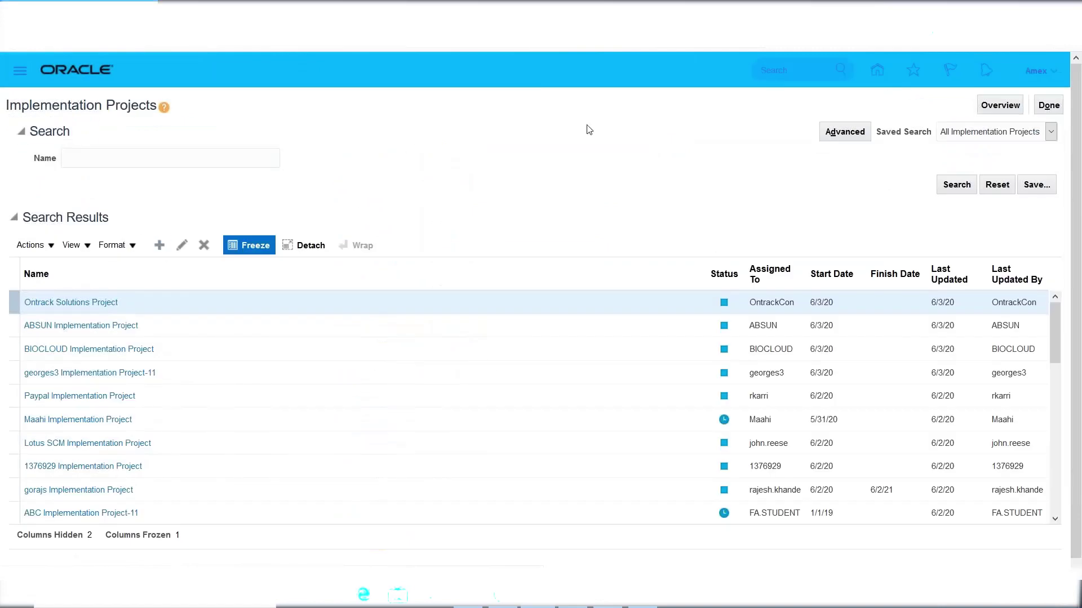
{"action": "left_click", "coordinate": [159, 245]}
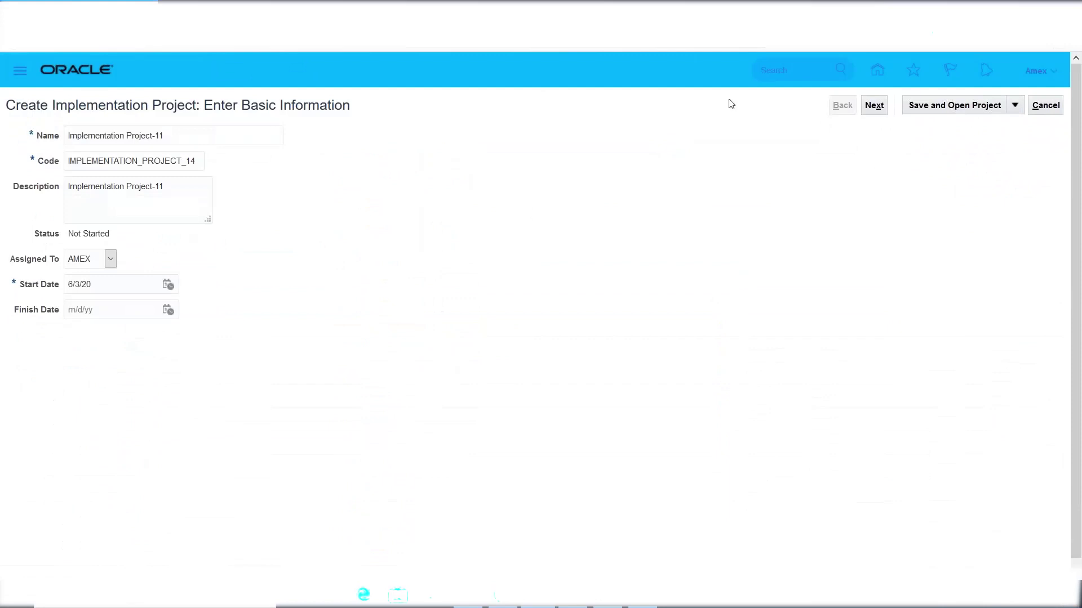
{"action": "left_click", "coordinate": [68, 138]}
{"action": "type", "text": "Amex"}
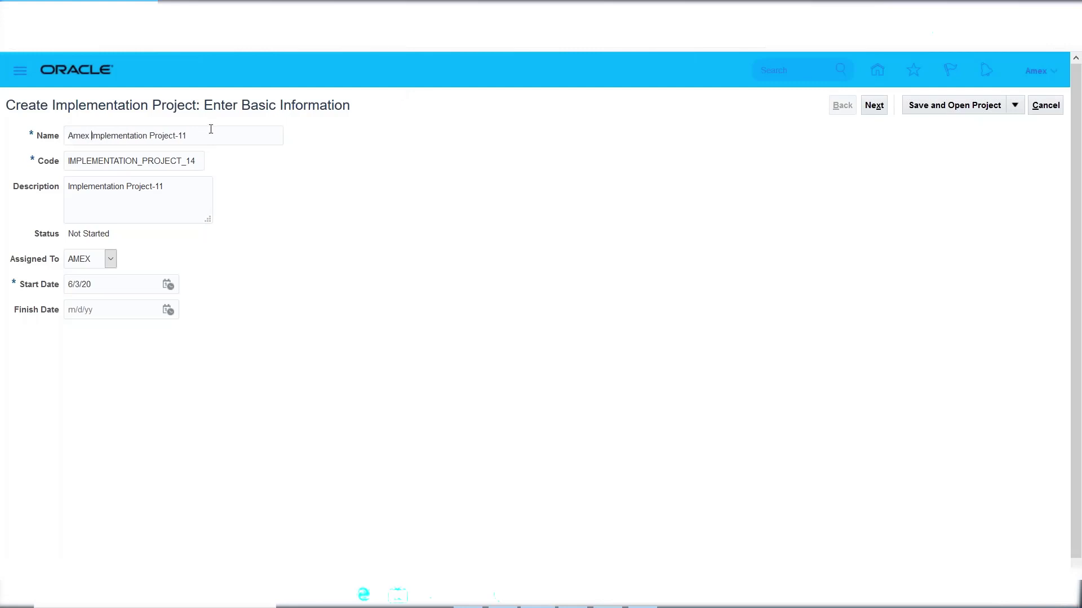
{"action": "key", "text": "BackSpace"}
{"action": "key", "text": "BackSpace"}
{"action": "key", "text": "BackSpace"}
{"action": "left_click", "coordinate": [276, 187]}
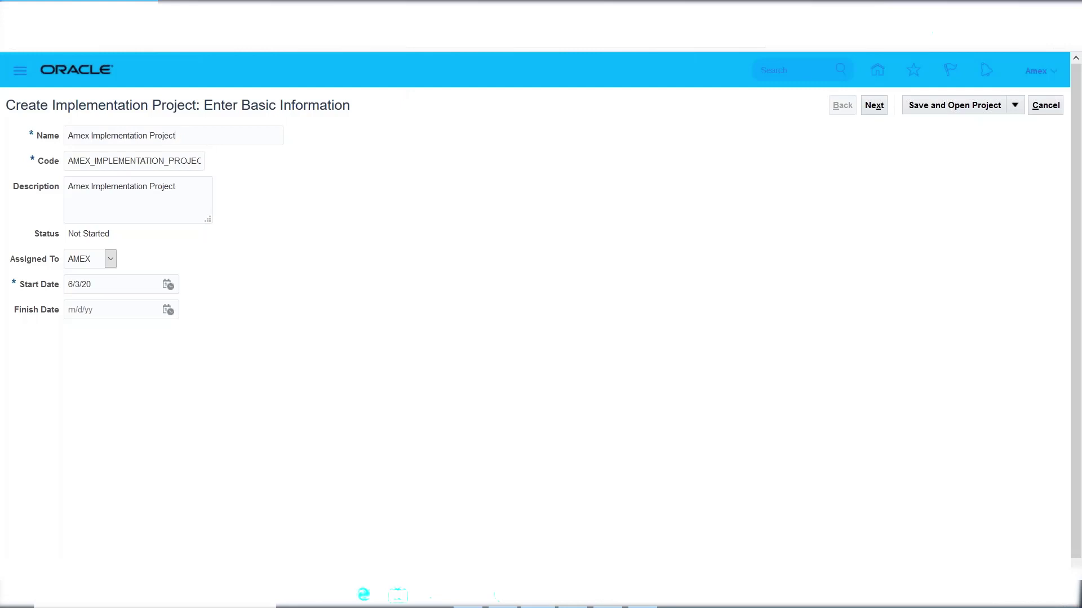